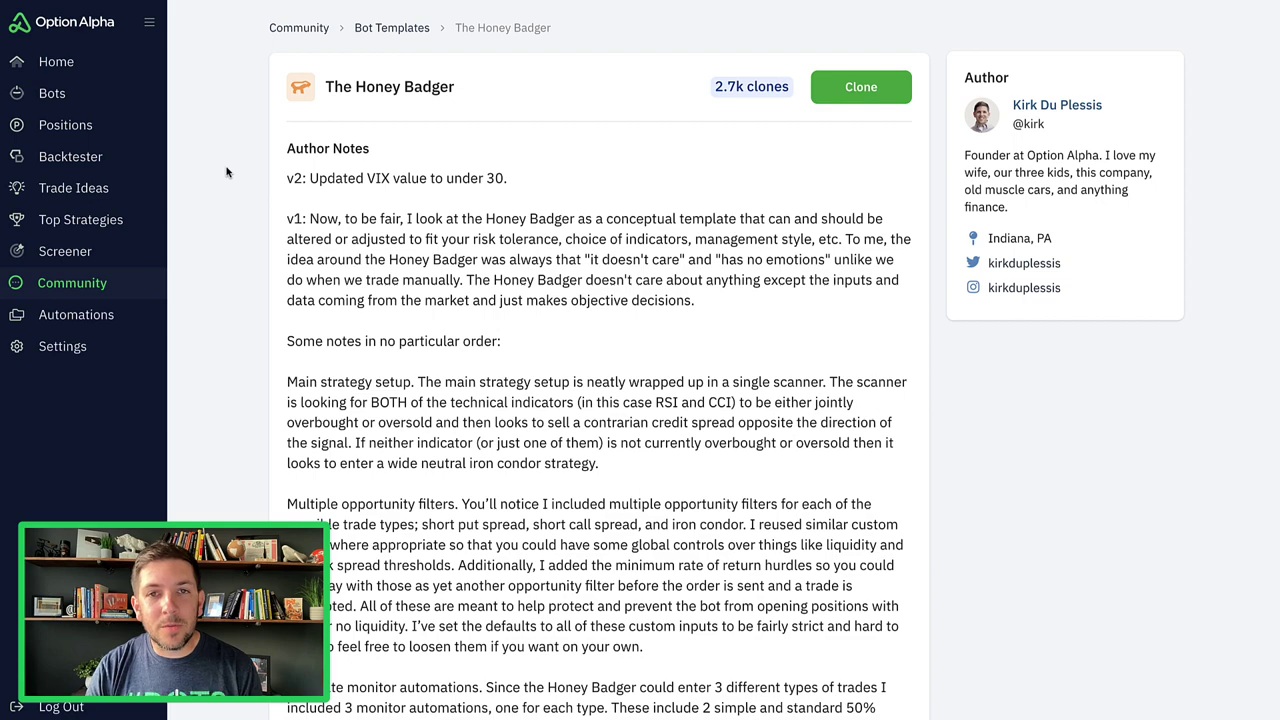
scroll(227, 172, down, 8)
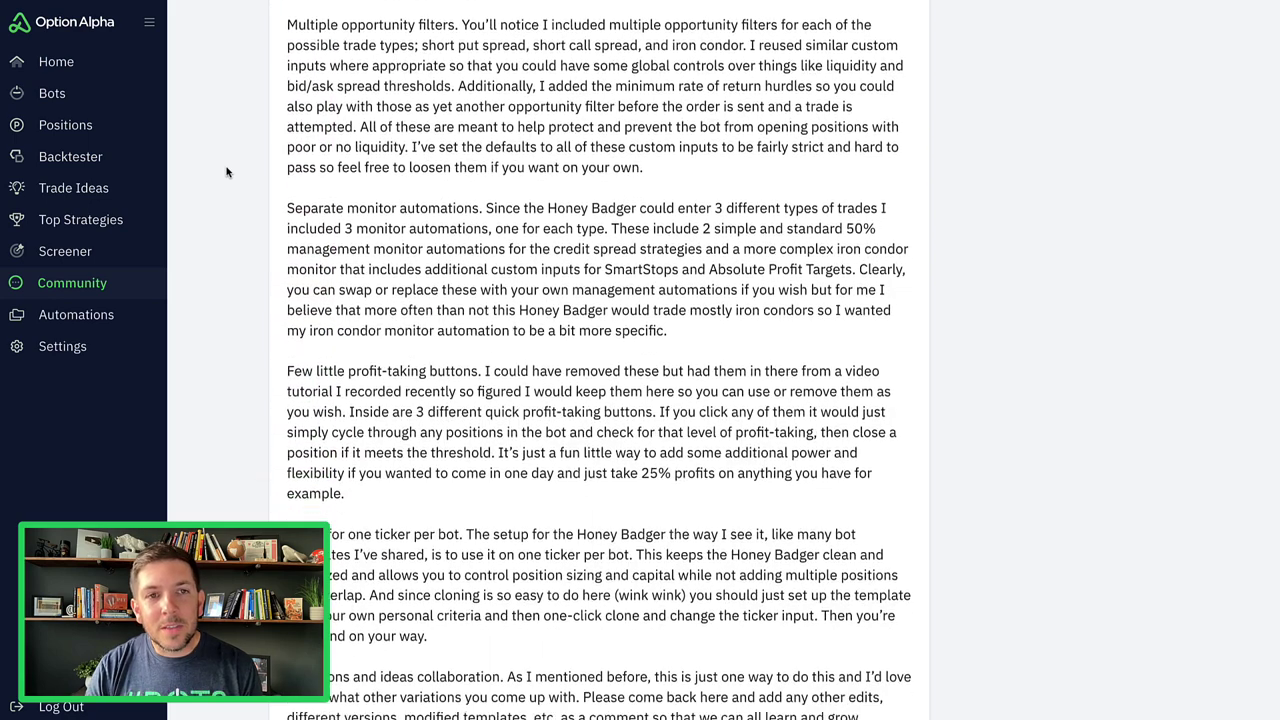
scroll(227, 172, down, 2)
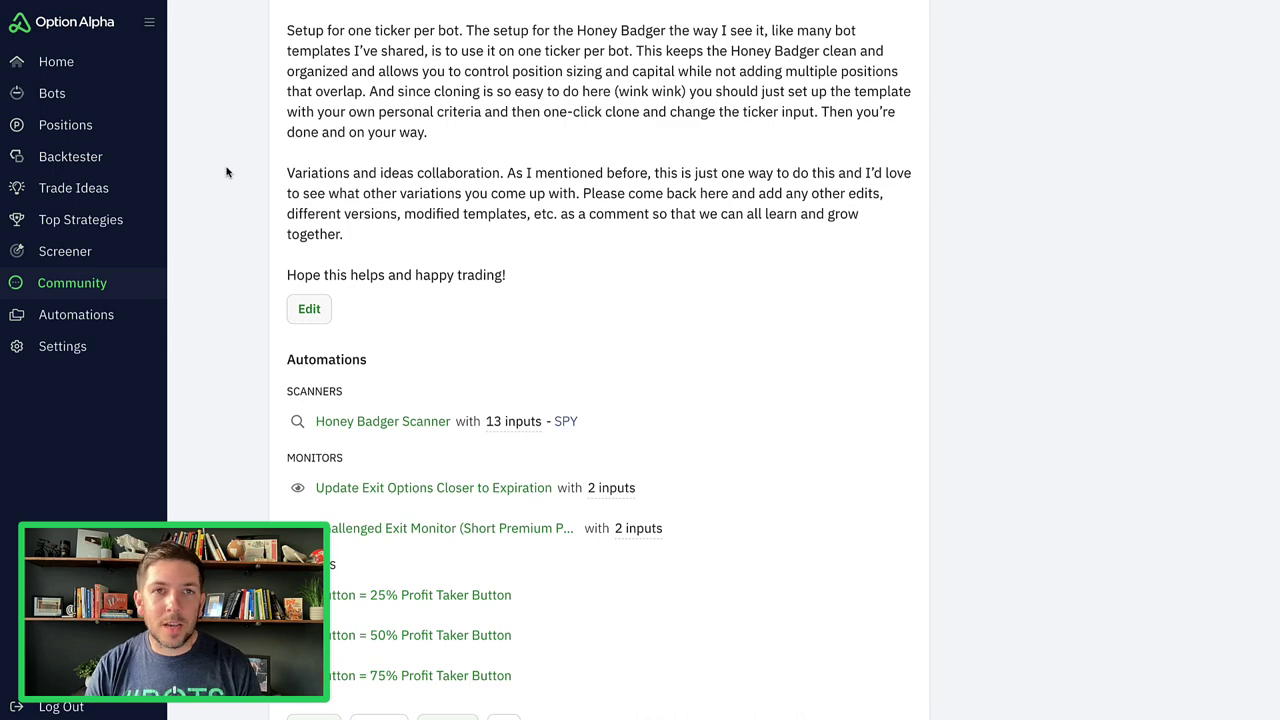
scroll(227, 172, down, 6)
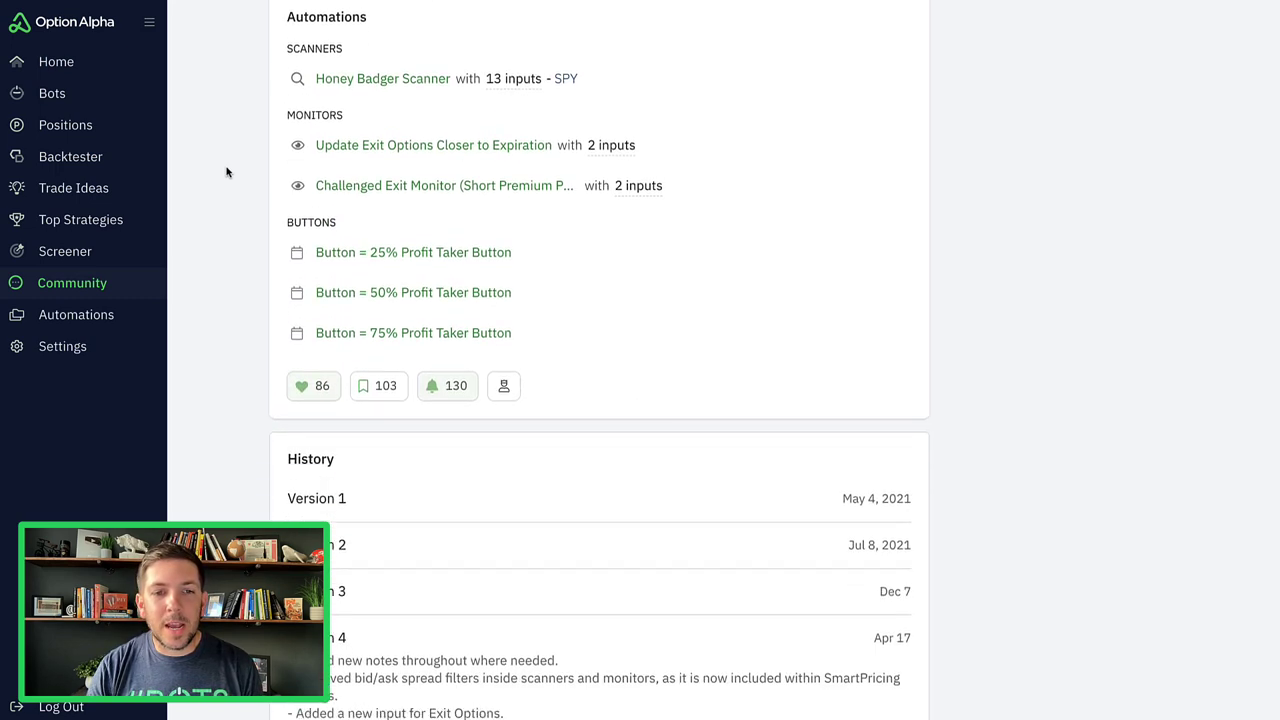
scroll(227, 172, down, 1)
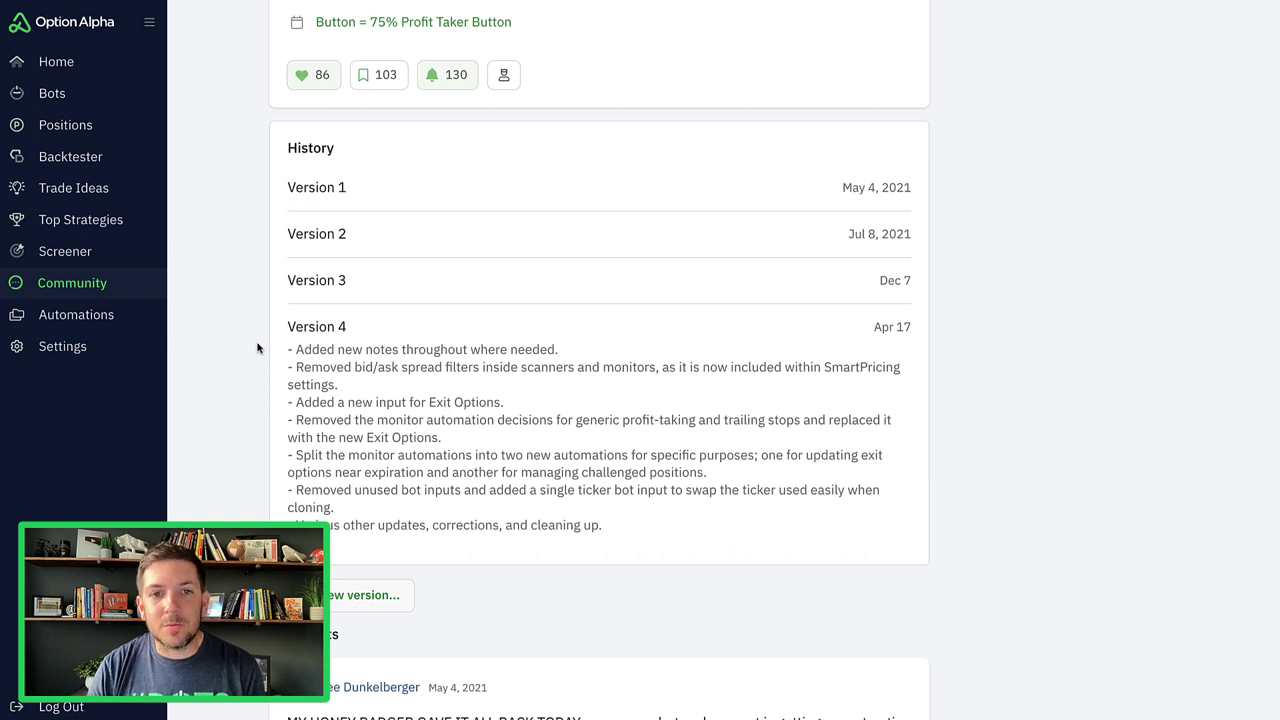
scroll(257, 347, up, 1)
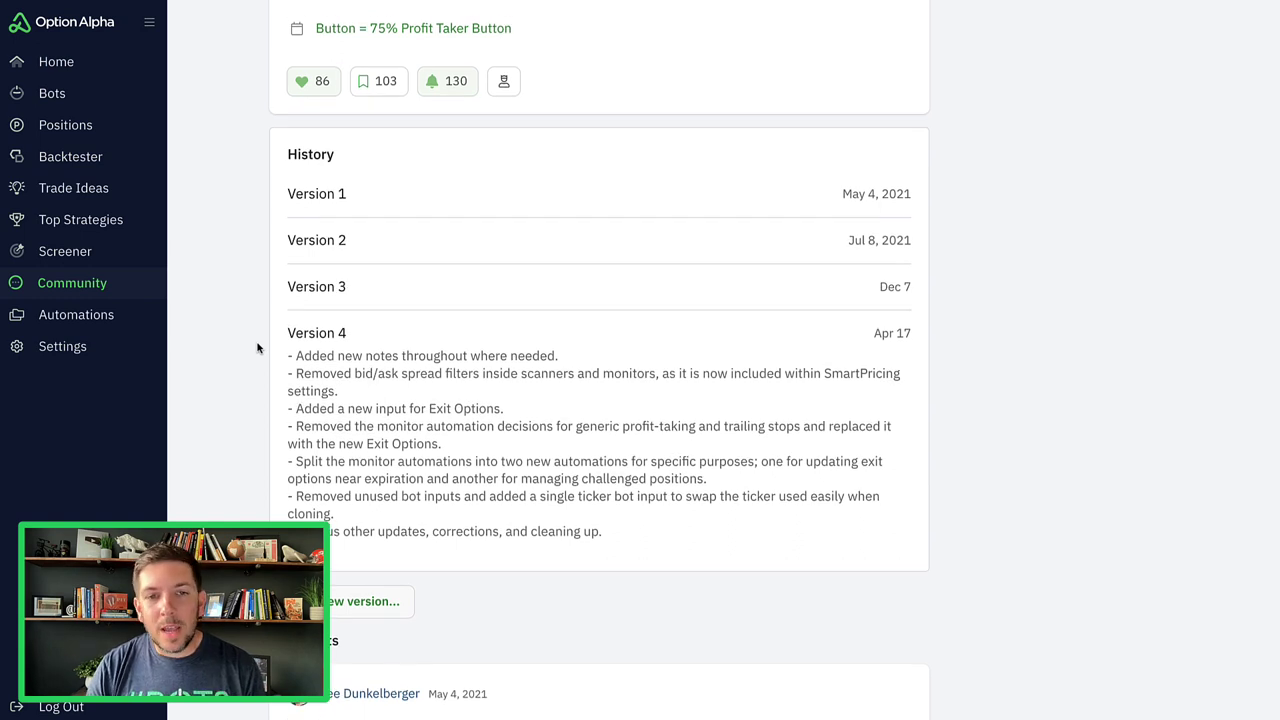
scroll(257, 347, up, 15)
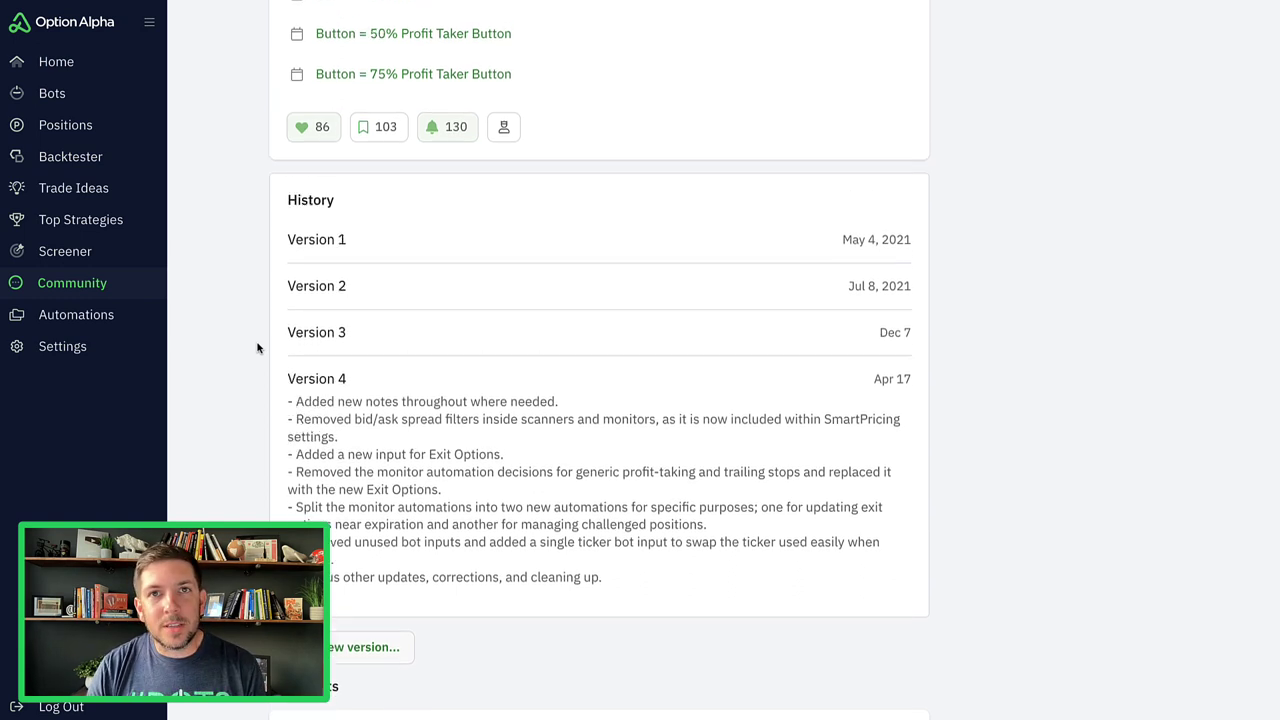
scroll(257, 347, up, 3)
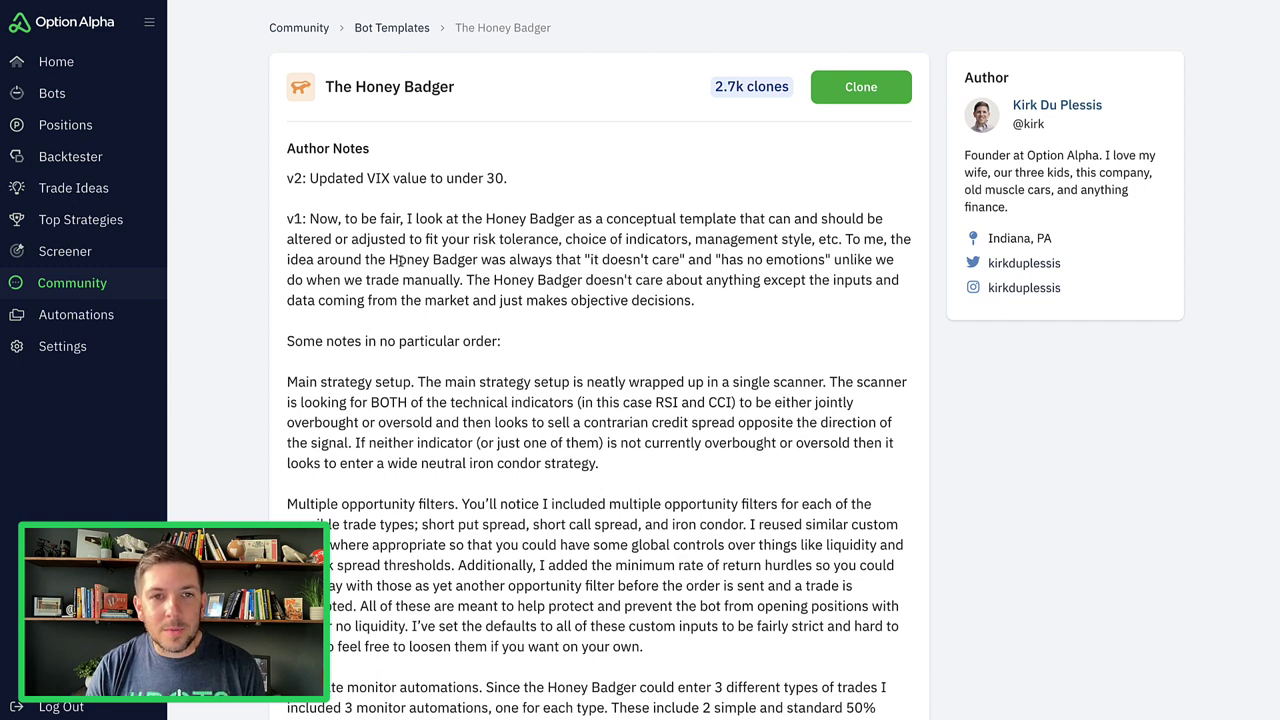
drag(389, 260, 466, 274)
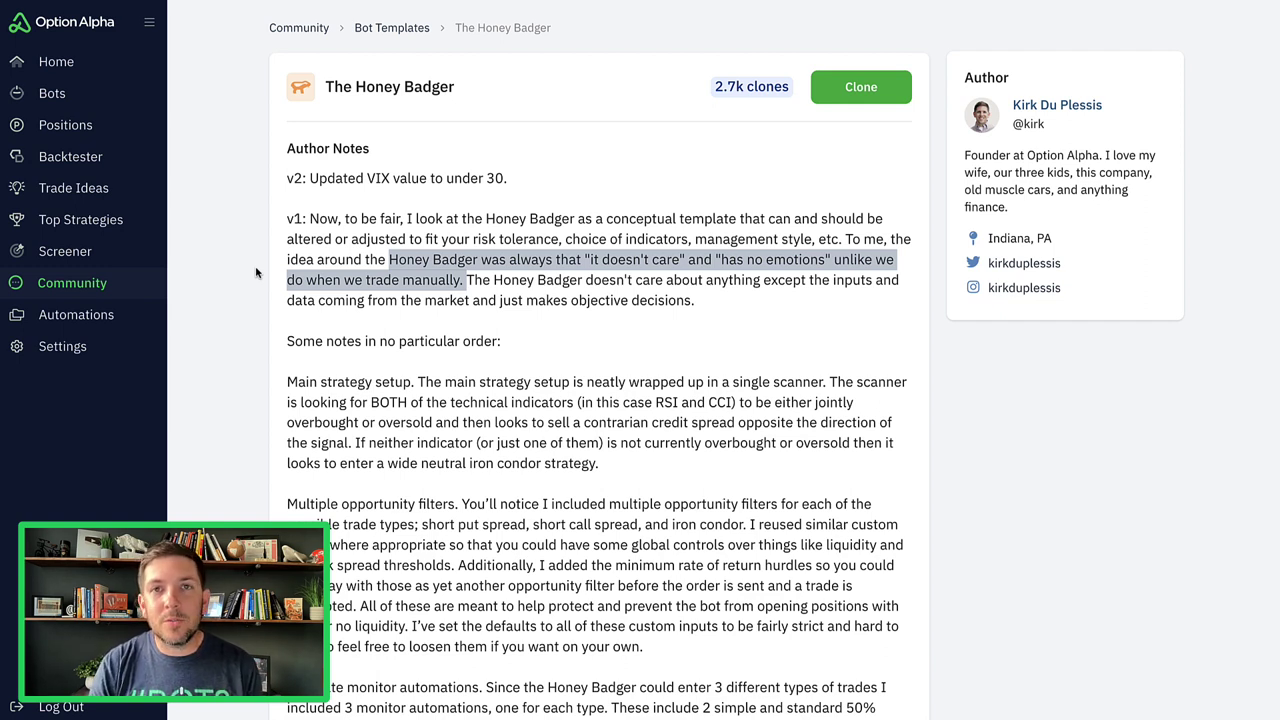
Clone The Honey Badger as 'New Honey Badger' with a 5000 allocation and open its Bot Settings.
click(791, 170)
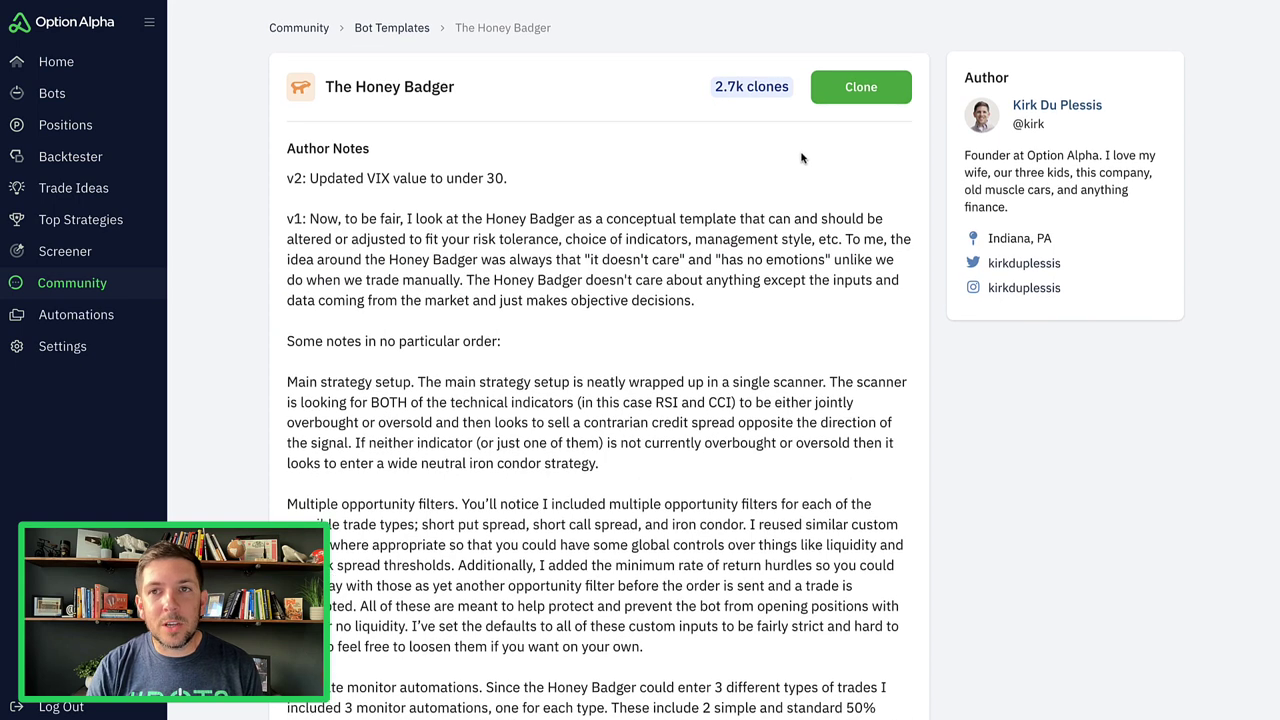
click(880, 87)
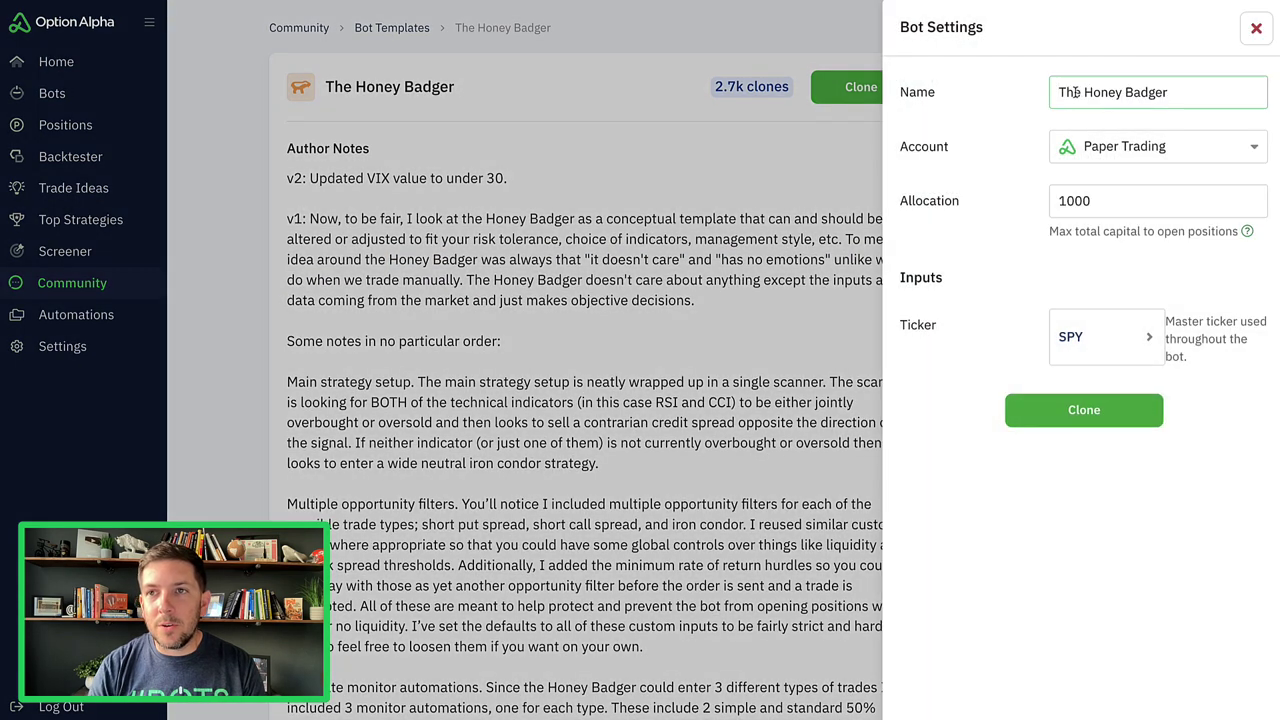
double_click(1075, 92)
text(New)
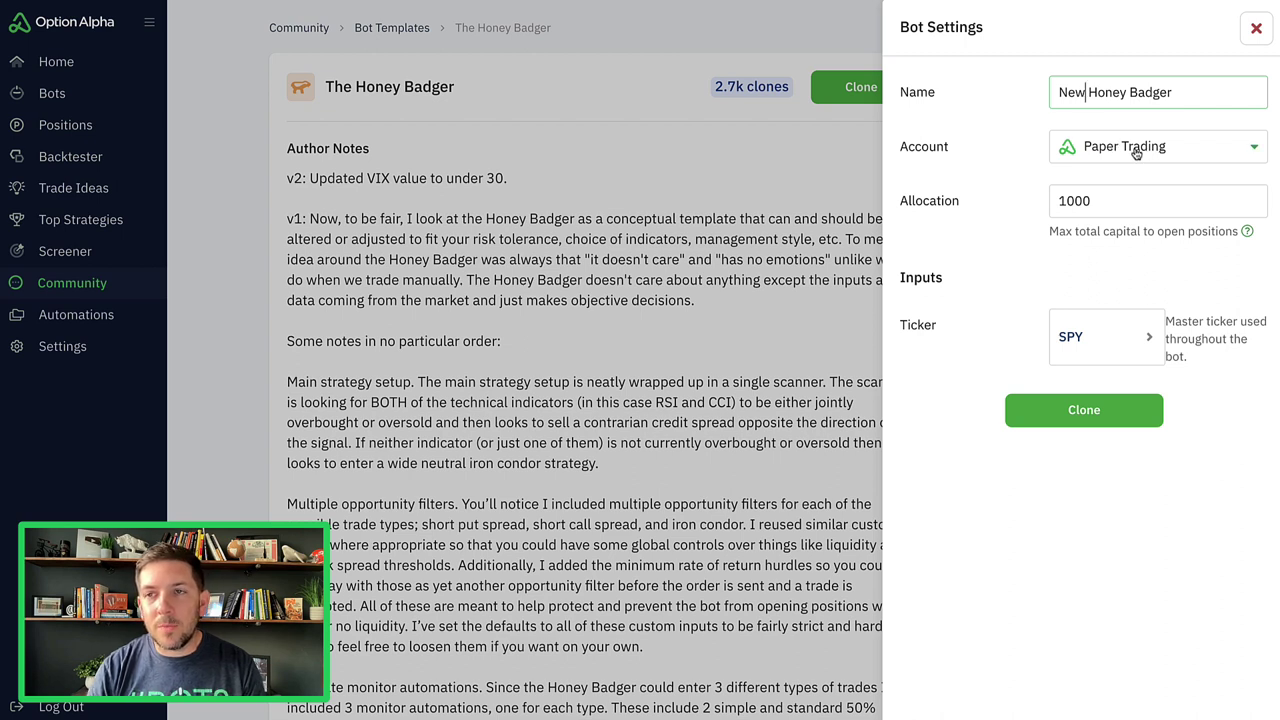
double_click(1102, 205)
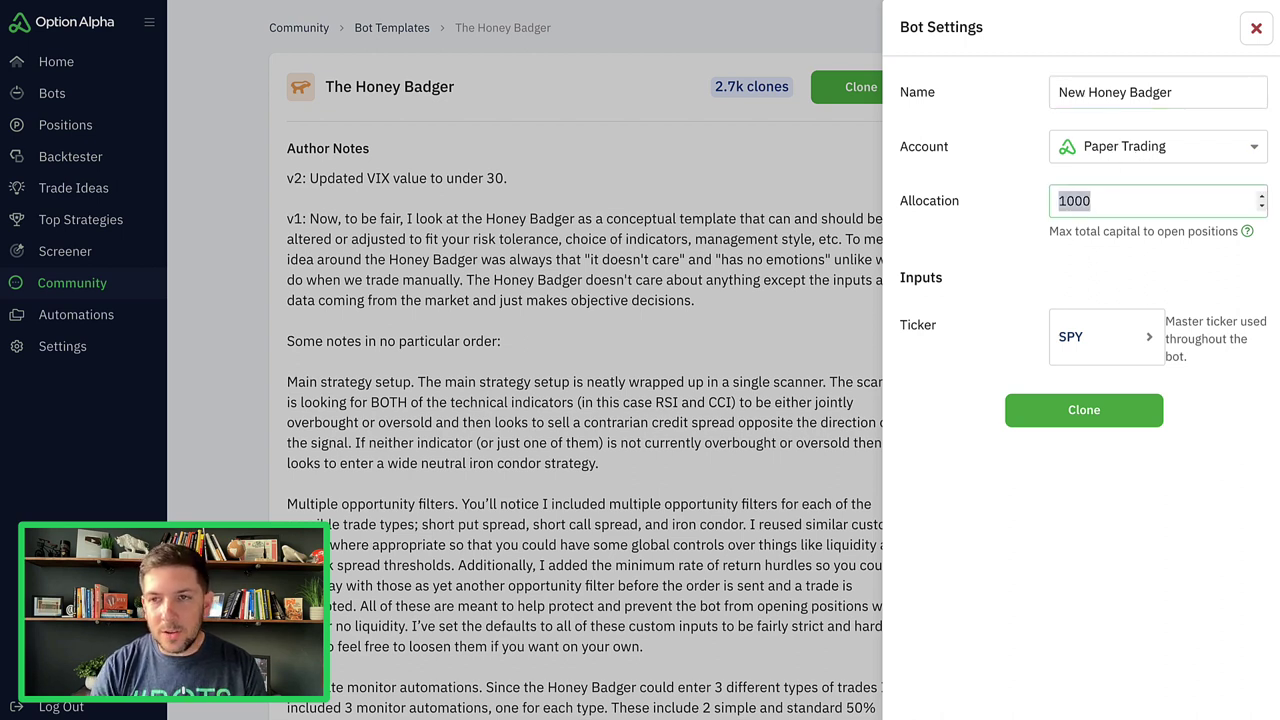
text(5000)
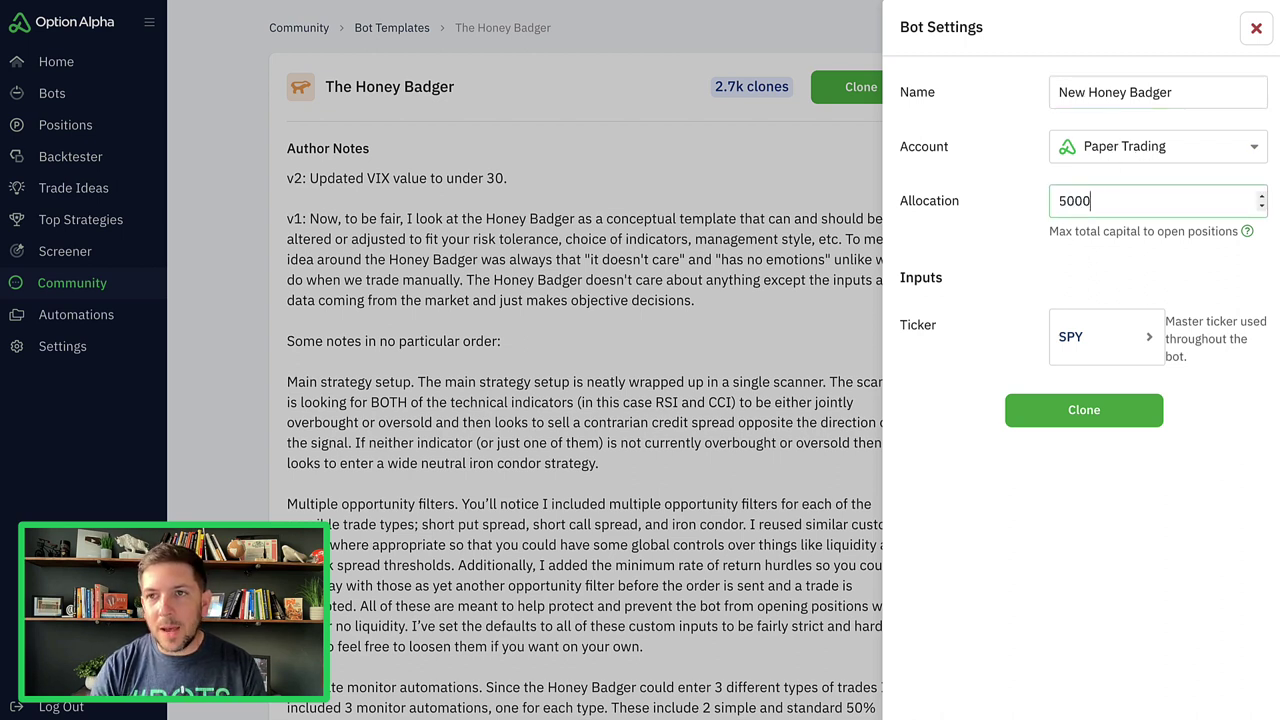
click(1067, 414)
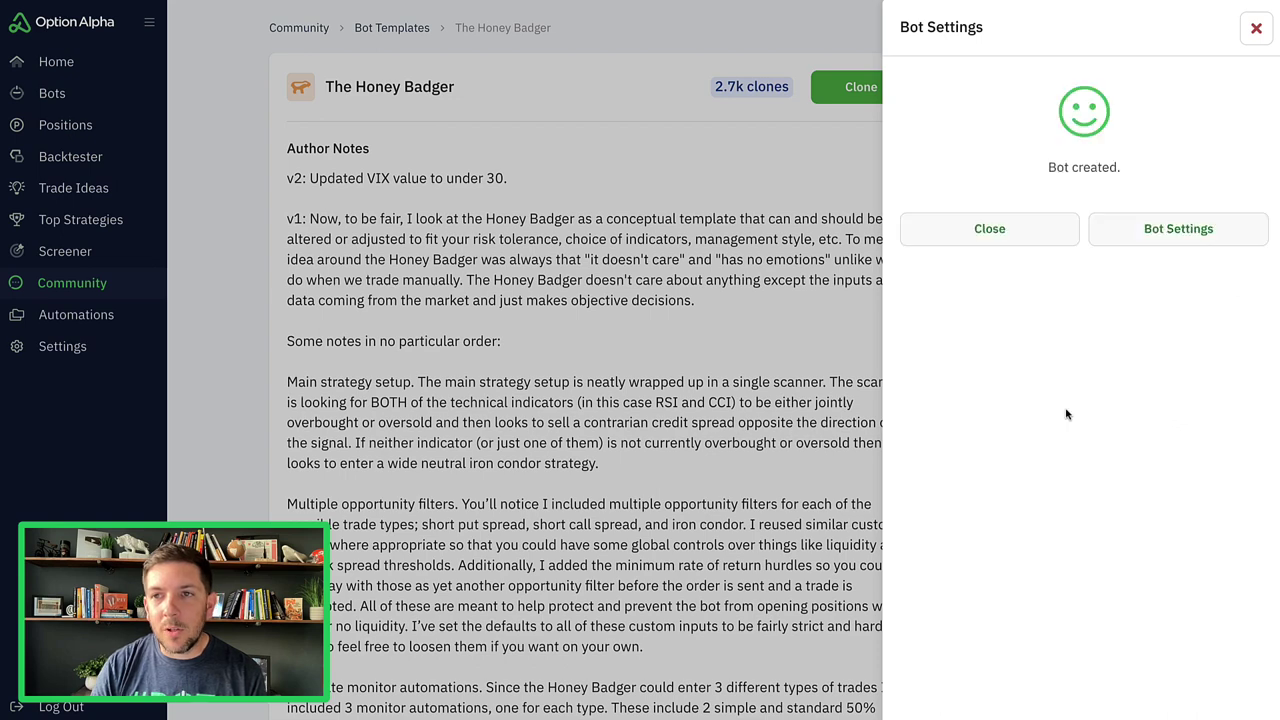
click(1140, 241)
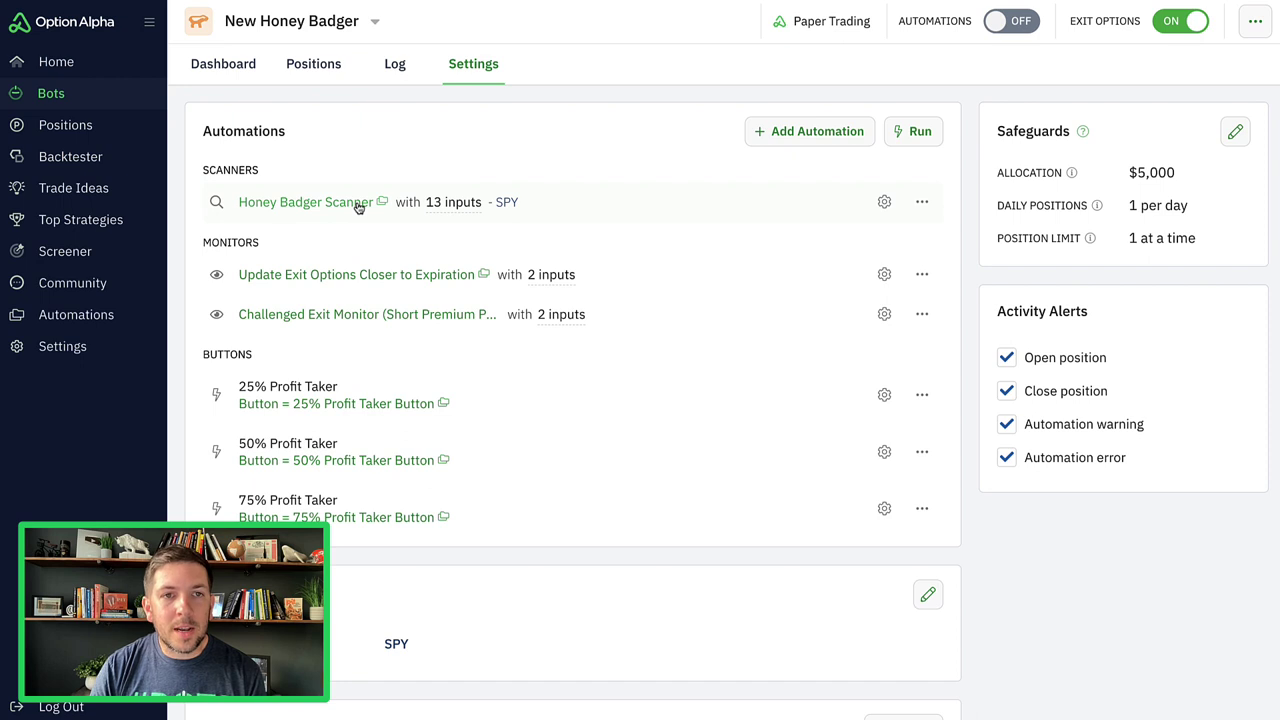
mouse_move(446, 207)
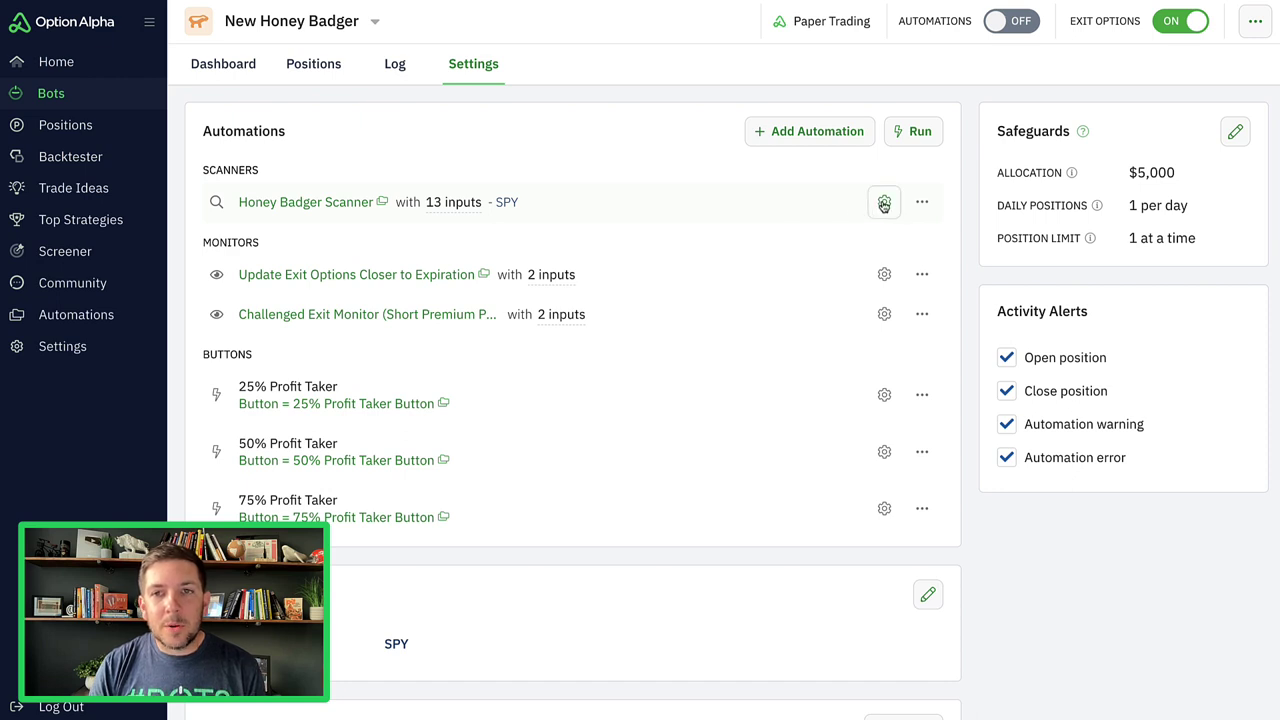
From Add Automation's list, create a copy of the Honey Badger Scanner.
click(822, 136)
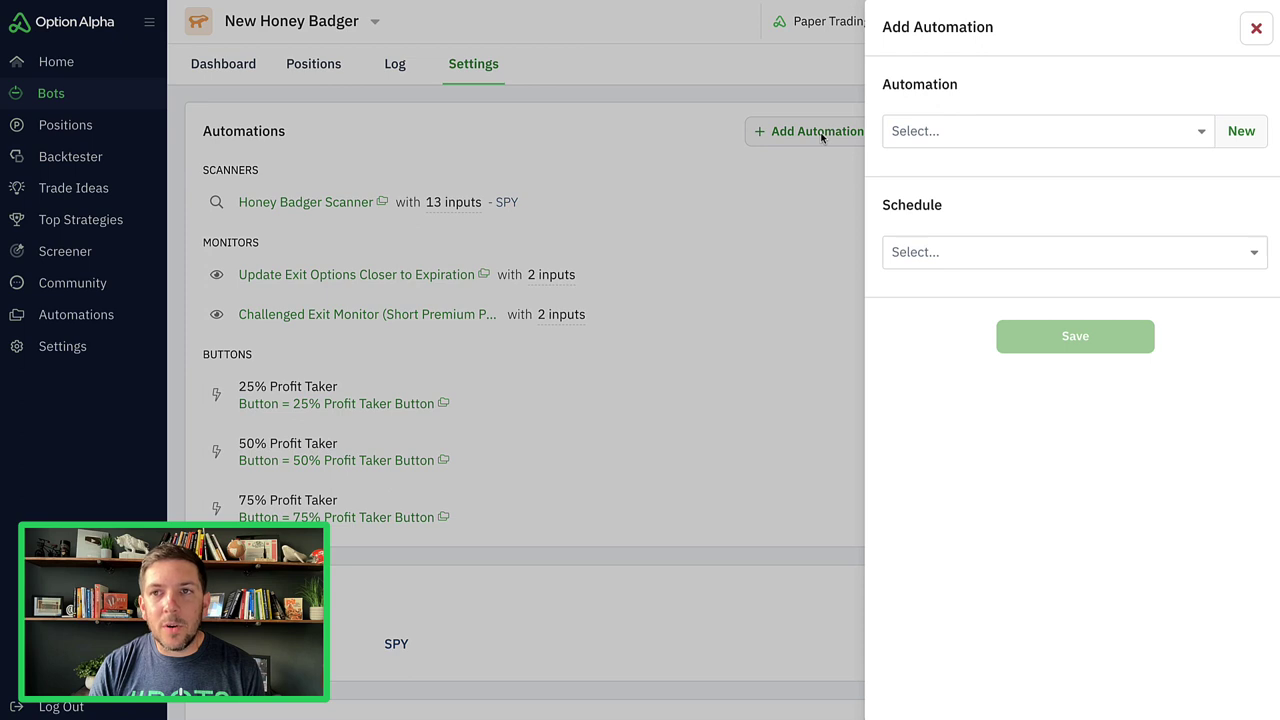
click(1156, 135)
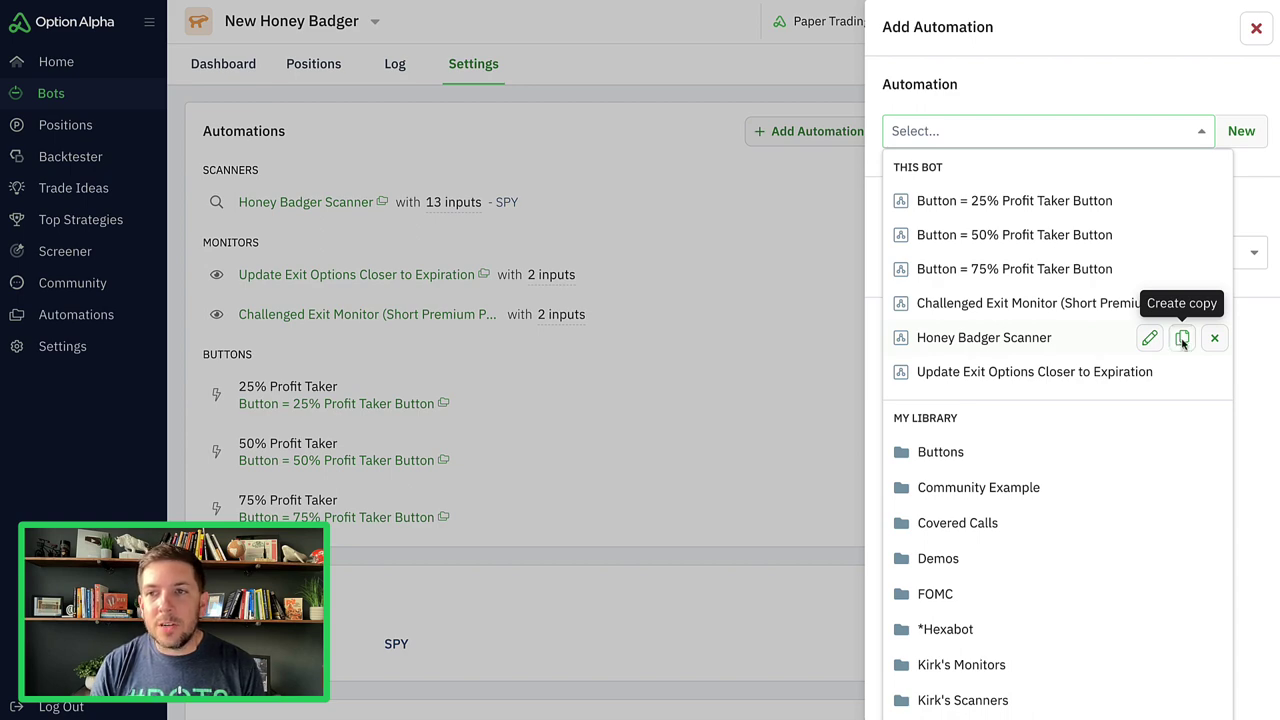
click(1182, 340)
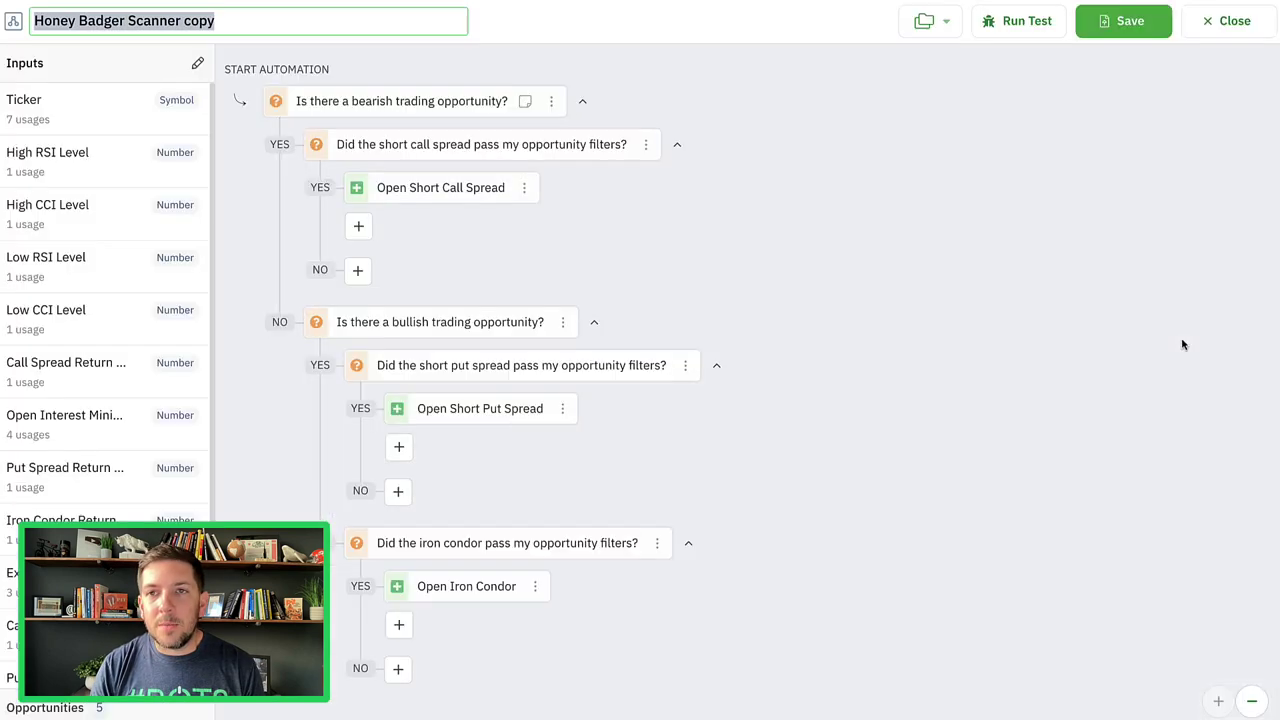
Rename the scanner copy's title to 'Honey Badger Scanner (New)'.
double_click(192, 21)
text(New)
key(BackSpace)
key(BackSpace)
key(BackSpace)
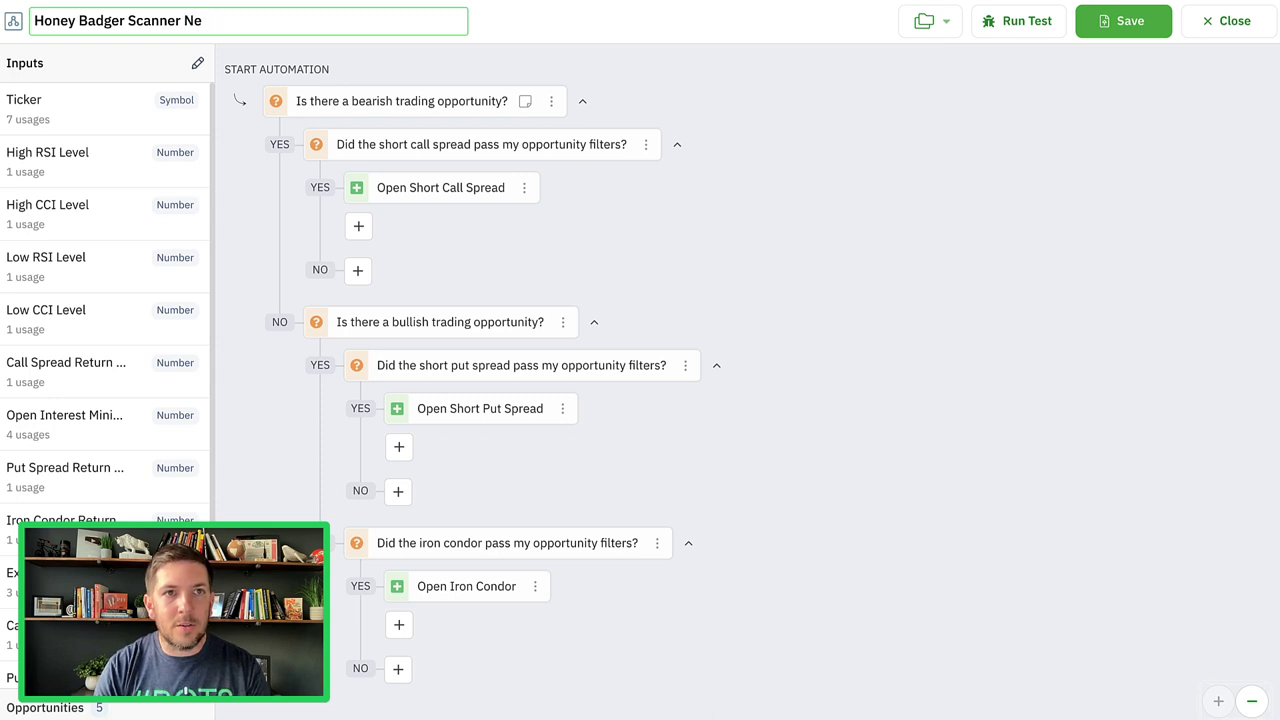
text((New))
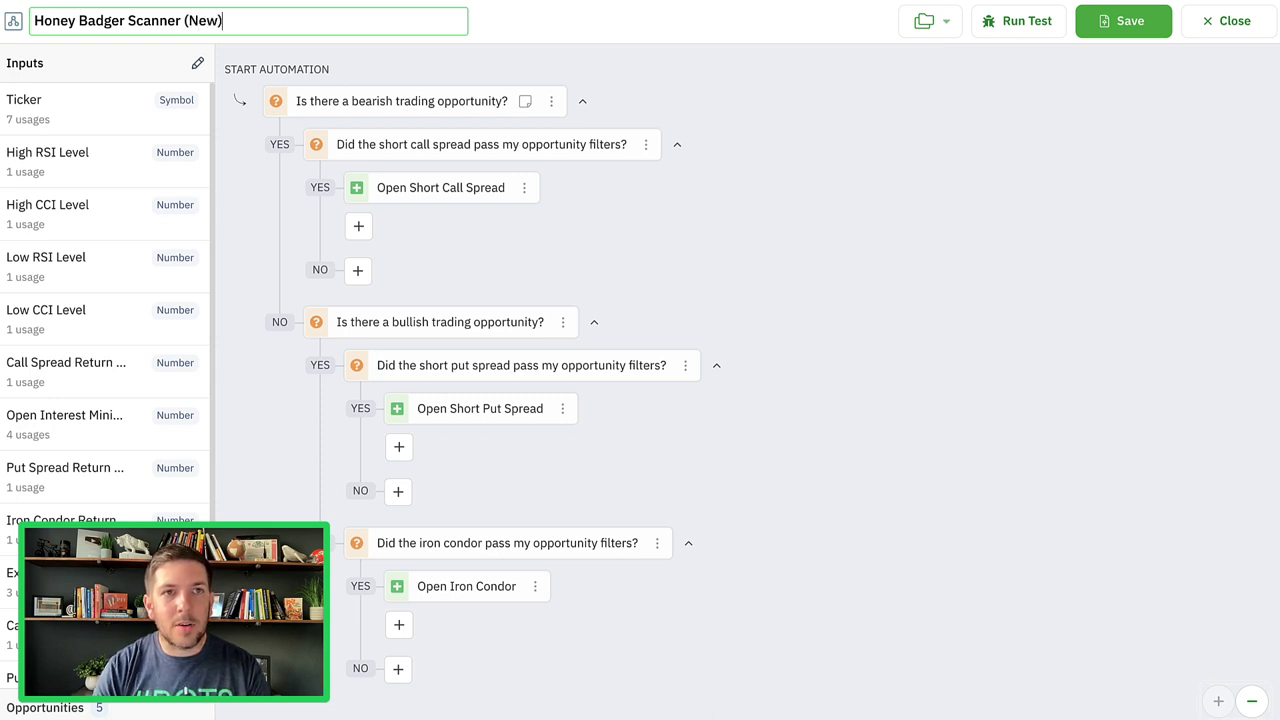
key(ctrl+a)
click(224, 133)
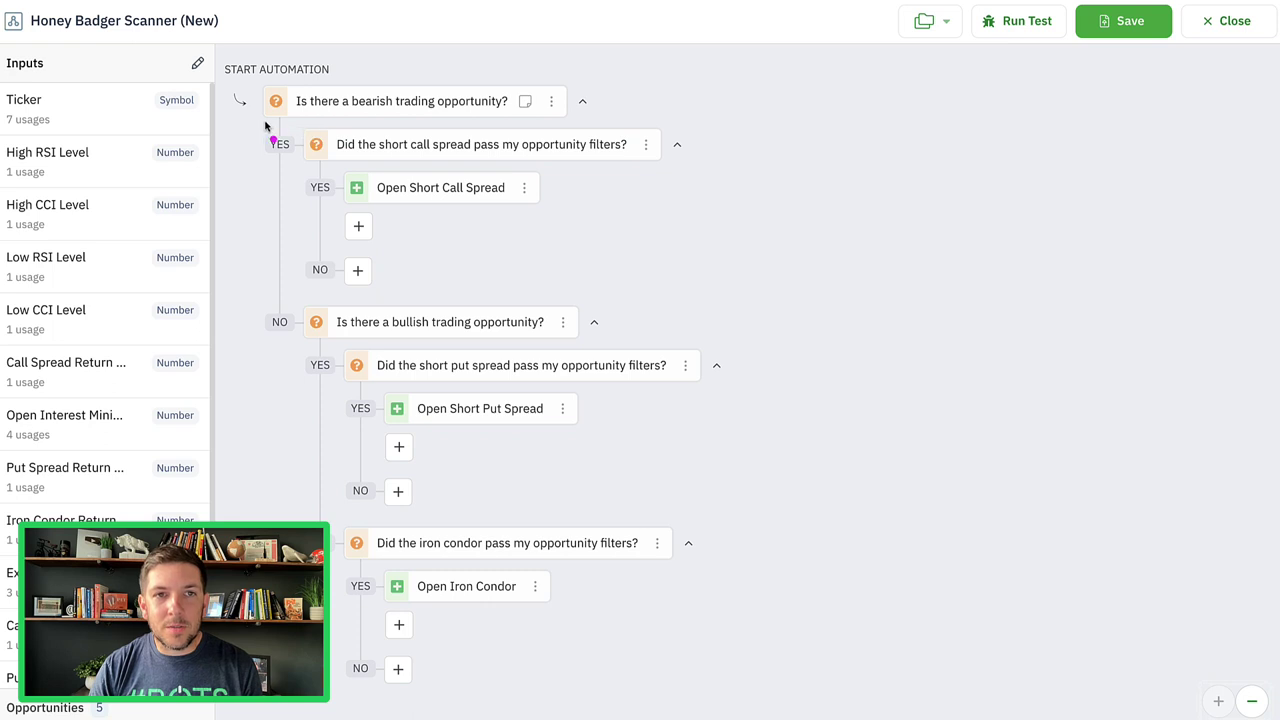
Annotate the bearish, bullish and iron condor checks with the pen, then clear the drawings.
mouse_move(265, 121)
mouse_down()
mouse_move(510, 119)
mouse_move(579, 72)
mouse_move(310, 74)
mouse_move(262, 90)
mouse_move(263, 121)
mouse_up()
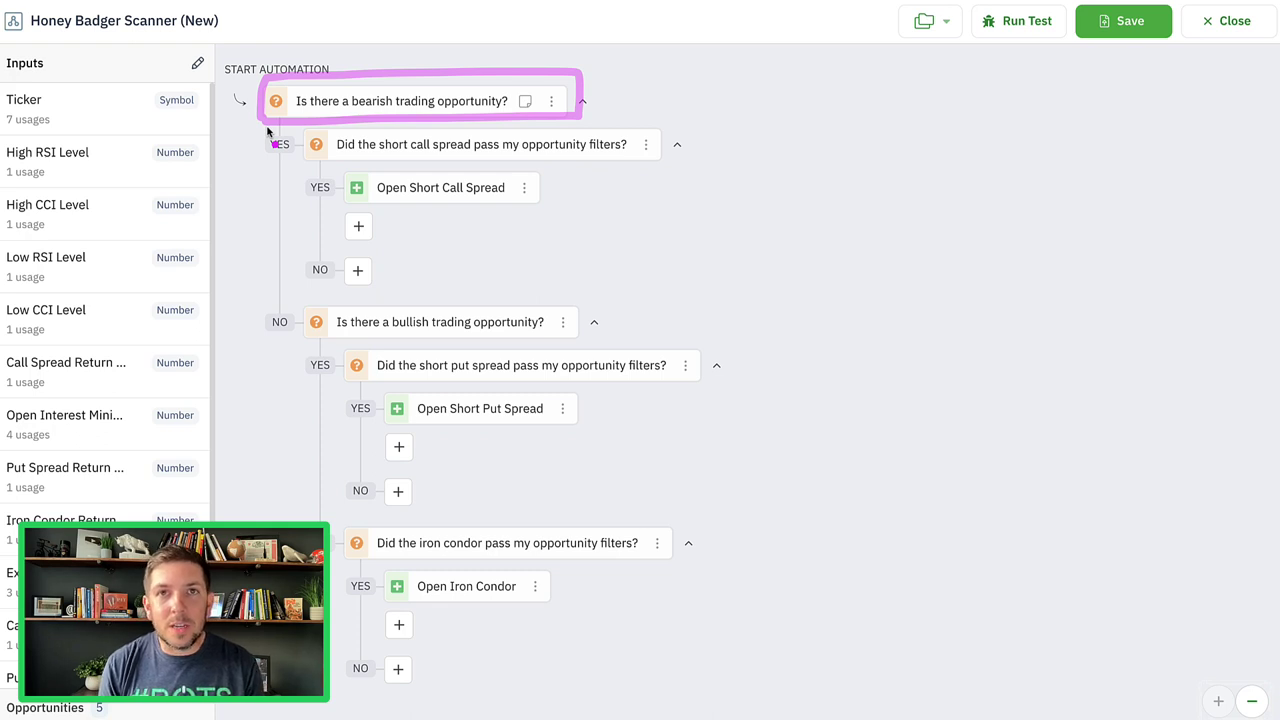
mouse_move(300, 293)
mouse_down()
mouse_move(410, 342)
mouse_move(592, 320)
mouse_move(309, 294)
mouse_move(292, 308)
mouse_up()
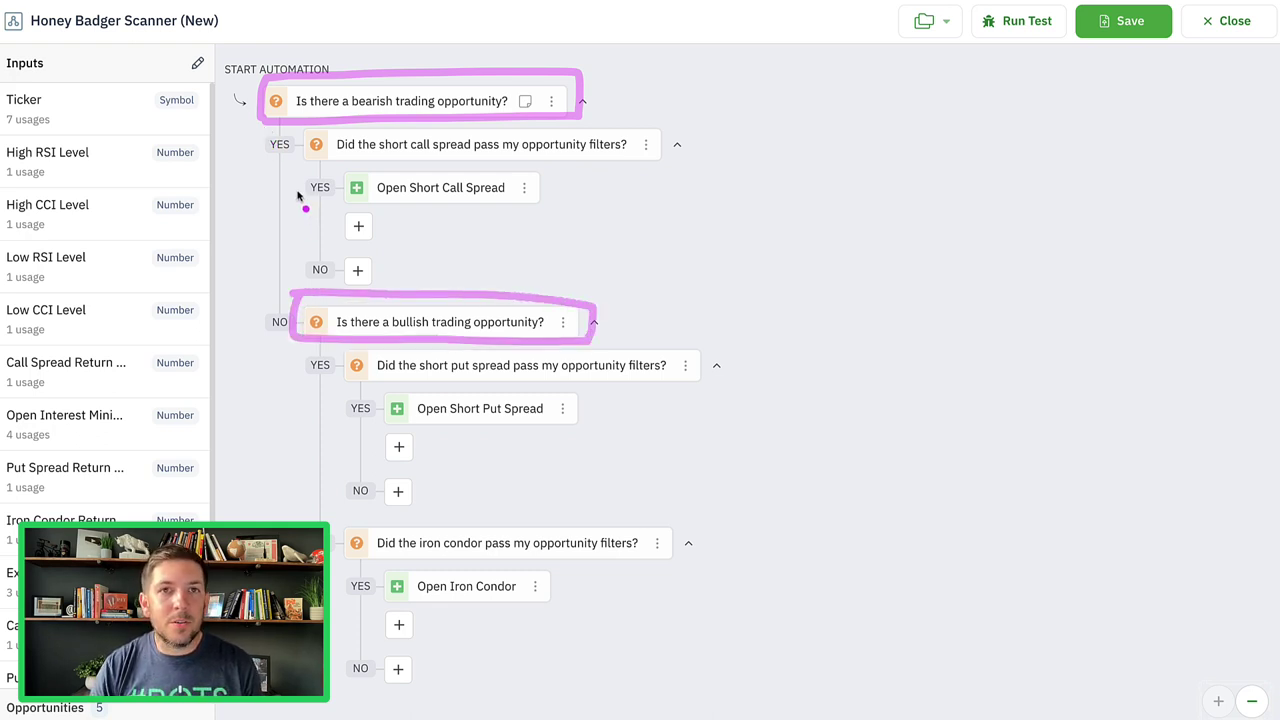
mouse_move(256, 136)
mouse_down()
mouse_move(250, 292)
mouse_move(280, 326)
mouse_move(255, 340)
mouse_move(290, 522)
mouse_move(303, 508)
mouse_up()
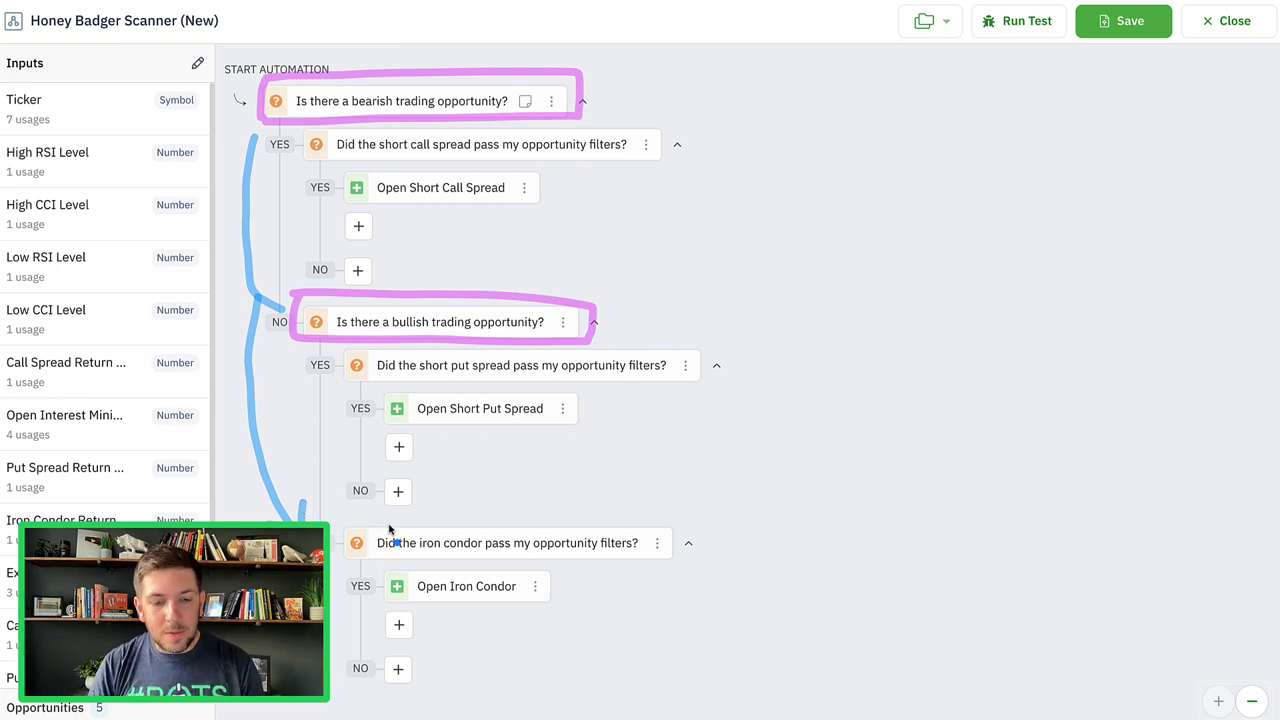
mouse_move(406, 519)
mouse_down()
mouse_move(350, 521)
mouse_move(340, 570)
mouse_move(690, 570)
mouse_move(479, 520)
mouse_move(396, 518)
mouse_up()
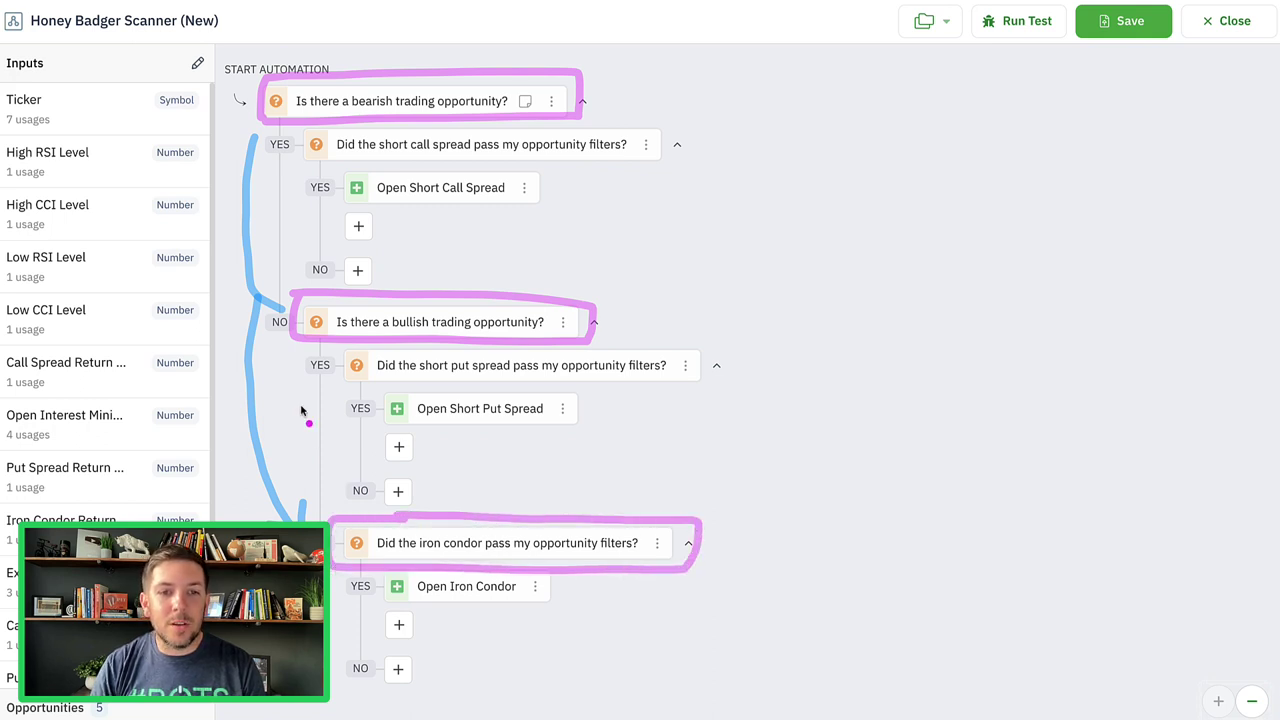
key(Escape)
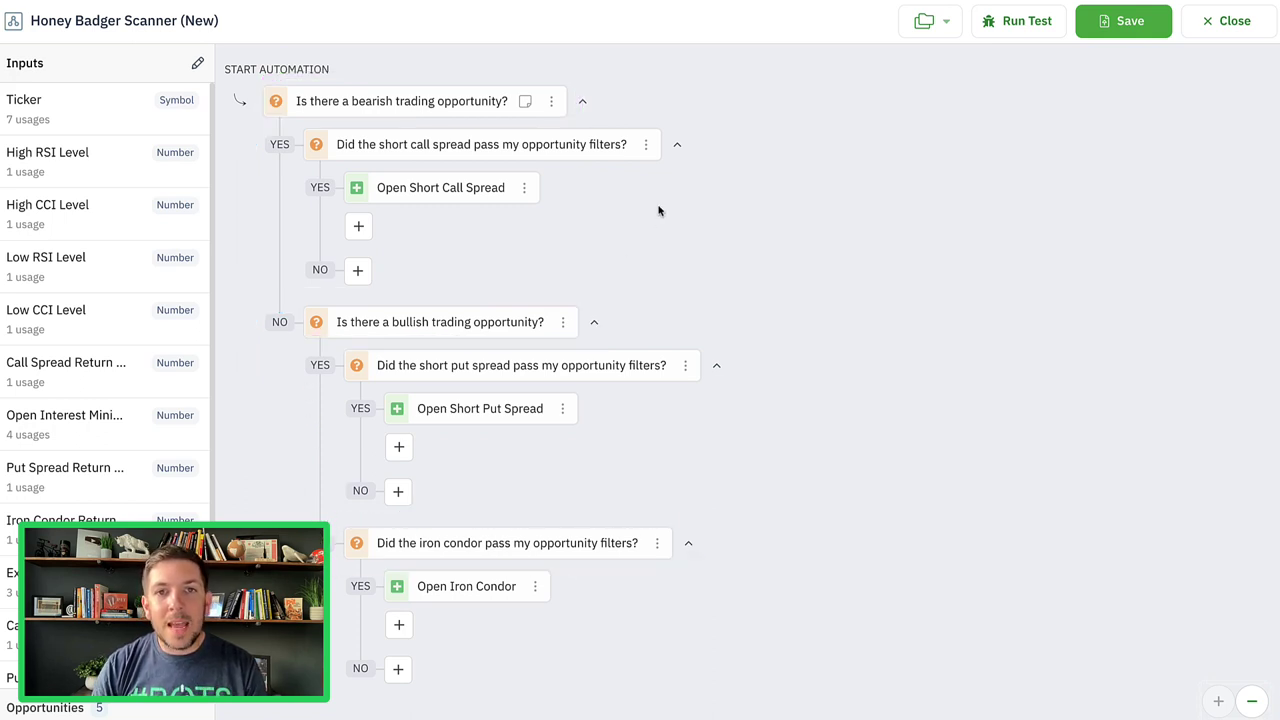
click(581, 150)
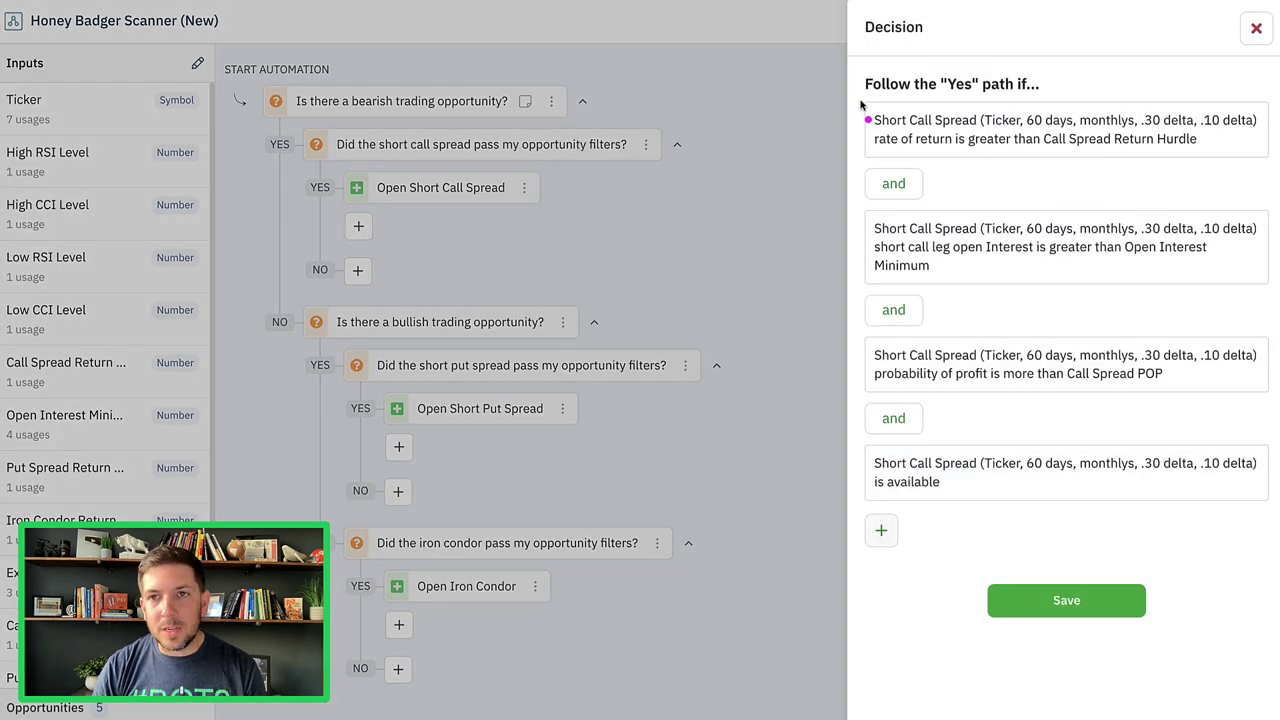
mouse_move(871, 94)
mouse_down()
mouse_move(845, 135)
mouse_move(843, 320)
mouse_move(846, 552)
mouse_move(876, 574)
mouse_up()
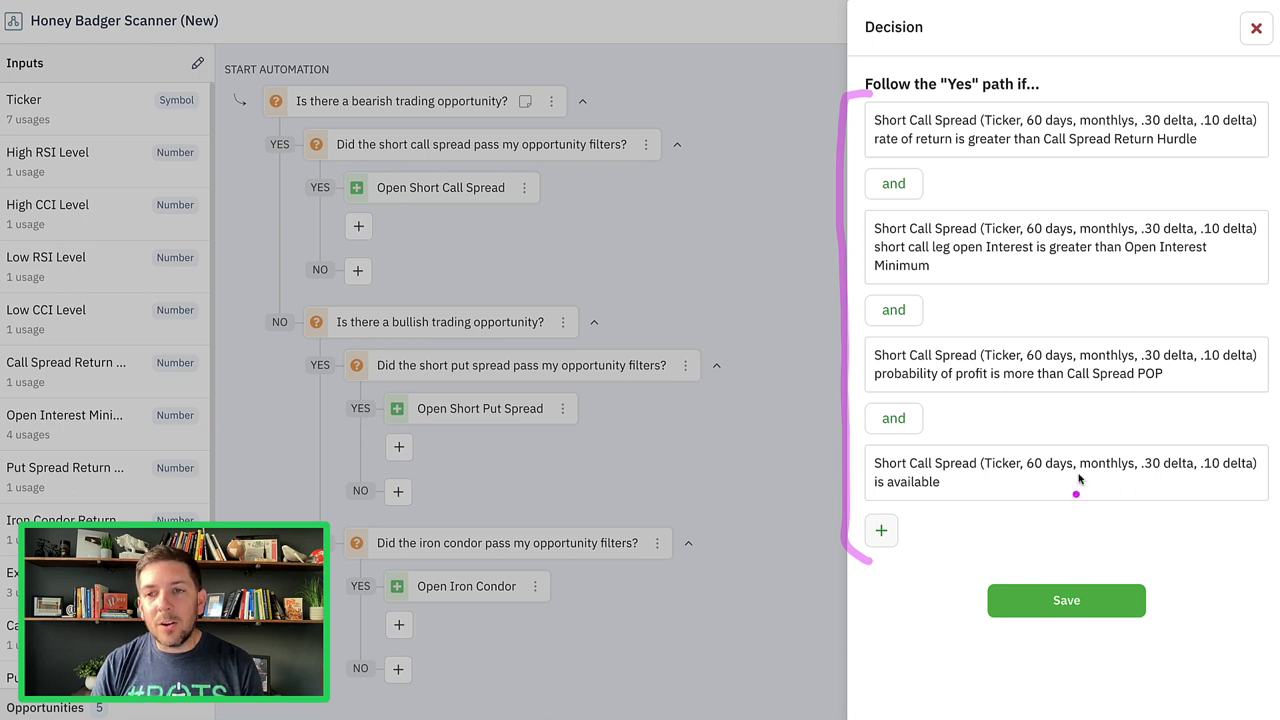
drag(1022, 477, 1256, 479)
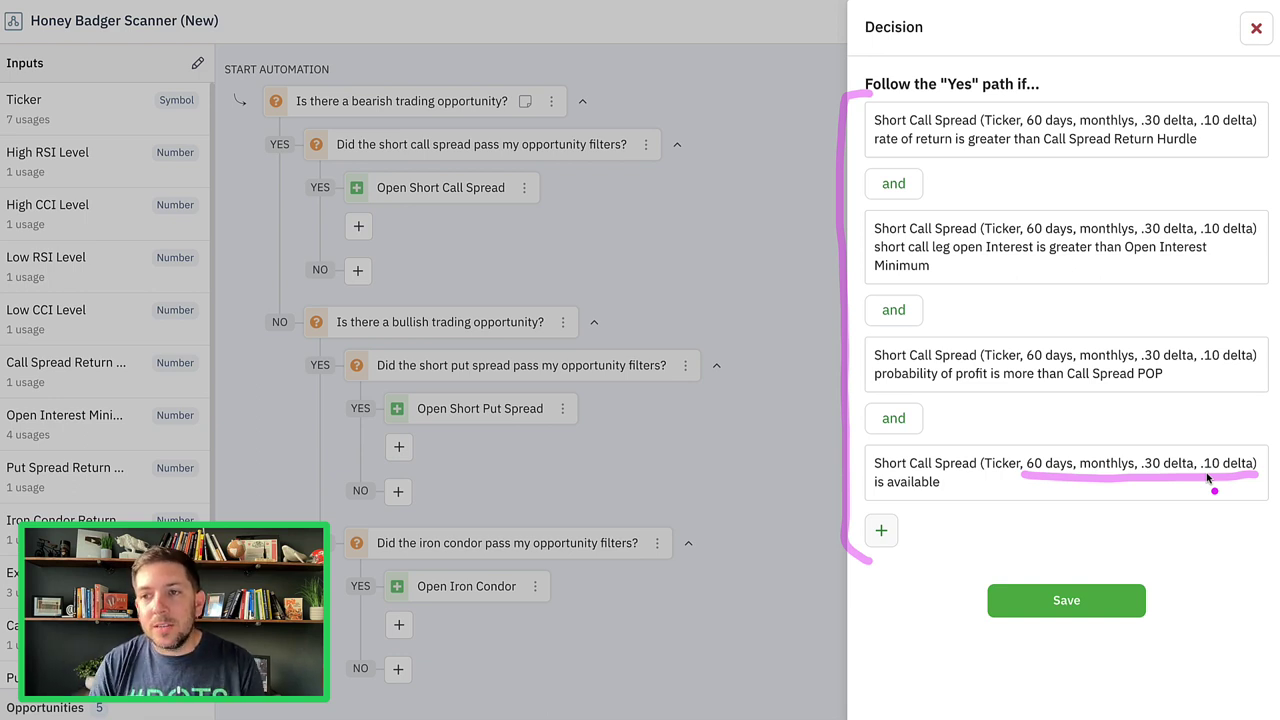
click(1254, 30)
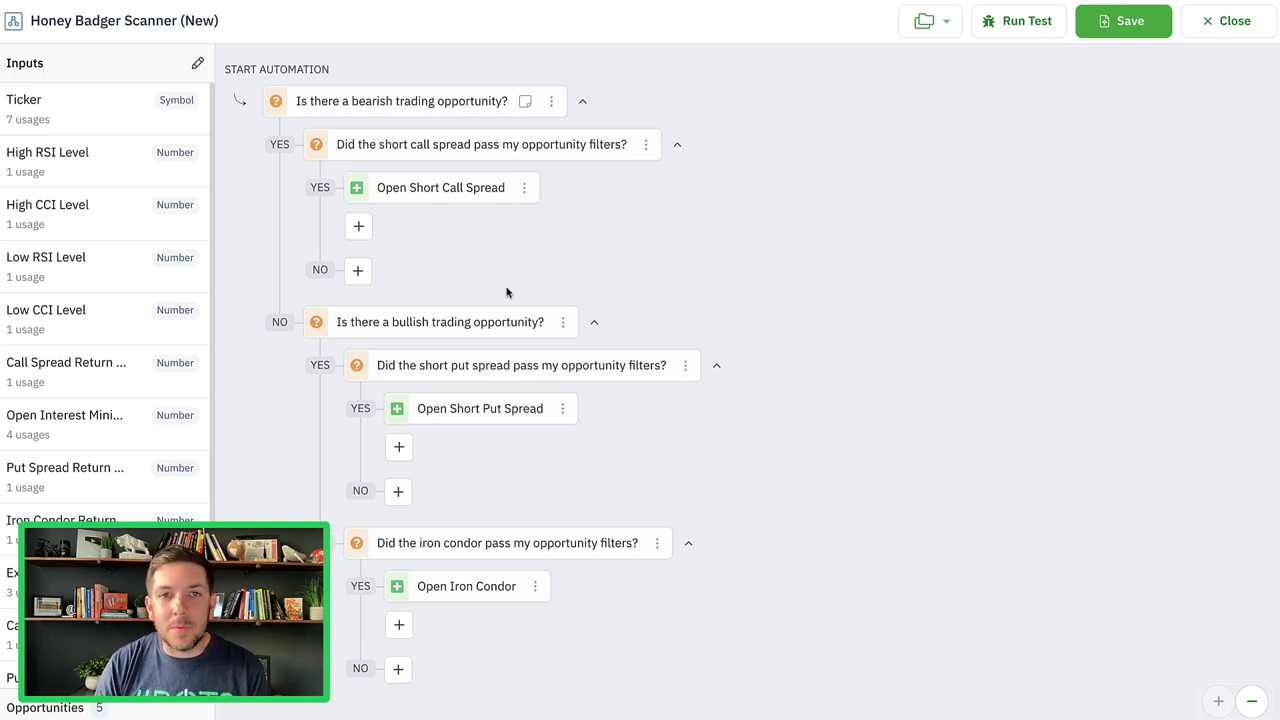
Review the short call spread filter conditions and its 60-day, .30/.10 delta position details.
click(505, 150)
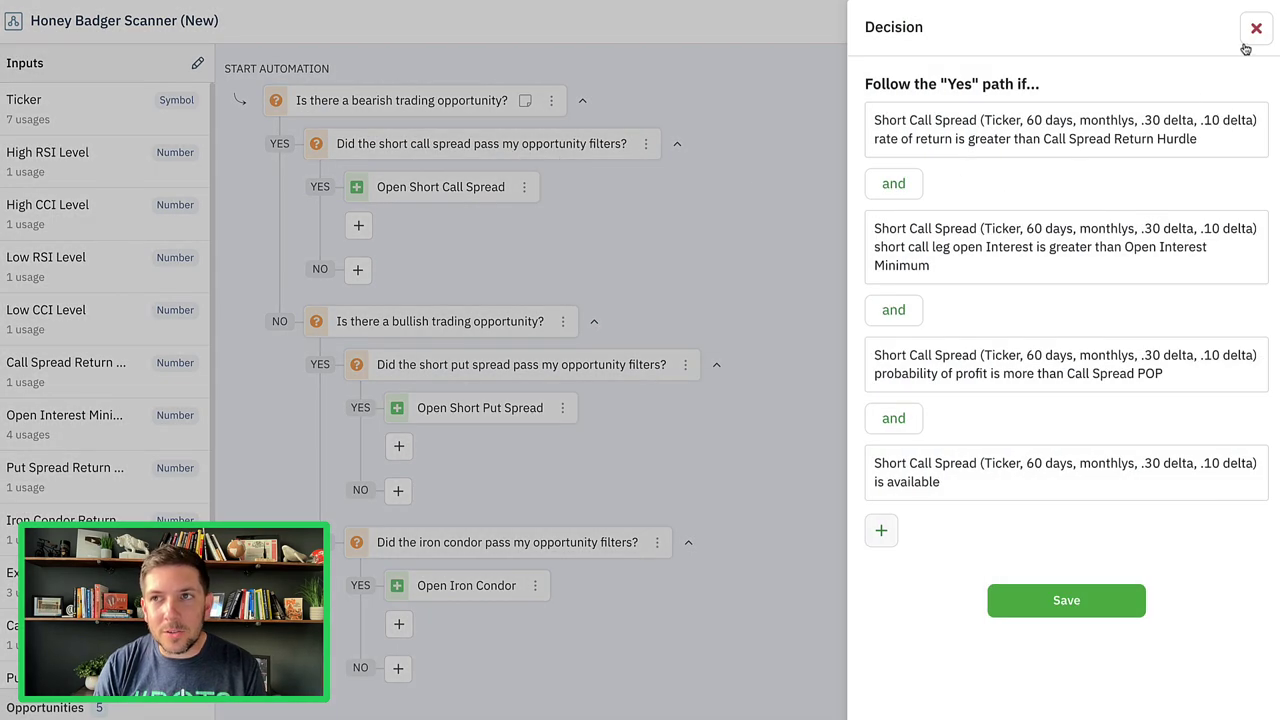
click(1255, 29)
click(450, 187)
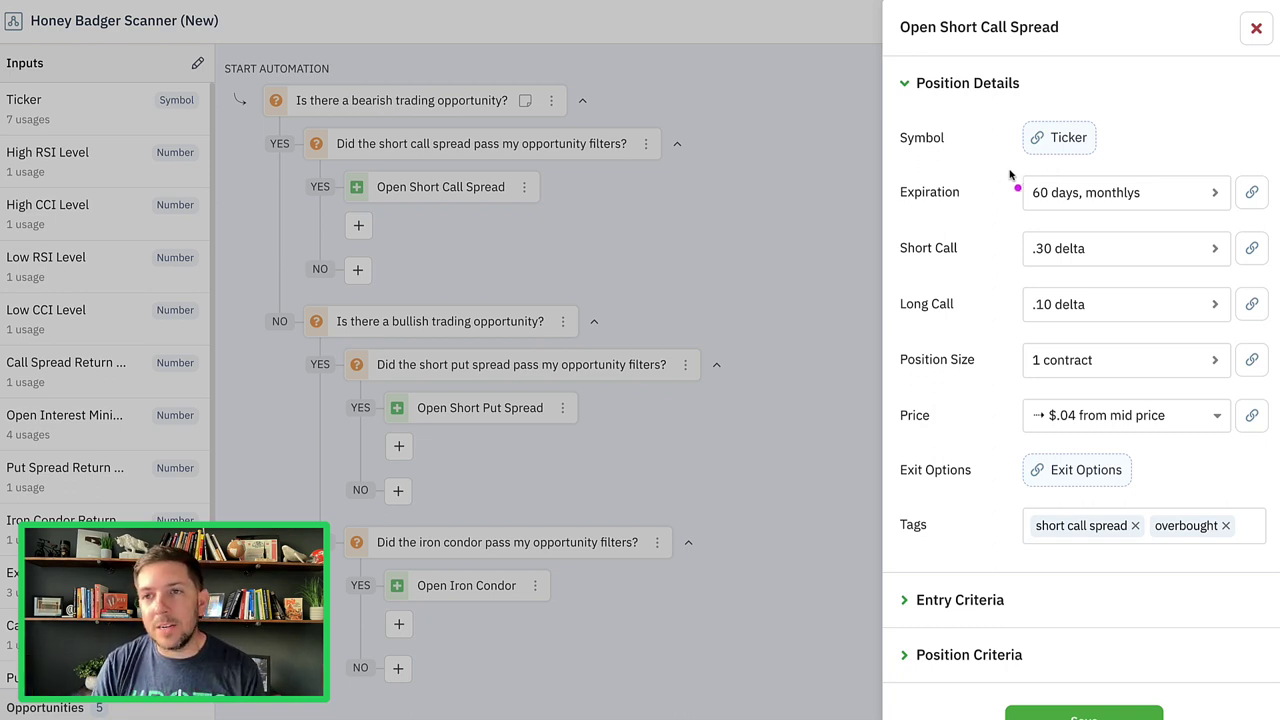
mouse_move(996, 168)
mouse_down()
mouse_move(884, 255)
mouse_move(887, 405)
mouse_move(1008, 409)
mouse_up()
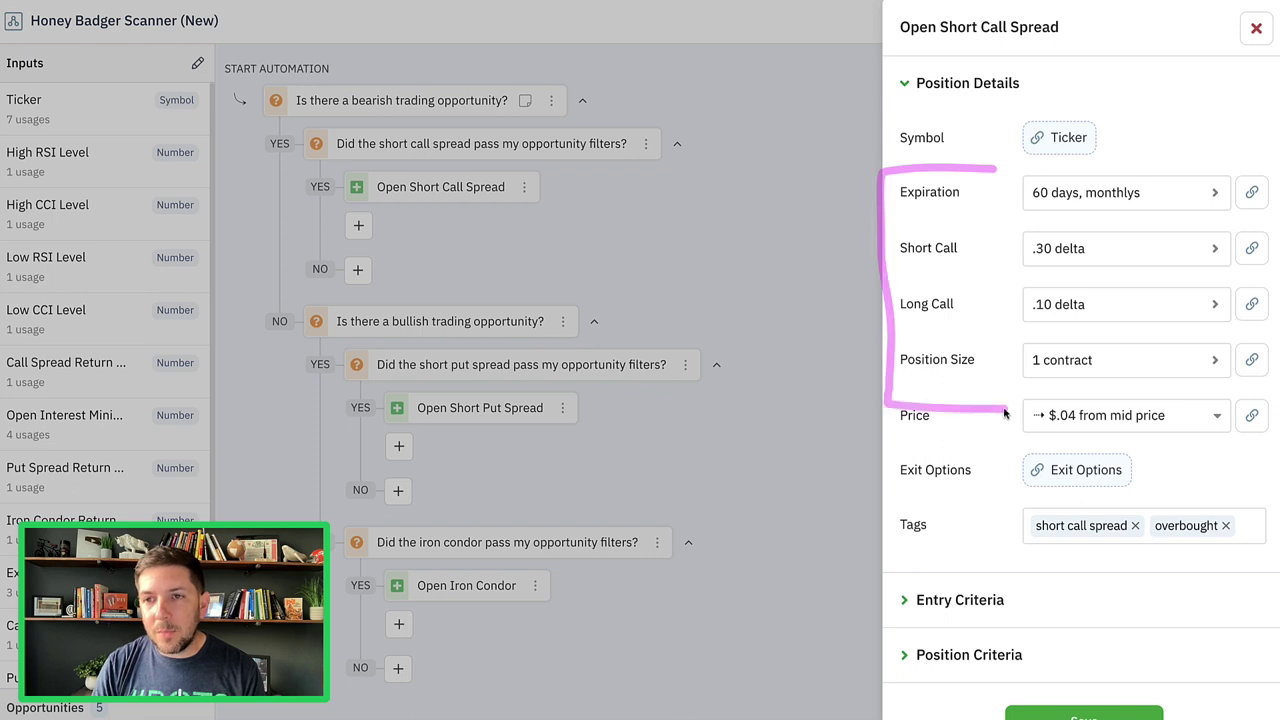
drag(991, 247, 1032, 224)
mouse_move(995, 300)
mouse_down()
mouse_move(1002, 318)
mouse_move(1038, 288)
mouse_up()
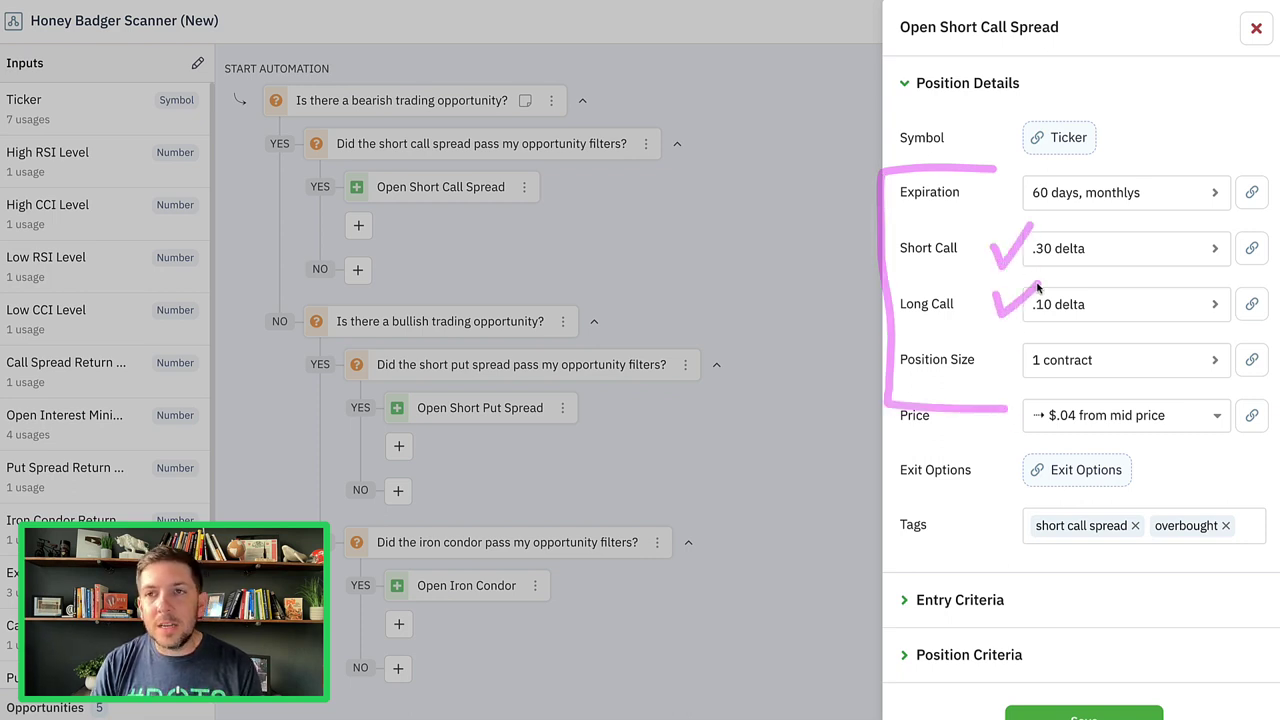
key(F1)
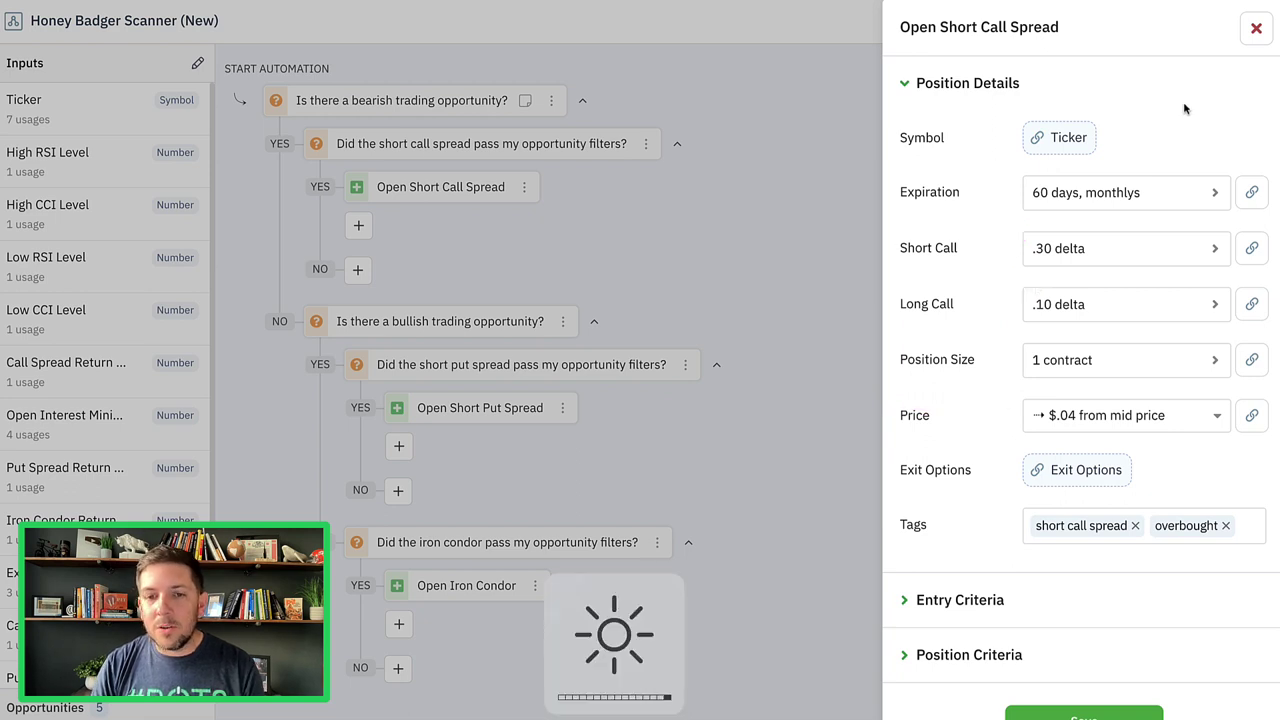
click(1258, 30)
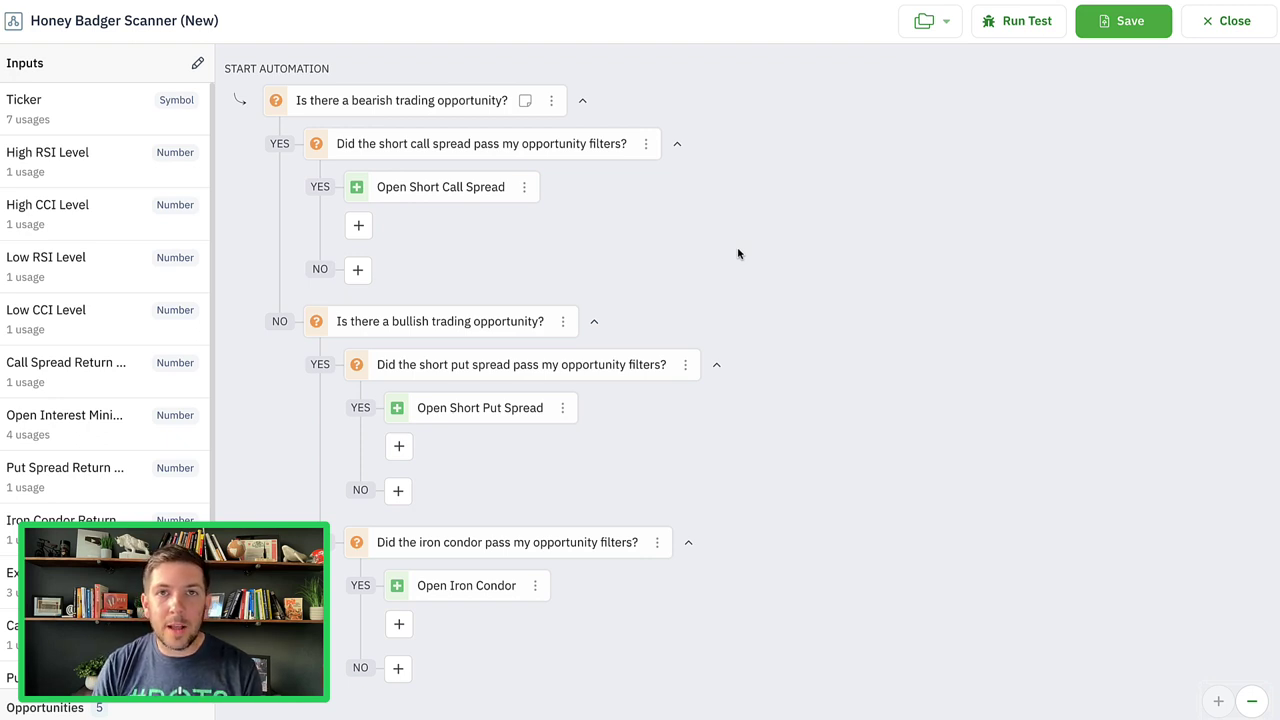
click(645, 145)
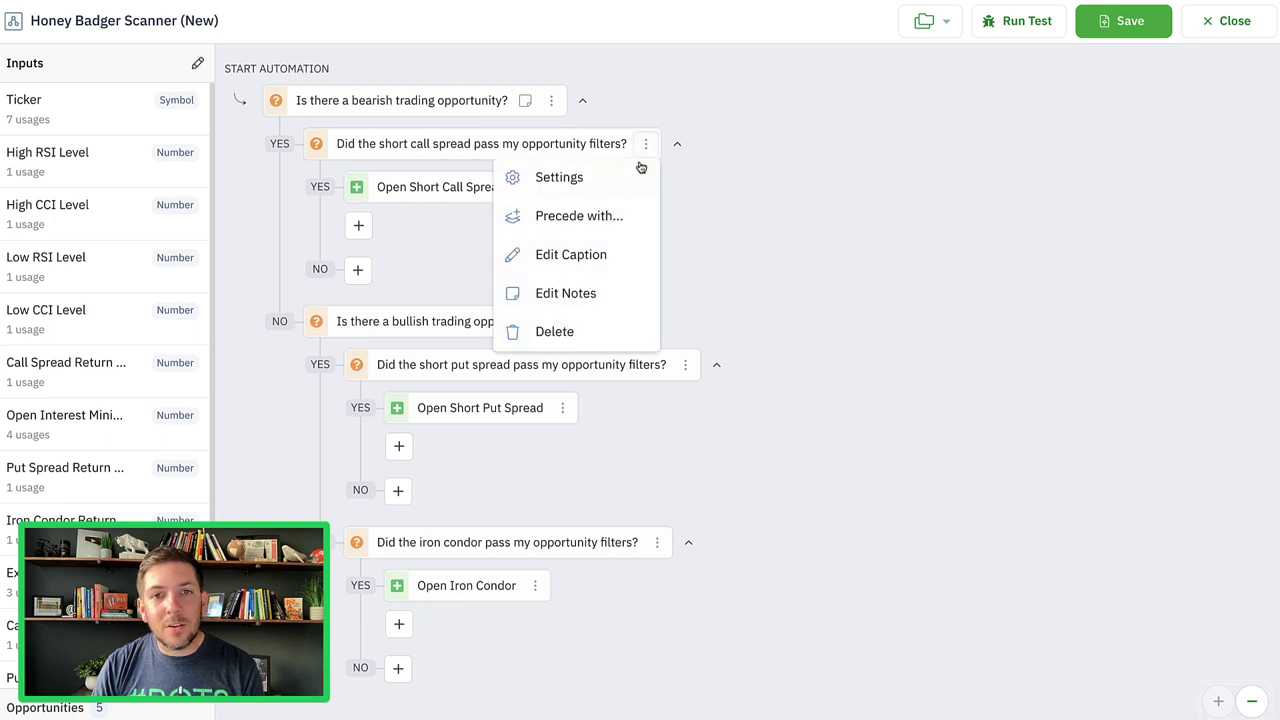
Delete the short call, short put and iron condor filter decisions, confirming each removal.
click(610, 332)
click(686, 229)
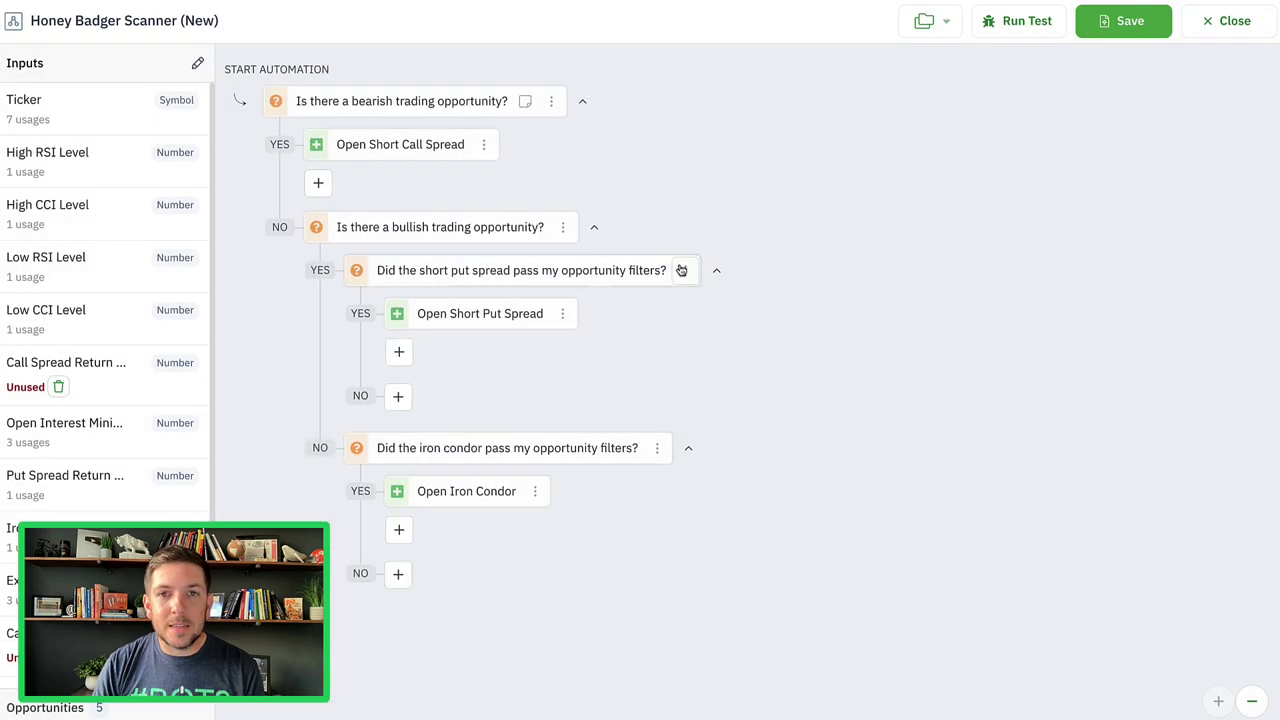
click(685, 271)
click(639, 456)
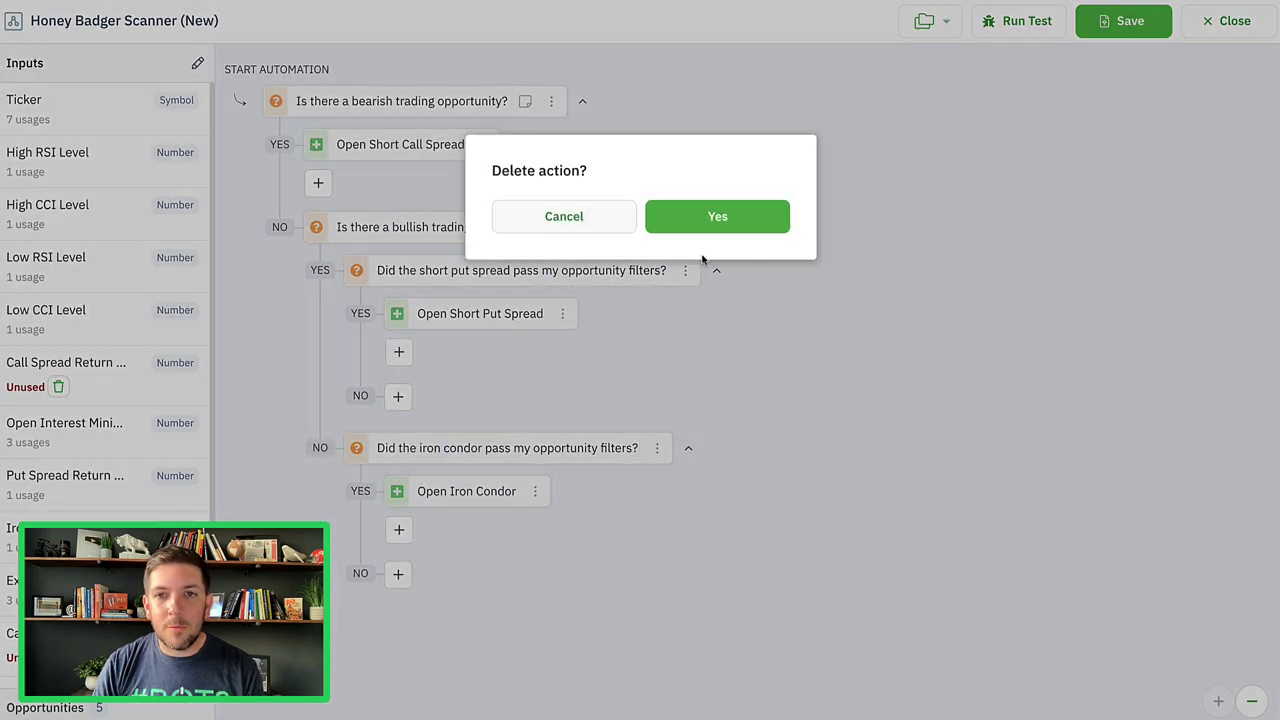
click(712, 226)
click(657, 354)
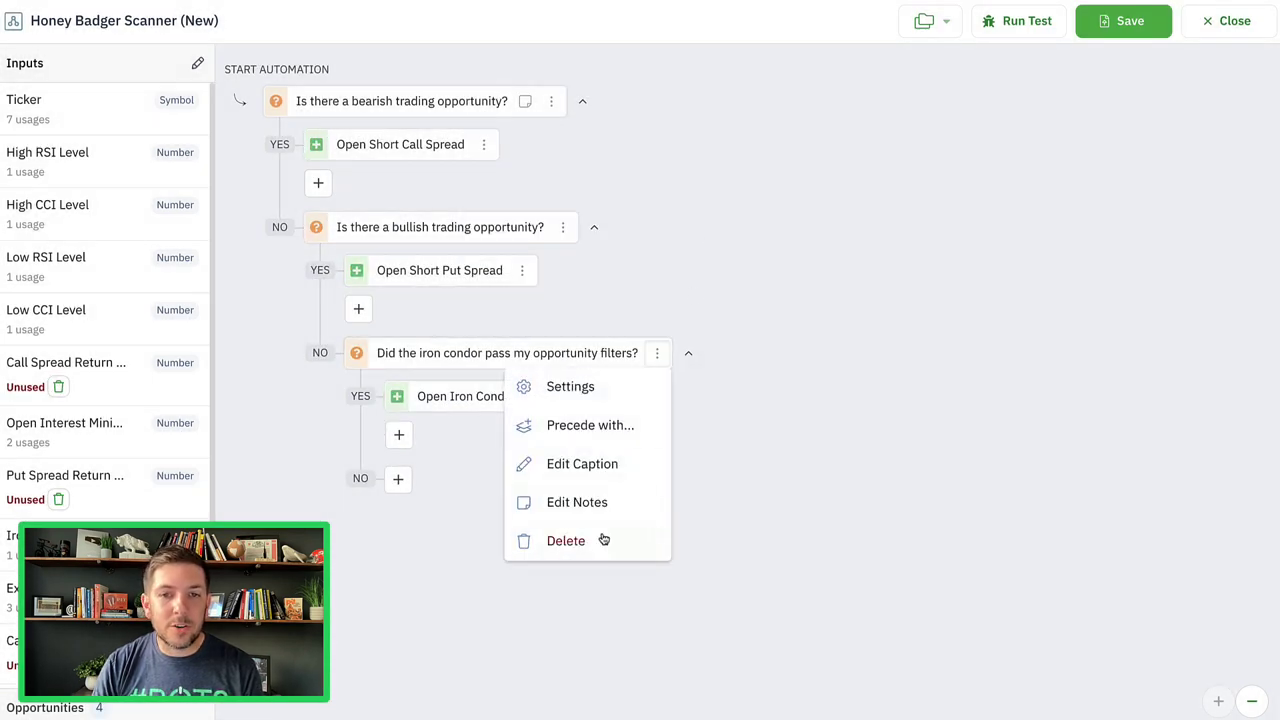
click(600, 532)
click(730, 226)
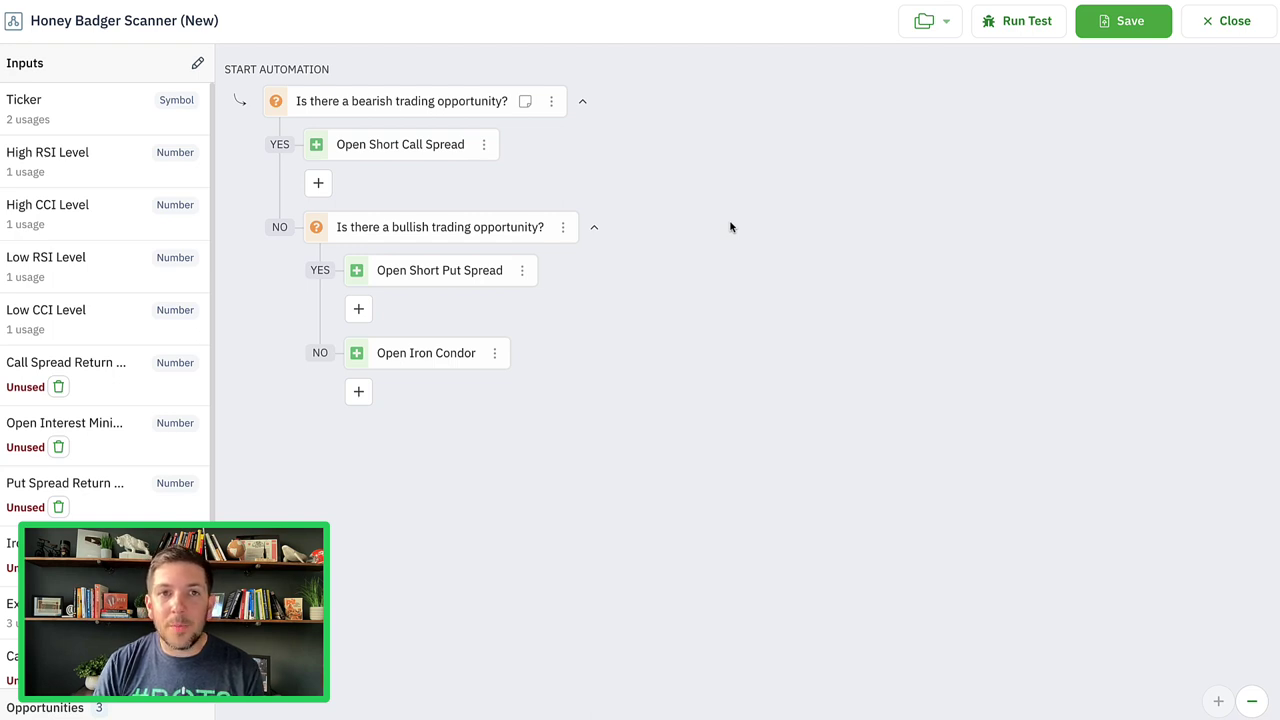
click(491, 110)
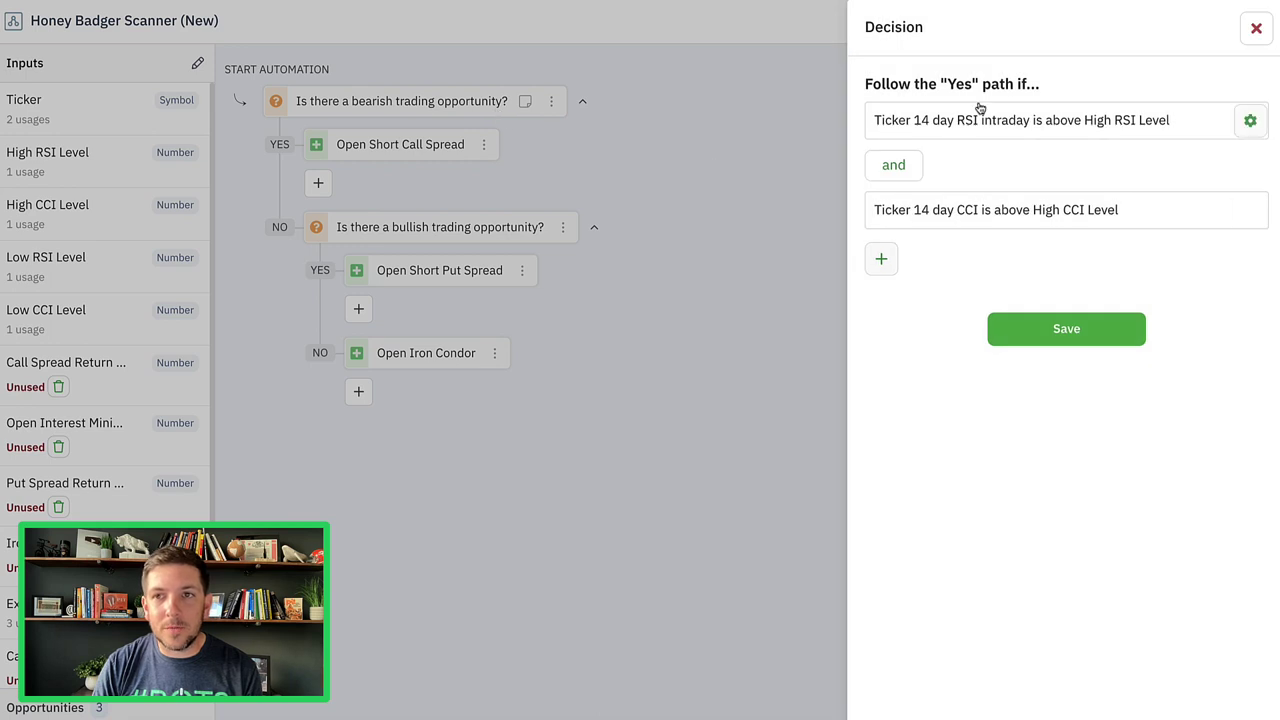
click(1257, 28)
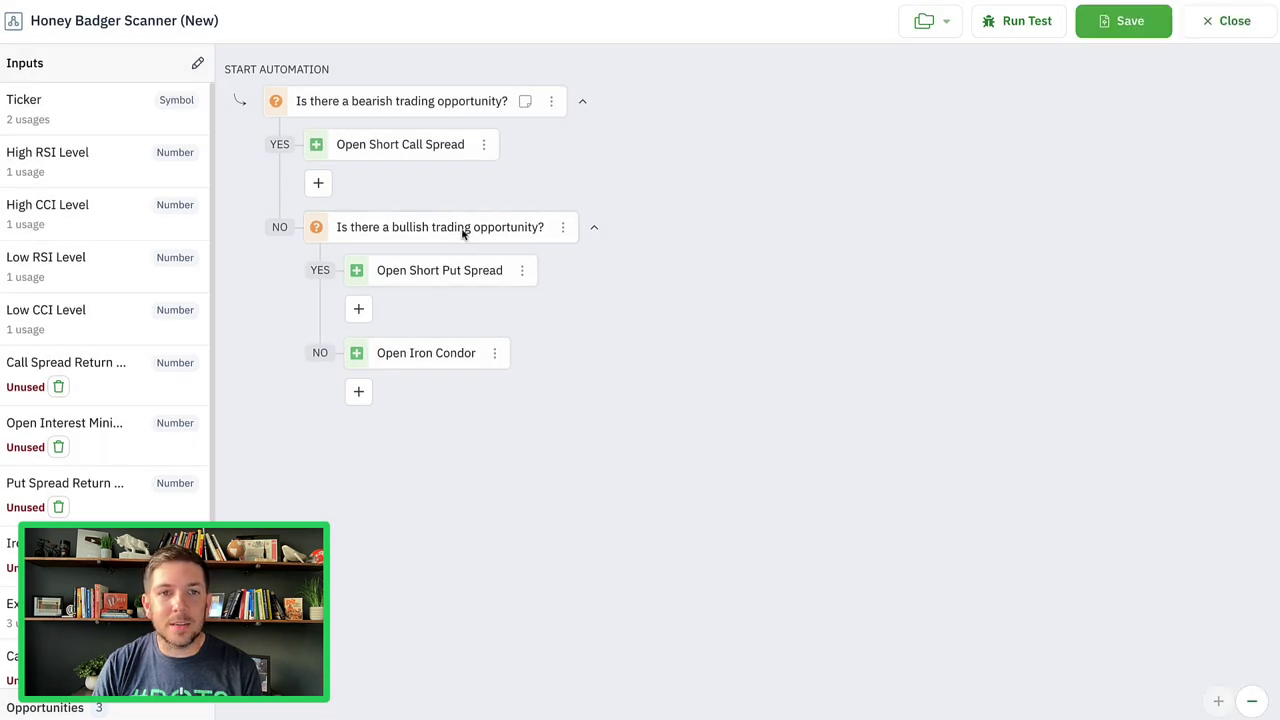
click(463, 233)
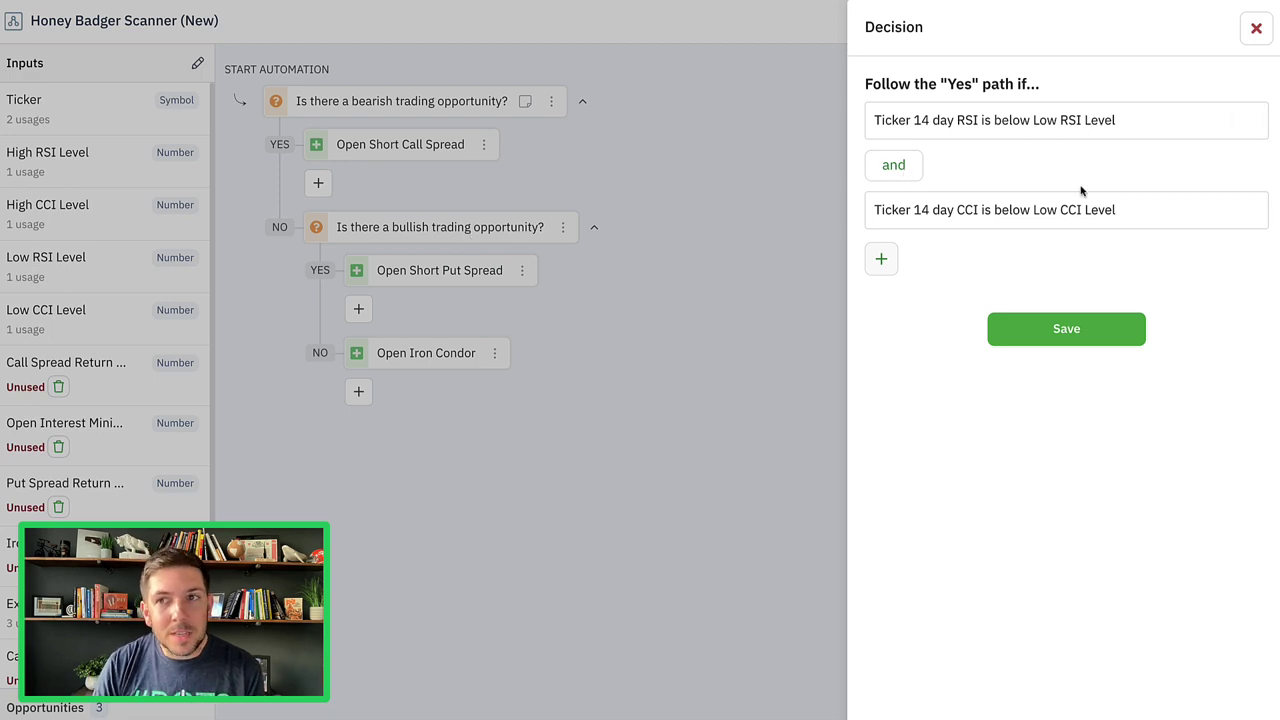
click(1255, 30)
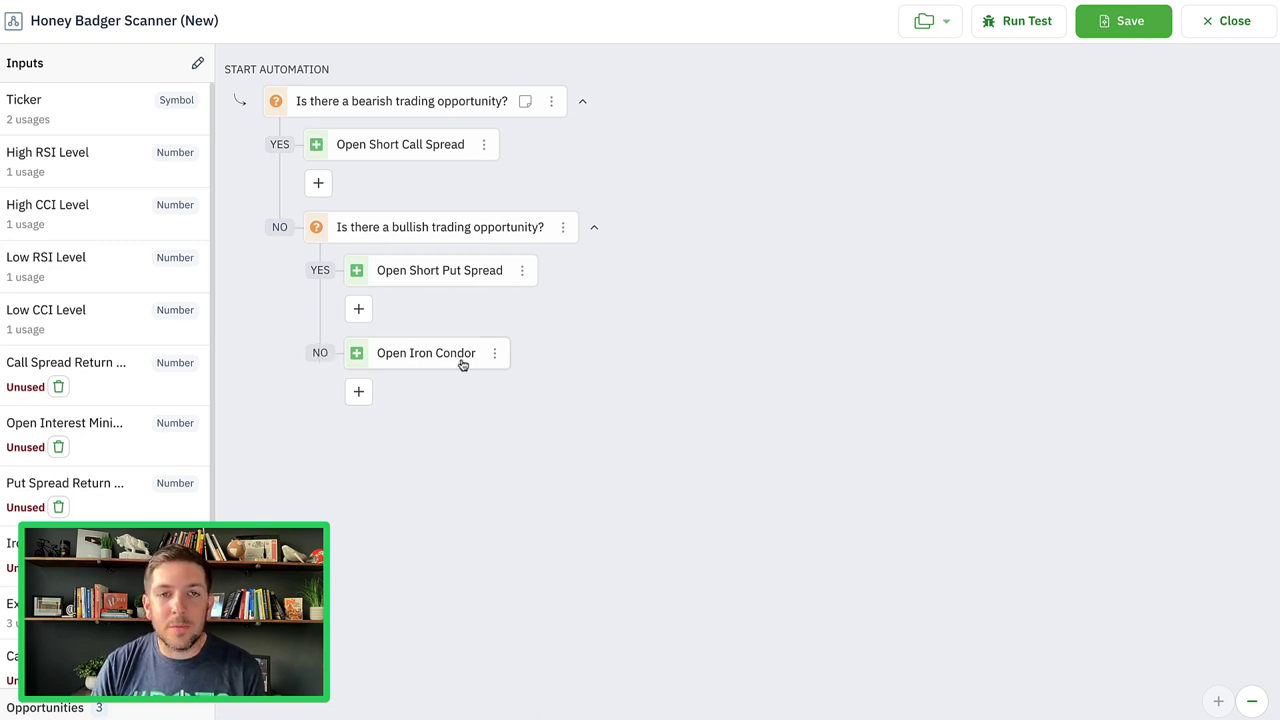
Delete the Open Short Call Spread, Open Short Put Spread and Open Iron Condor actions.
click(481, 148)
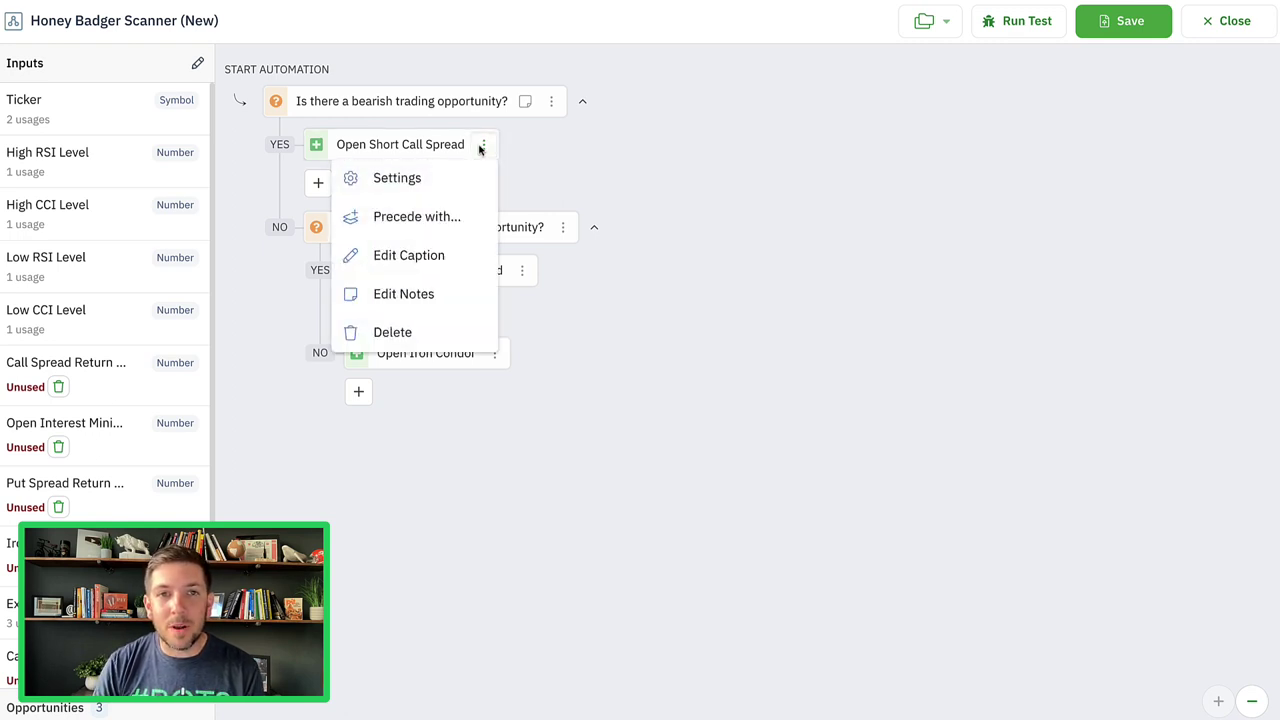
click(446, 332)
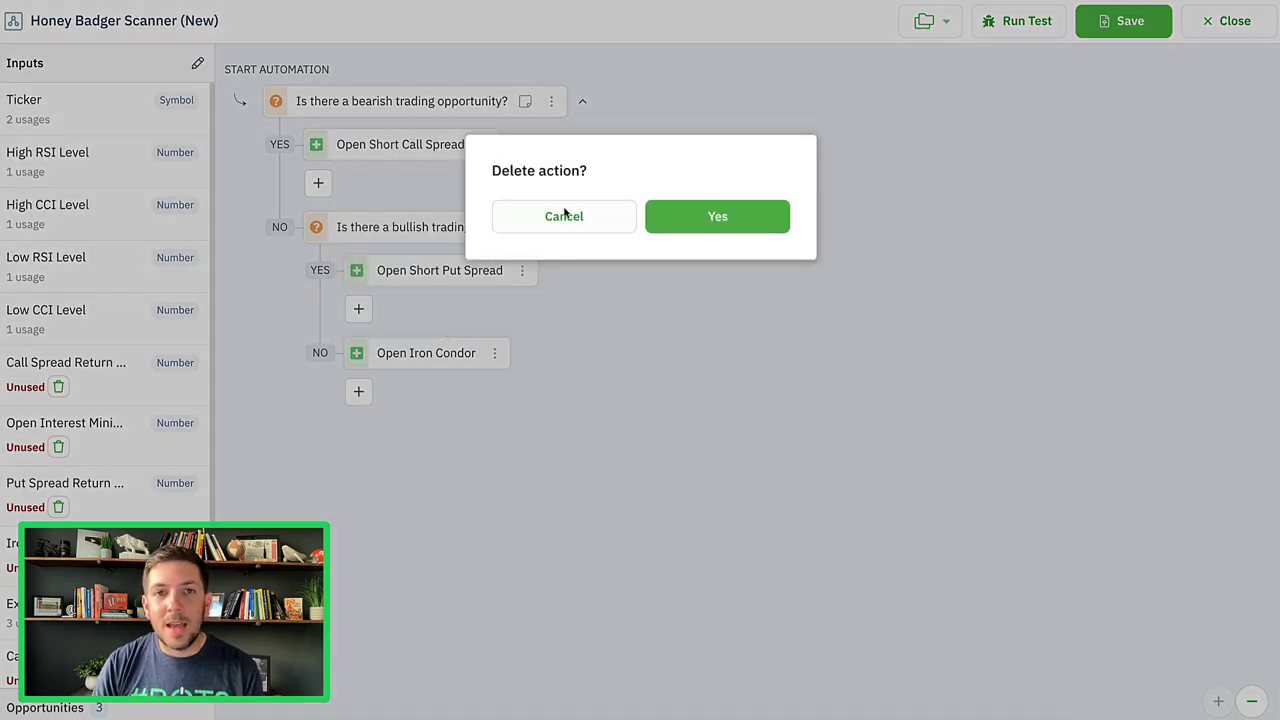
click(711, 218)
click(522, 234)
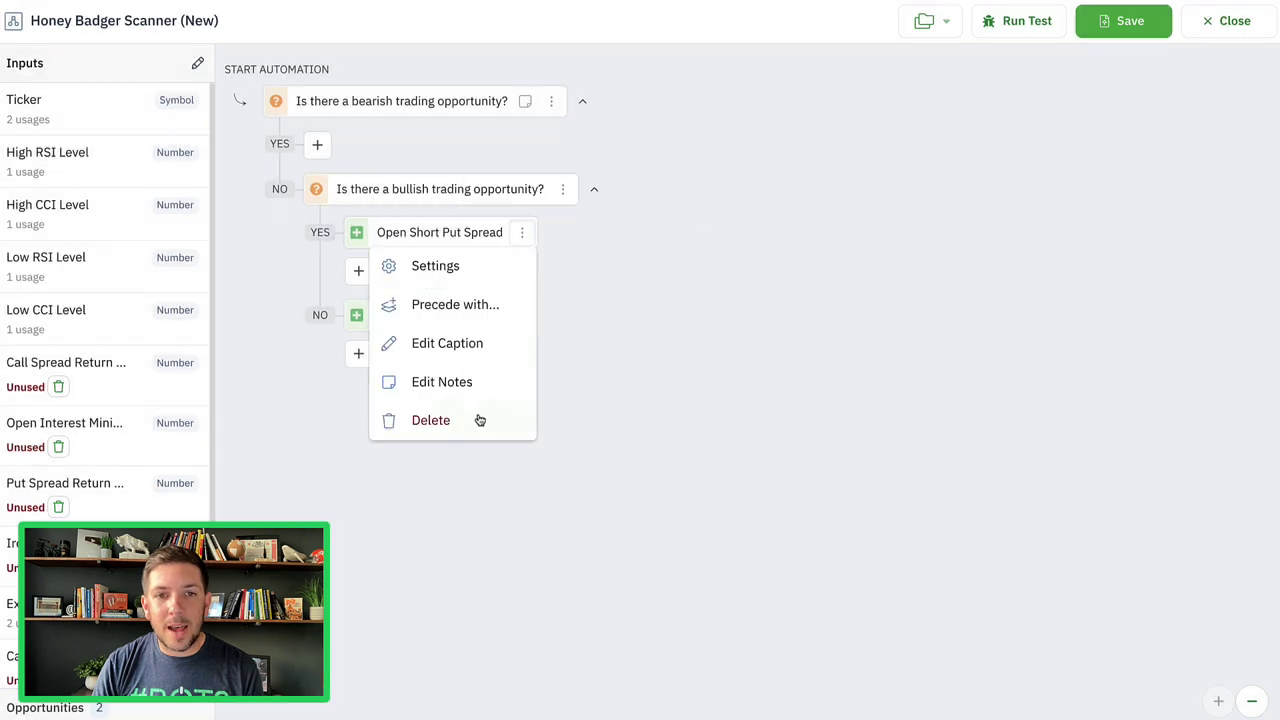
click(478, 419)
click(662, 226)
click(497, 277)
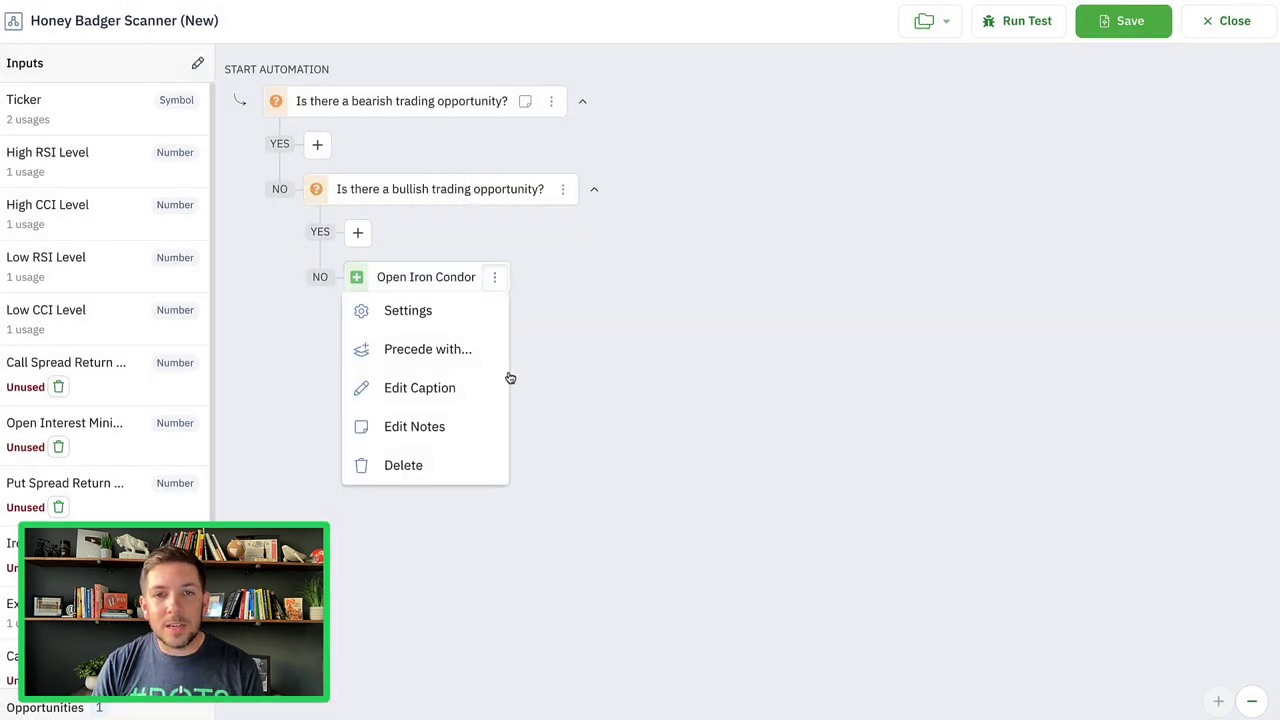
click(449, 470)
click(716, 215)
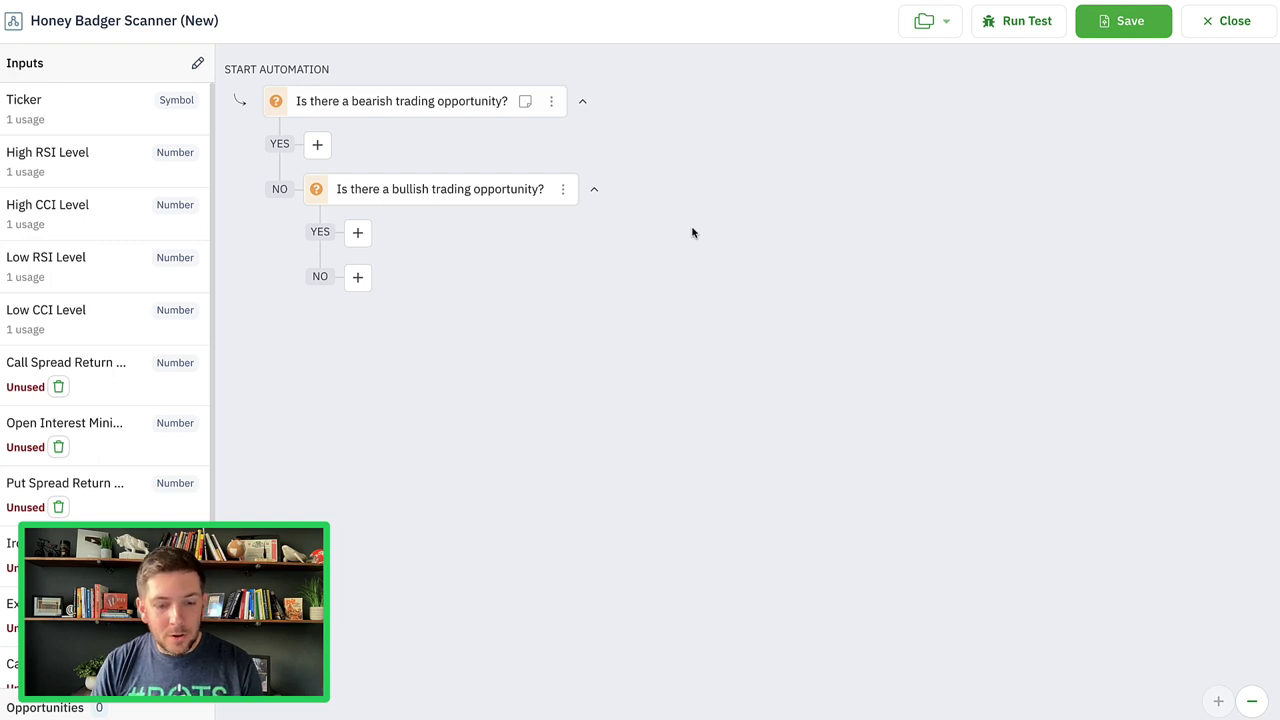
mouse_move(121, 347)
mouse_down()
mouse_move(190, 347)
mouse_move(221, 386)
mouse_move(219, 520)
mouse_up()
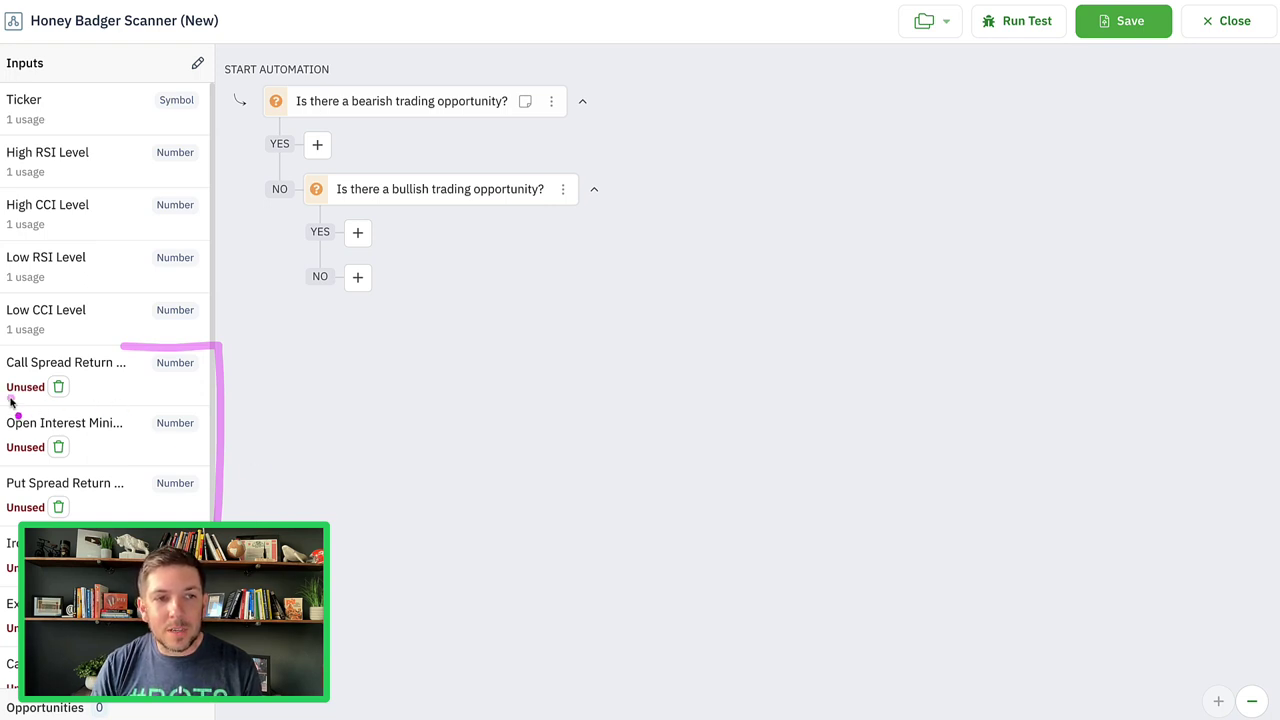
drag(8, 398, 53, 398)
drag(6, 458, 62, 458)
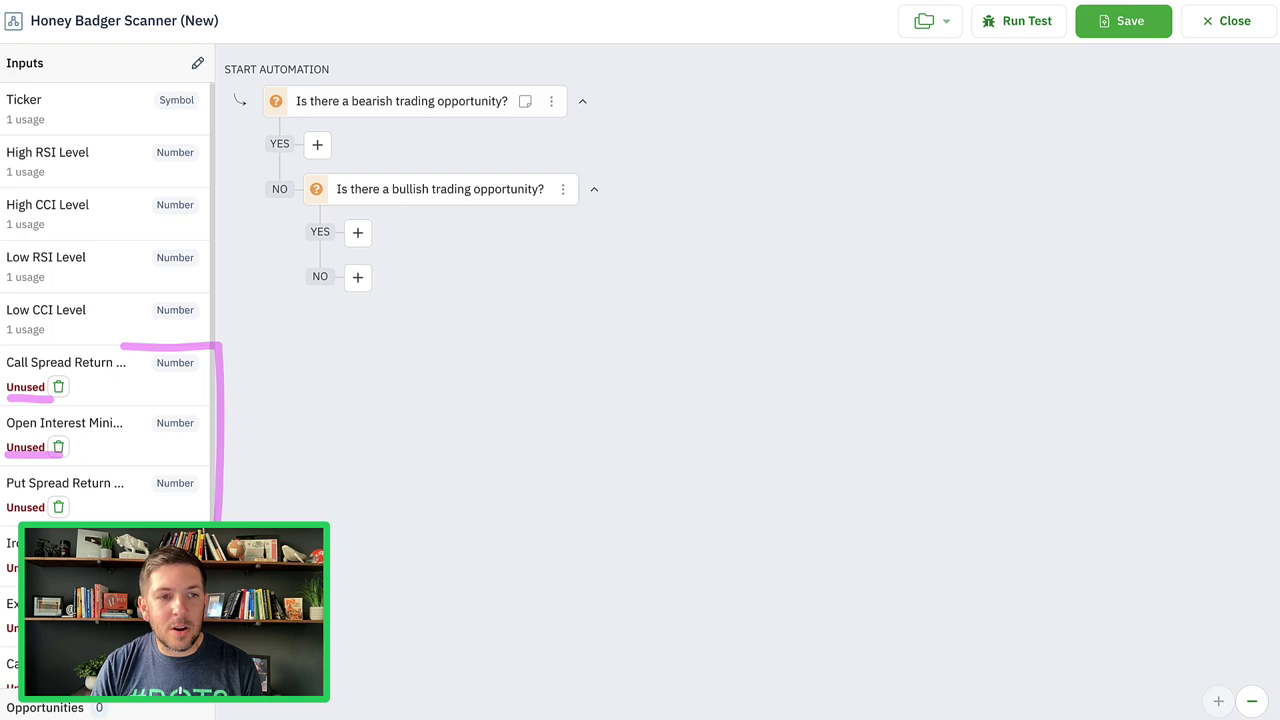
drag(8, 519, 62, 519)
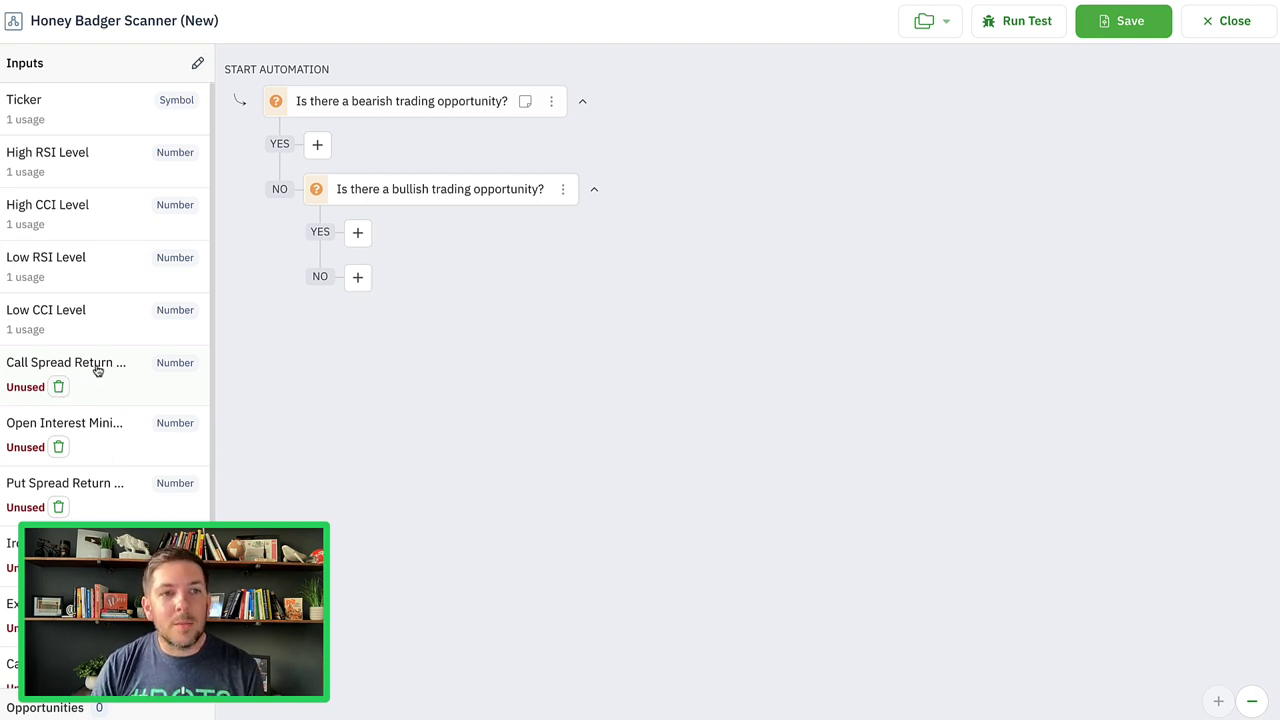
scroll(100, 365, down, 3)
scroll(110, 395, up, 3)
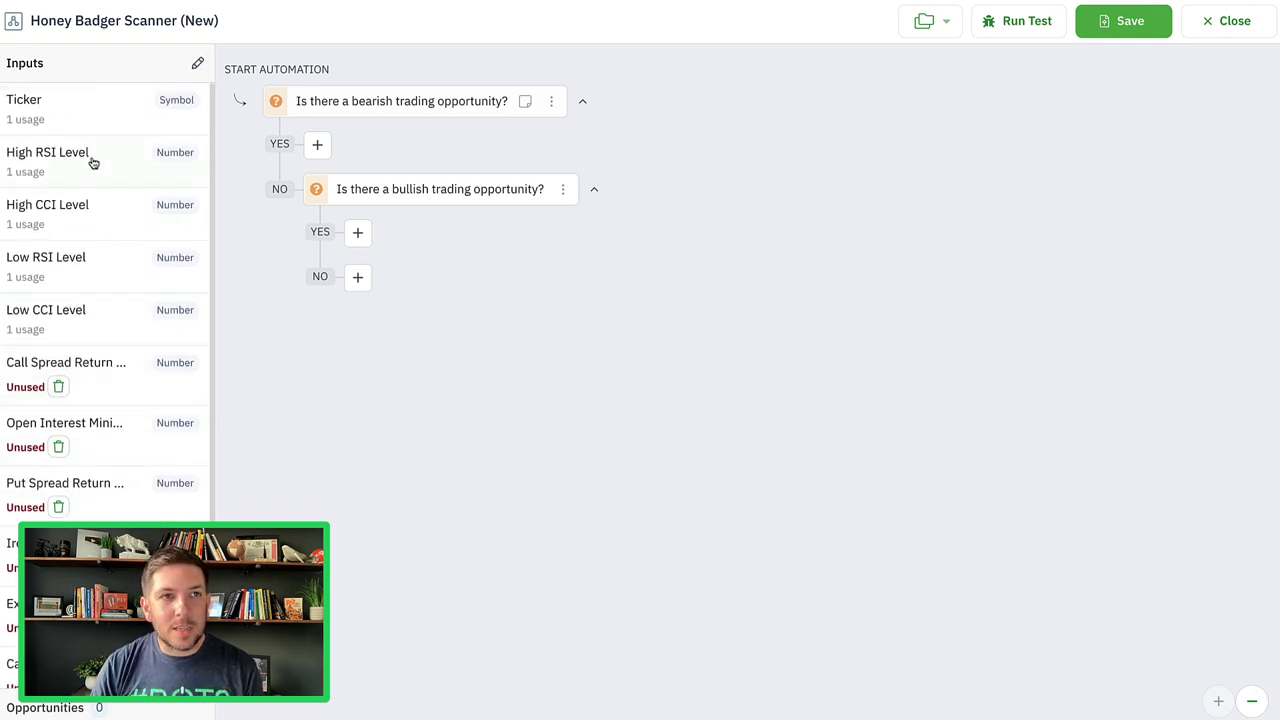
click(97, 72)
click(95, 68)
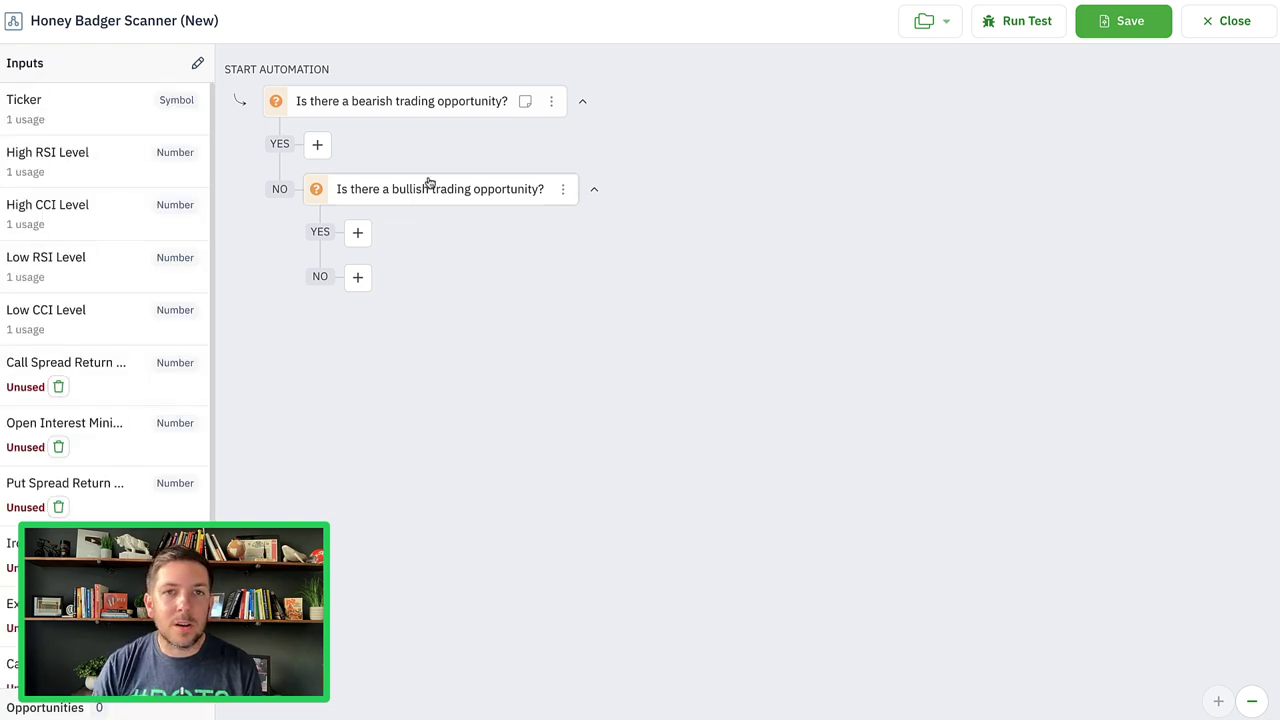
Add an Open Trade Idea step with Short Call Spread on the bearish YES branch.
click(318, 147)
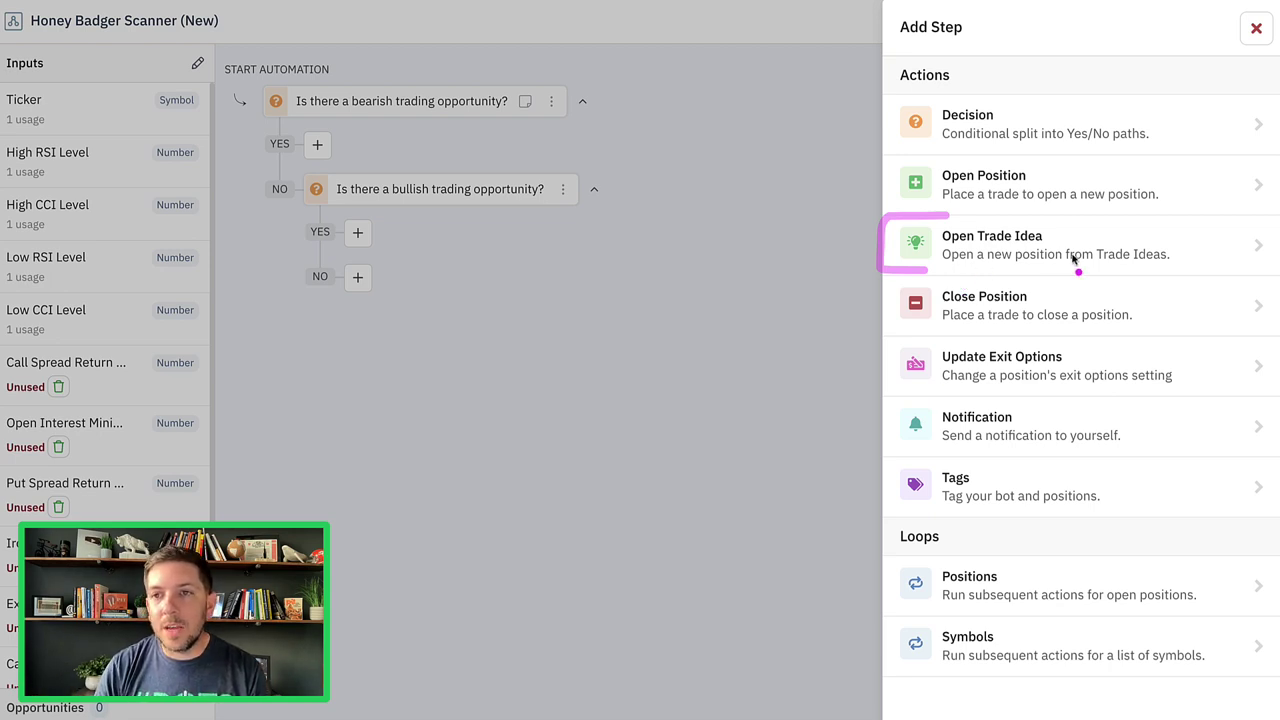
click(1121, 244)
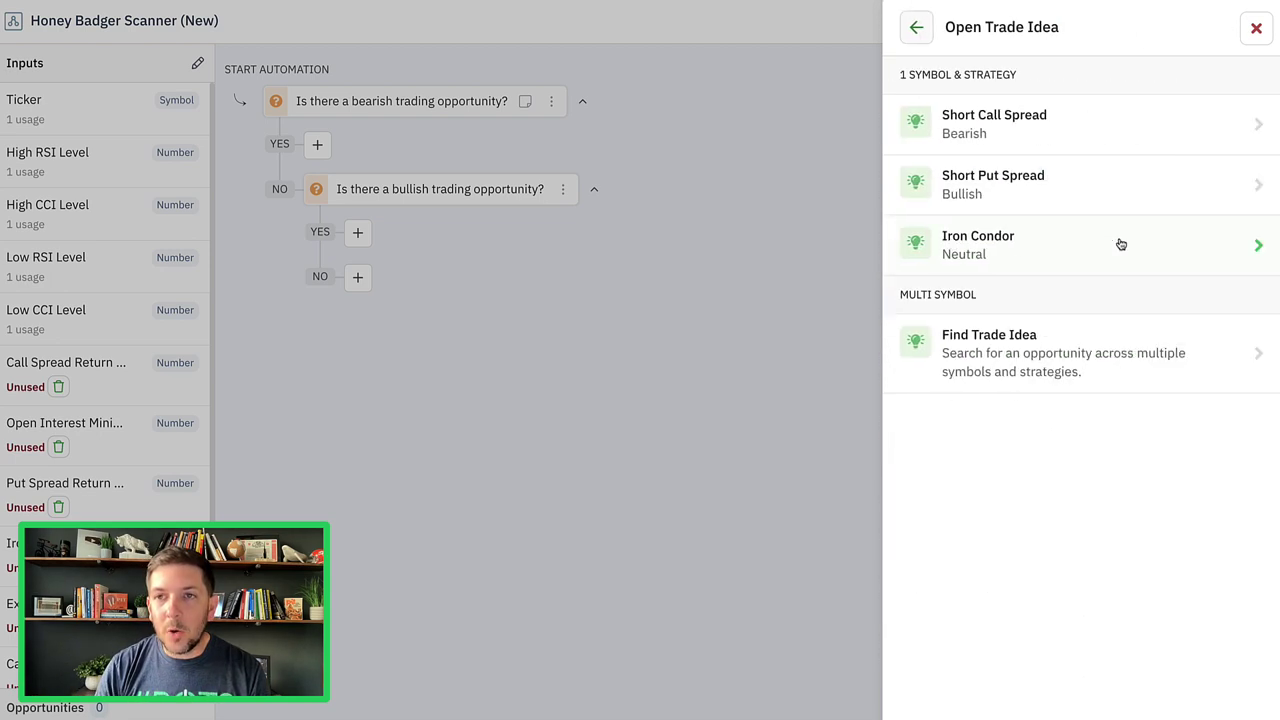
click(1124, 133)
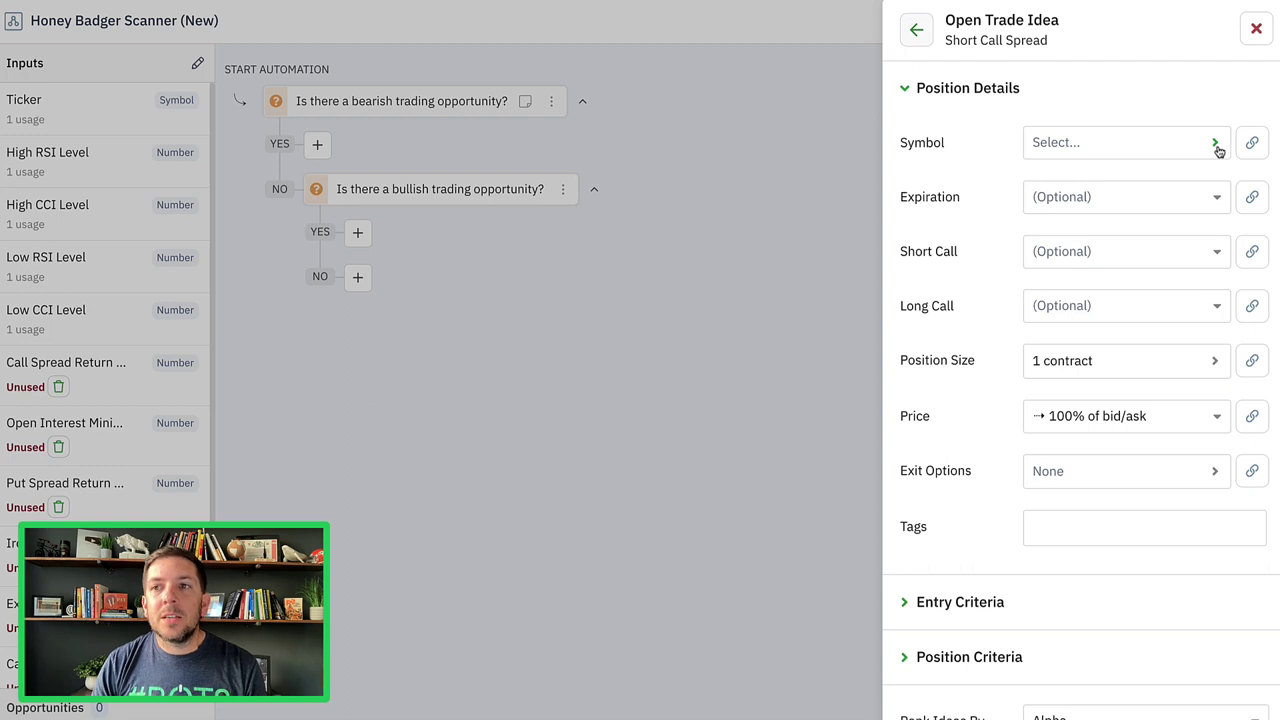
Link the trade idea's symbol to the Ticker input.
click(1252, 145)
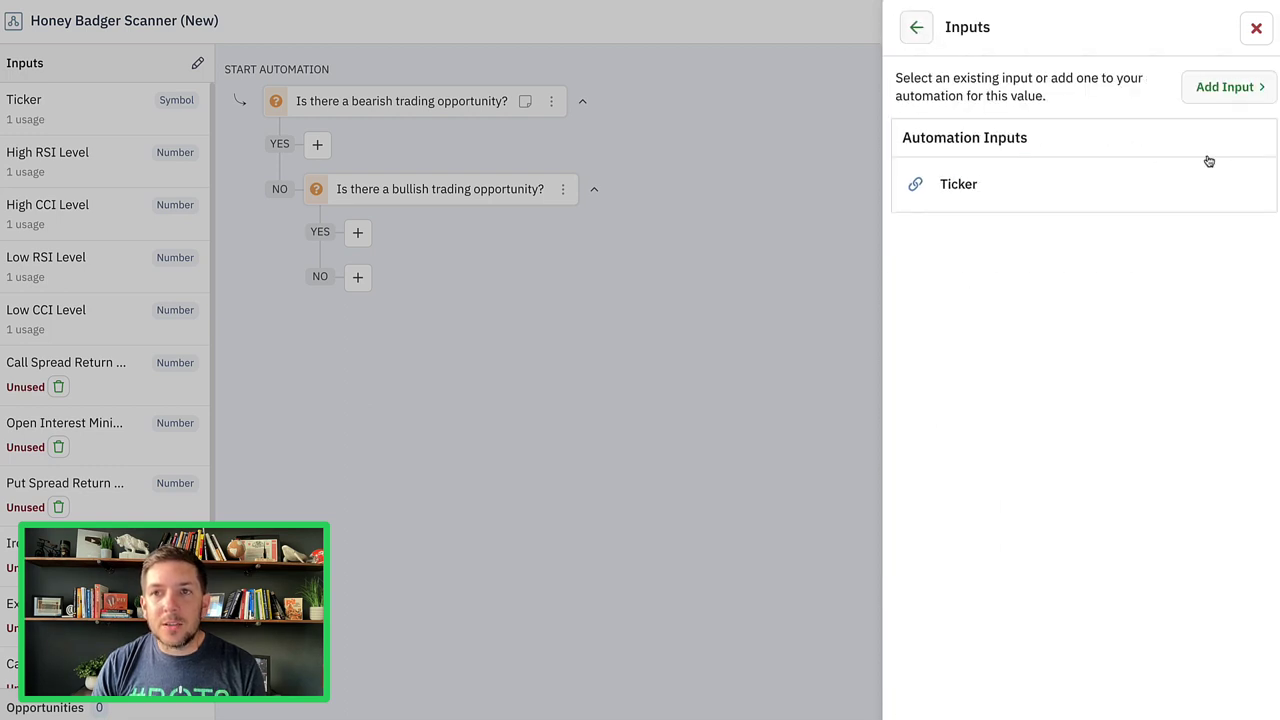
click(1003, 185)
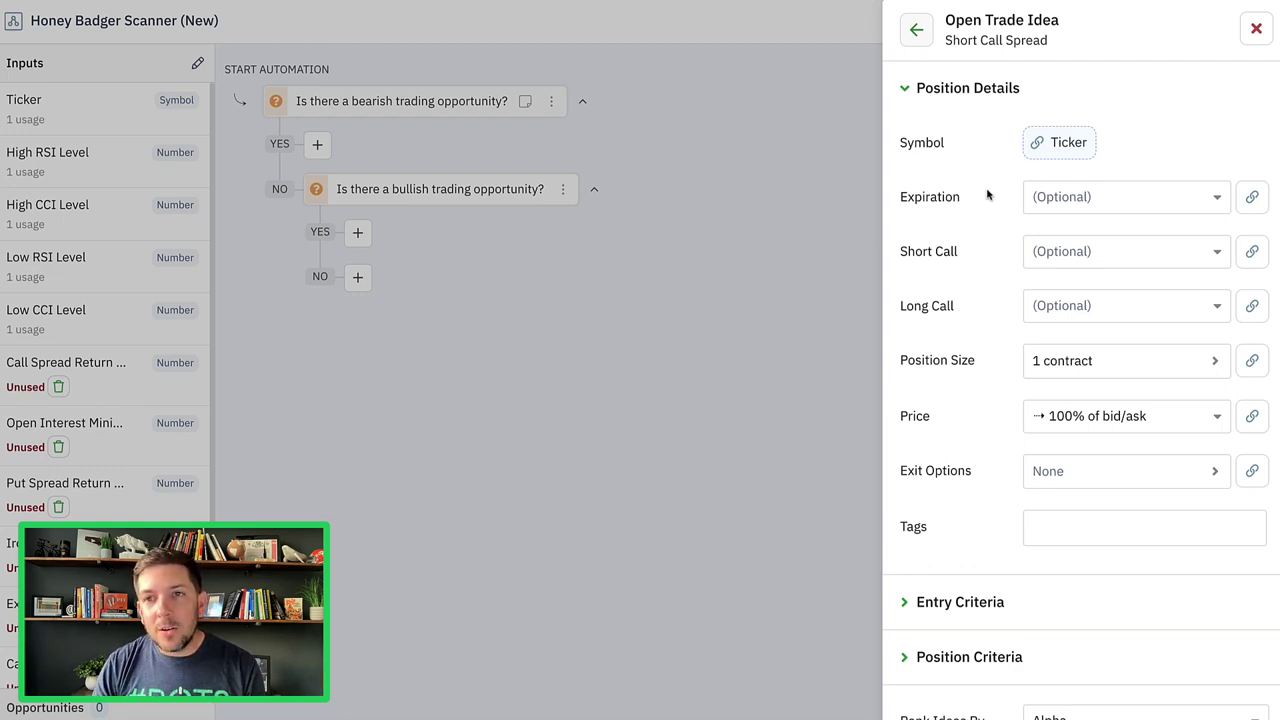
click(1118, 197)
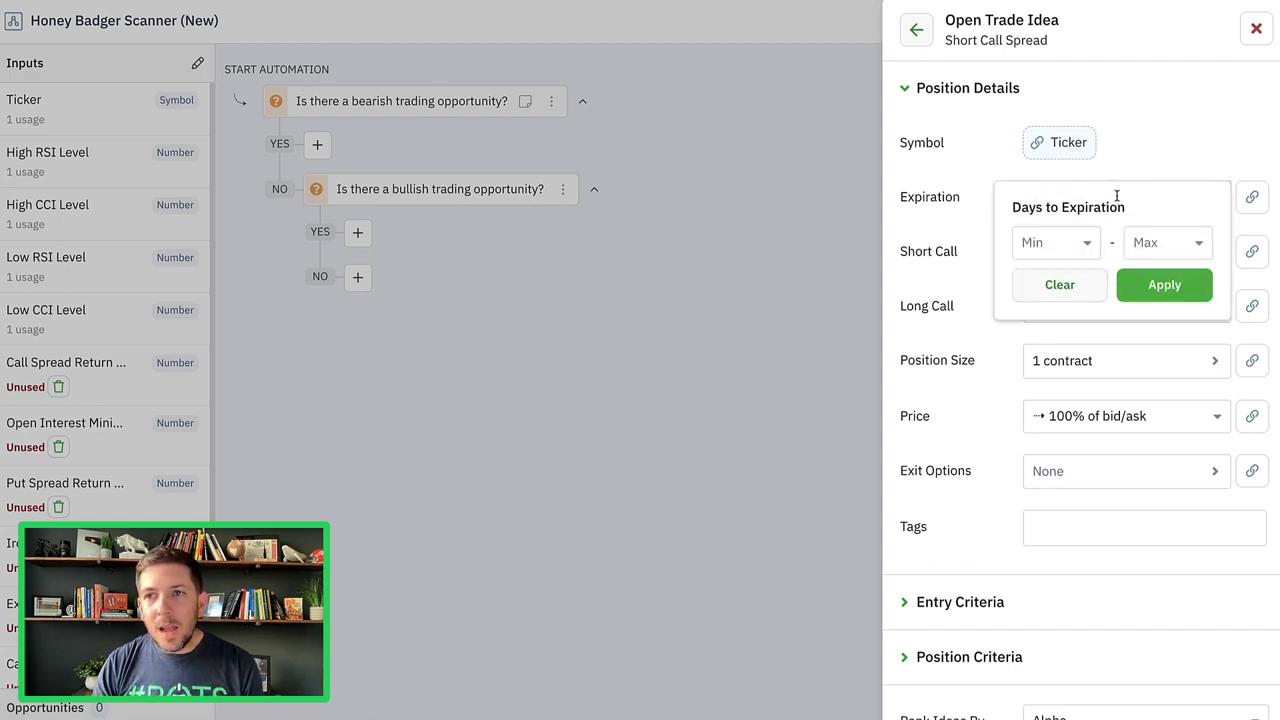
click(984, 201)
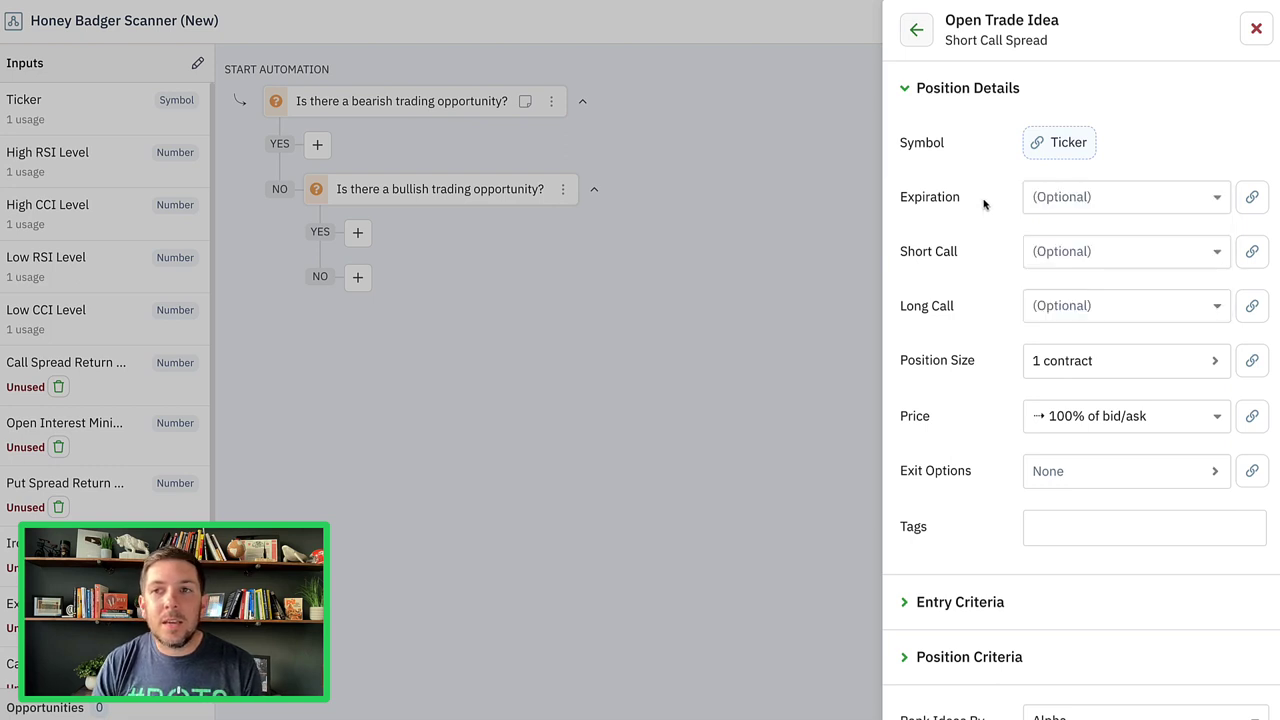
Set the Days to Expiration range to a minimum of 20 and maximum of 45 days and apply.
click(1121, 206)
click(1088, 250)
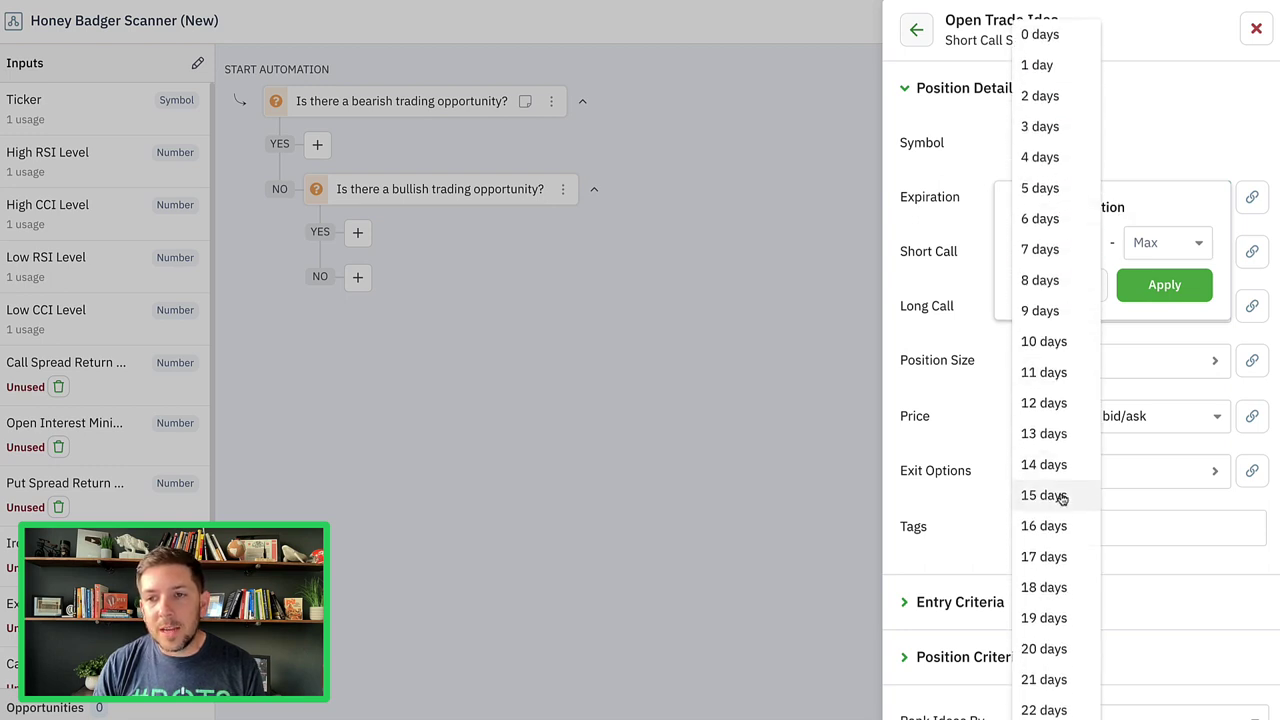
scroll(1055, 540, down, 1)
click(1061, 611)
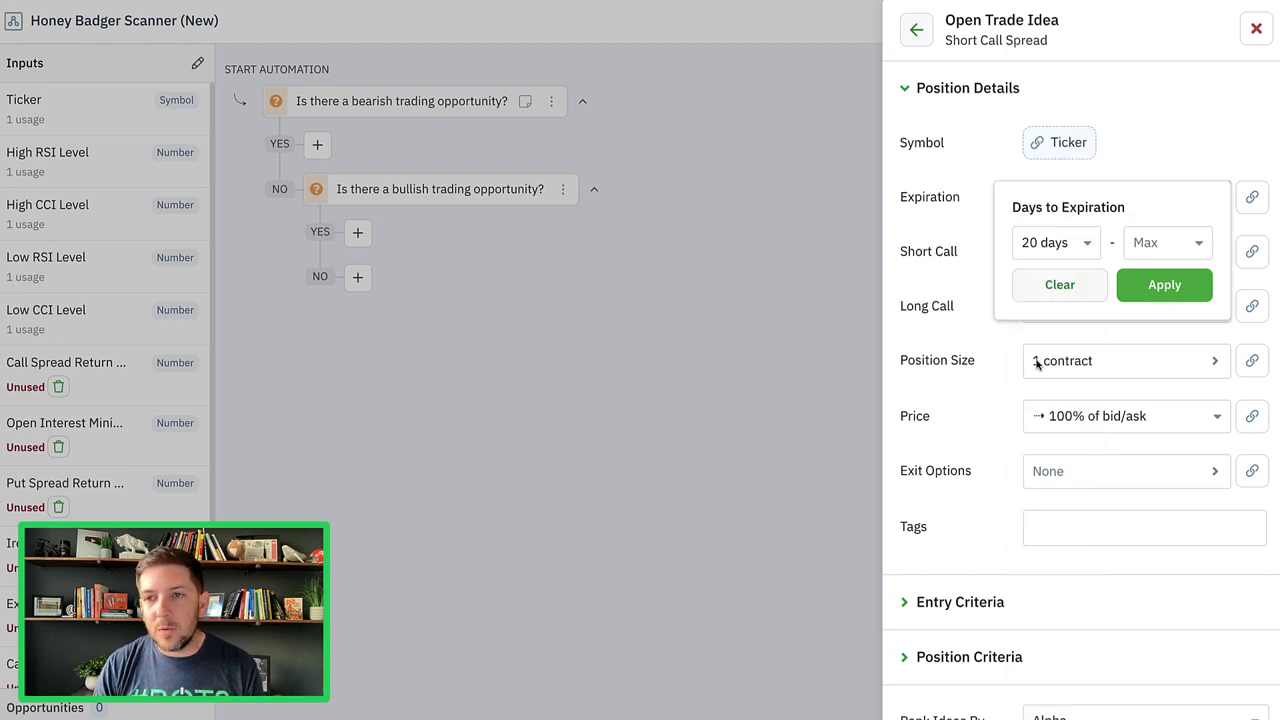
click(1168, 250)
scroll(1160, 340, down, 6)
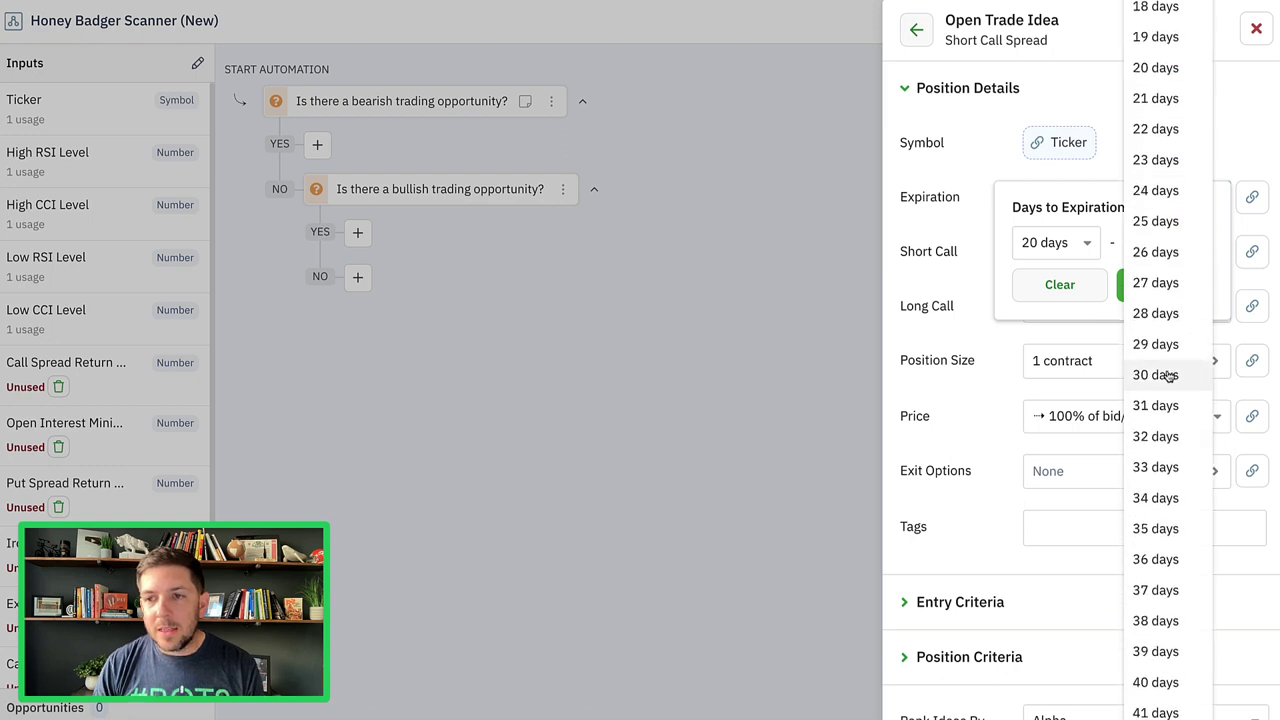
scroll(1165, 710, down, 1)
click(1170, 706)
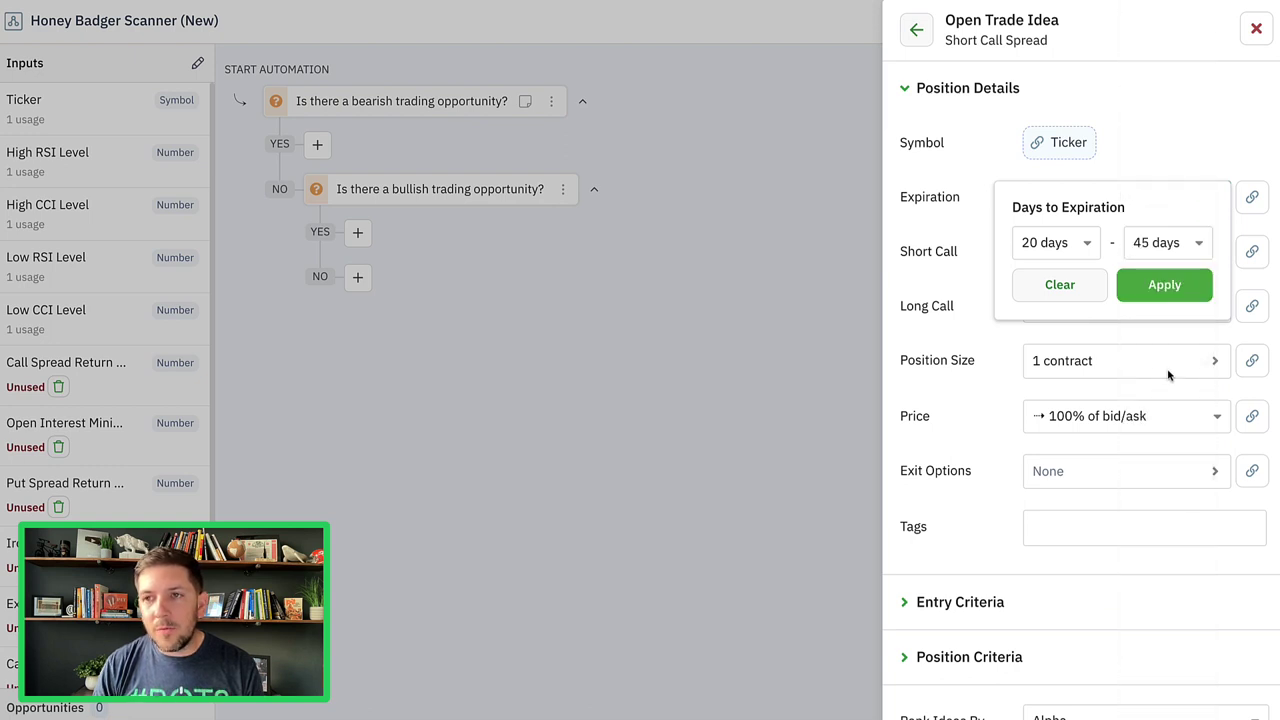
click(1163, 289)
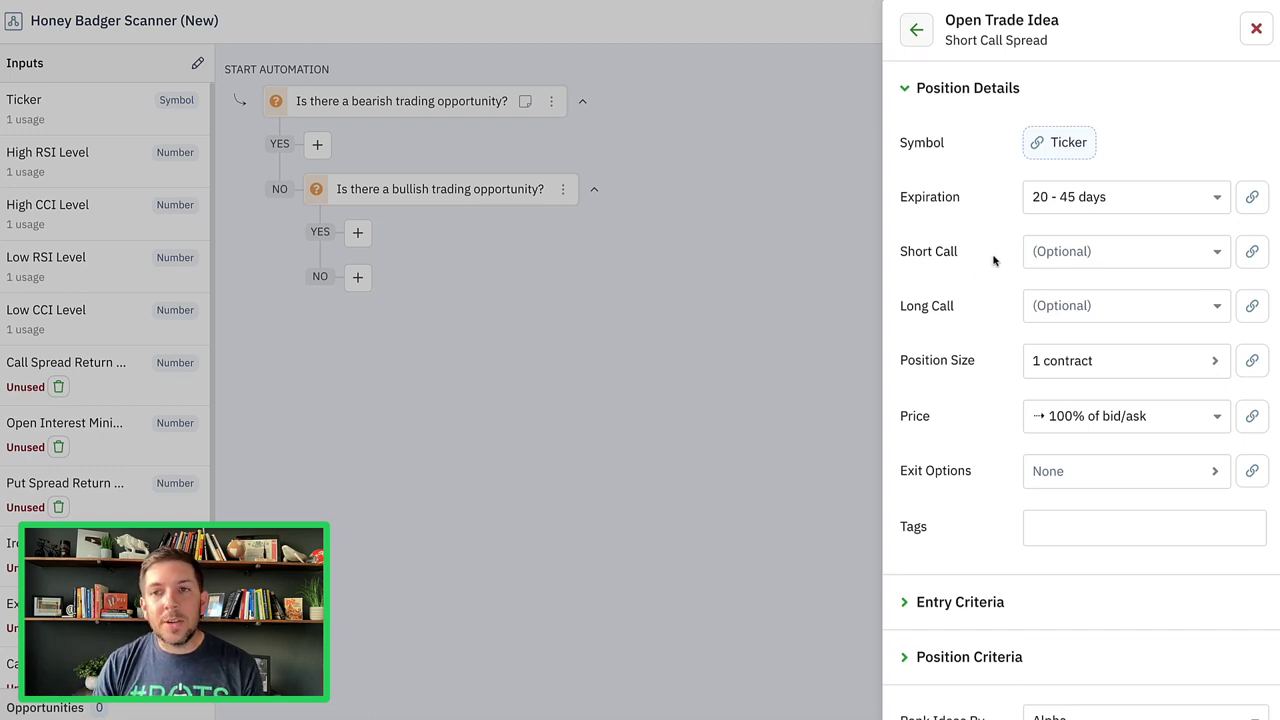
click(1150, 257)
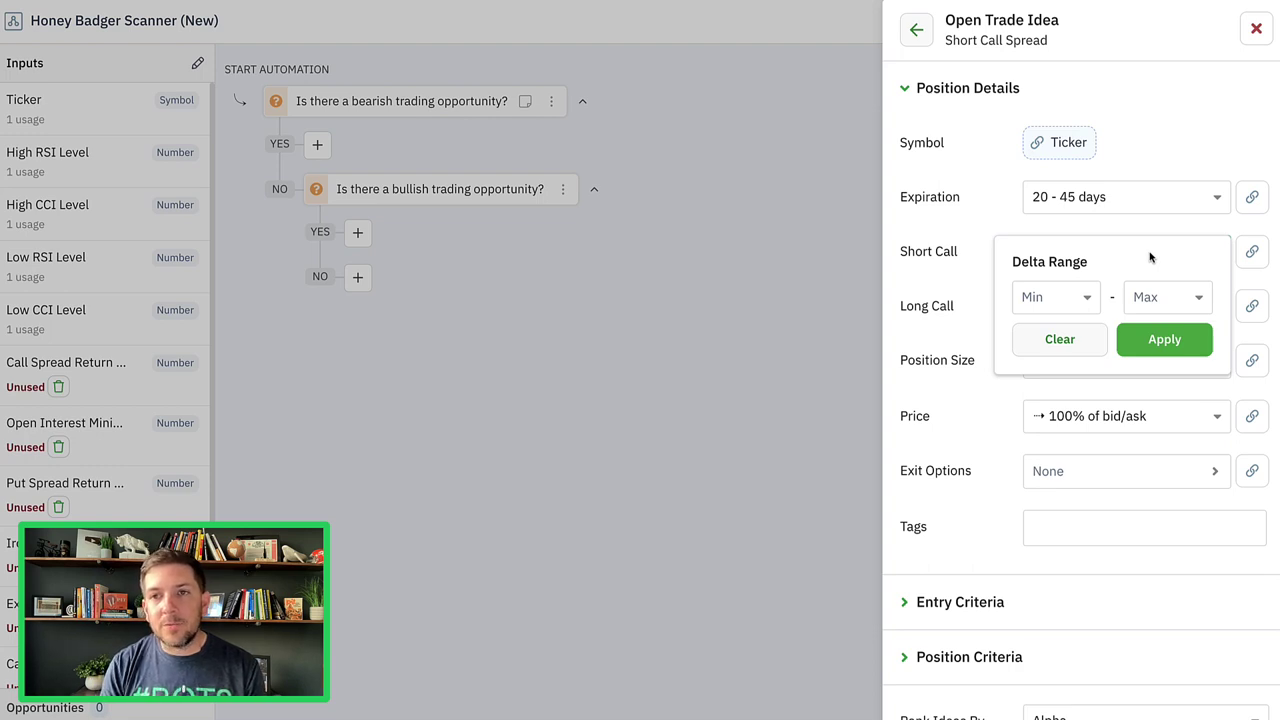
click(1091, 339)
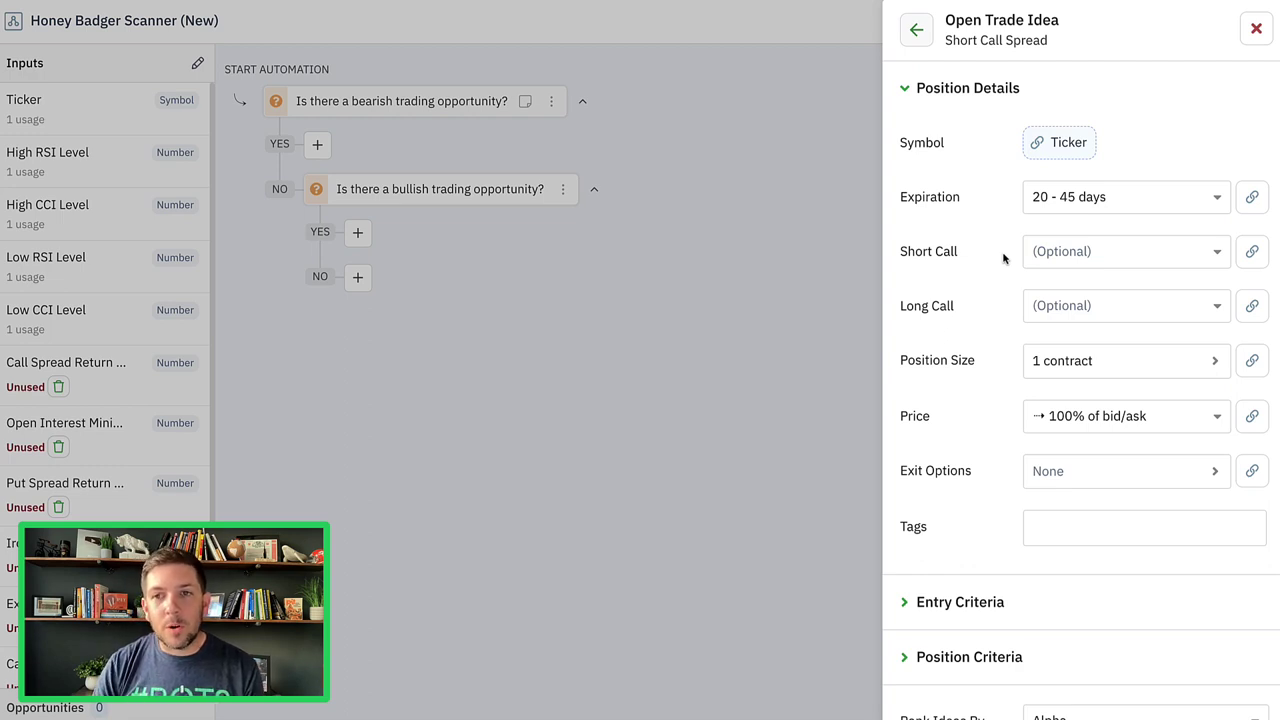
scroll(1004, 259, down, 2)
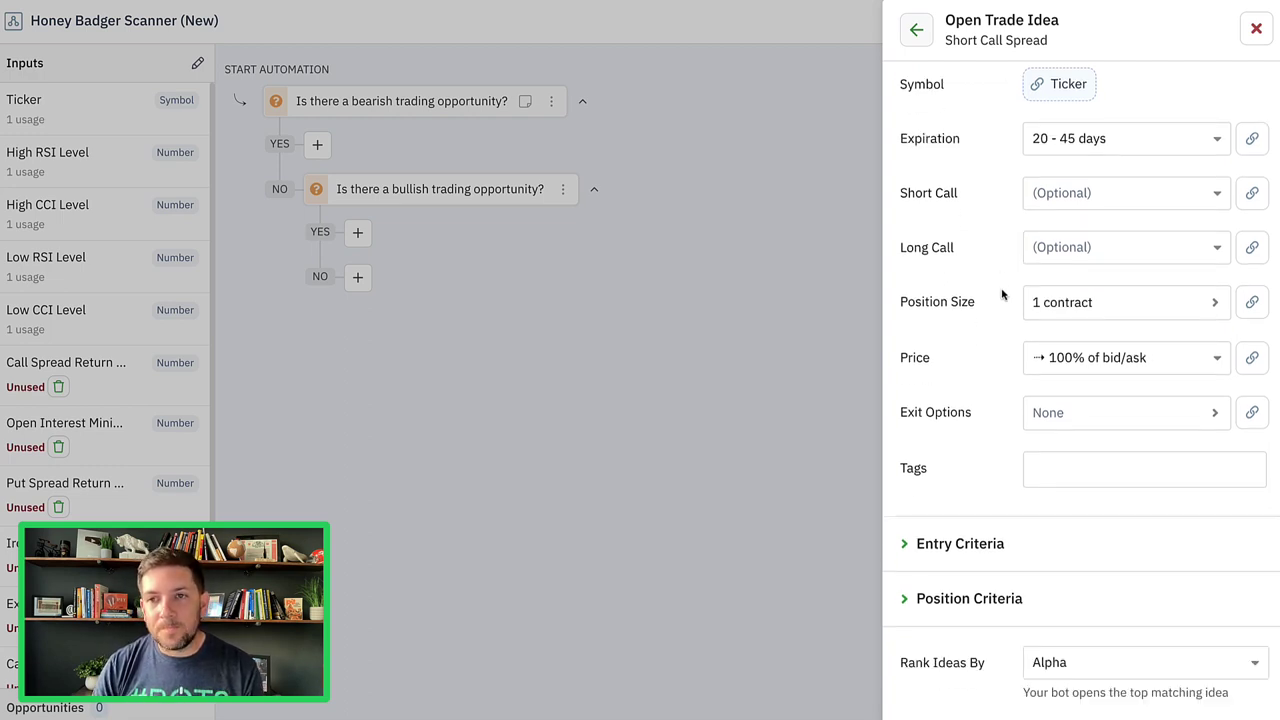
scroll(1002, 295, down, 1)
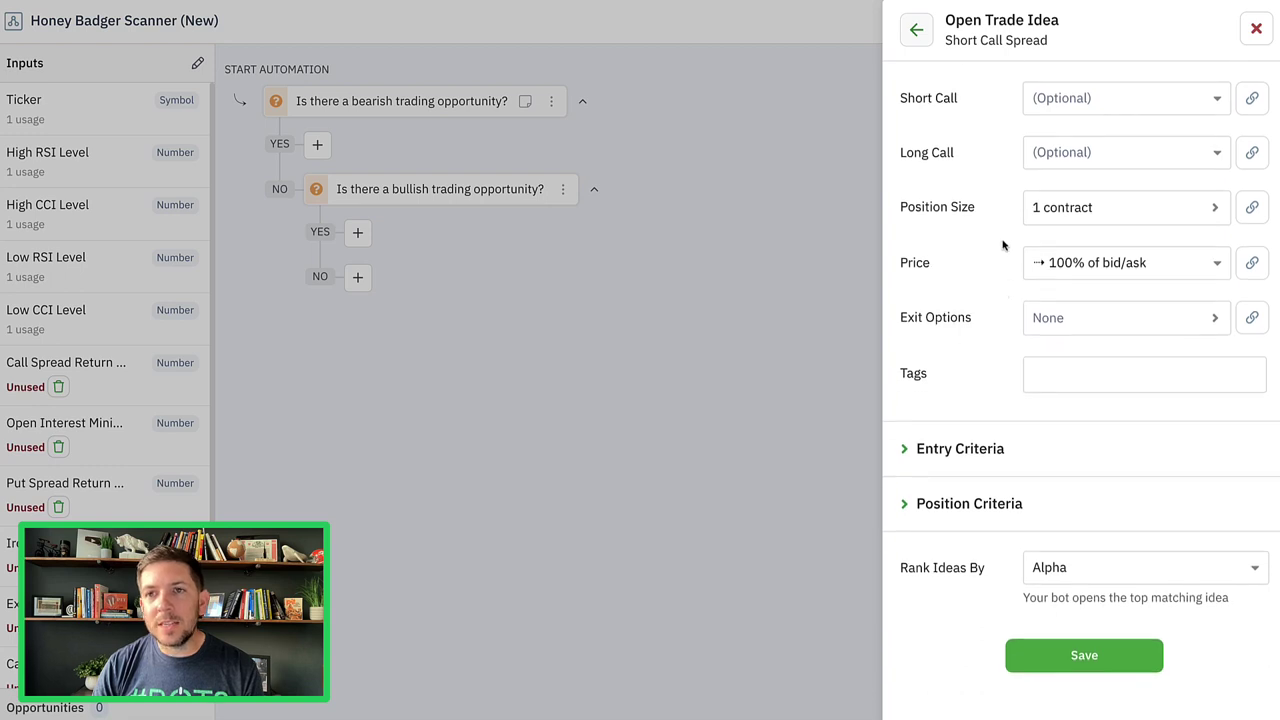
click(1252, 205)
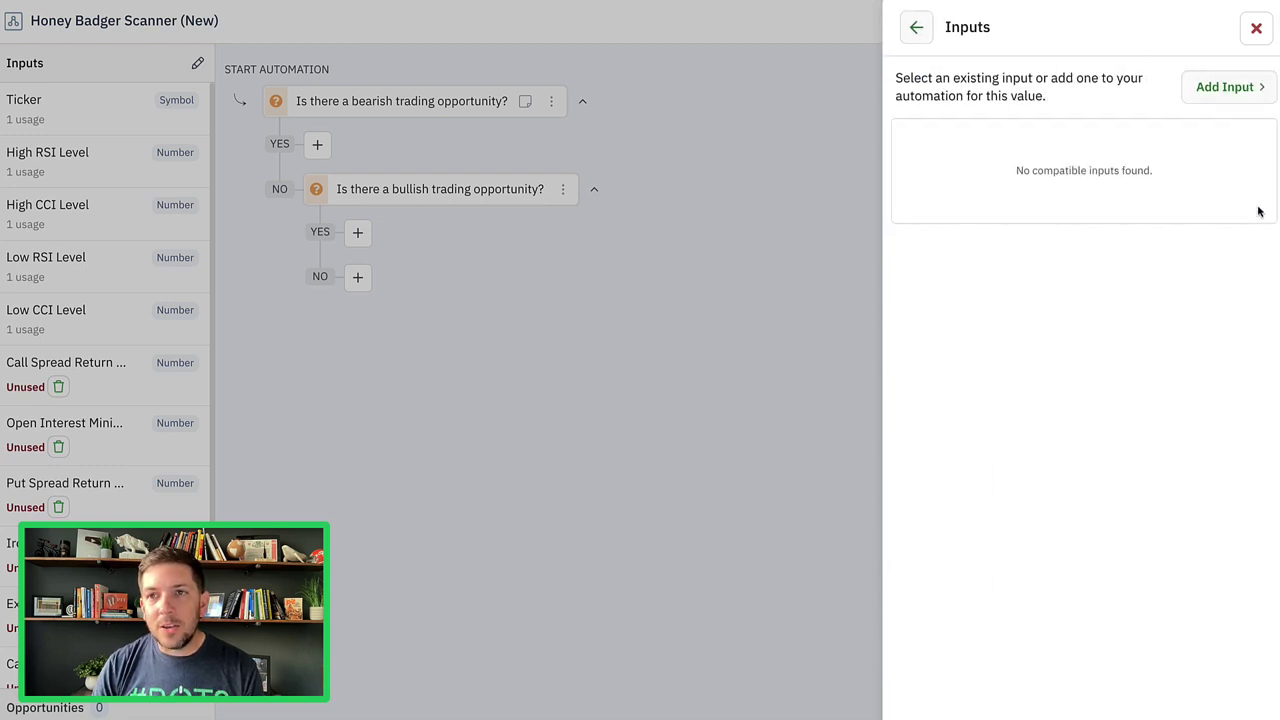
click(918, 29)
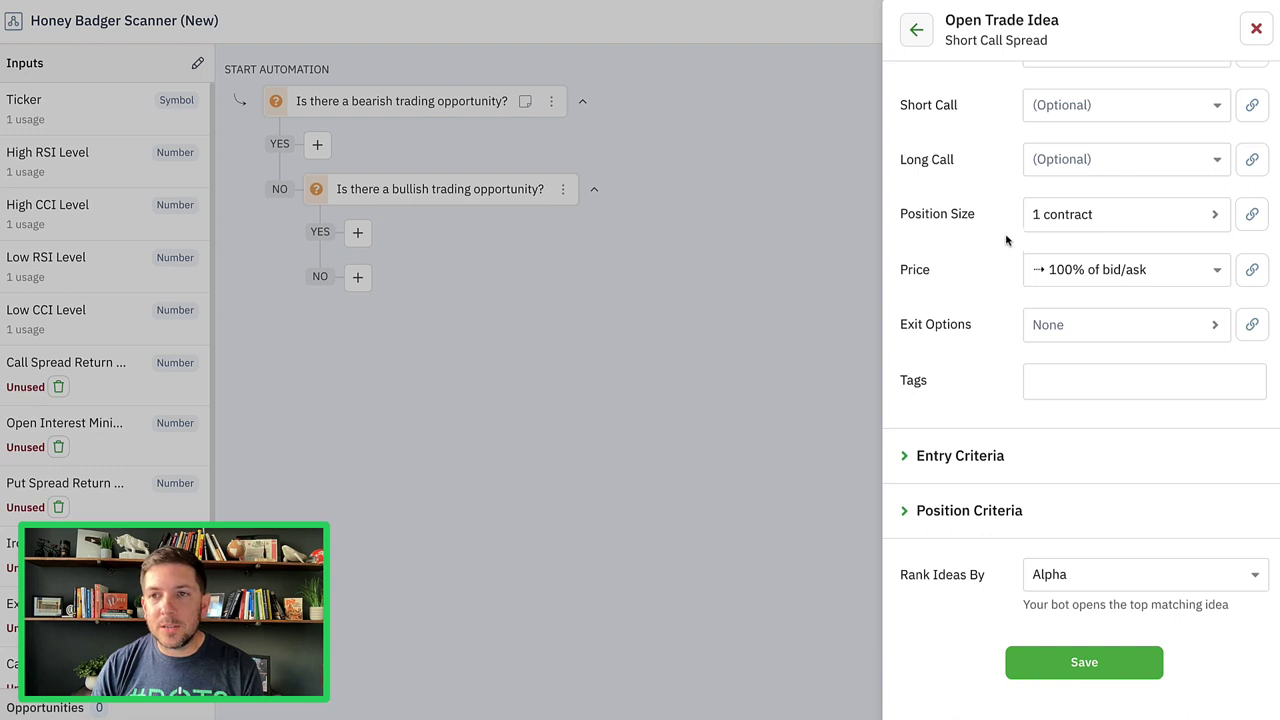
Set SmartPricing's final price to up to $.04 slippage from the mid price and save.
click(1159, 279)
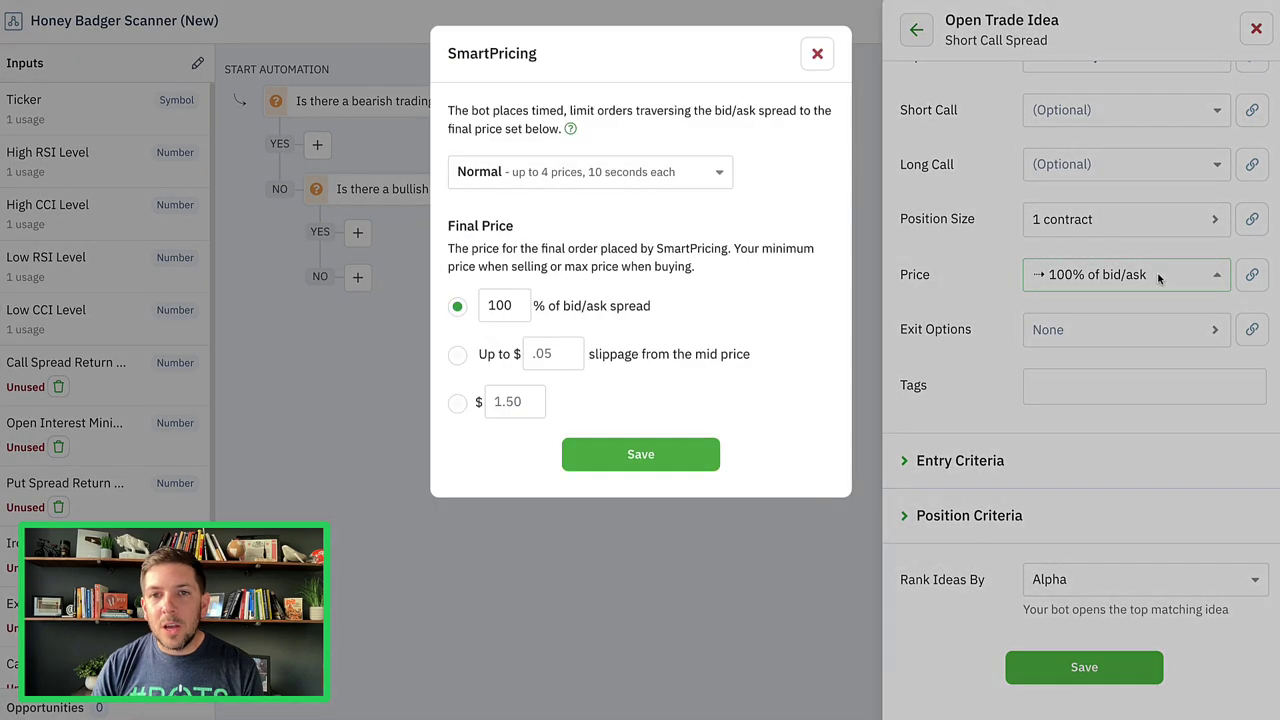
click(457, 354)
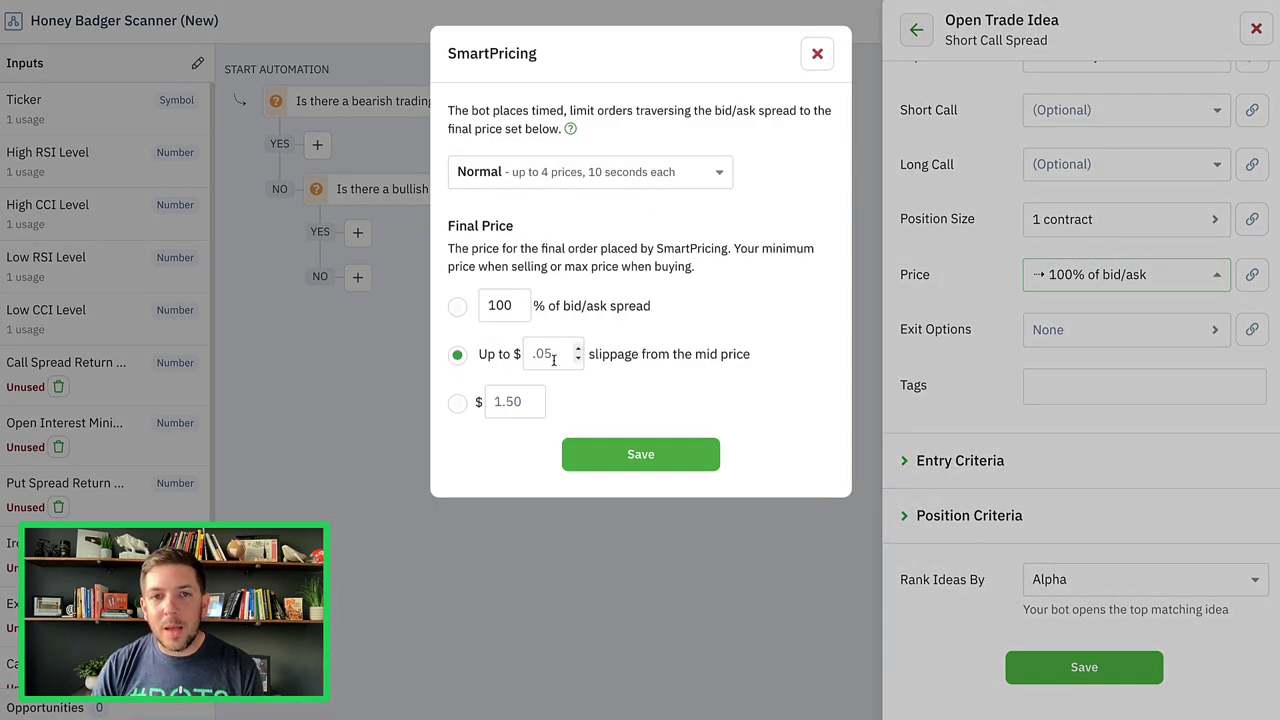
click(546, 354)
text(.04)
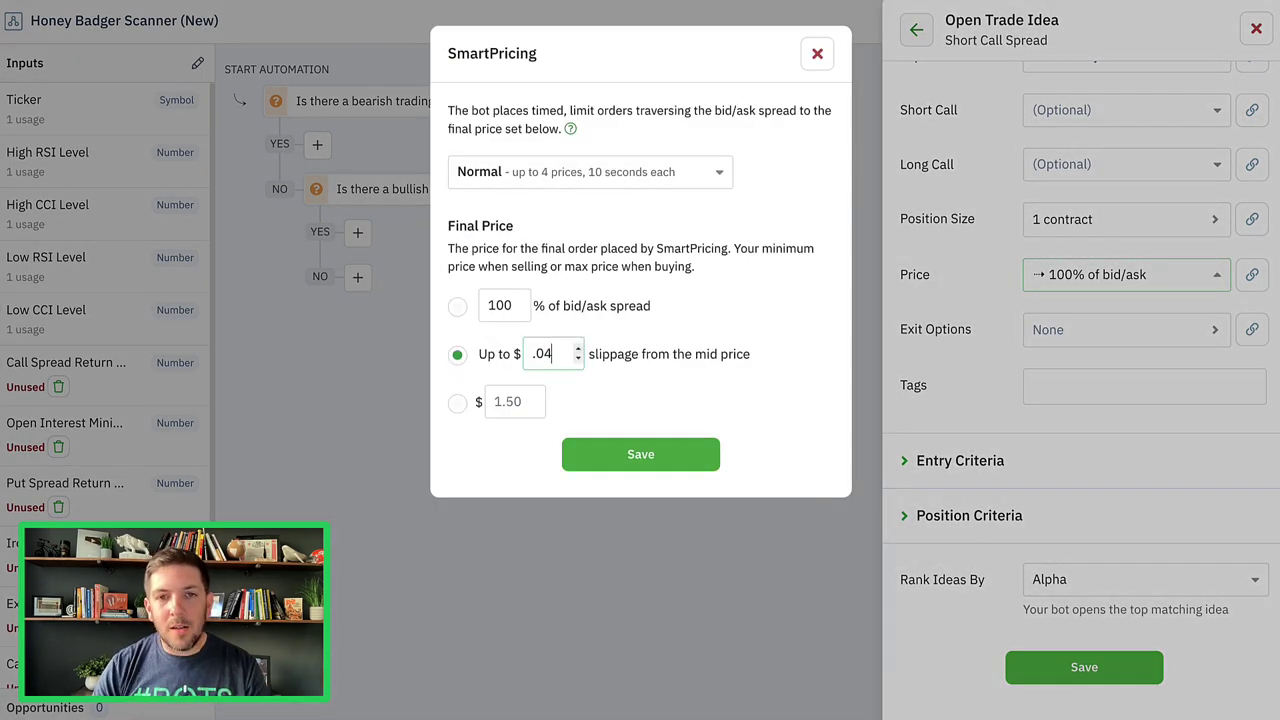
click(723, 311)
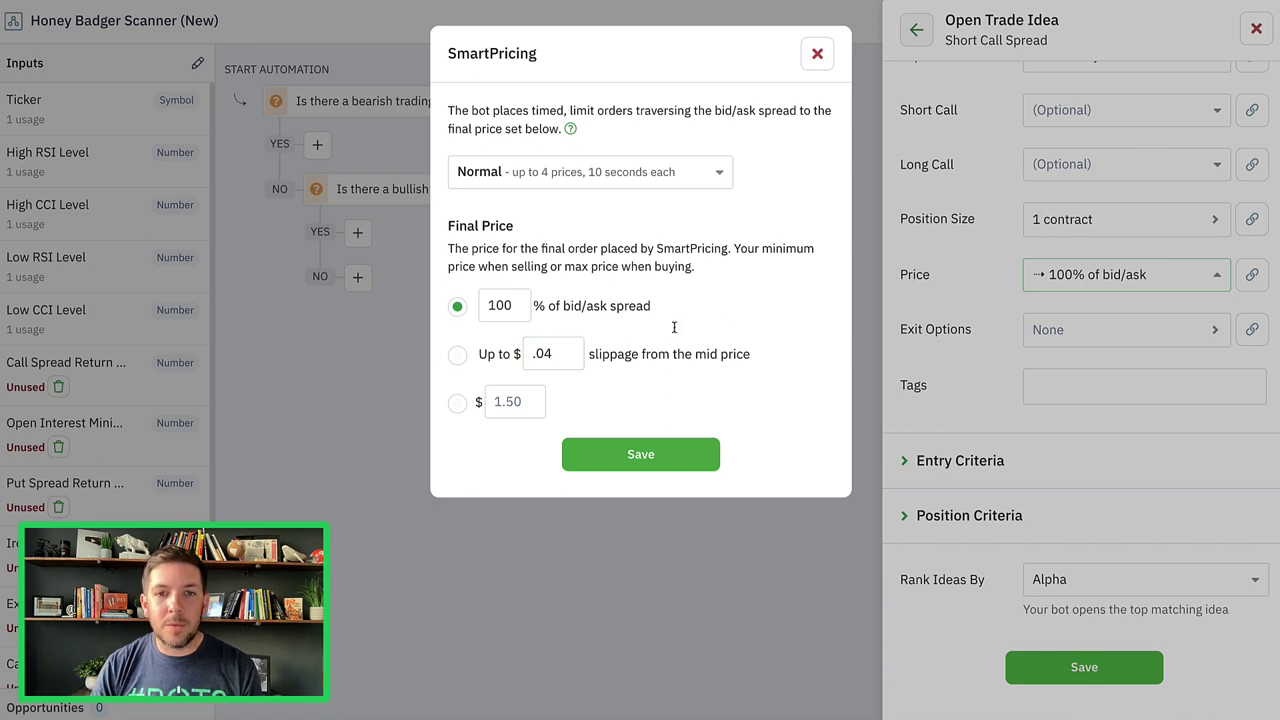
click(458, 355)
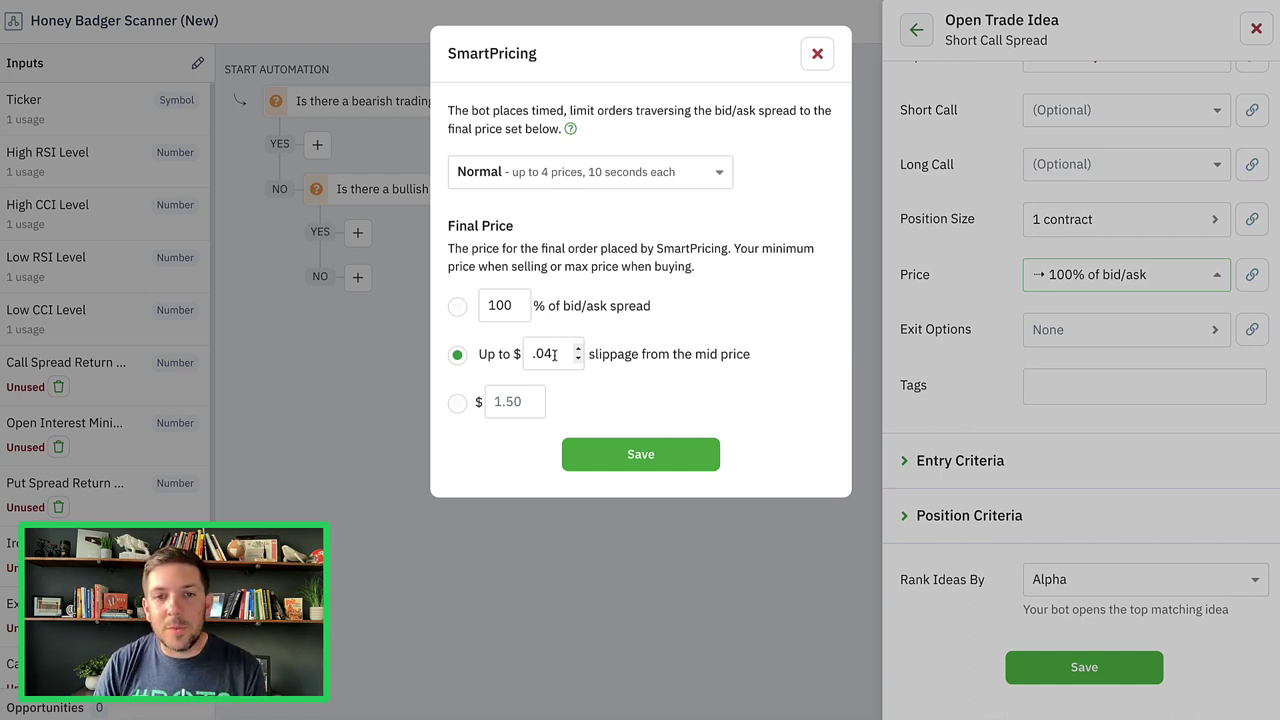
click(628, 455)
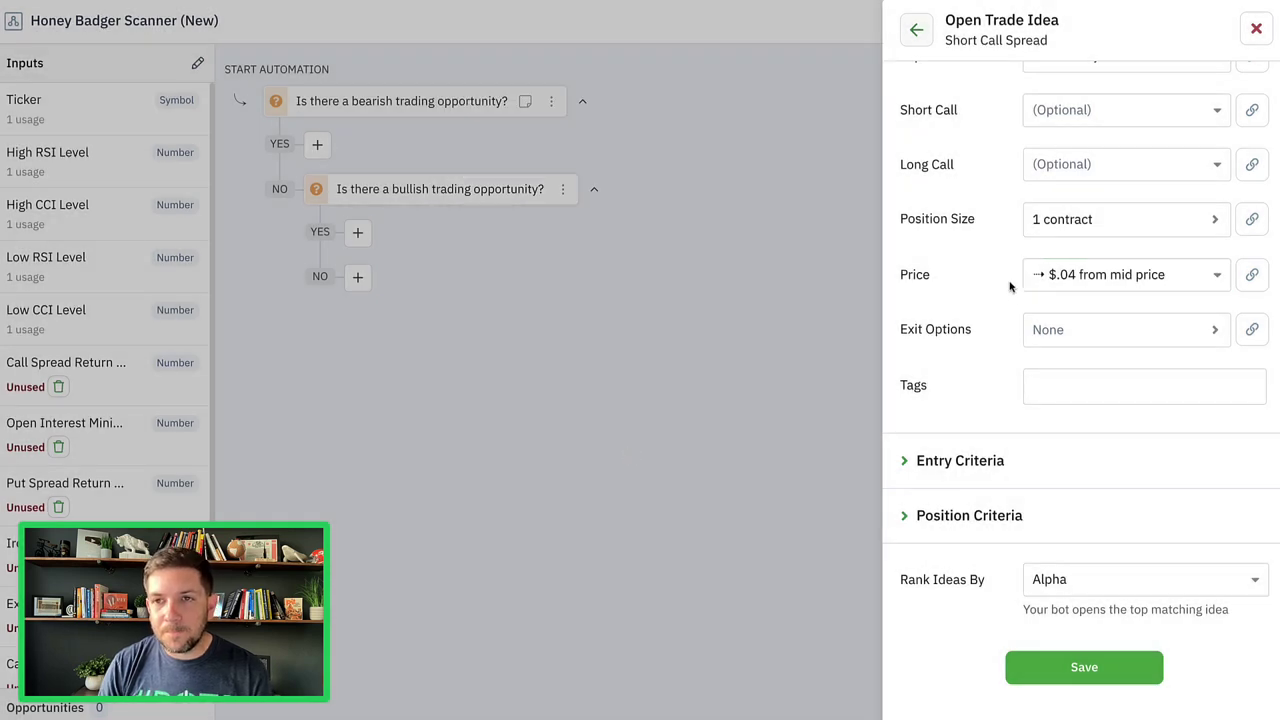
Link the Short Call Spread's Exit Options to the Exit Options automation input.
scroll(1010, 287, down, 1)
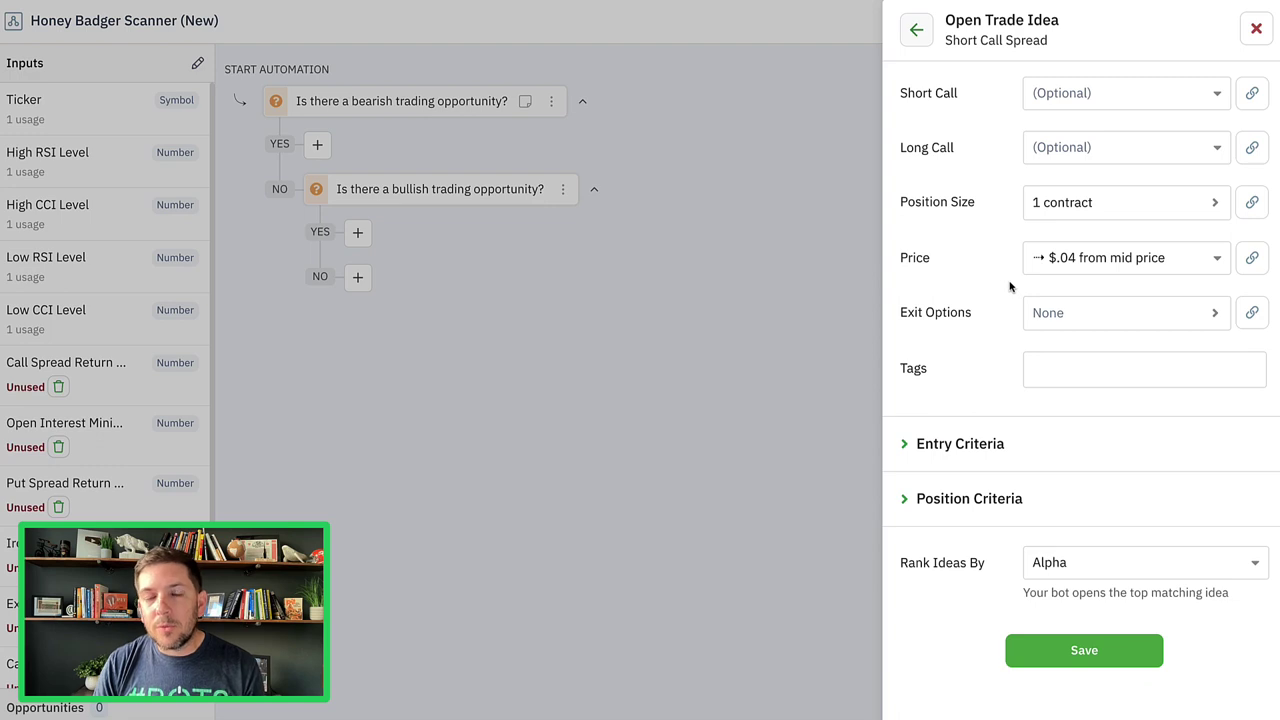
click(1252, 313)
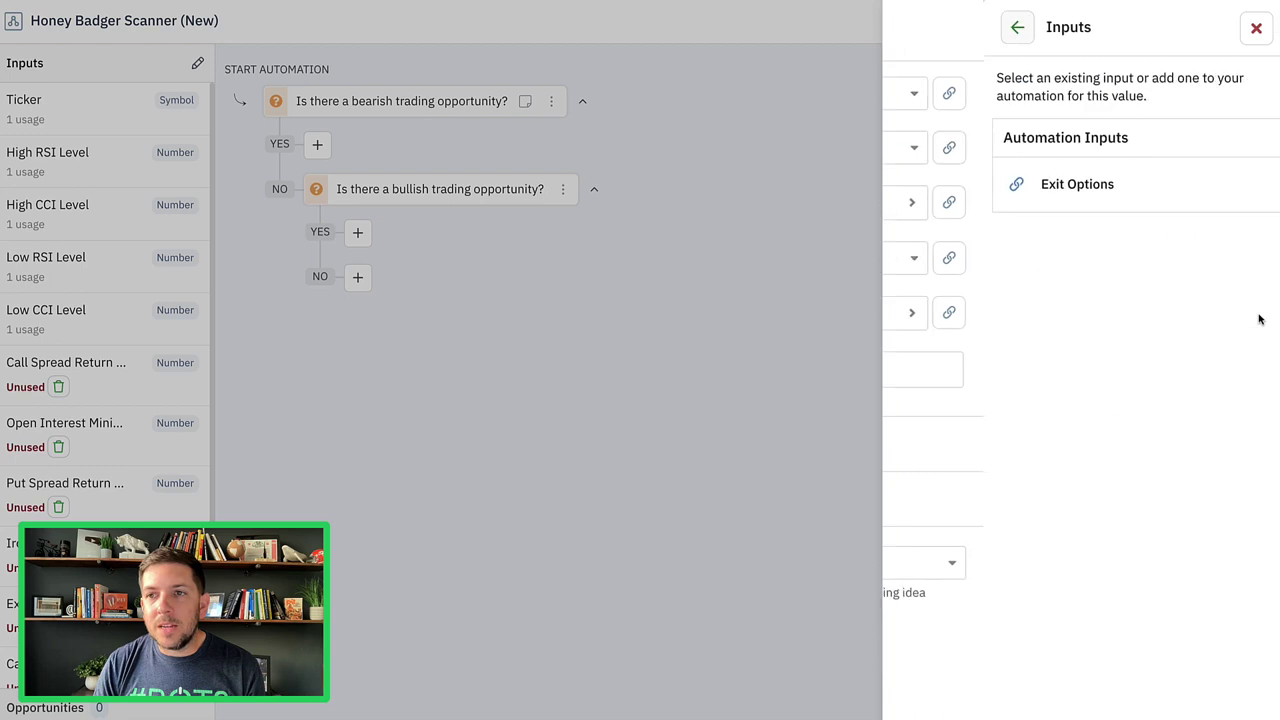
click(1035, 188)
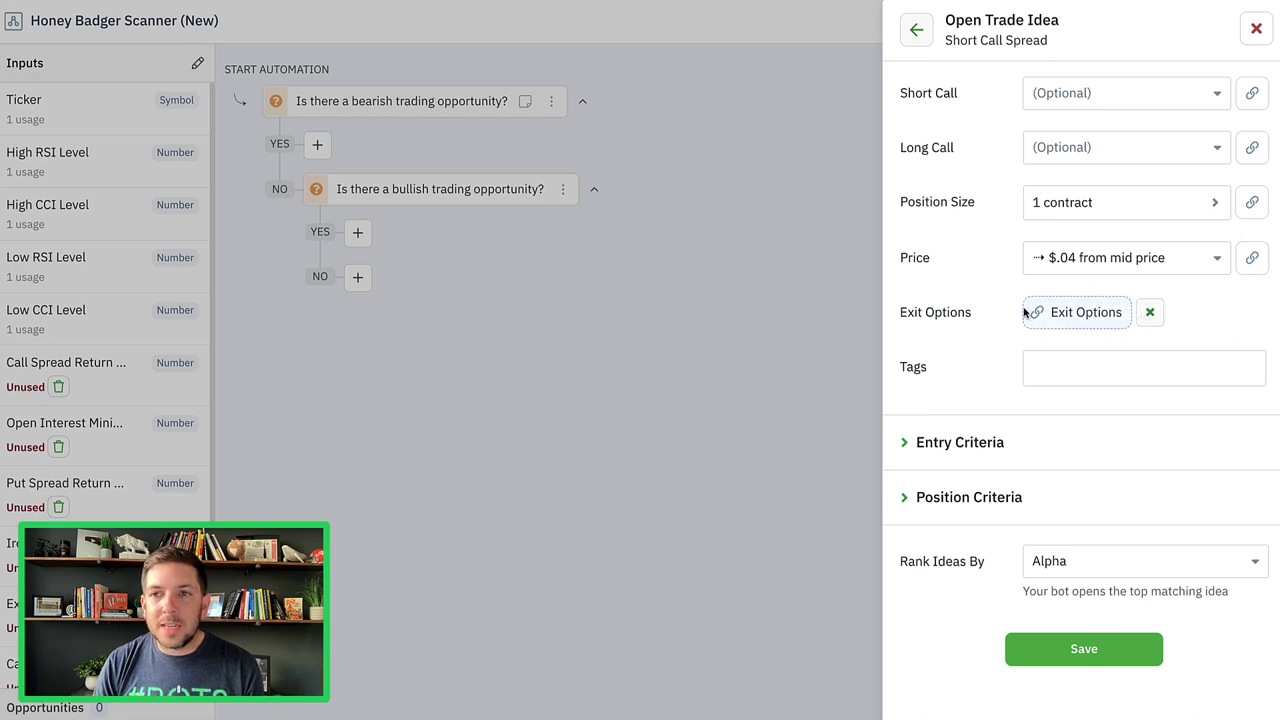
scroll(996, 309, down, 1)
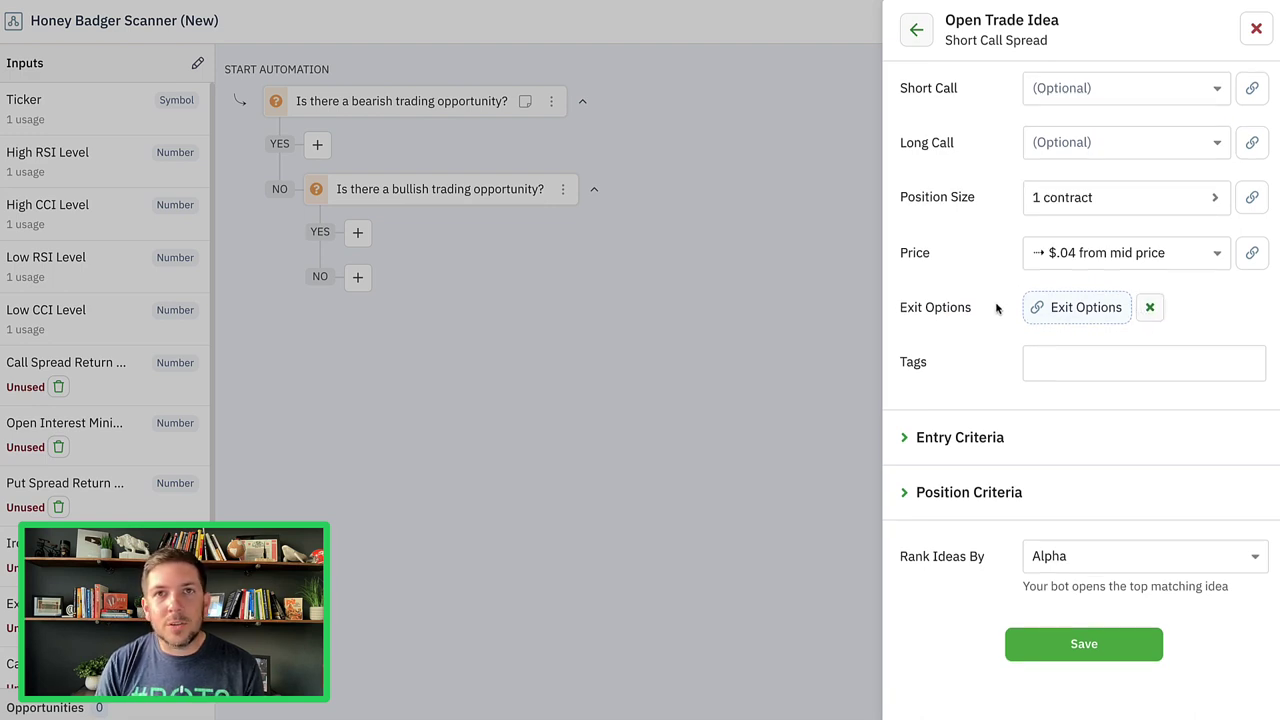
Add the tags 'short call spread' and 'overbought' to the Short Call Spread trade idea.
click(1045, 363)
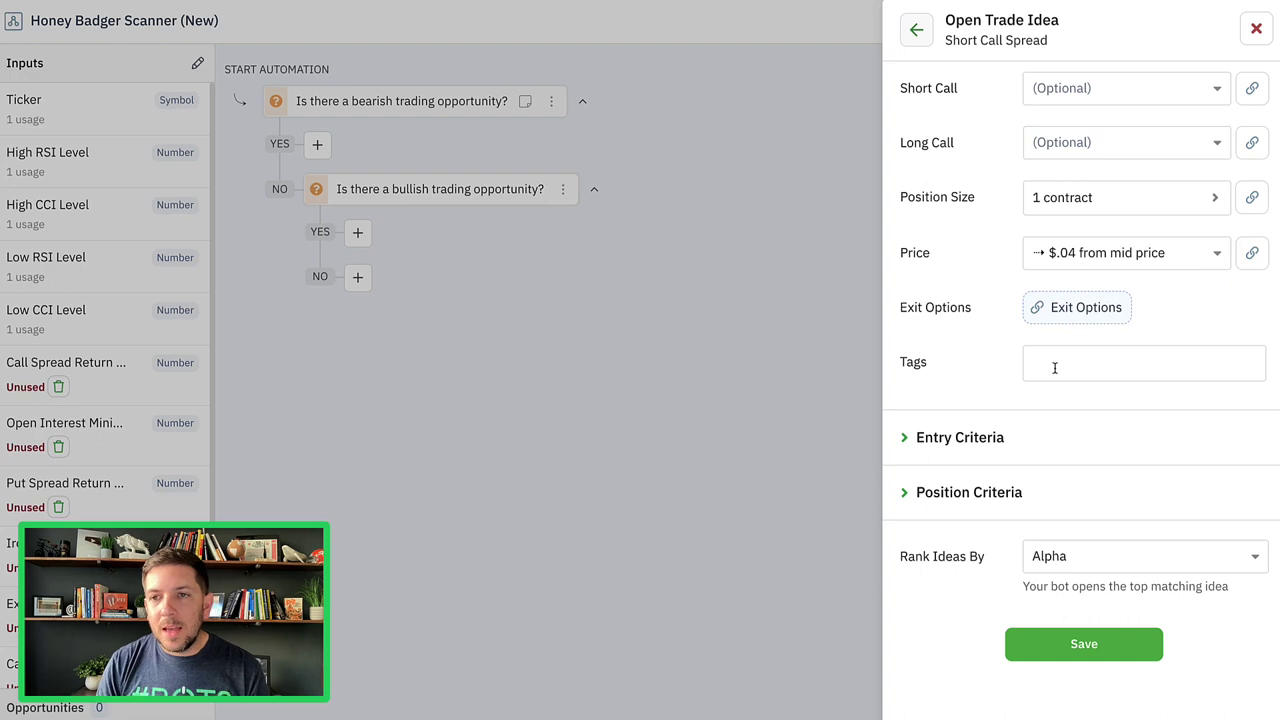
text(short)
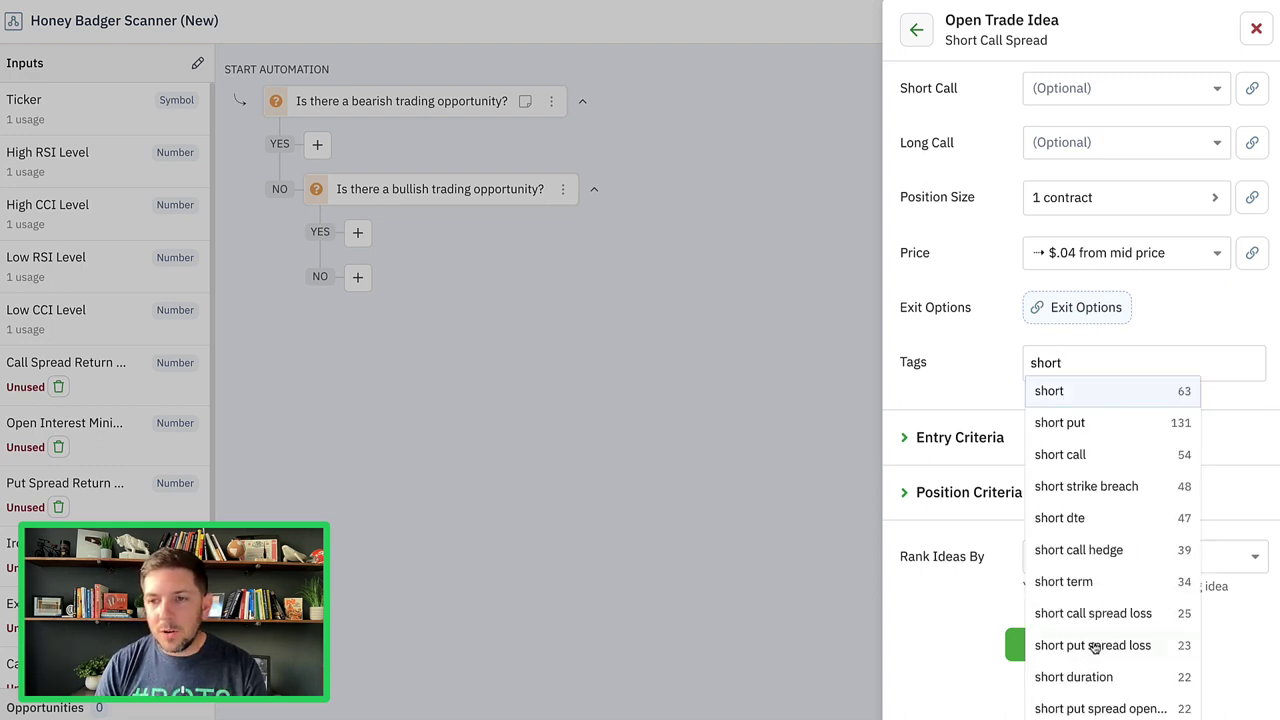
text( call)
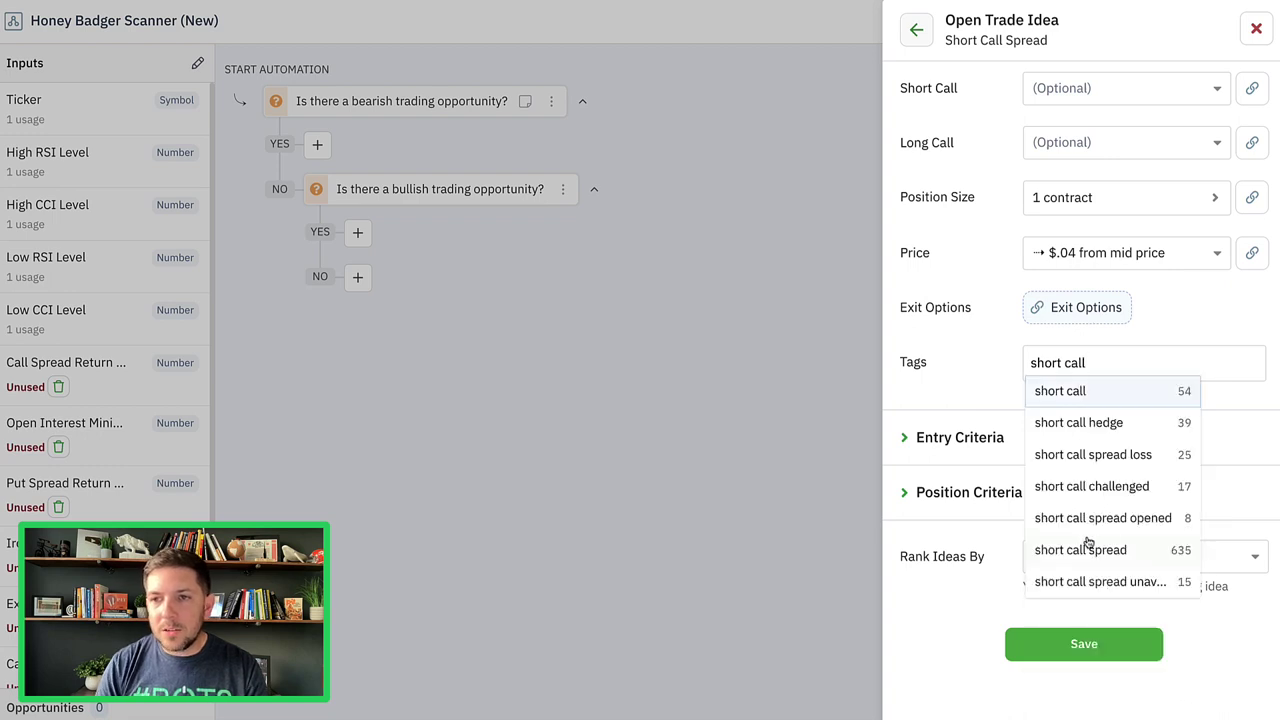
click(1078, 553)
click(1002, 364)
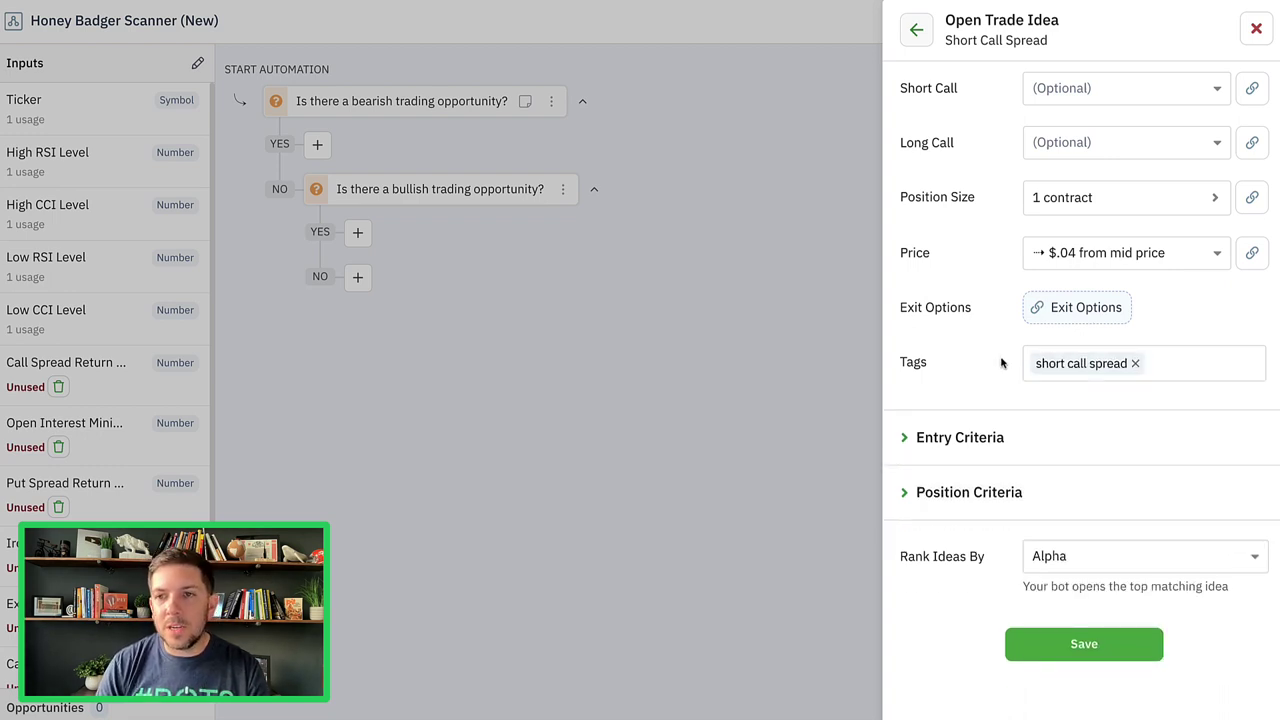
click(1176, 366)
text(ov)
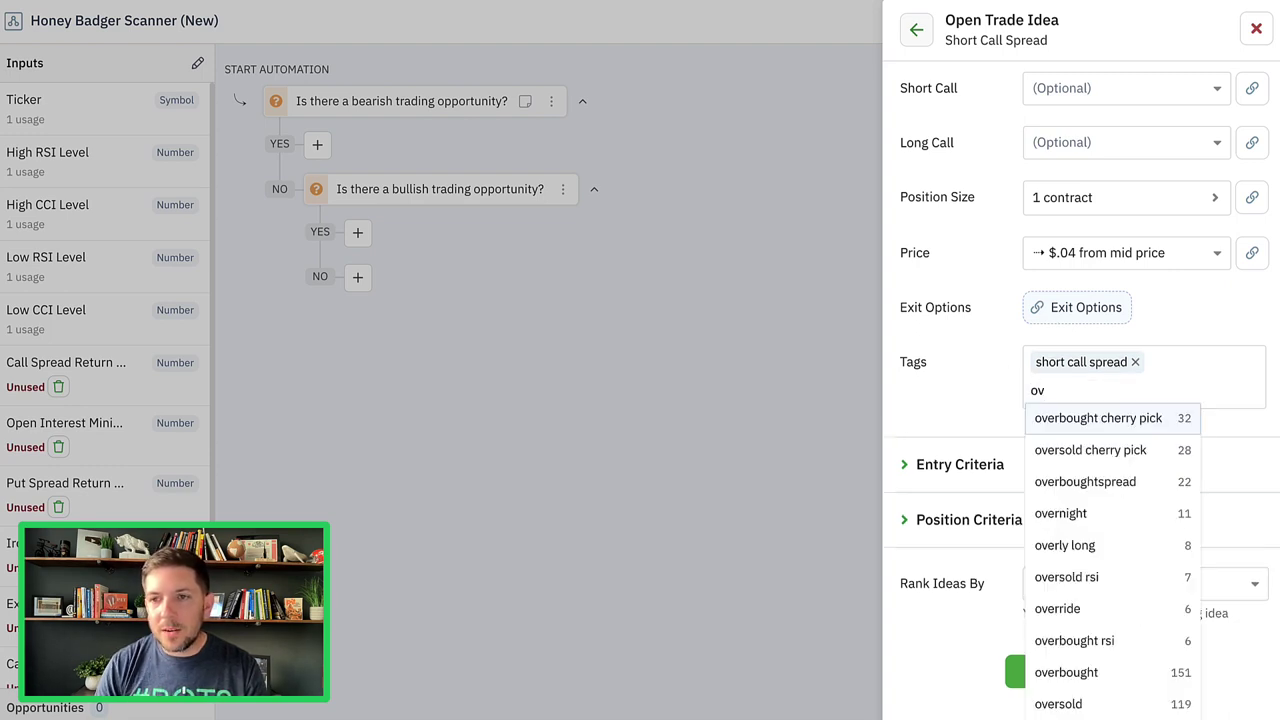
click(1090, 672)
click(988, 368)
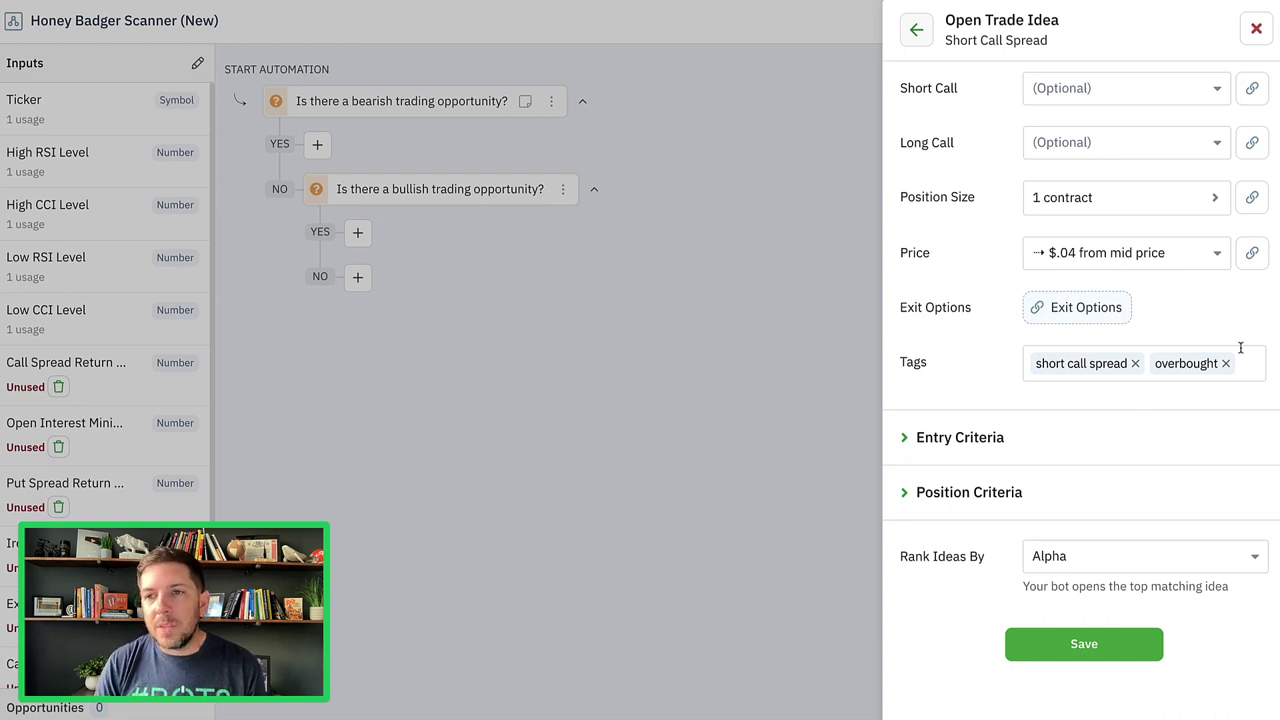
mouse_move(1204, 343)
mouse_down()
mouse_move(1160, 343)
mouse_move(1237, 391)
mouse_move(1203, 338)
mouse_up()
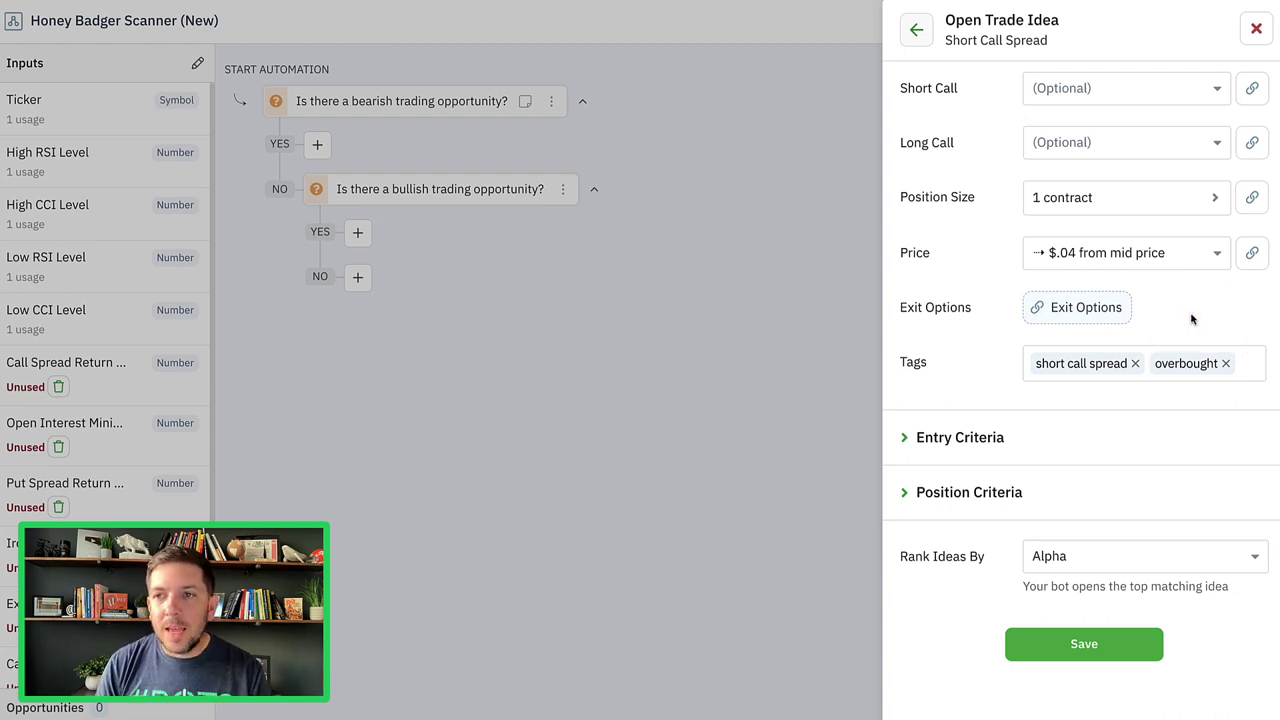
Under Entry Criteria, require enough available capital and fewer than 1 open position with the symbol.
click(986, 440)
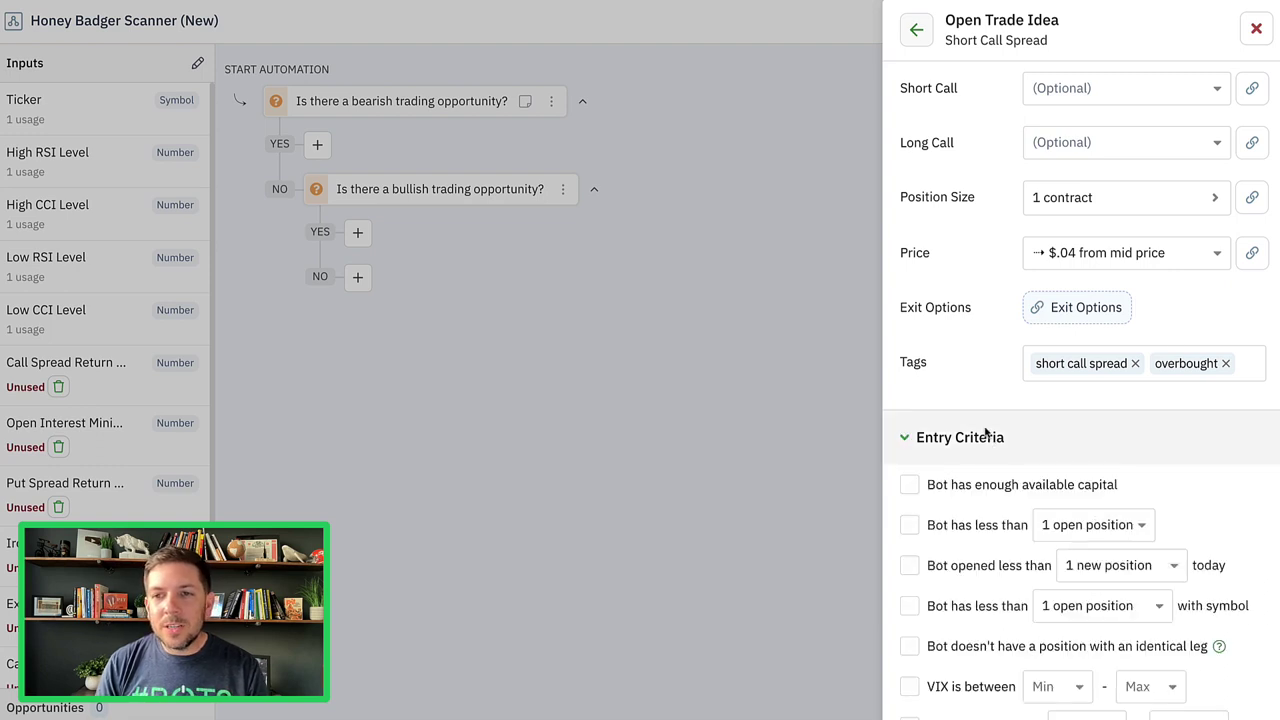
scroll(983, 363, down, 2)
scroll(981, 364, down, 2)
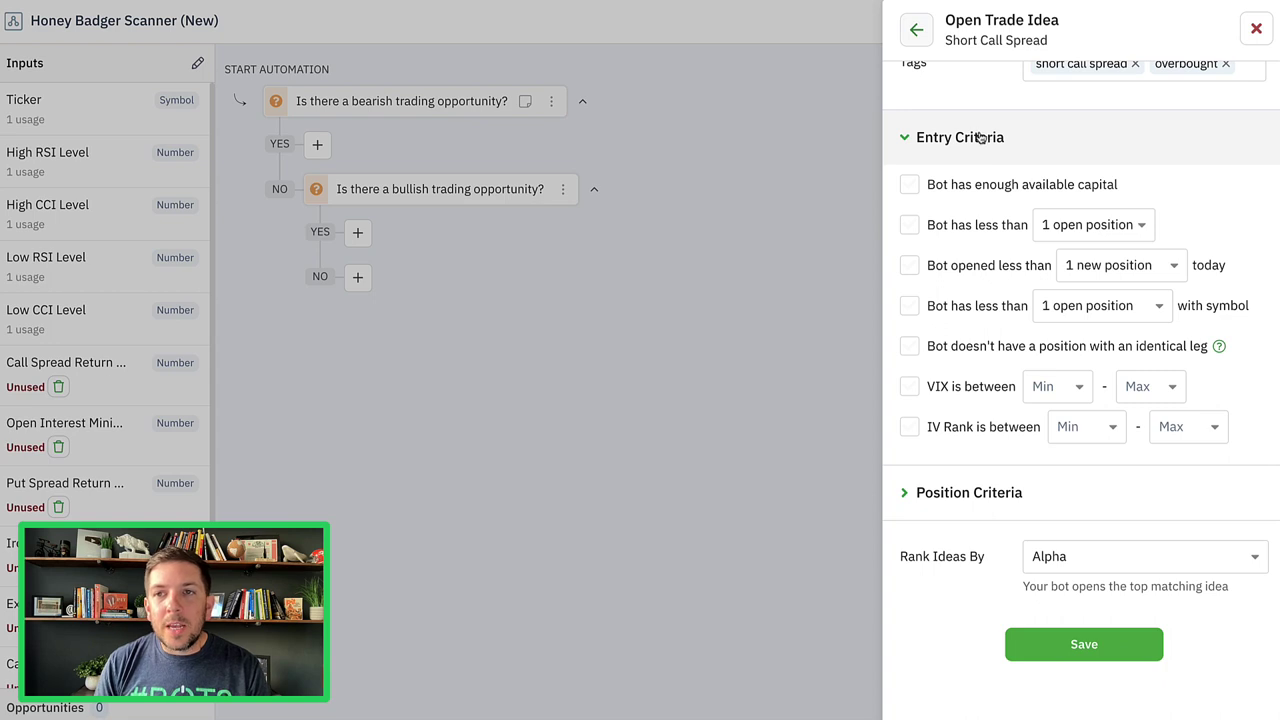
click(976, 186)
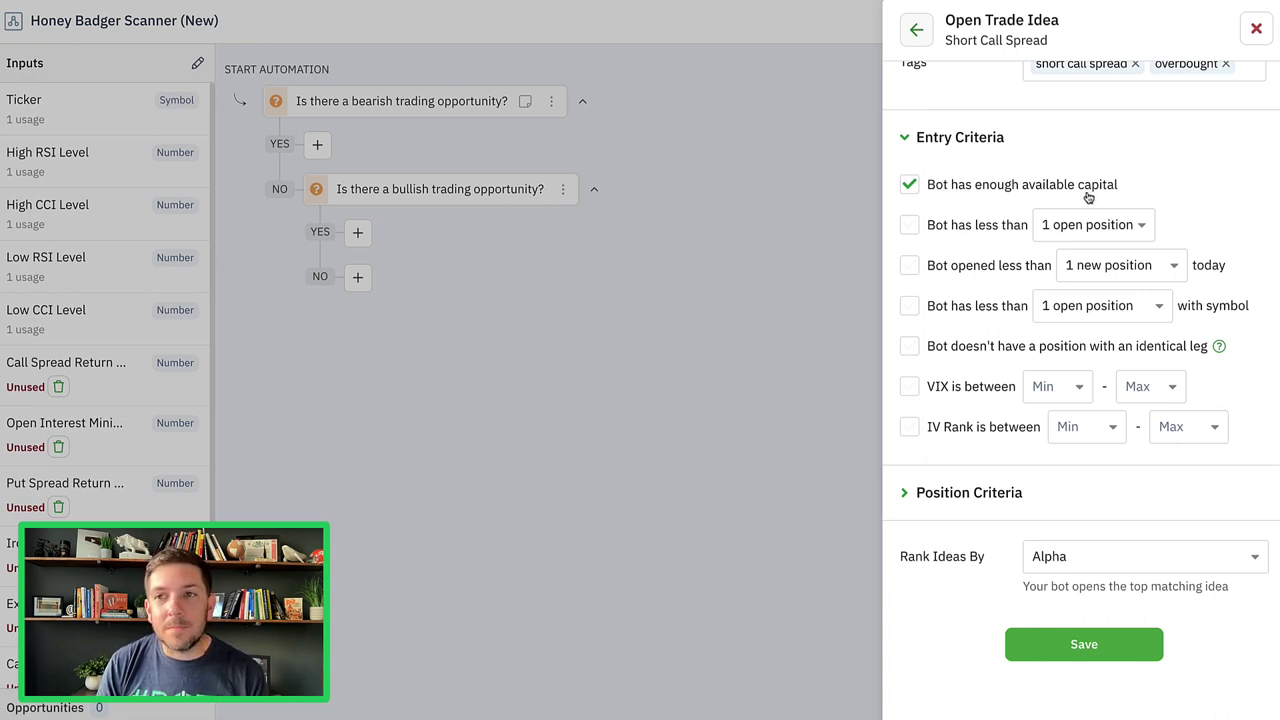
click(910, 308)
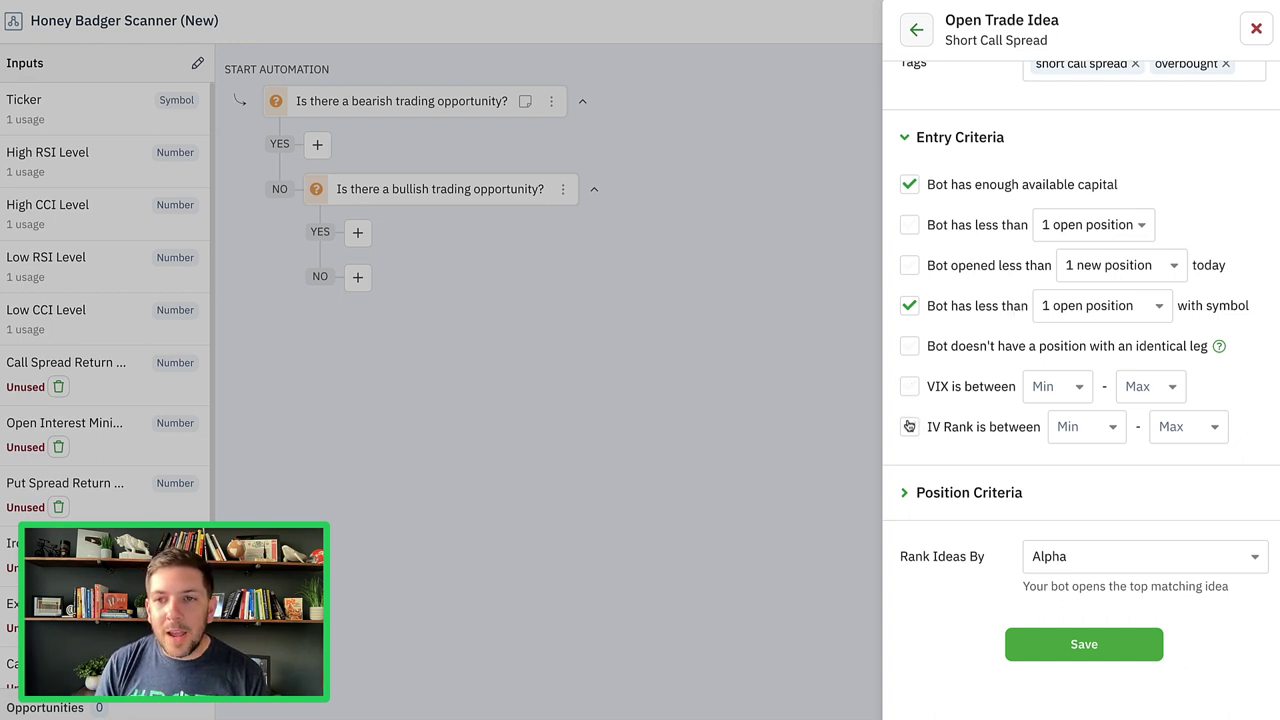
click(974, 140)
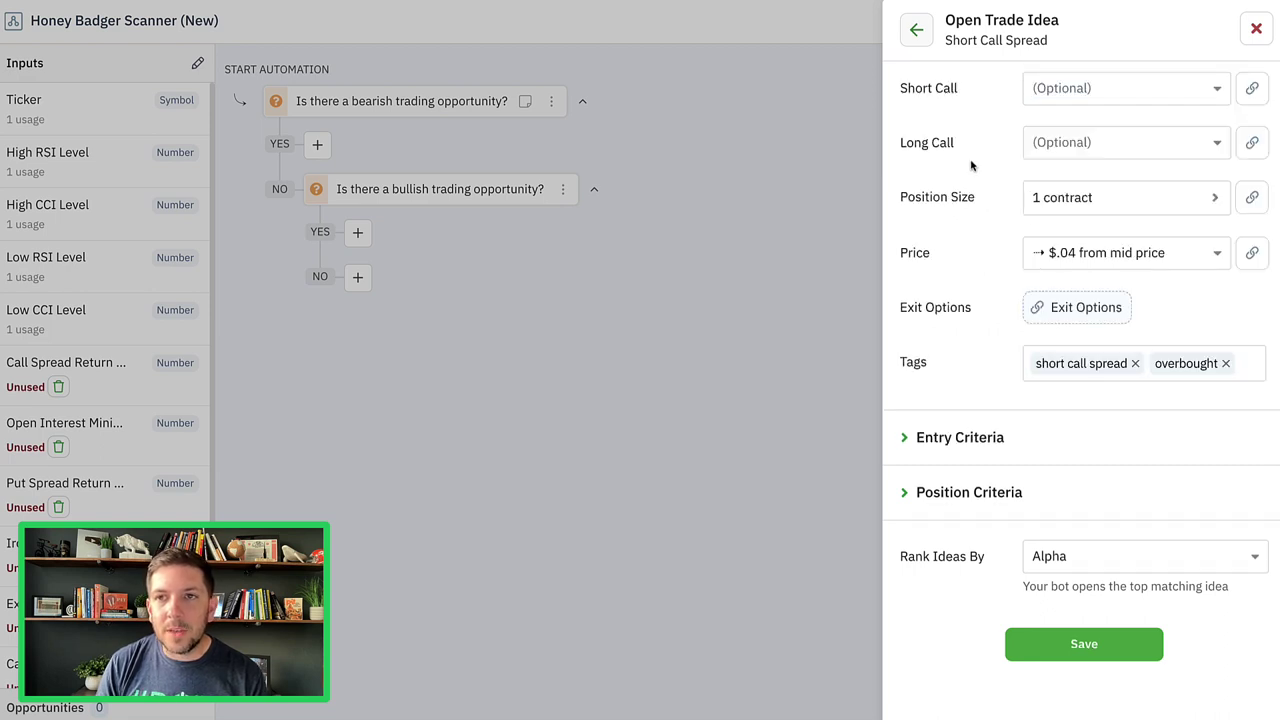
In Position Criteria, cap the bid/ask spread at 0.20 and require EV per contract above 0.
click(986, 494)
scroll(974, 317, down, 1)
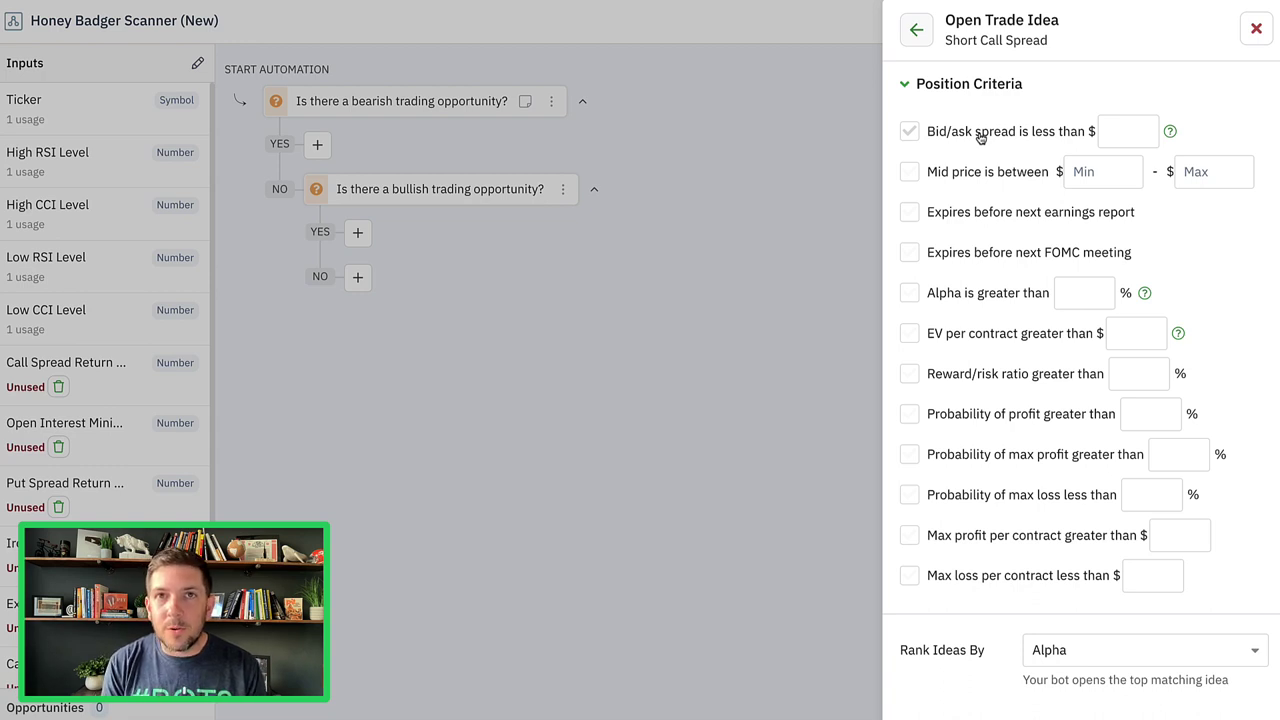
click(980, 136)
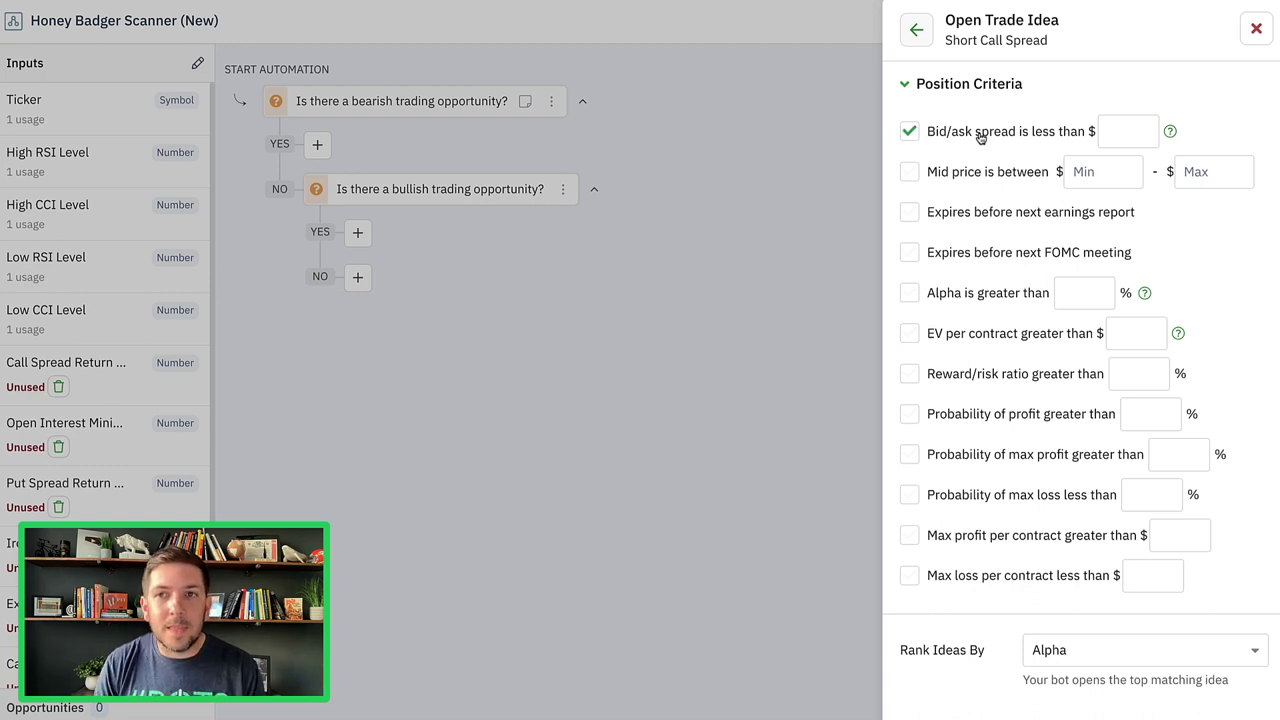
click(1124, 129)
text(0.20)
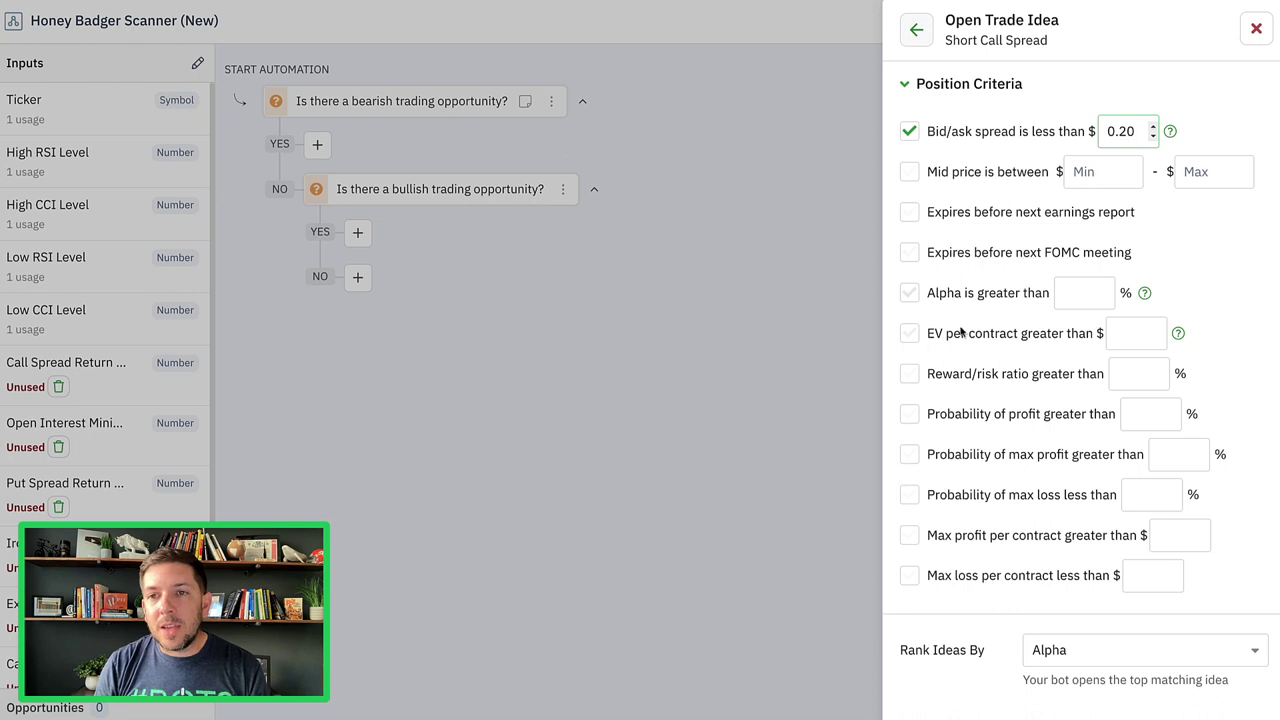
click(909, 334)
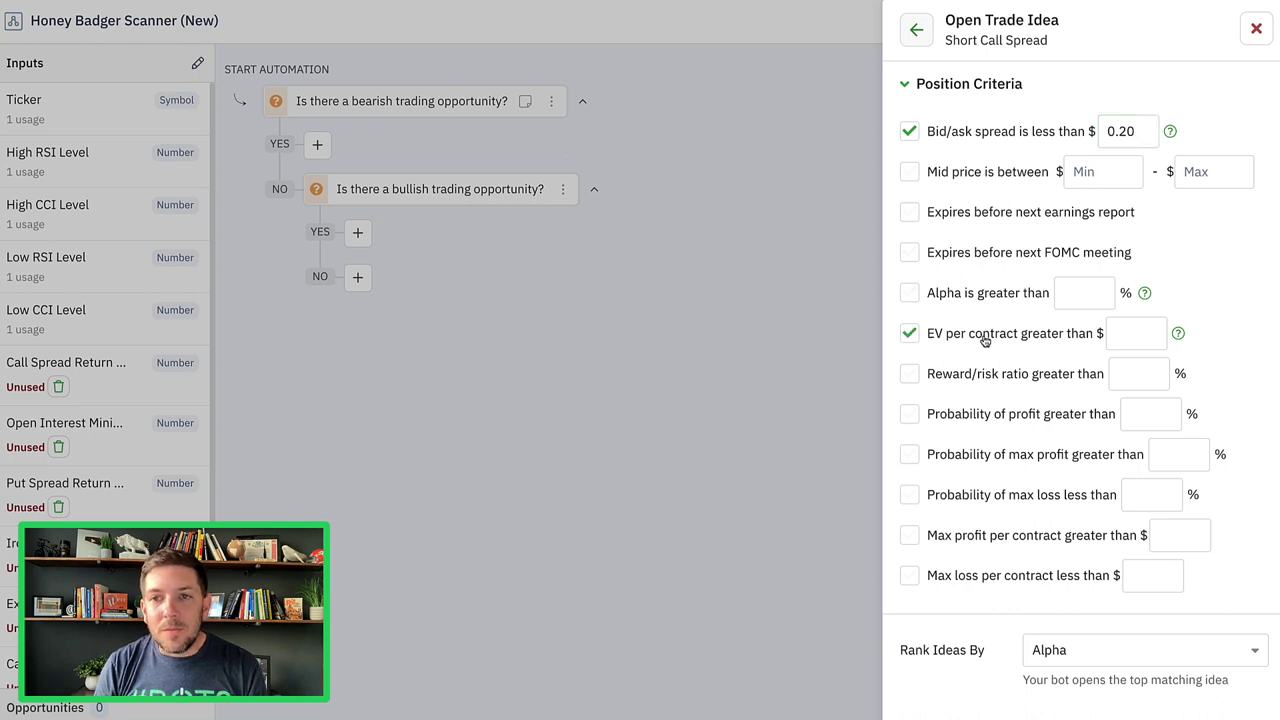
click(1134, 333)
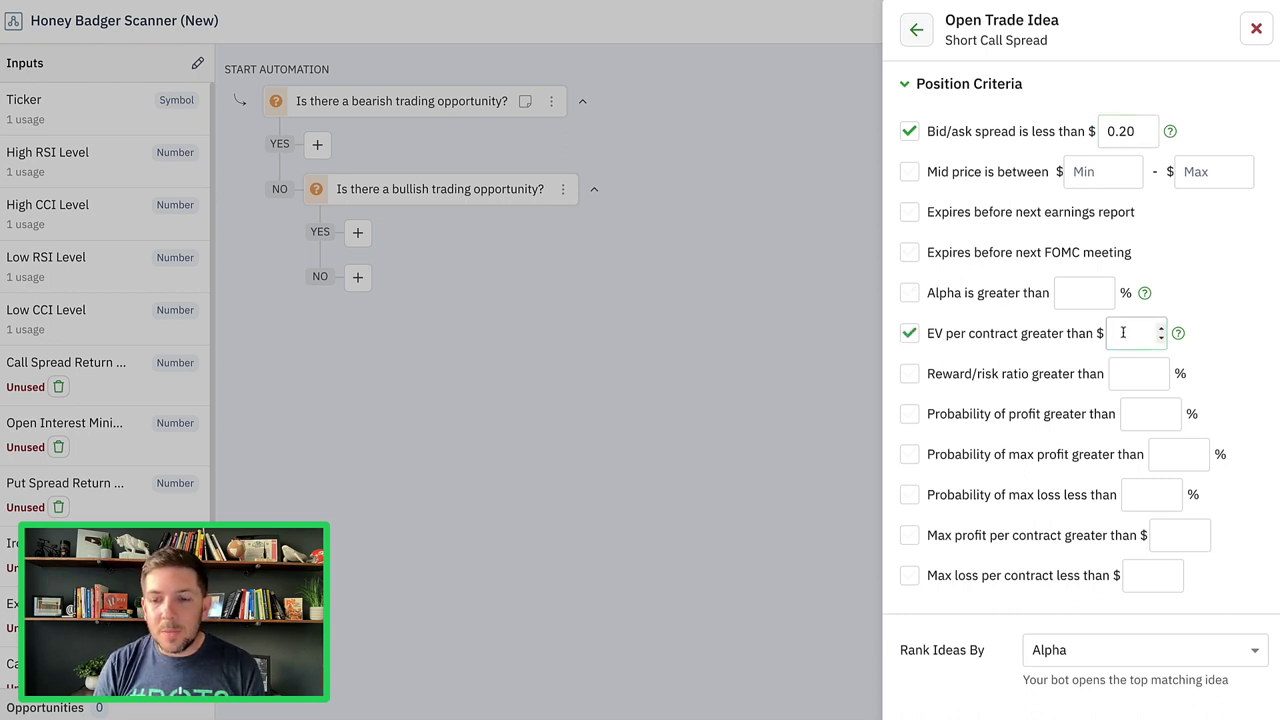
text(0)
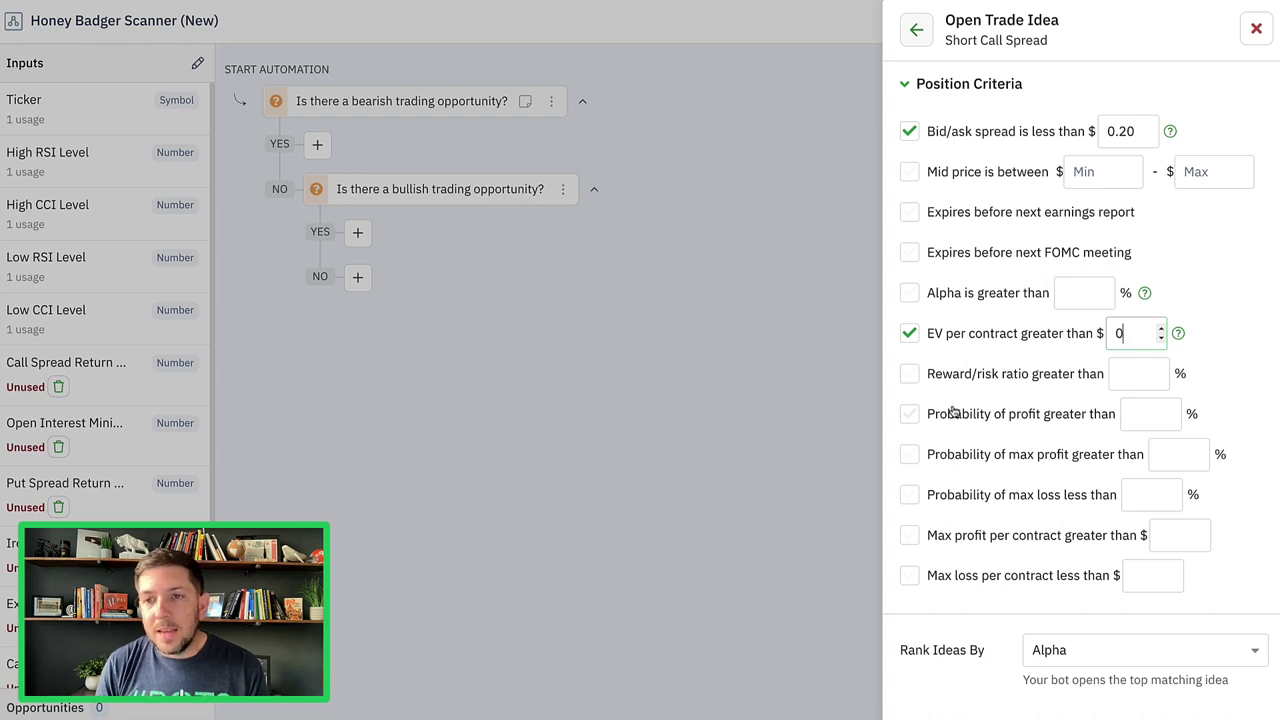
Require probability of profit above 70% and reward/risk ratio above 60%.
click(909, 414)
click(1132, 414)
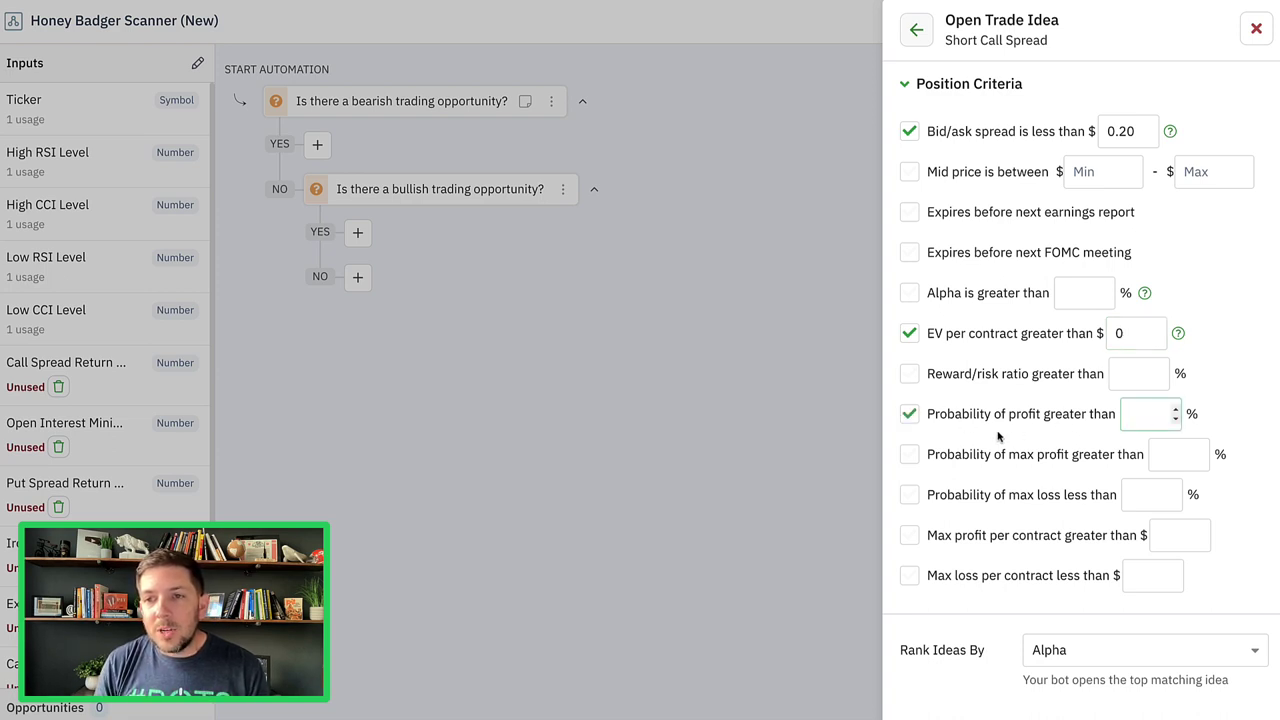
text(70)
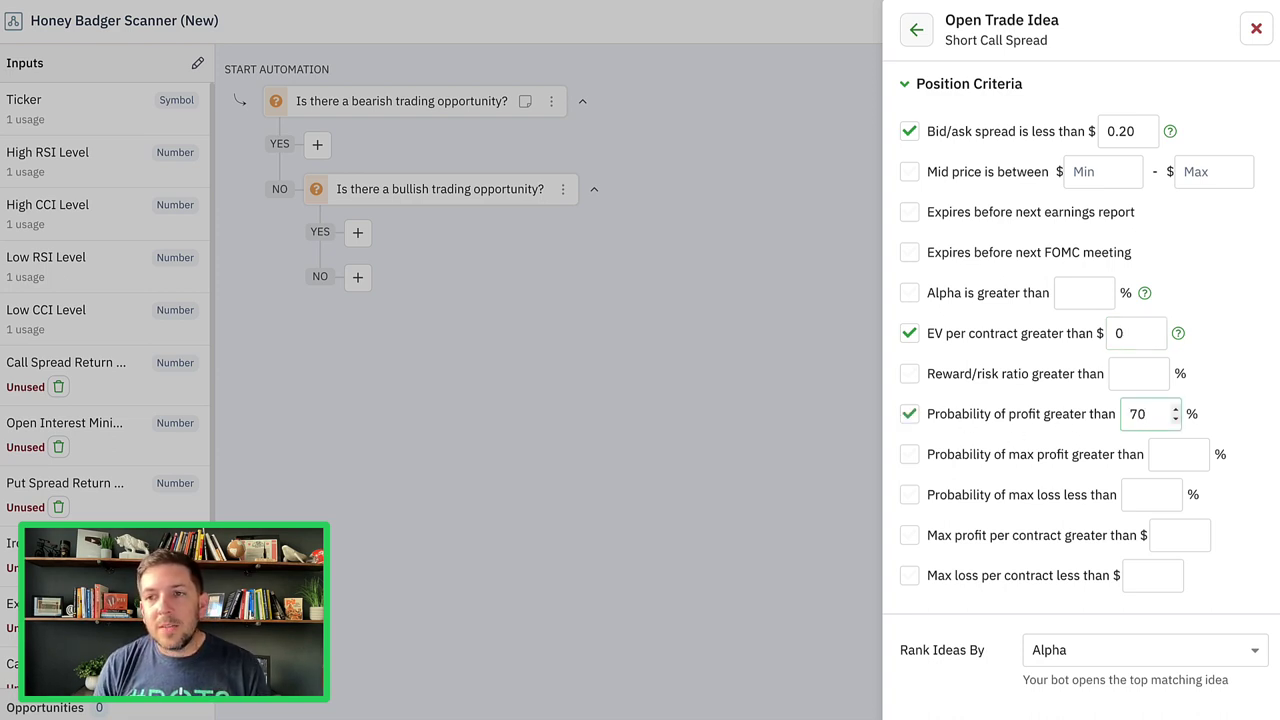
click(909, 374)
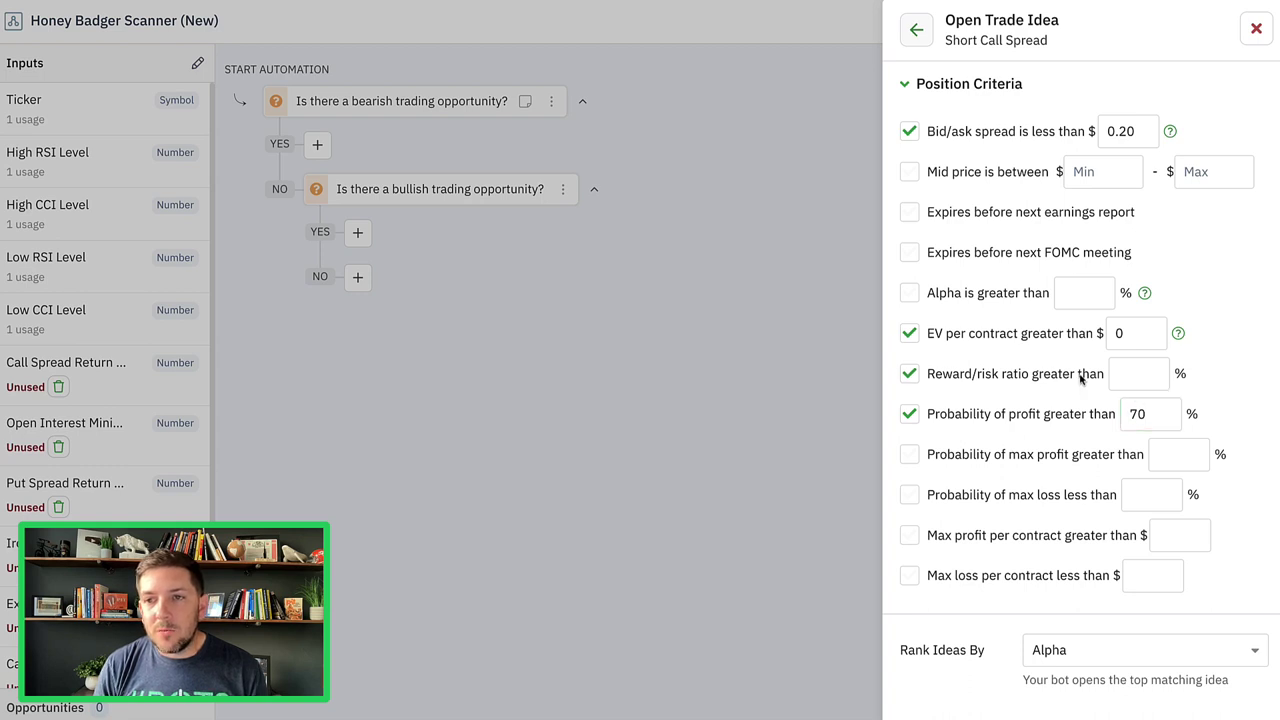
click(1117, 373)
text(60)
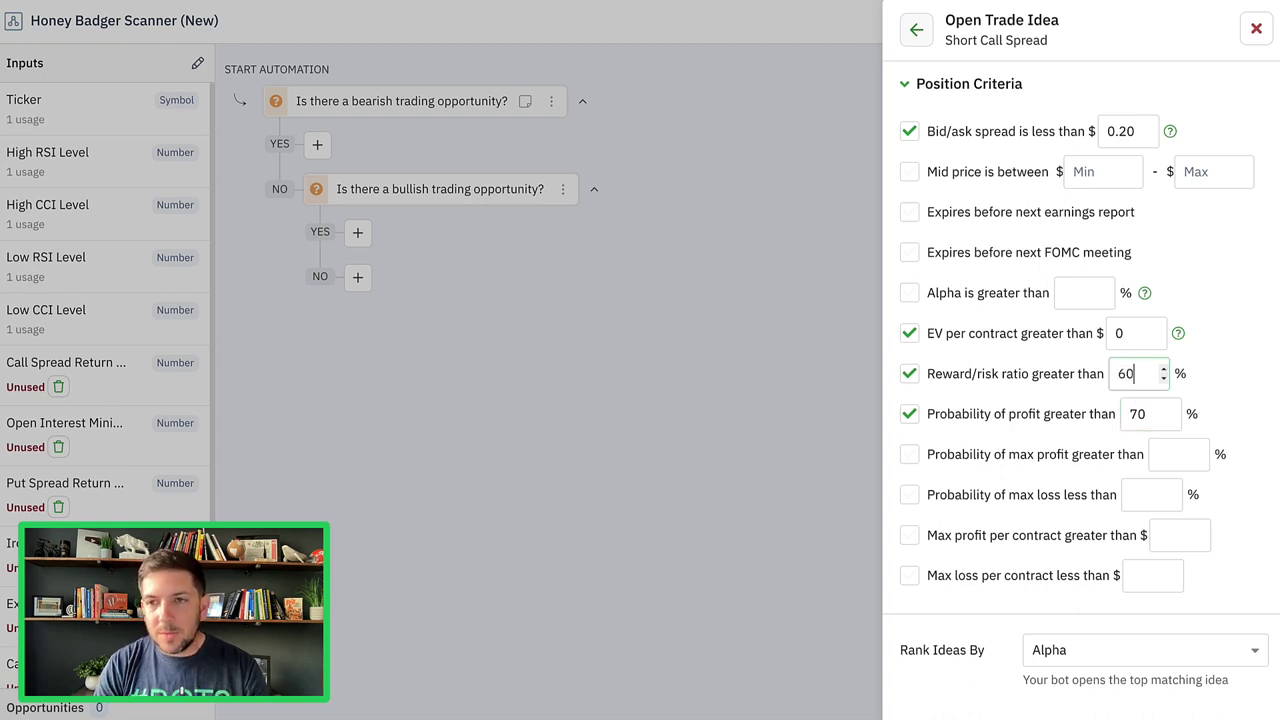
key(BackSpace)
text(7)
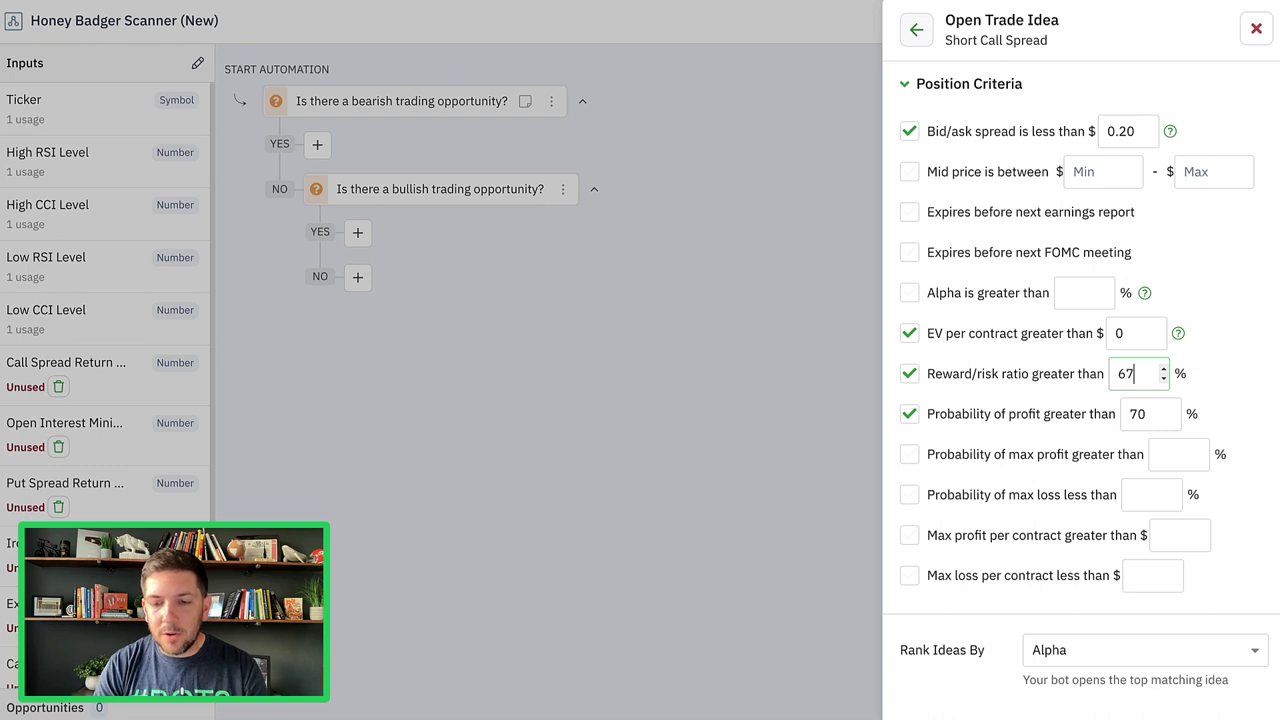
text(0)
key(BackSpace)
key(BackSpace)
key(BackSpace)
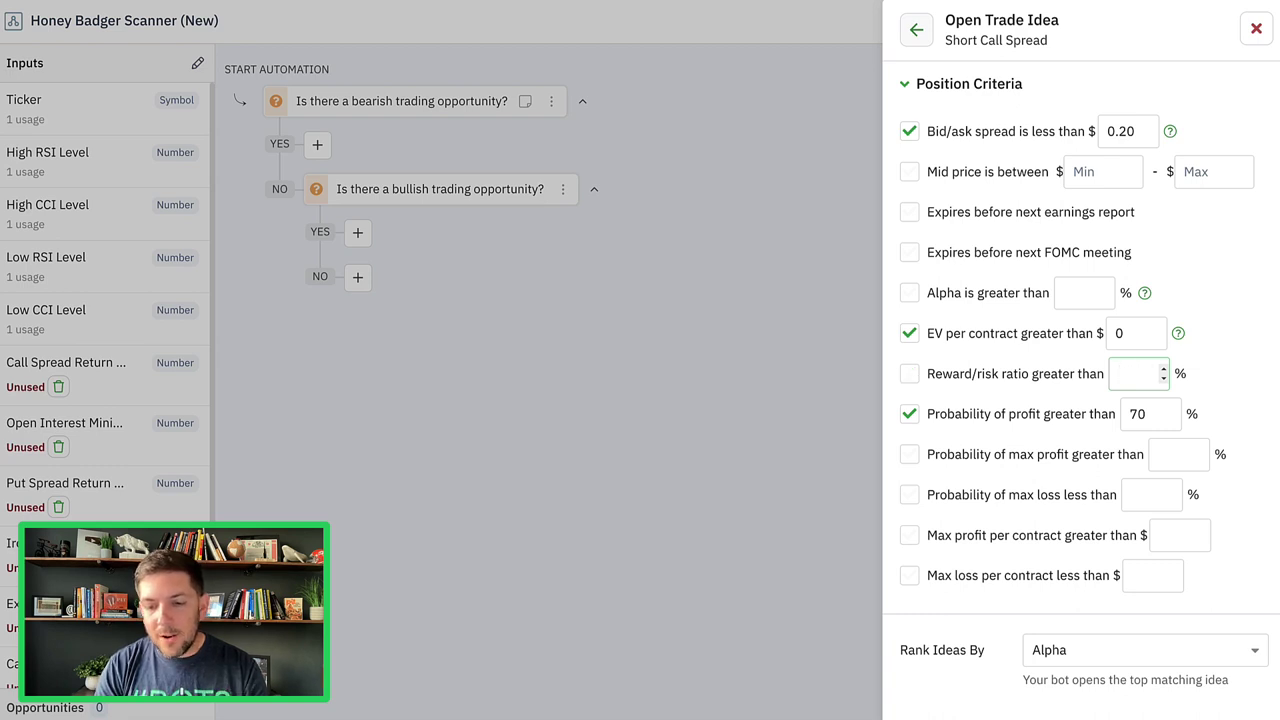
text(60)
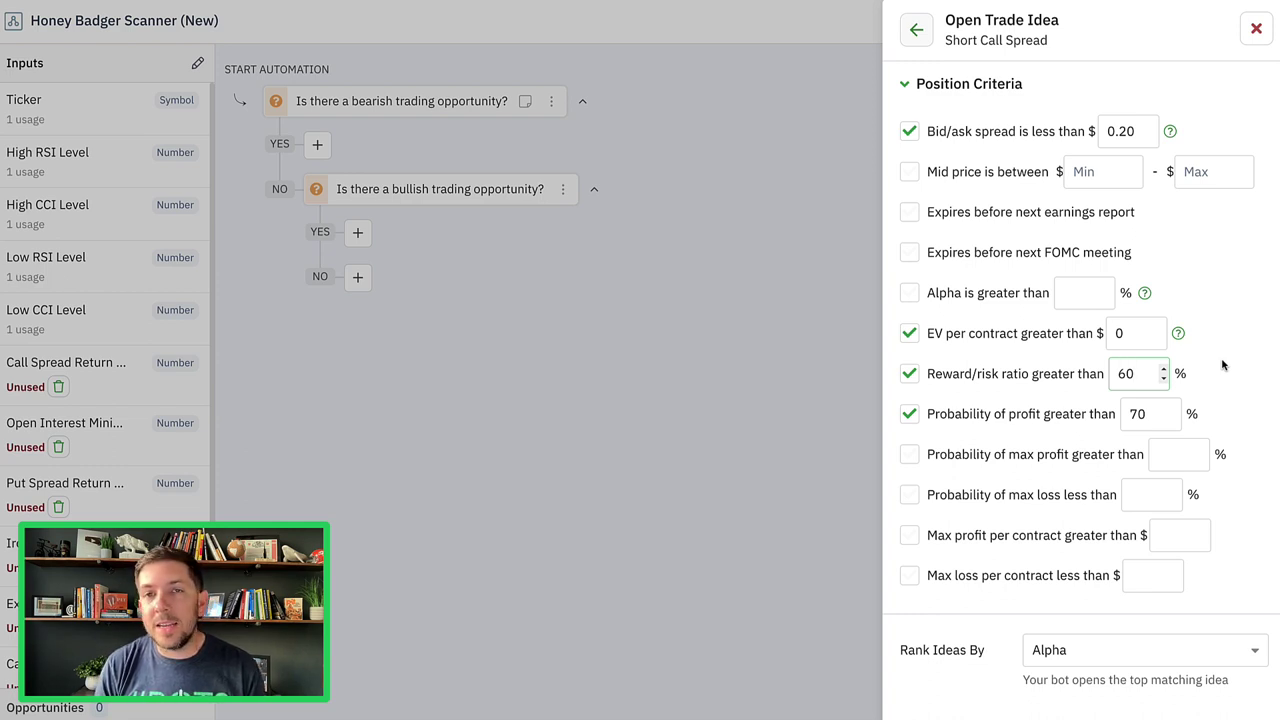
Set max loss per contract to 500 while keeping EV per contract at 0.
click(1141, 340)
text(500)
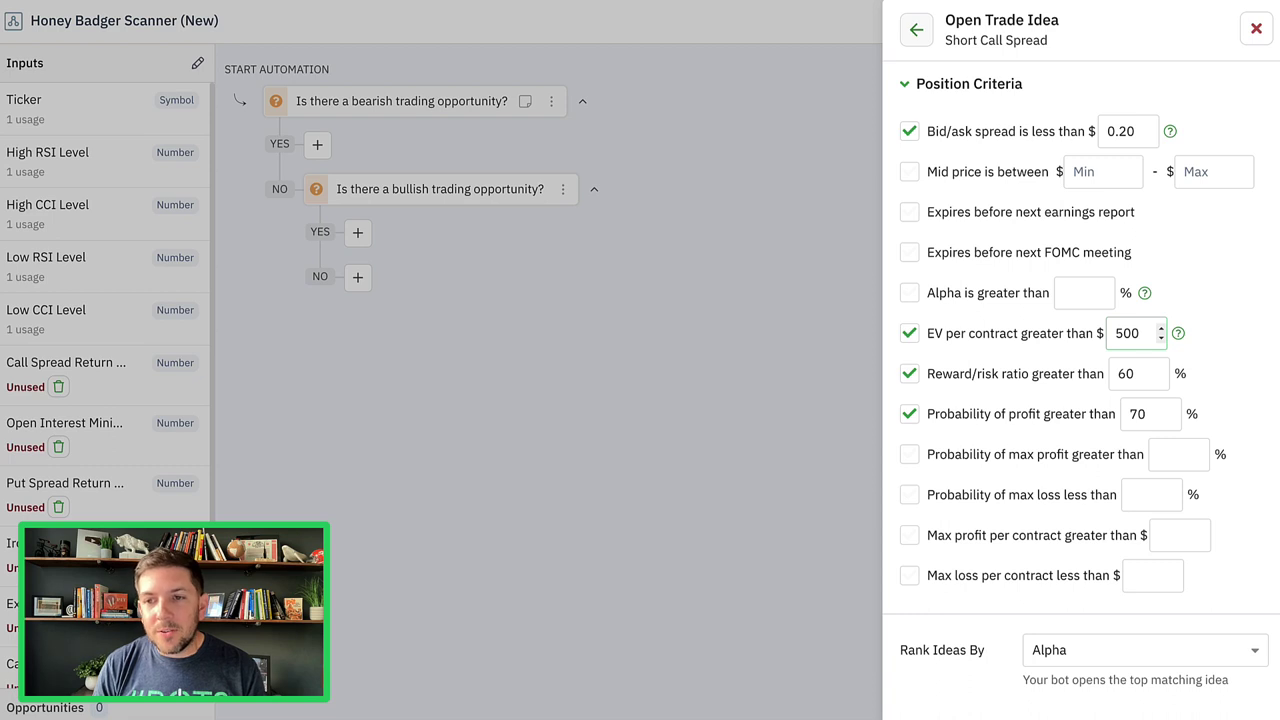
click(1146, 575)
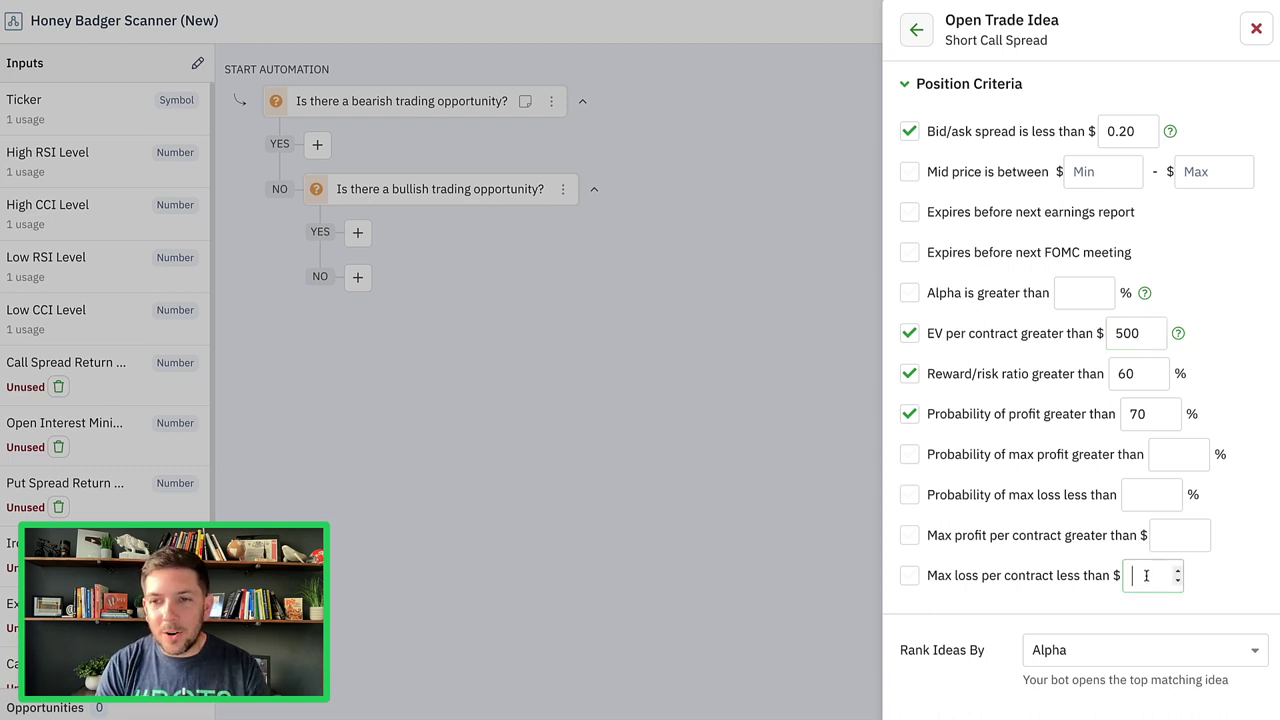
text(500)
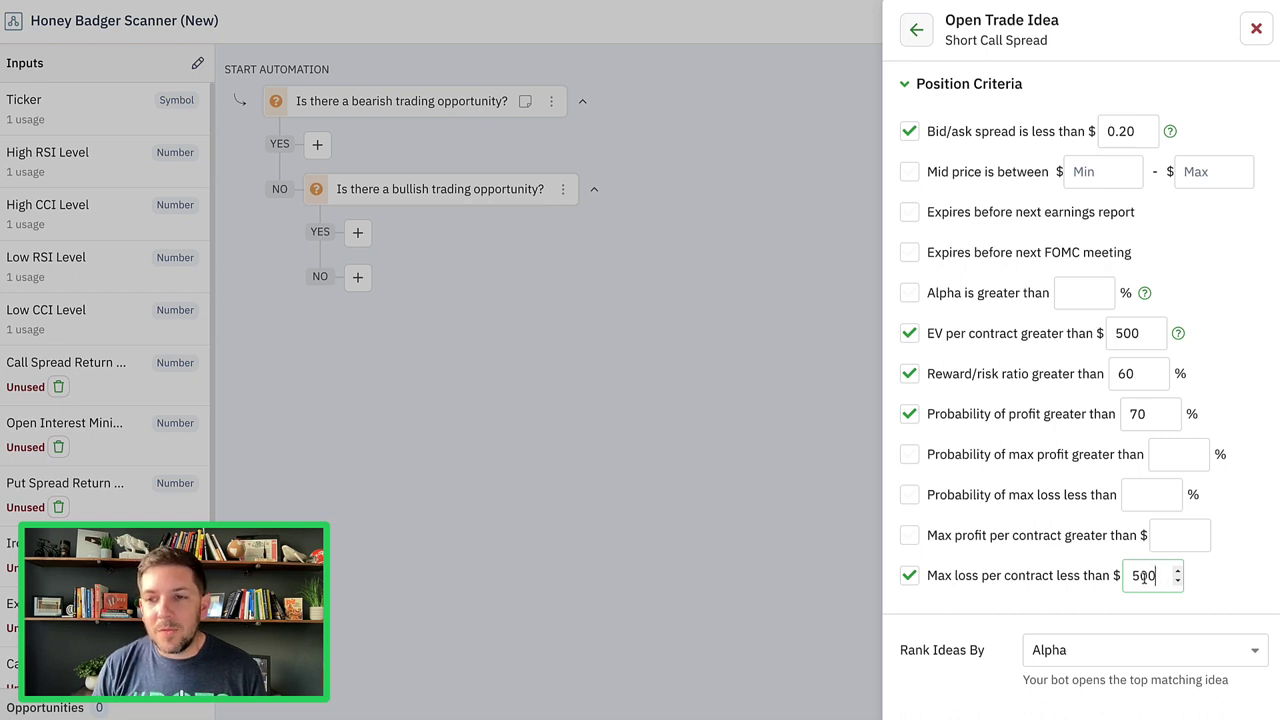
click(1021, 579)
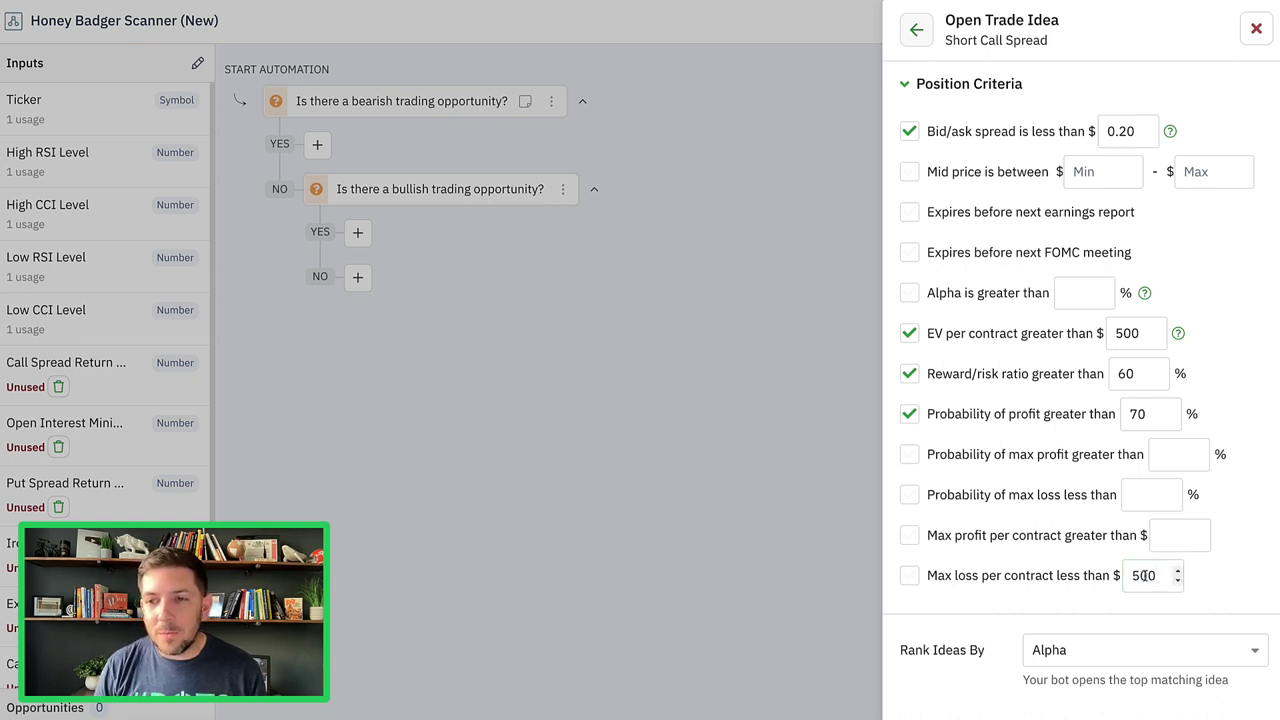
double_click(1143, 575)
key(BackSpace)
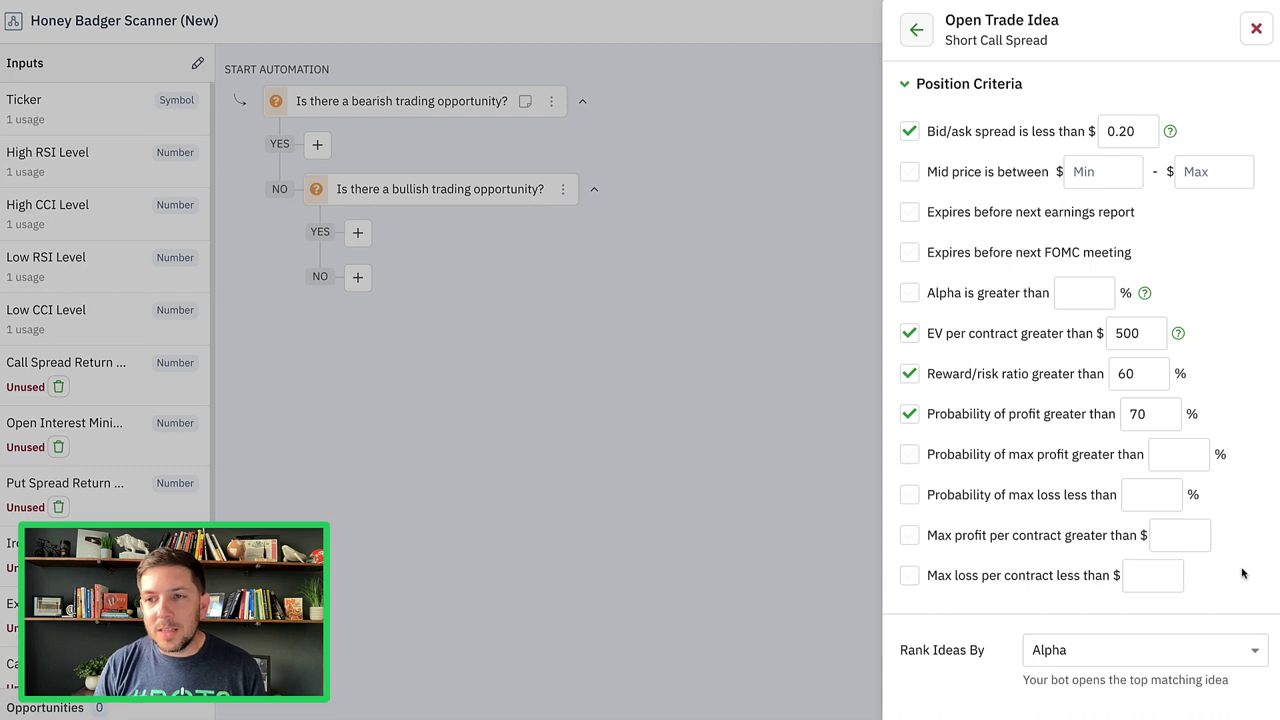
double_click(1138, 338)
text(0)
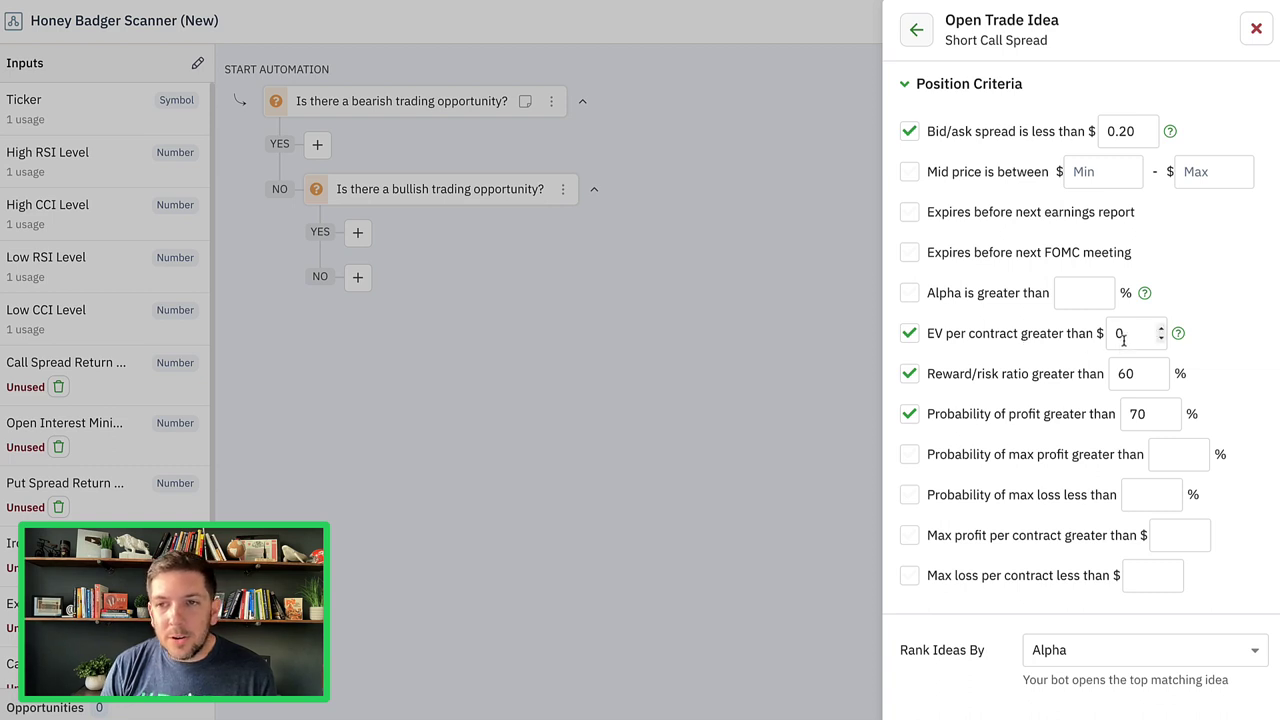
click(1052, 584)
click(1125, 575)
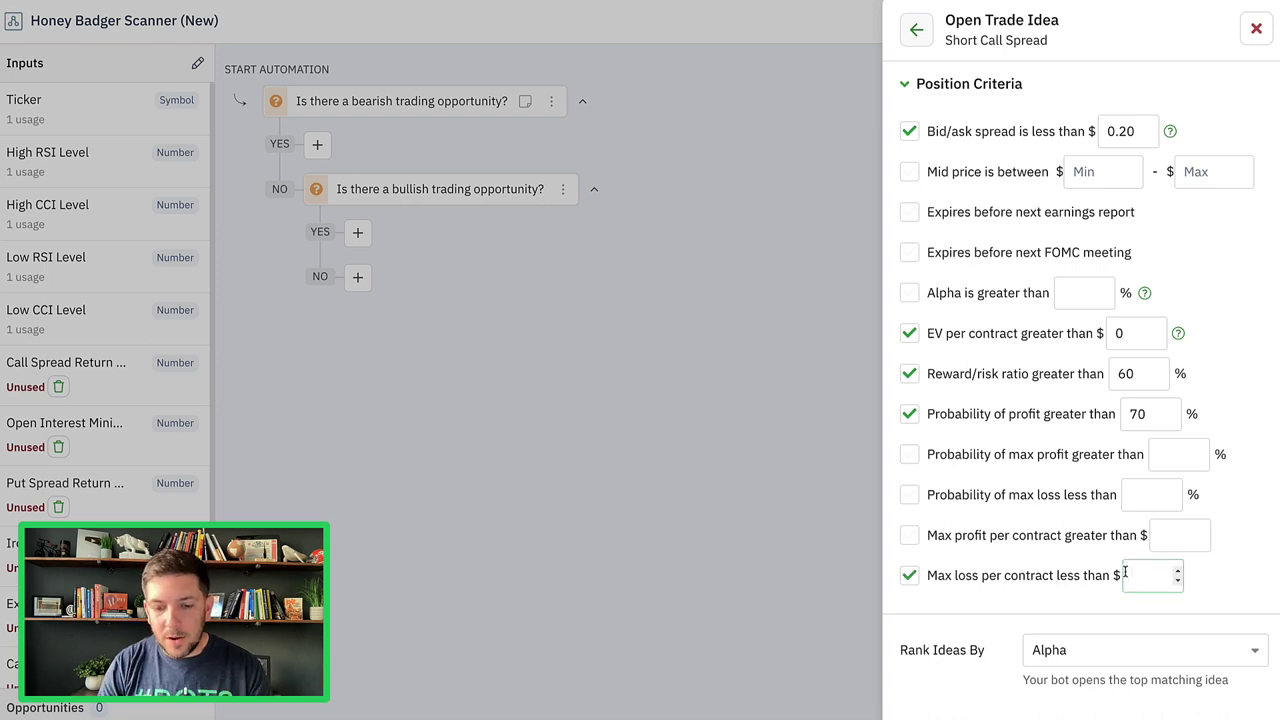
text(500)
click(1213, 568)
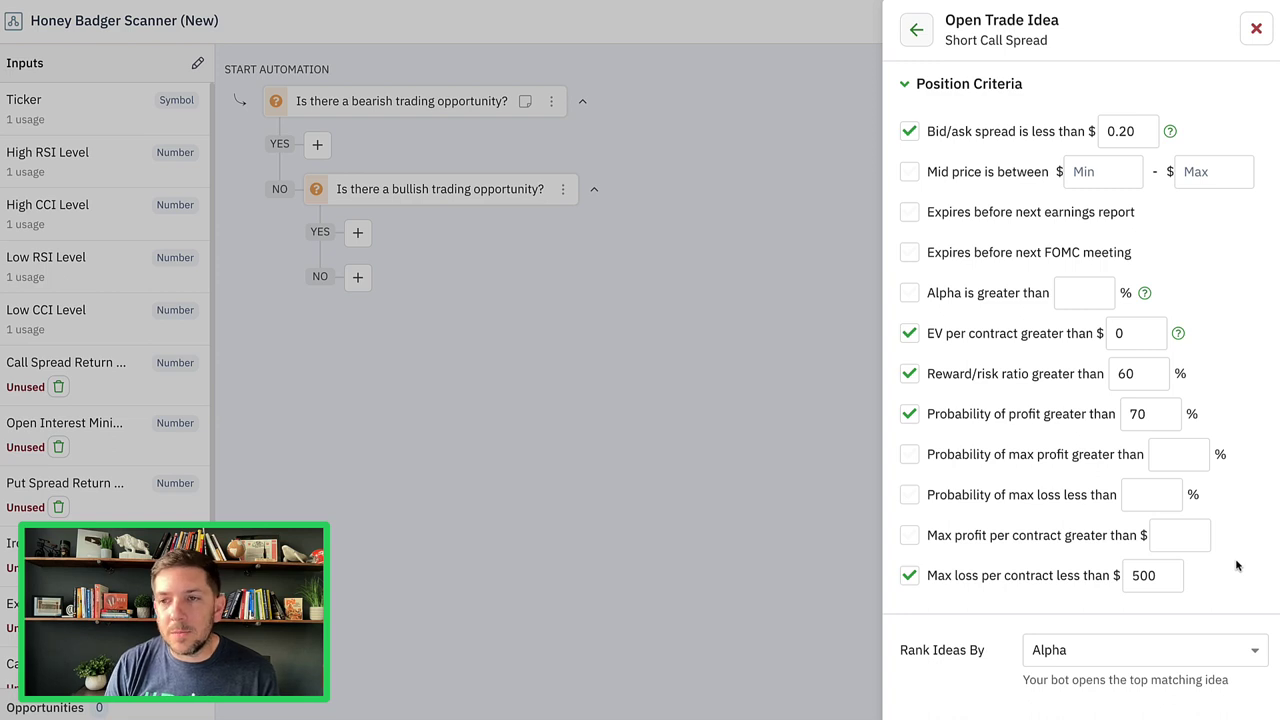
Keep ranking ideas by Alpha and save the trade idea to the bearish YES branch.
scroll(1236, 566, down, 1)
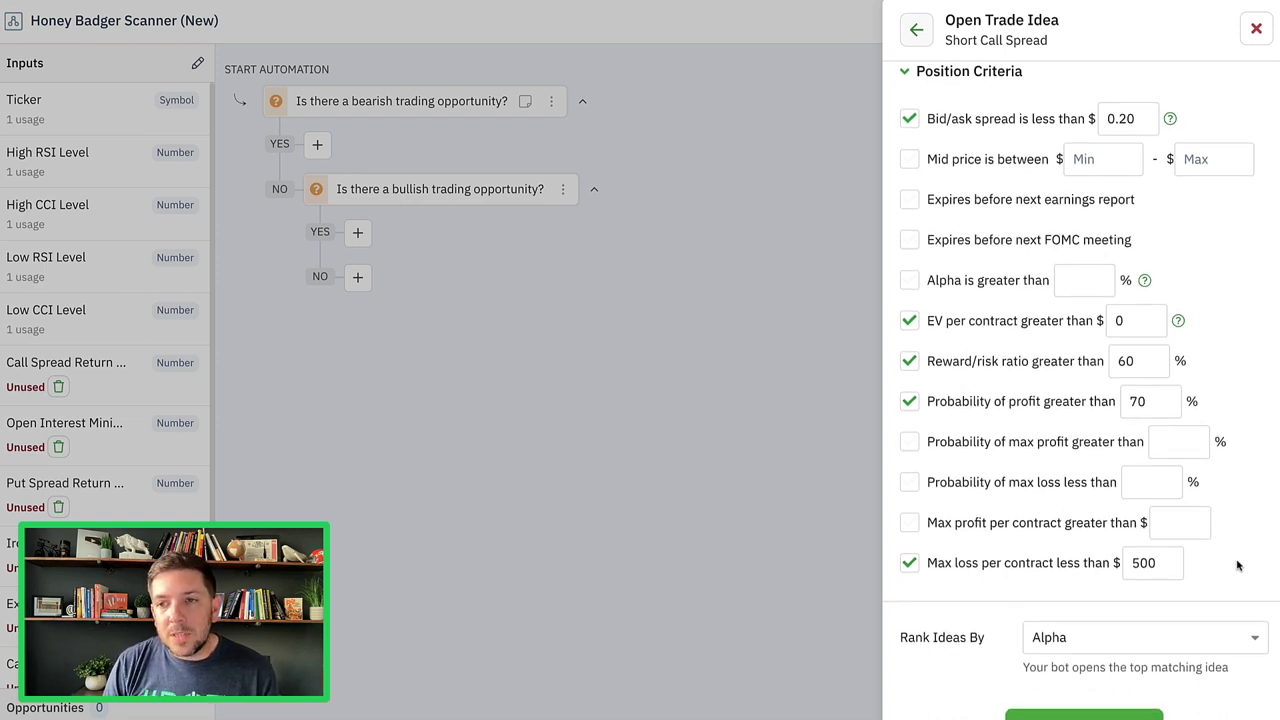
scroll(1236, 566, down, 2)
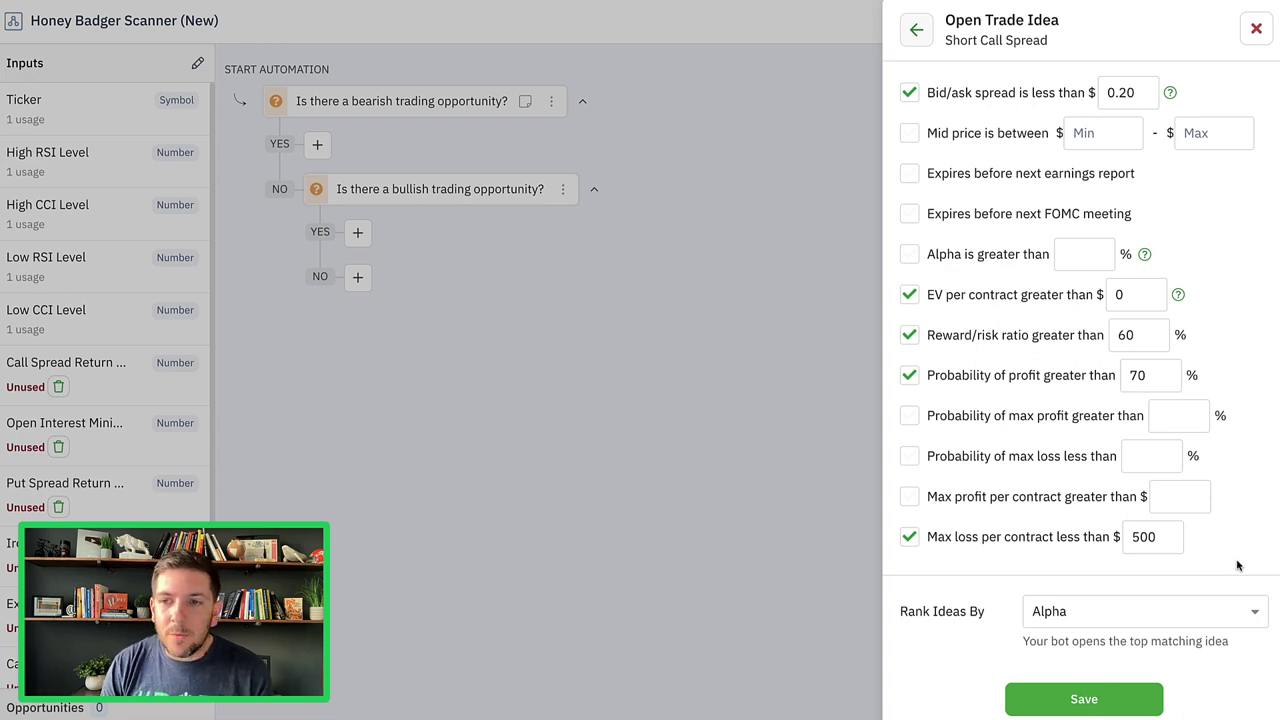
scroll(1236, 566, down, 4)
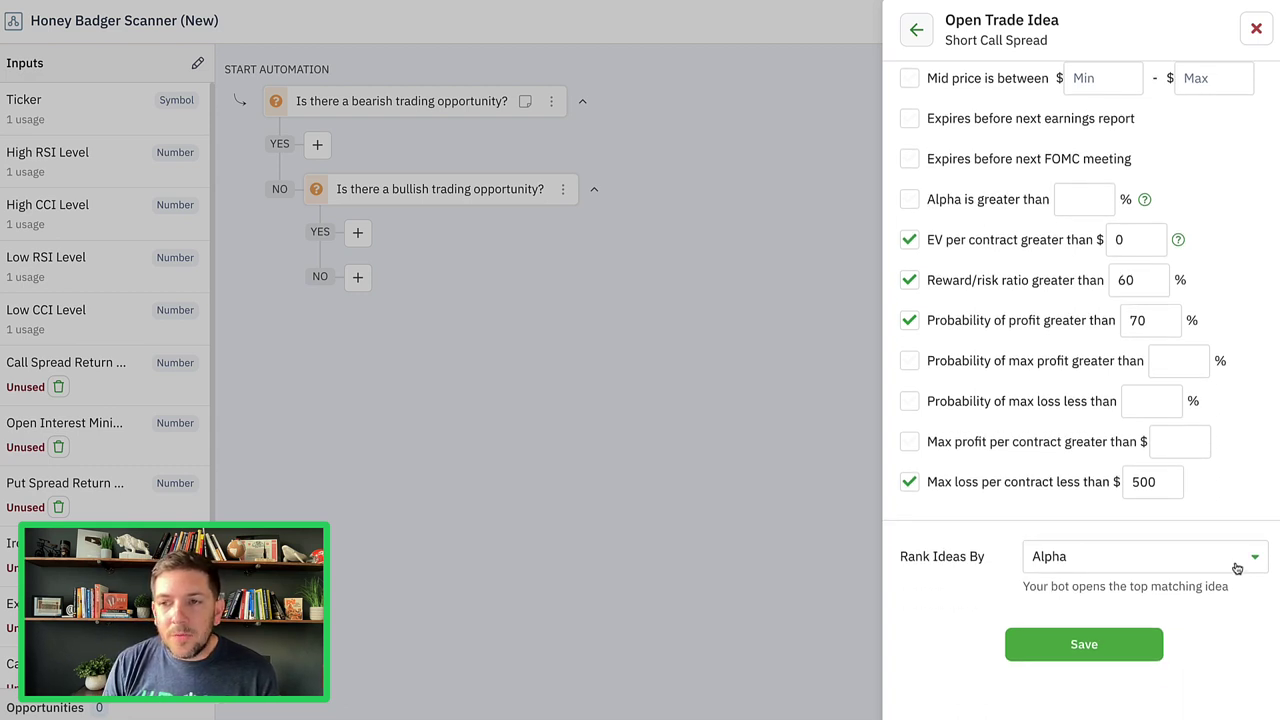
click(1117, 558)
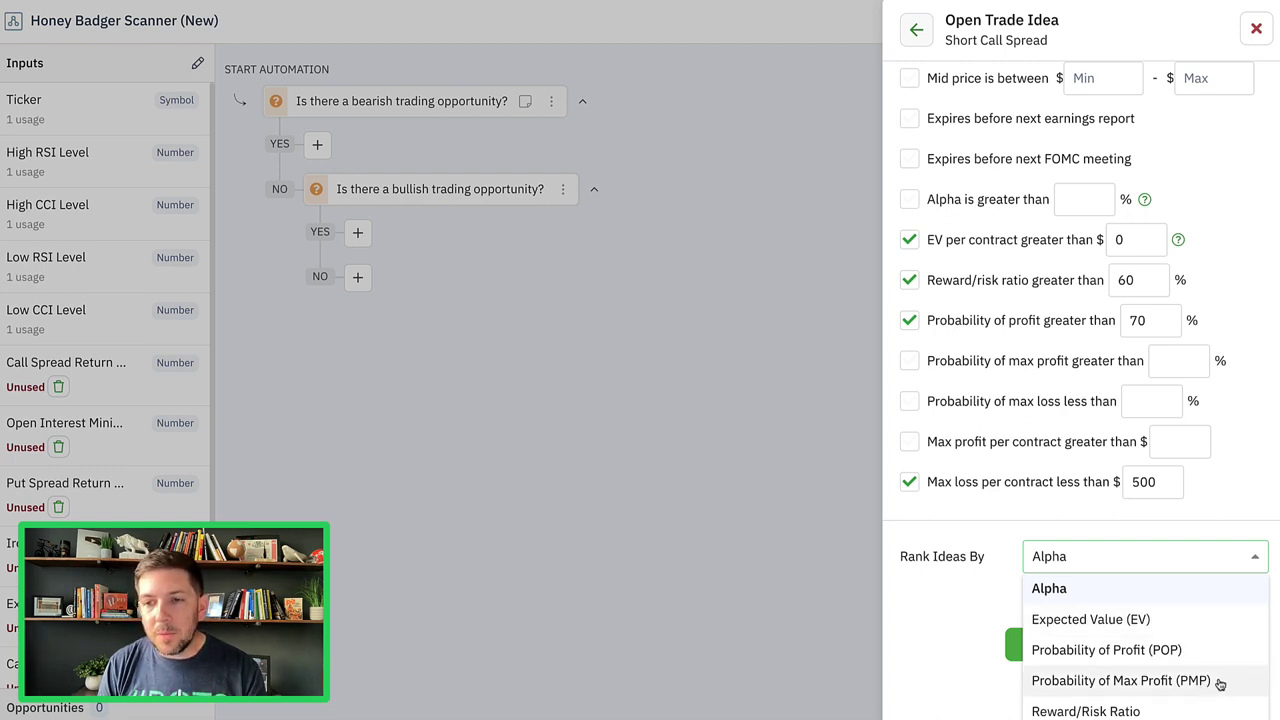
click(1187, 597)
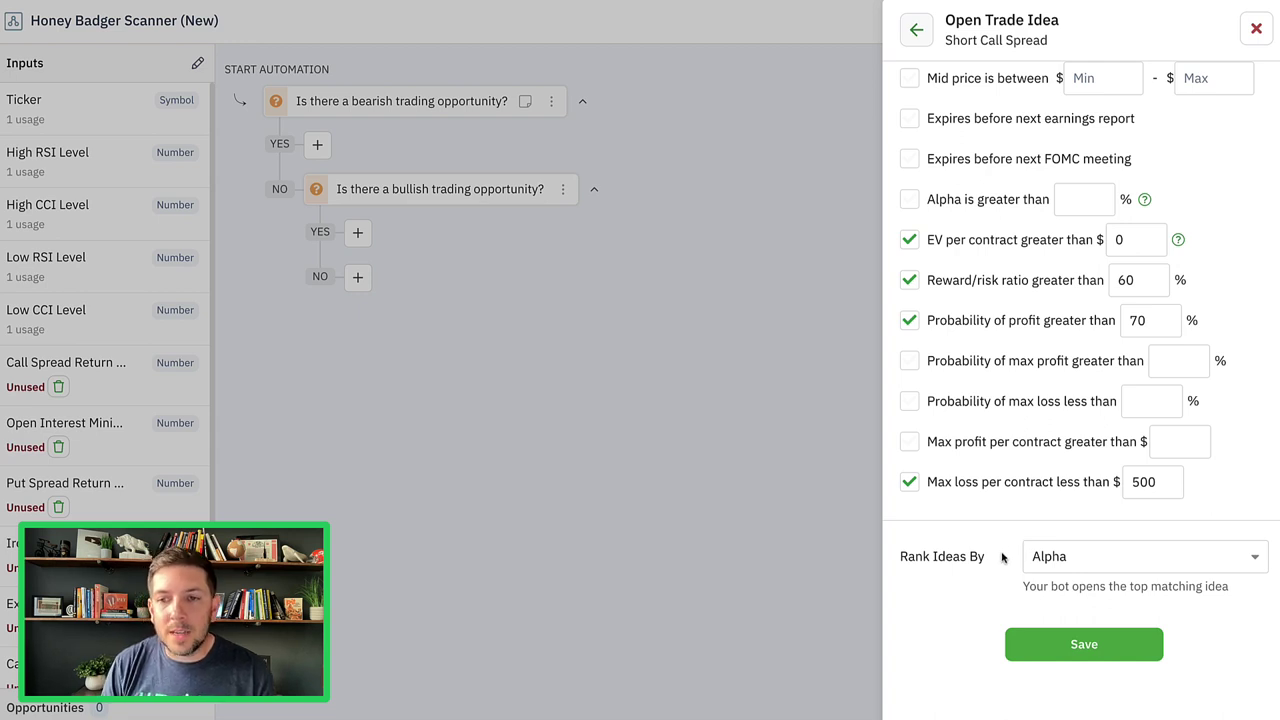
click(1064, 645)
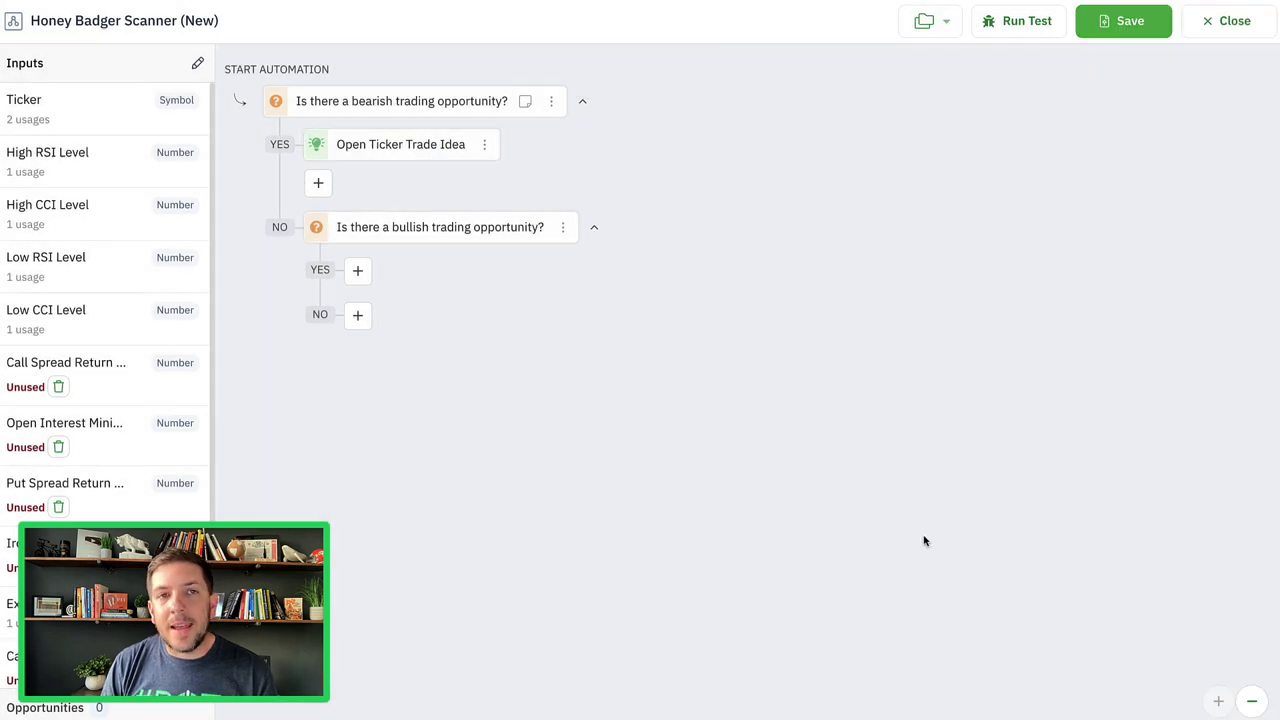
Reopen the bearish Open Ticker Trade Idea, look over its Entry and Position Criteria, and save.
click(436, 150)
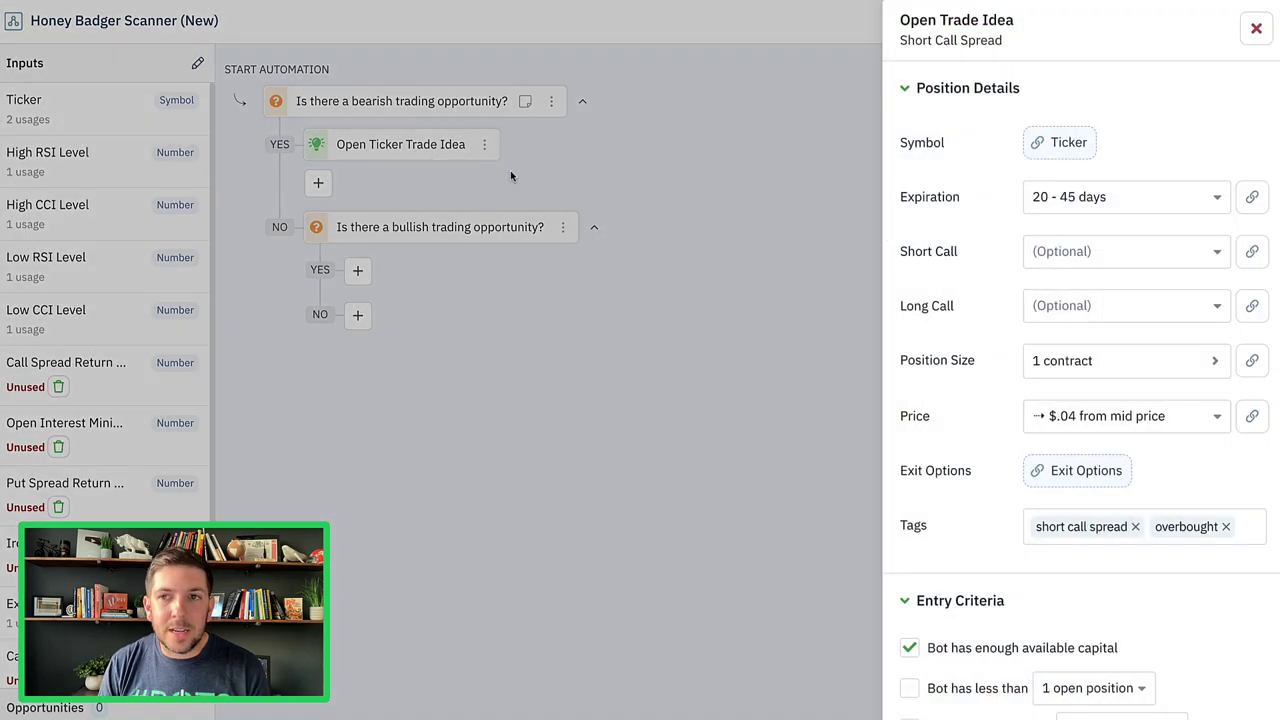
click(986, 96)
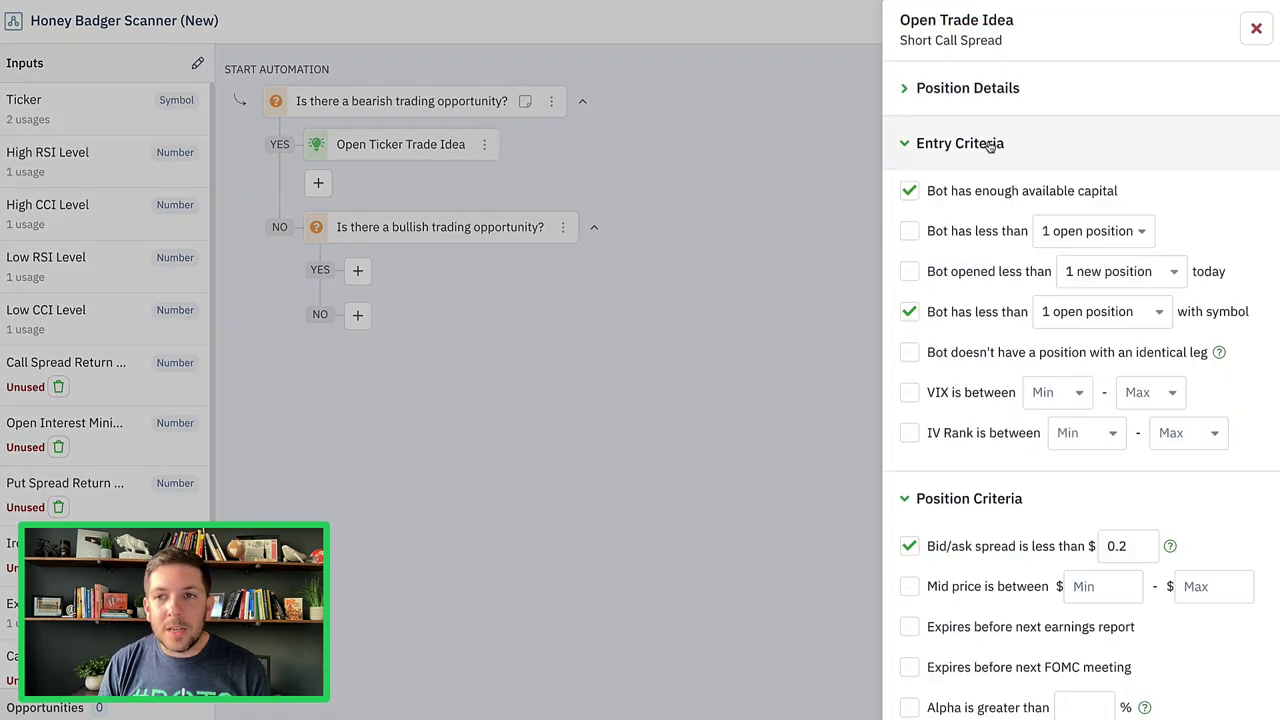
scroll(997, 260, down, 3)
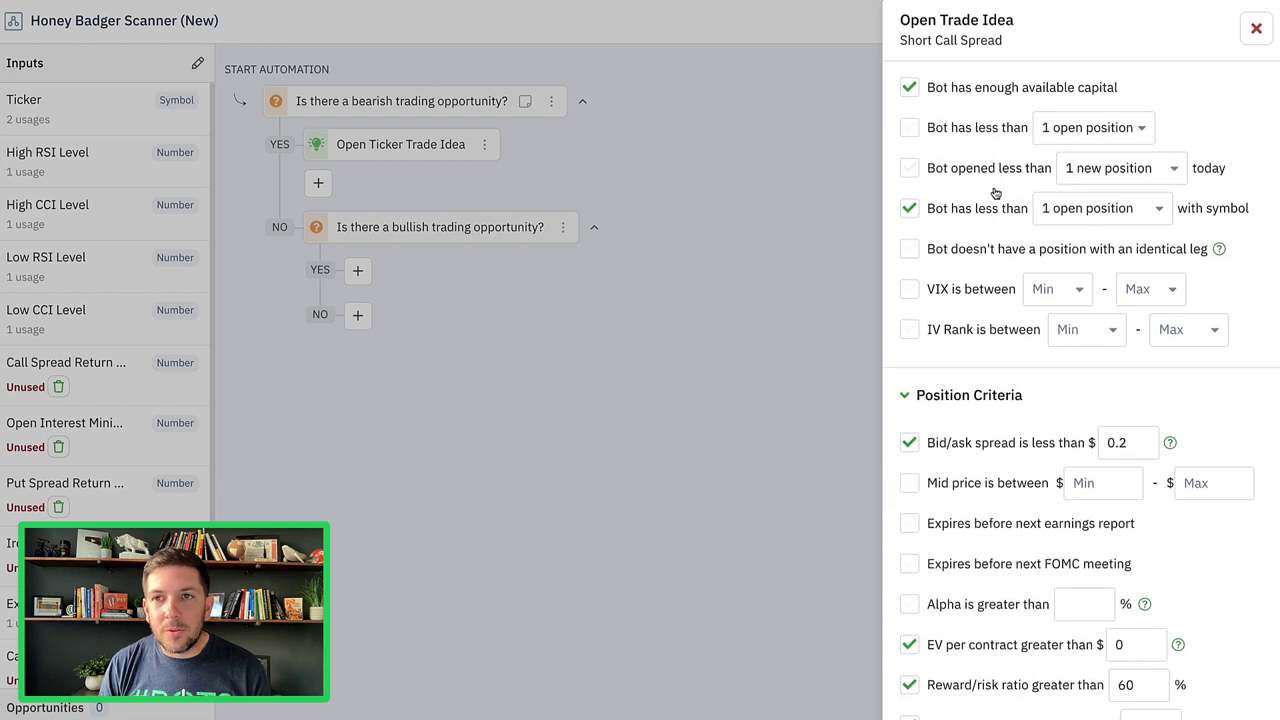
scroll(1006, 377, down, 1)
scroll(1006, 377, up, 4)
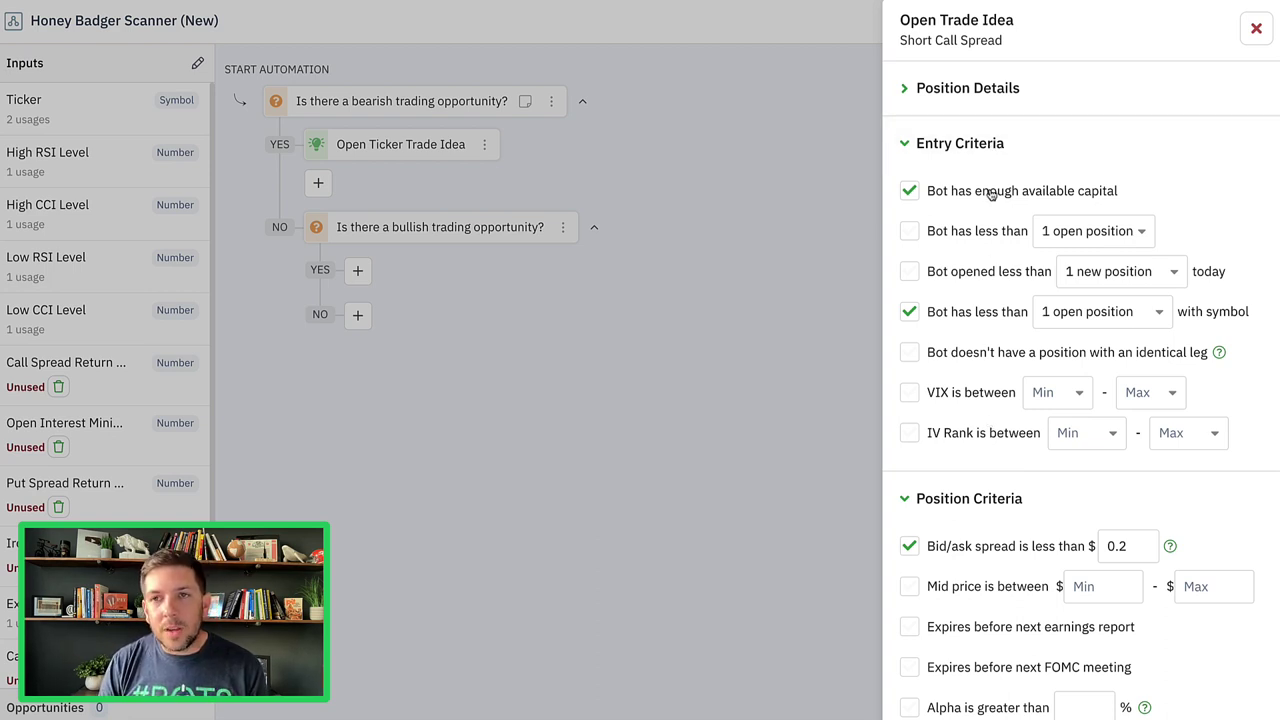
click(983, 146)
scroll(1001, 237, down, 2)
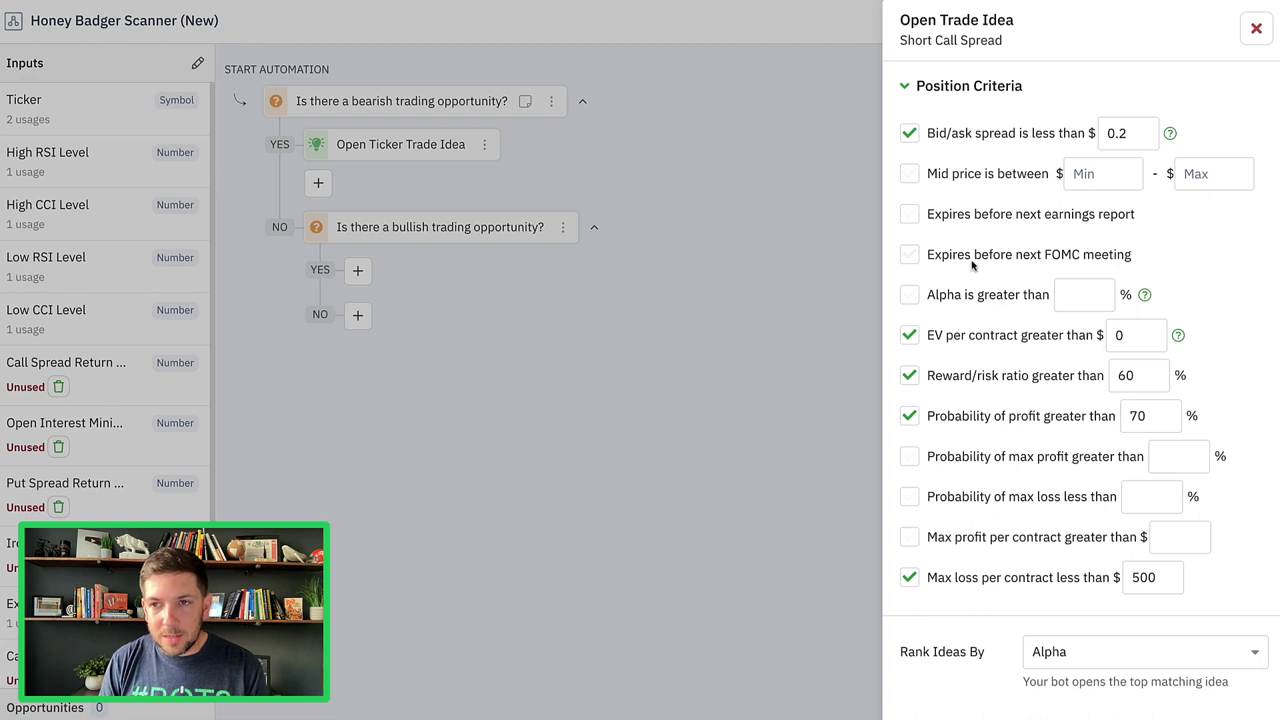
scroll(975, 150, up, 1)
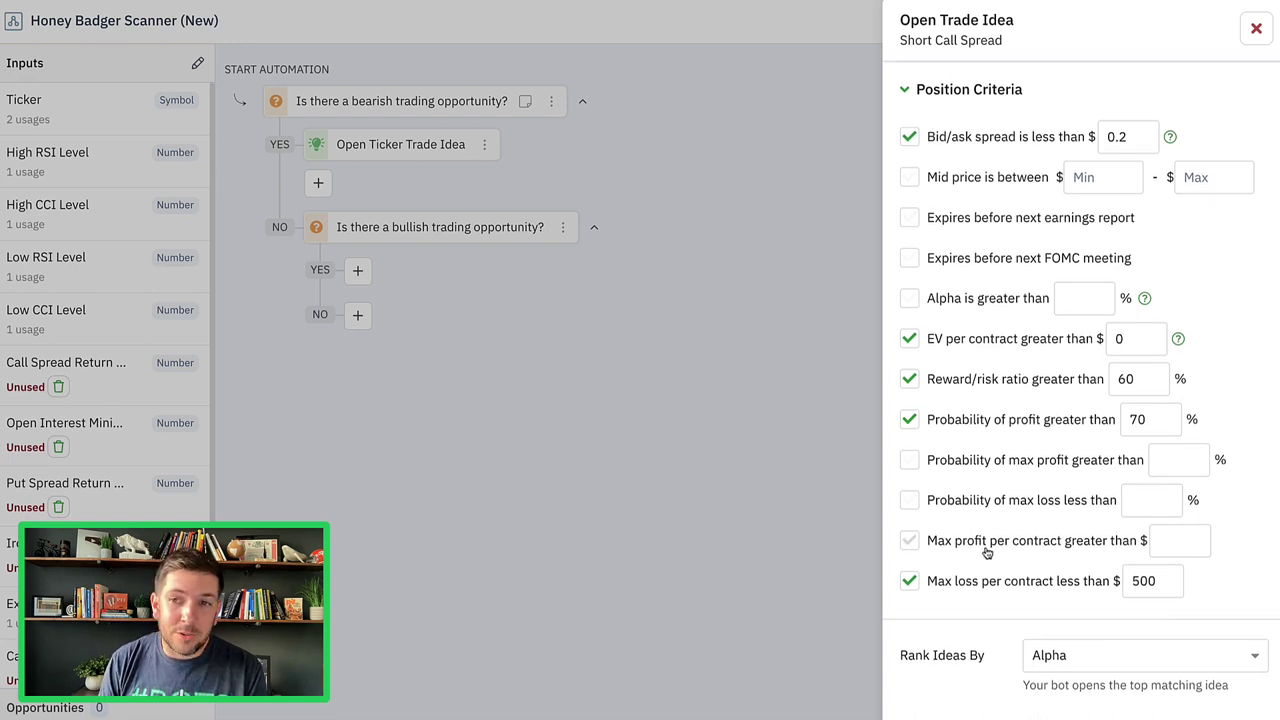
scroll(986, 552, down, 2)
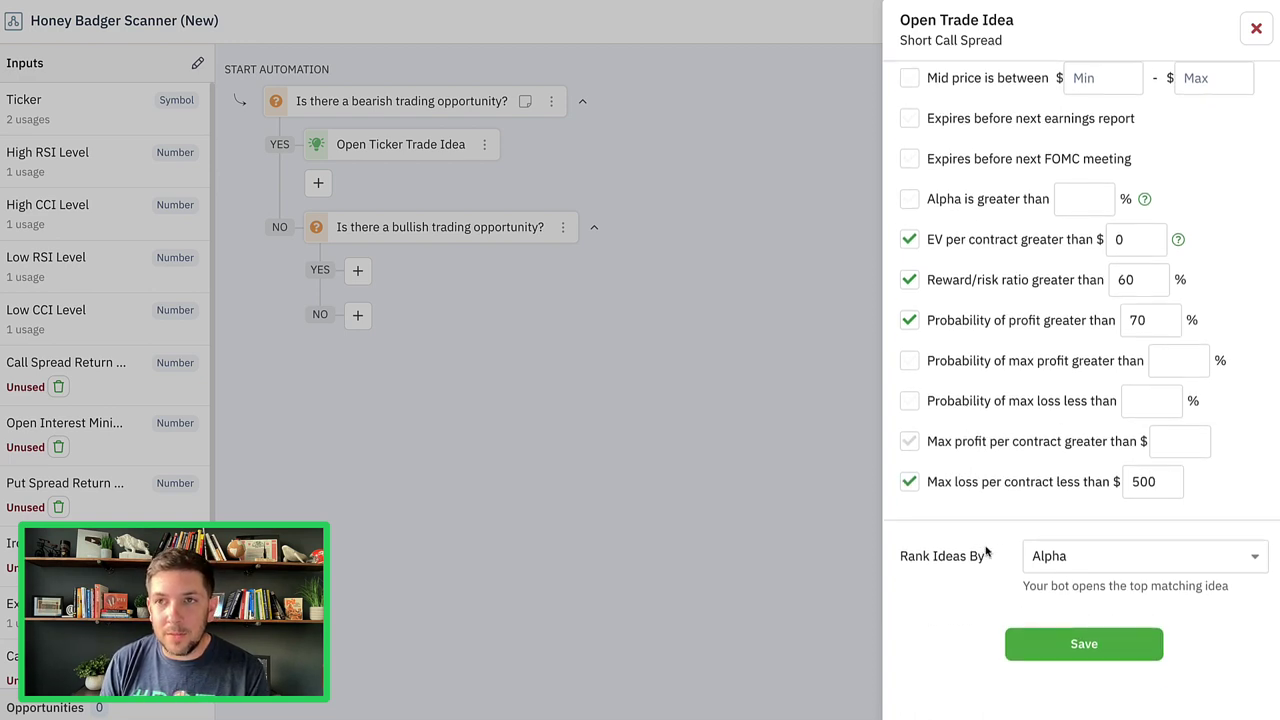
scroll(986, 552, up, 3)
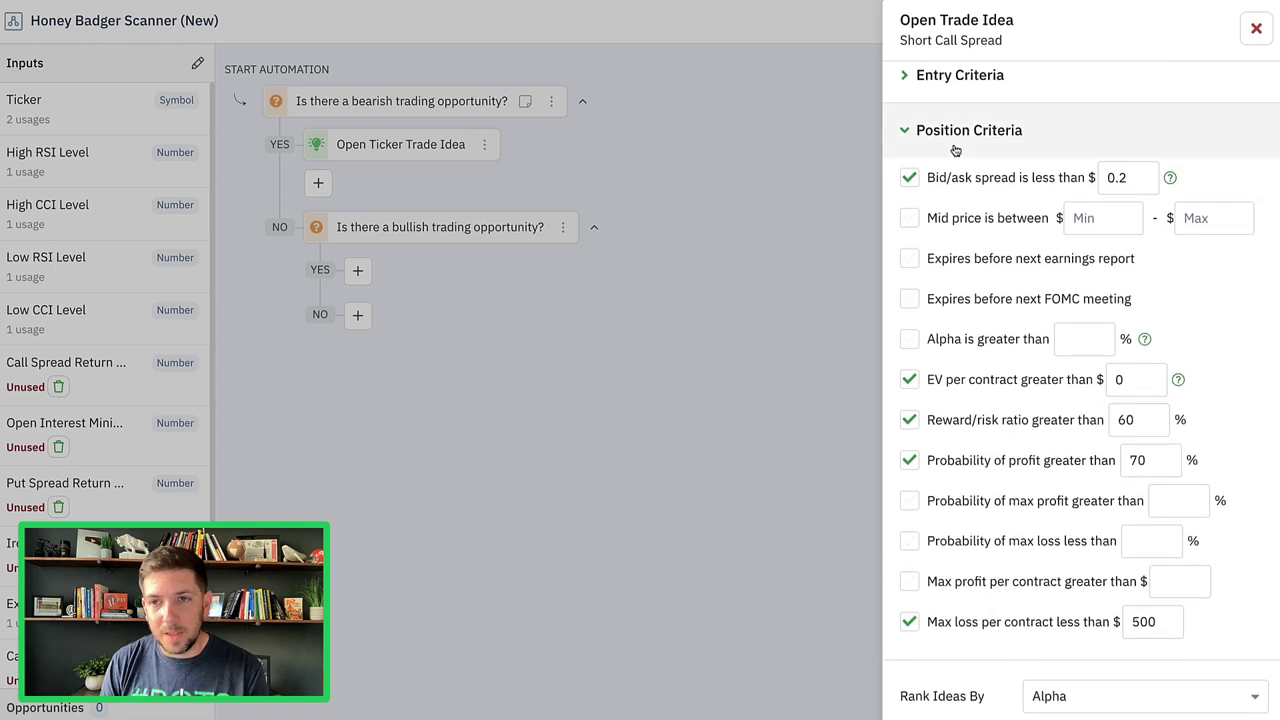
scroll(997, 486, down, 2)
click(1044, 650)
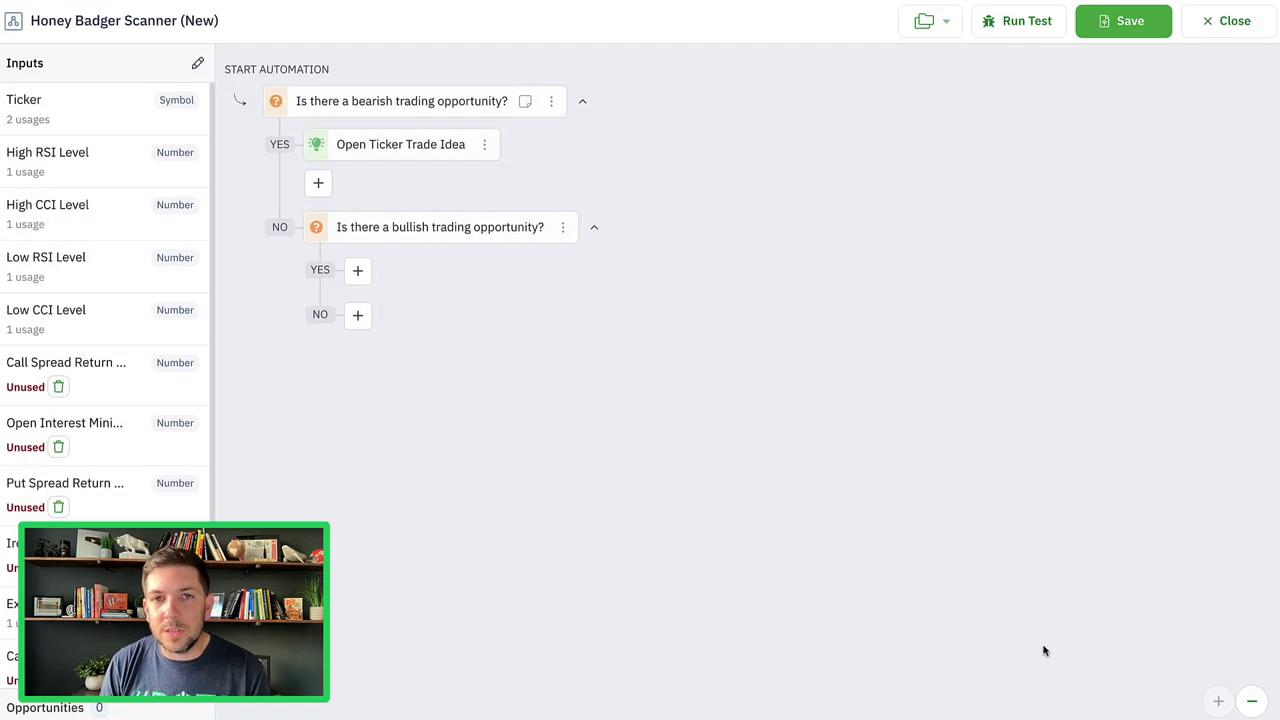
Add a Short Put Spread trade idea on the bullish YES branch using the Ticker input as symbol.
click(358, 272)
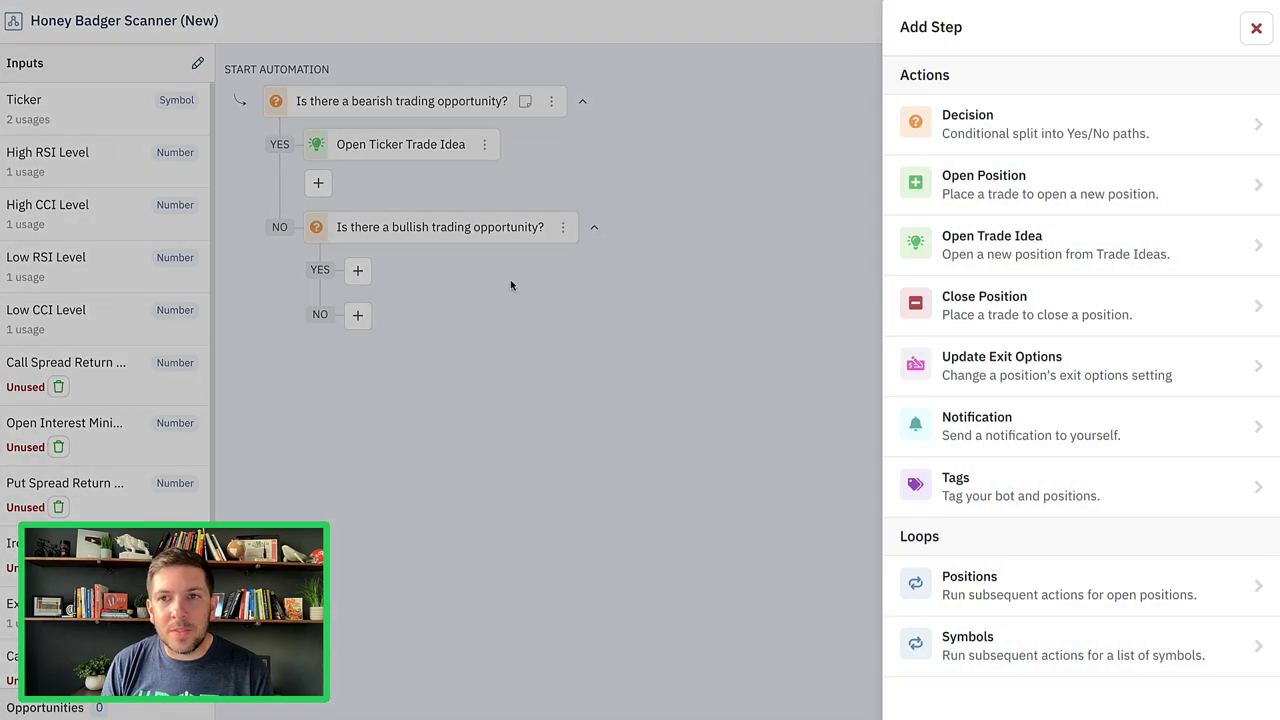
click(1038, 262)
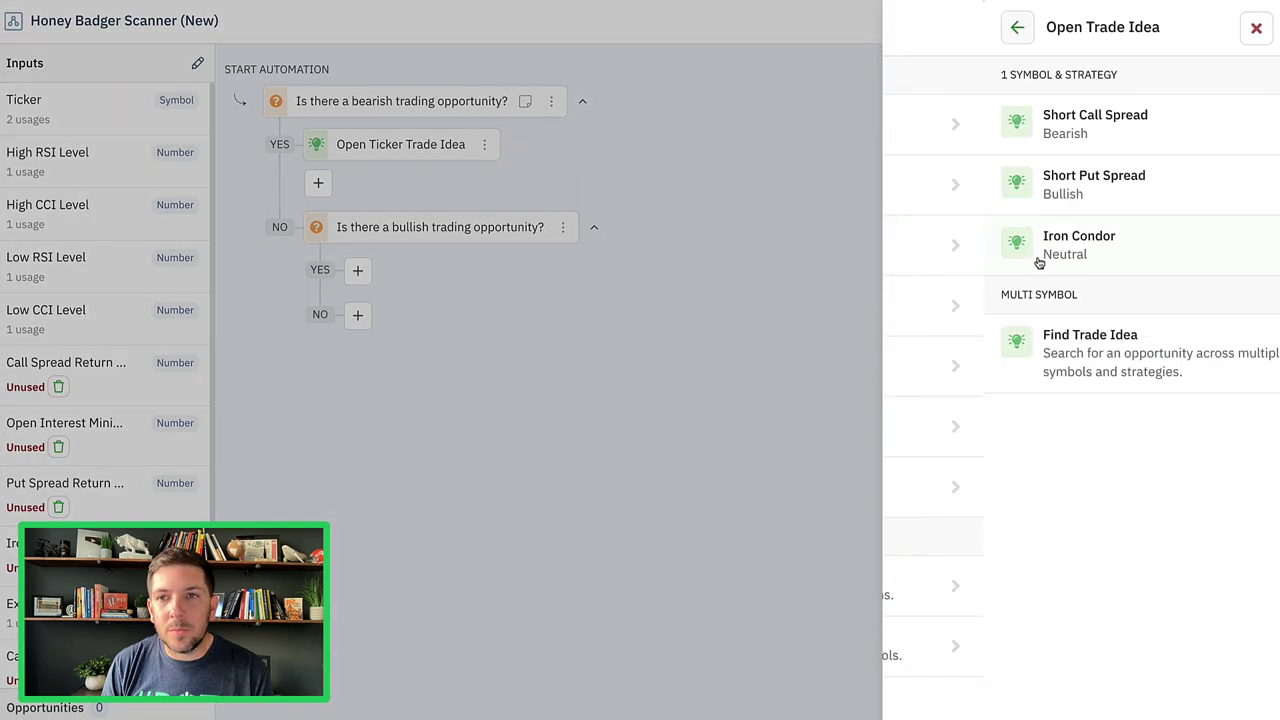
click(1122, 200)
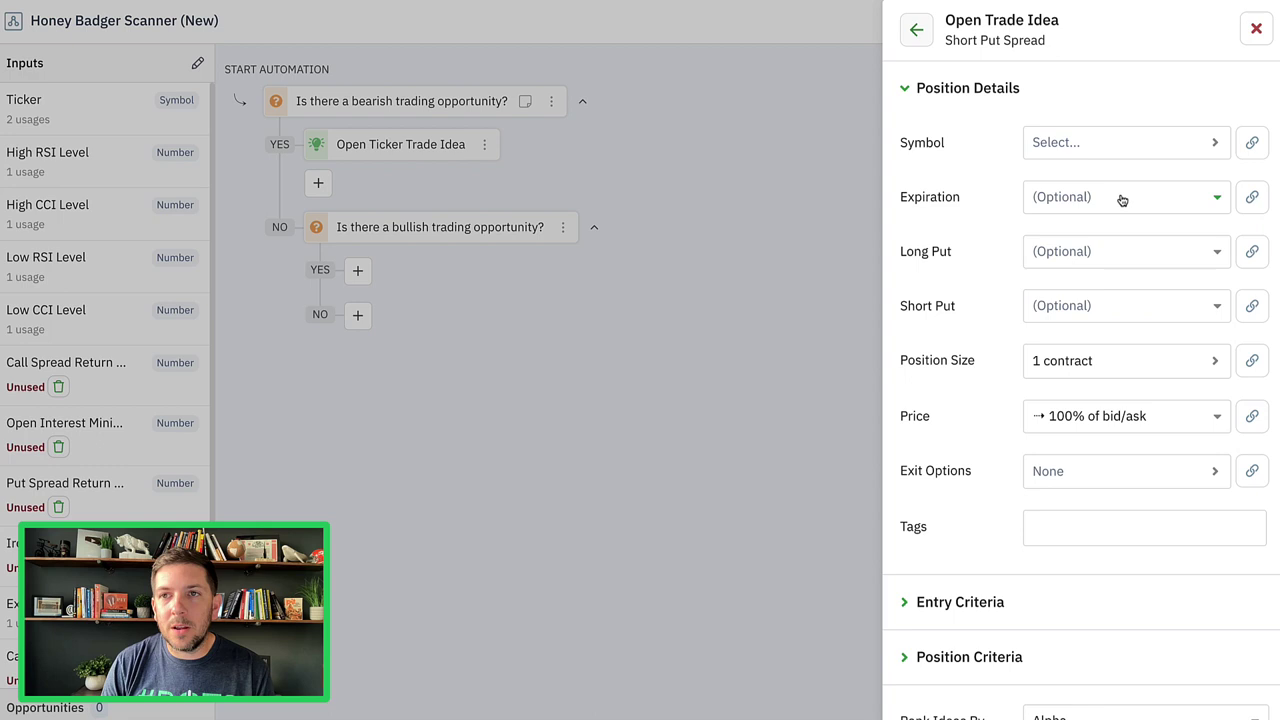
click(1246, 141)
click(1037, 176)
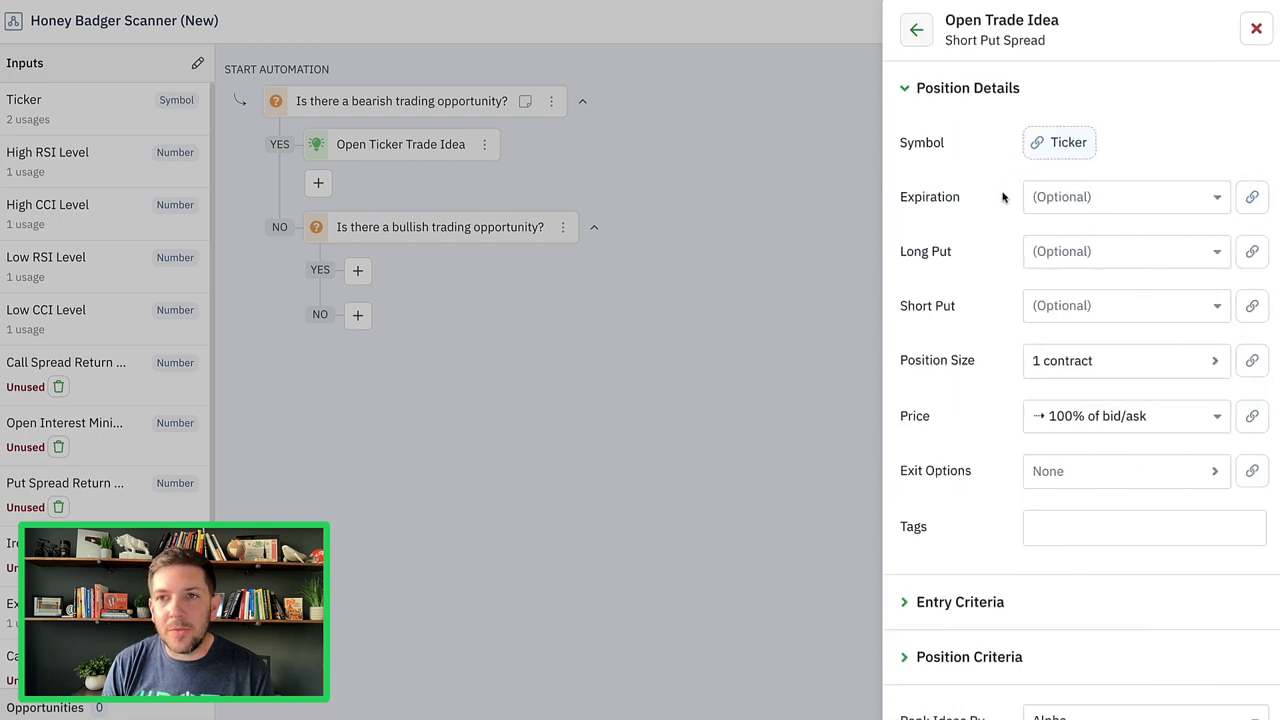
Set the expiration range to 20–45 days.
click(1074, 197)
click(1075, 237)
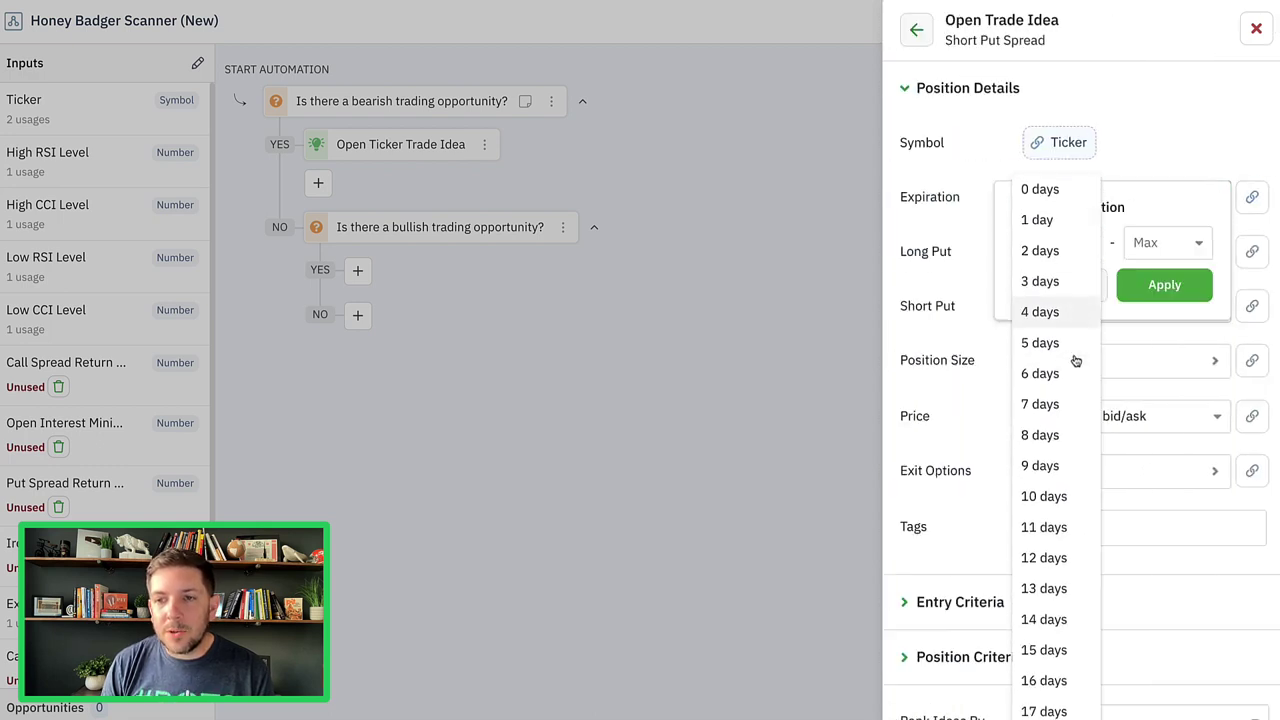
click(1055, 638)
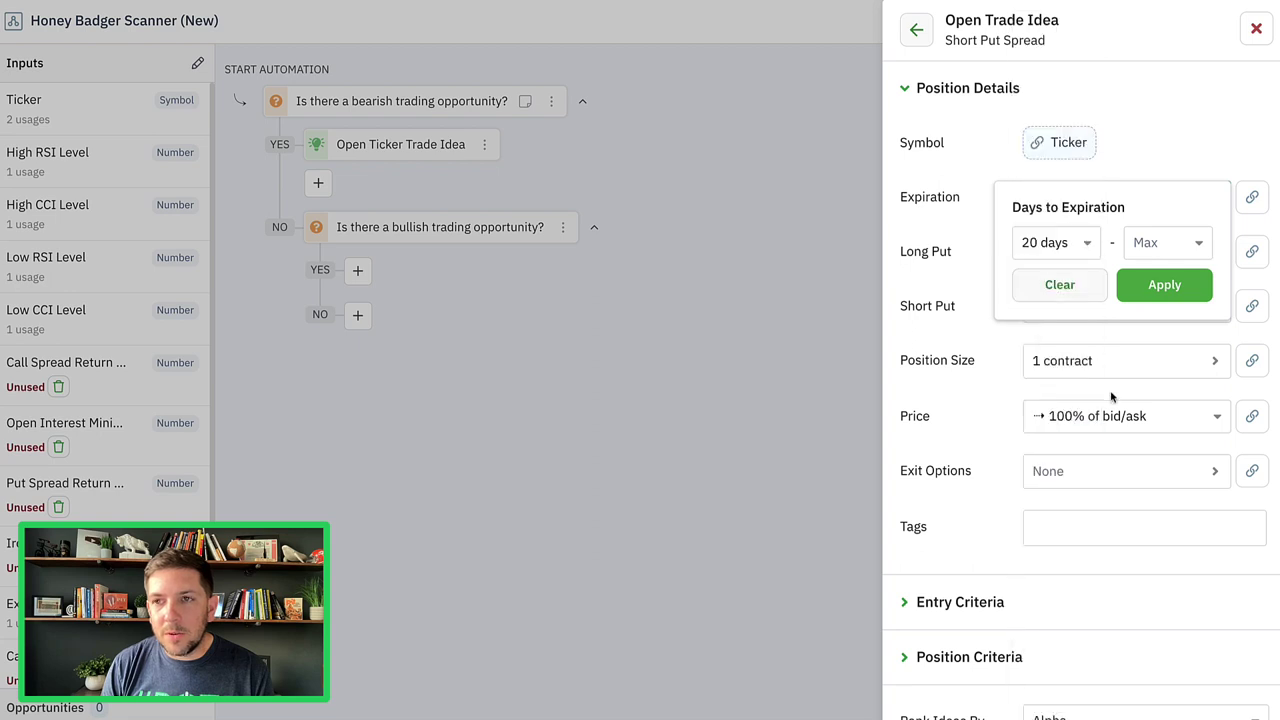
click(1190, 248)
scroll(1187, 698, down, 5)
click(1180, 710)
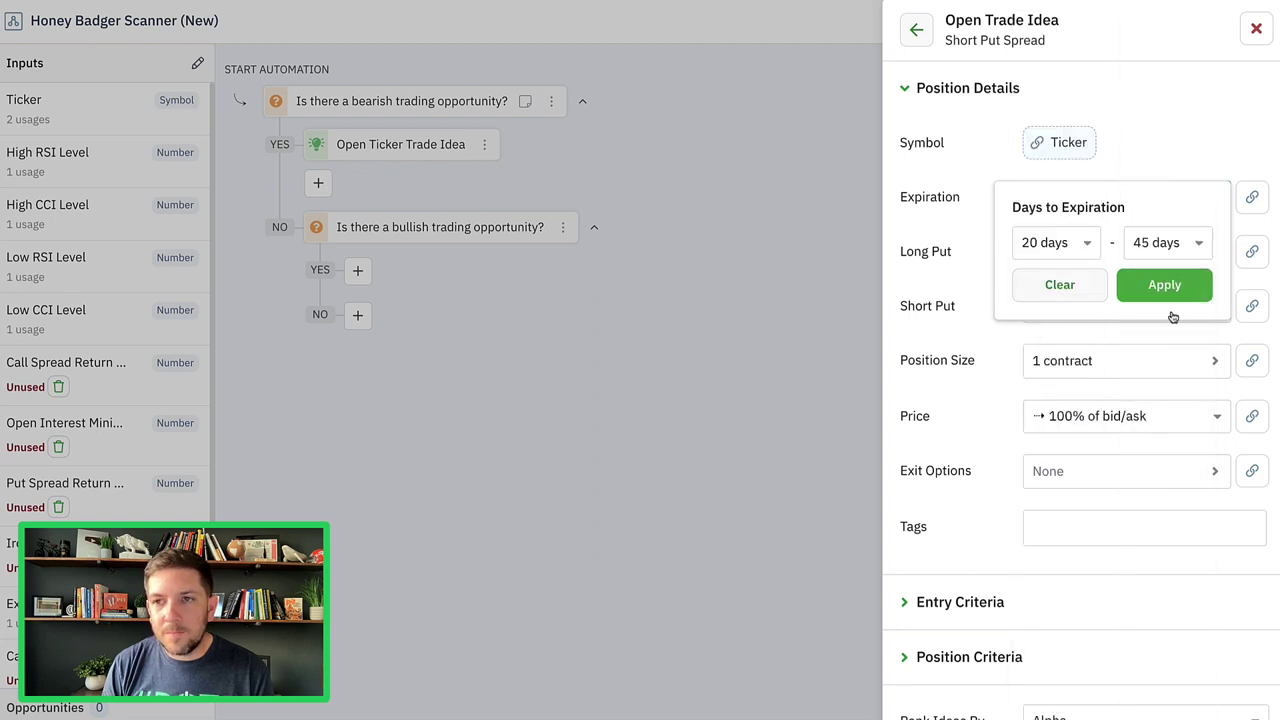
click(1175, 292)
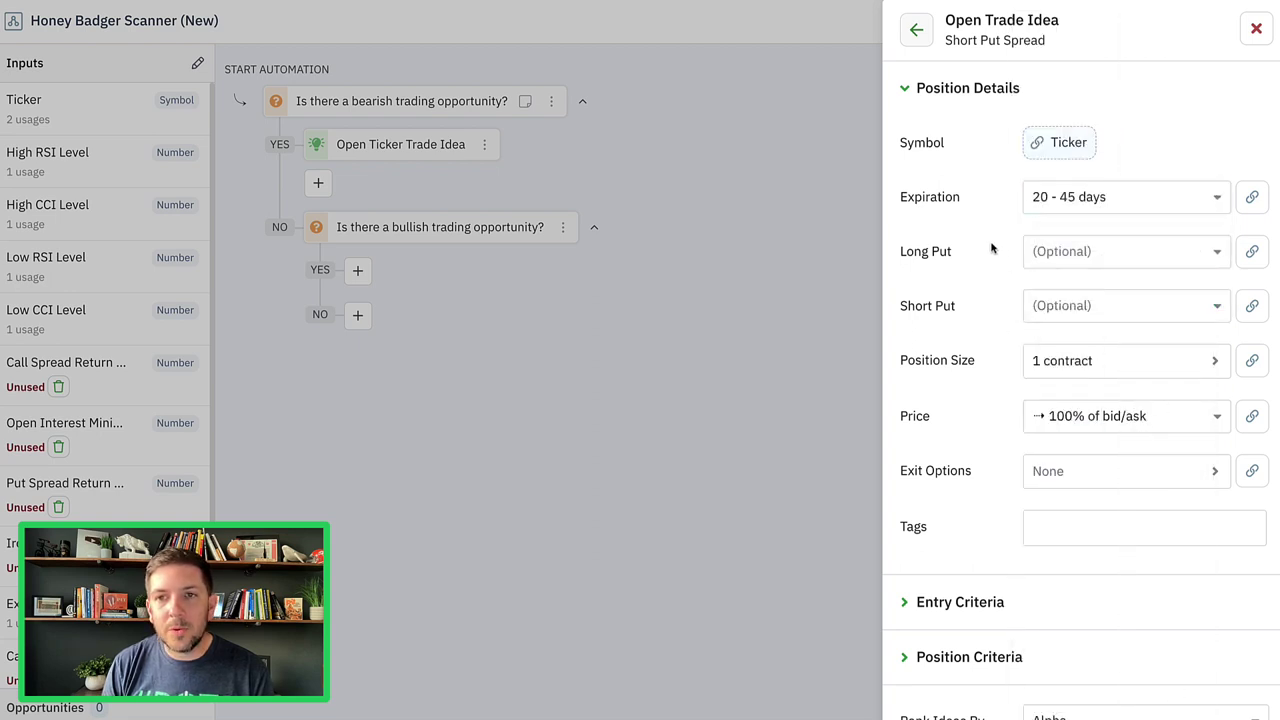
Set pricing to $0.04 from the mid price.
click(1183, 421)
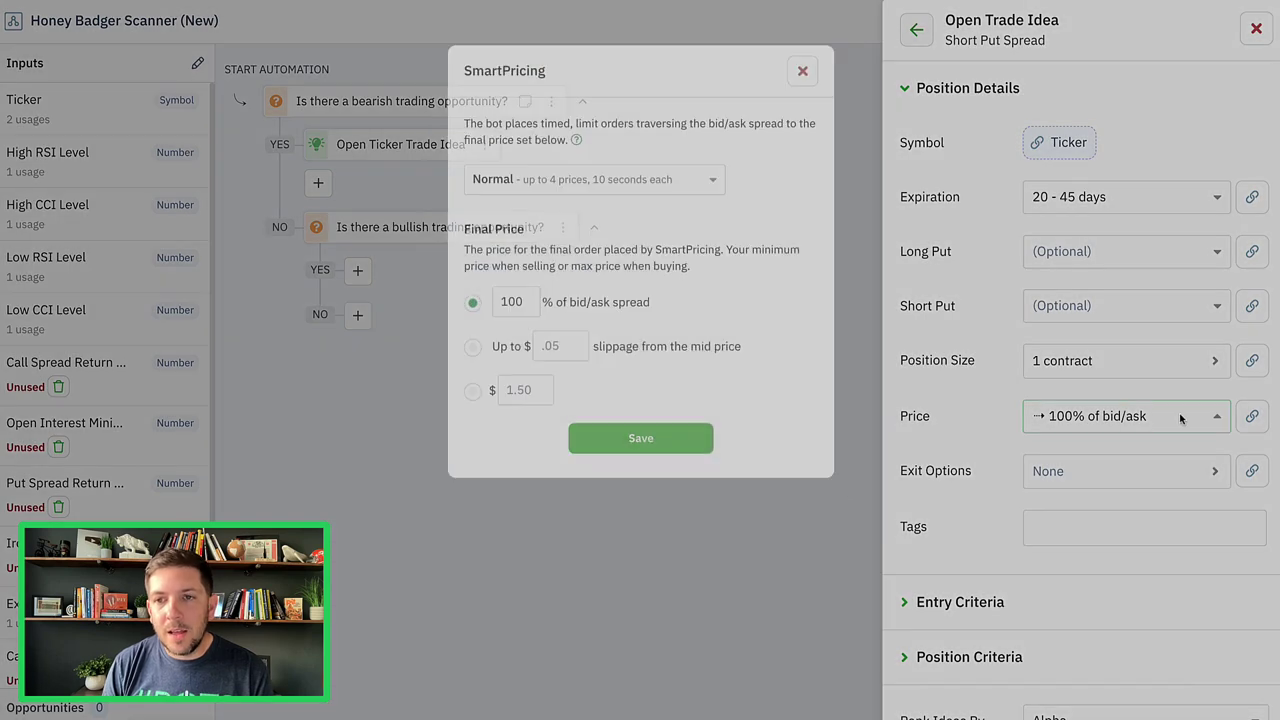
click(463, 364)
click(550, 354)
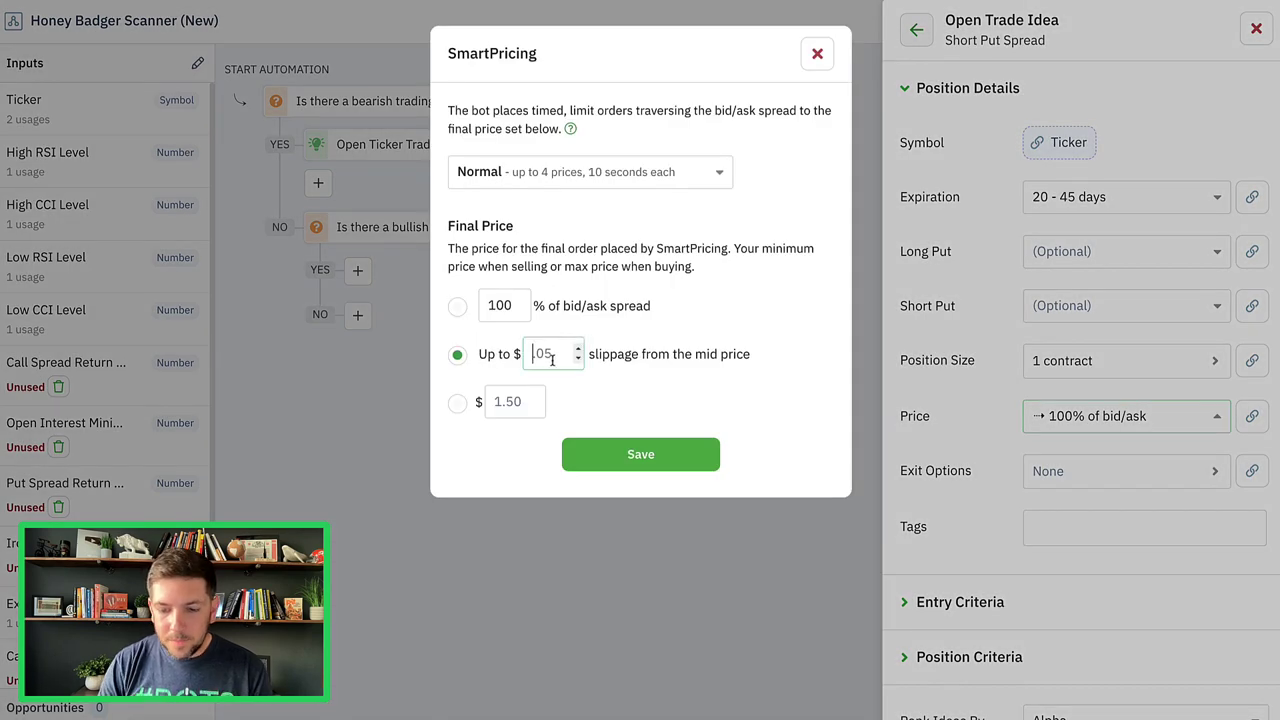
text(0.04)
click(600, 450)
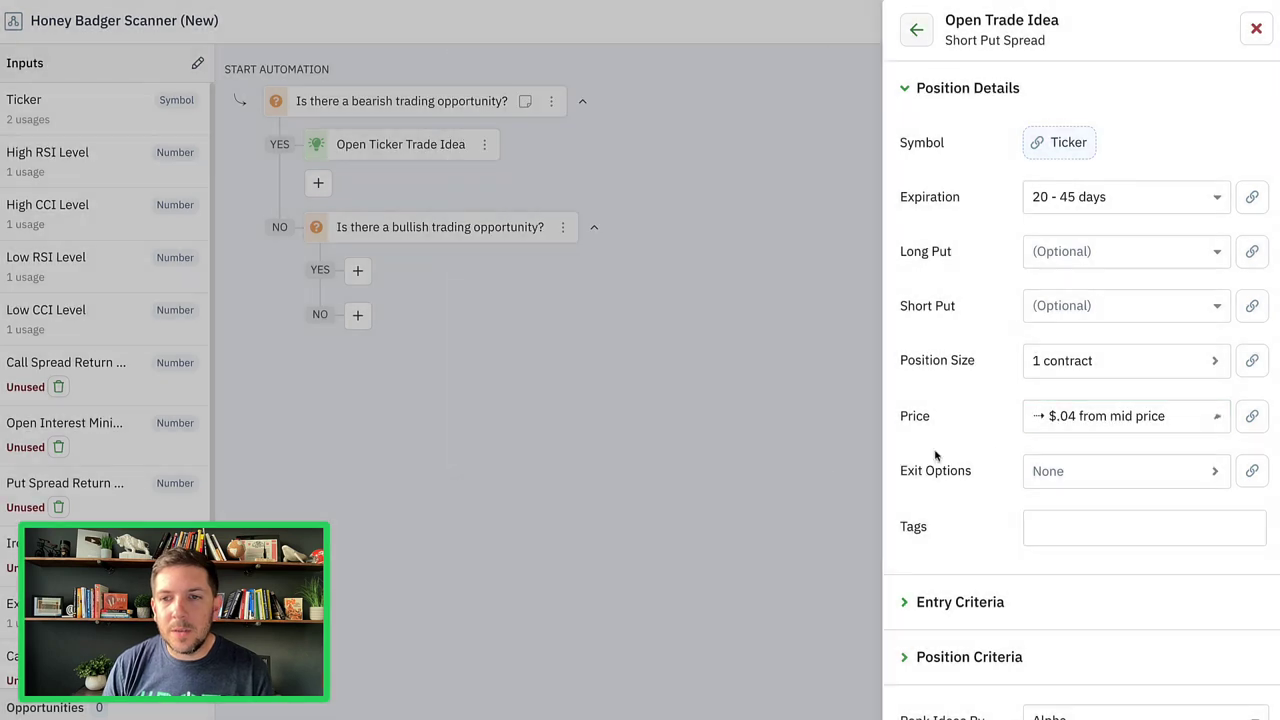
scroll(940, 440, down, 3)
click(1251, 350)
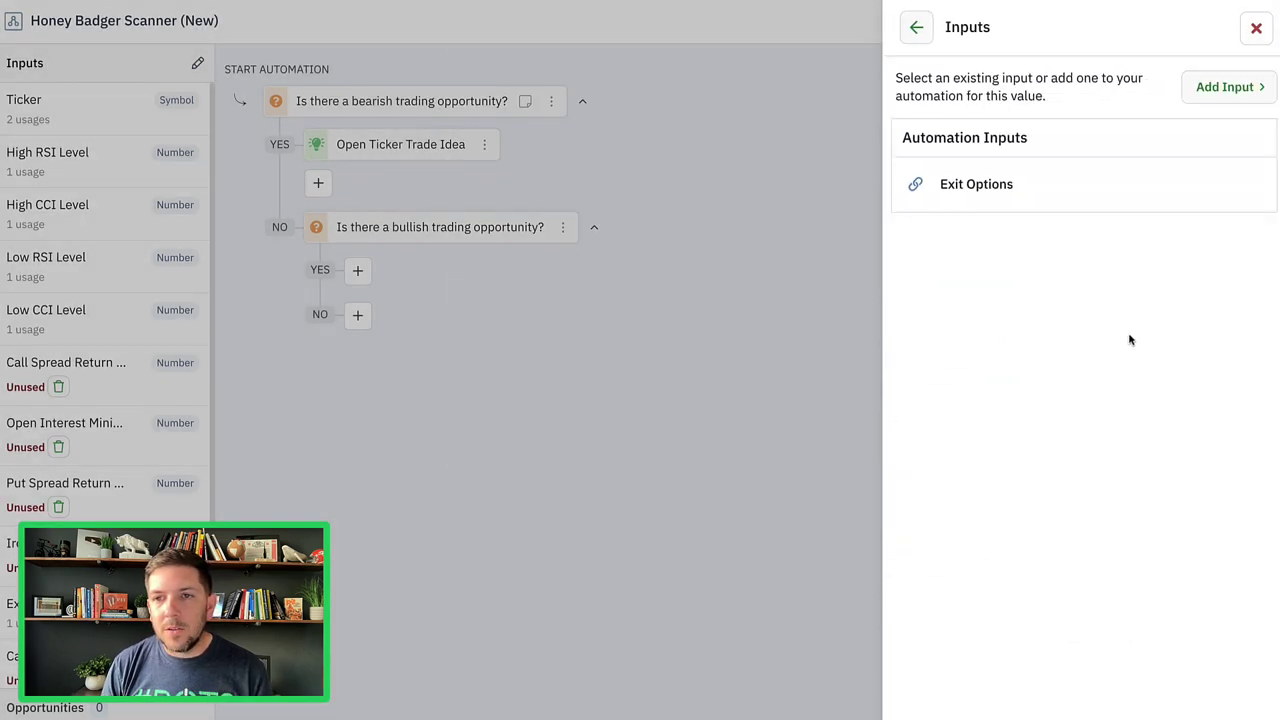
Link exit options to the Exit Options input and tag the idea 'short put spread' and 'oversold'.
click(991, 187)
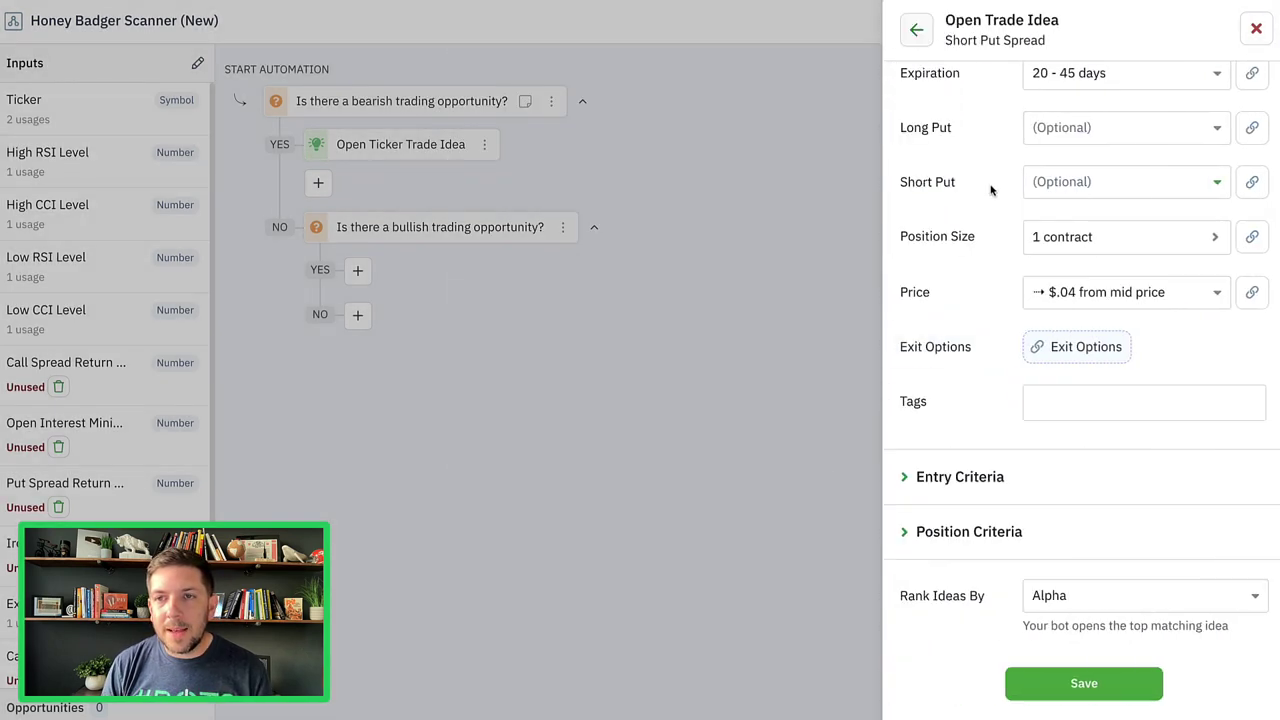
click(1078, 404)
text(oversol)
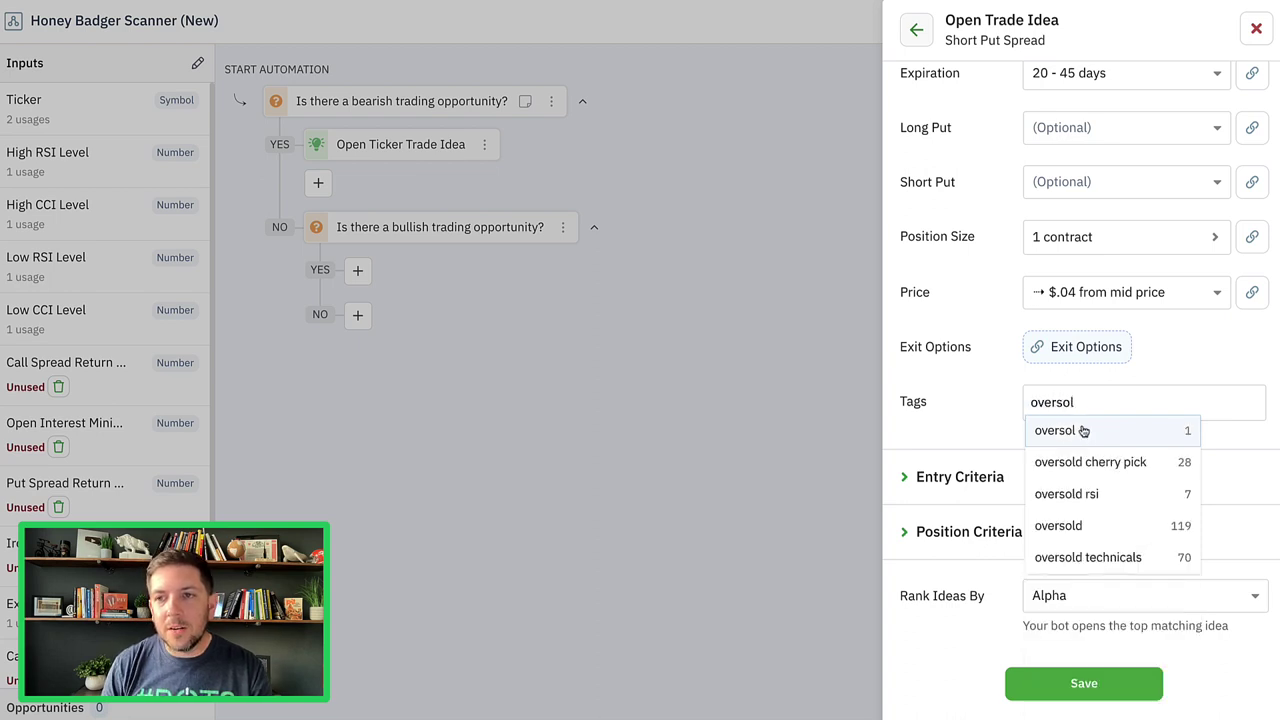
click(1060, 525)
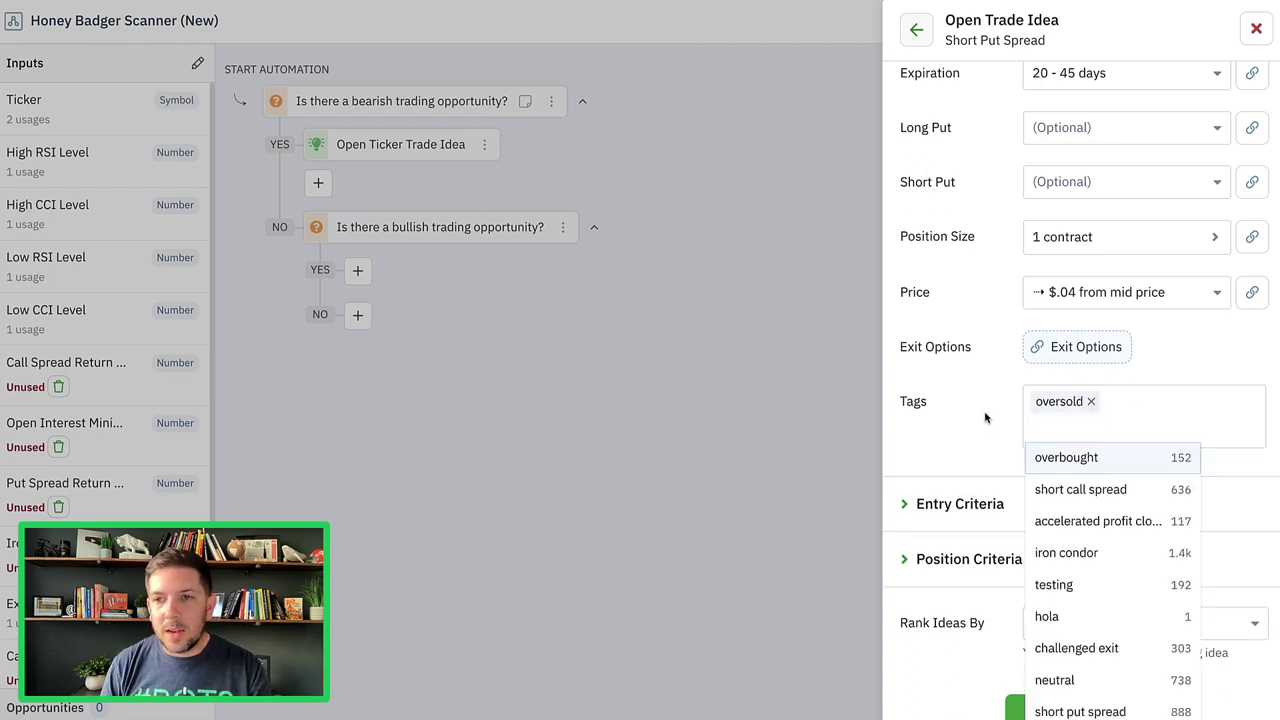
click(1091, 401)
text(short put)
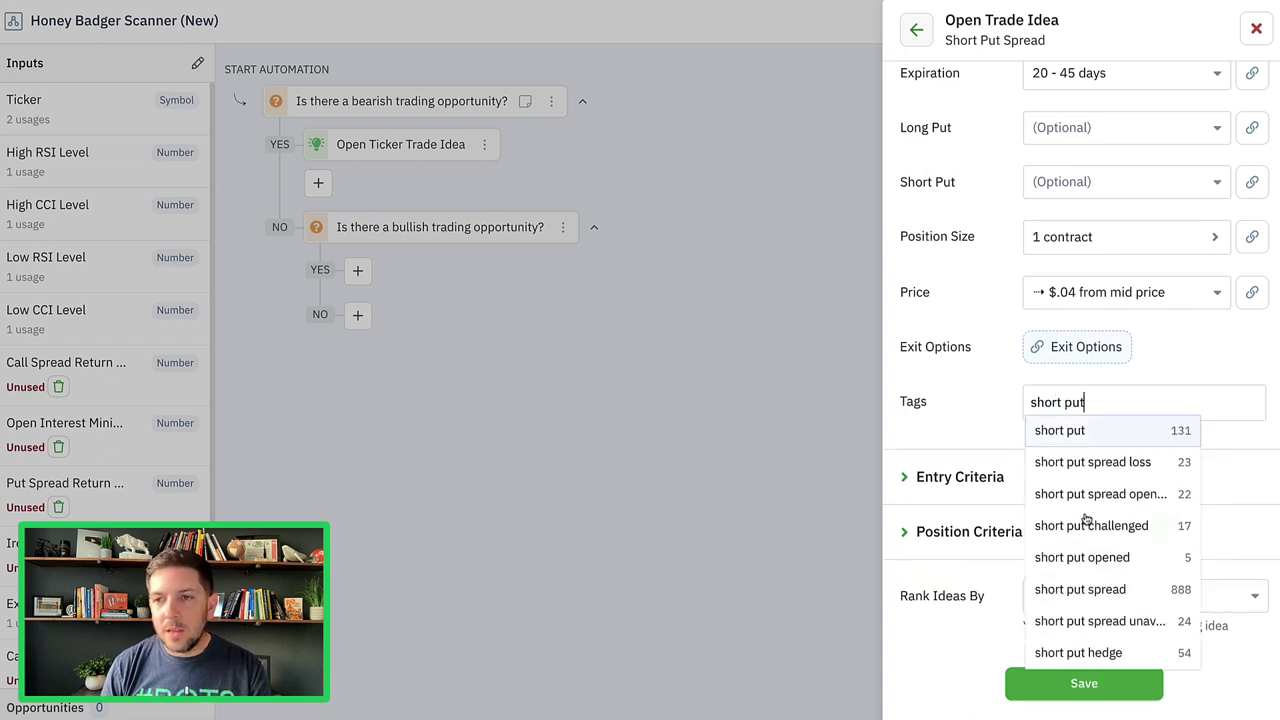
click(1090, 592)
text(oversold)
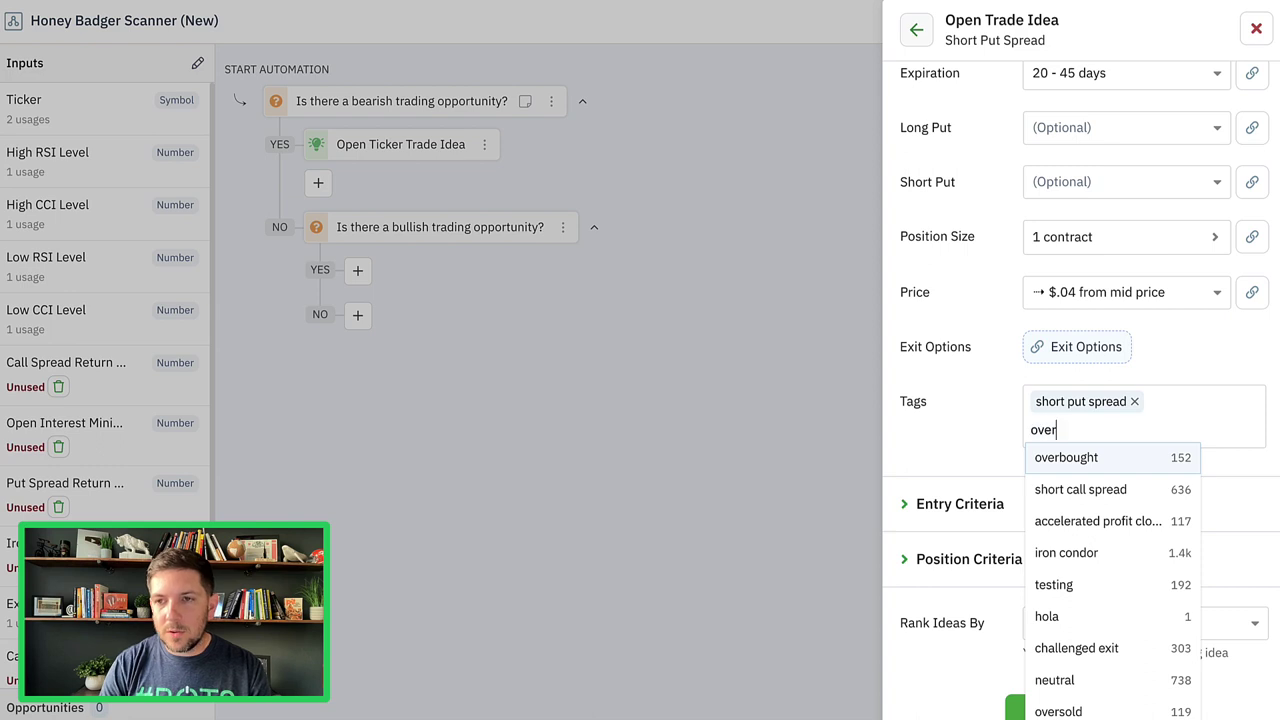
click(1085, 463)
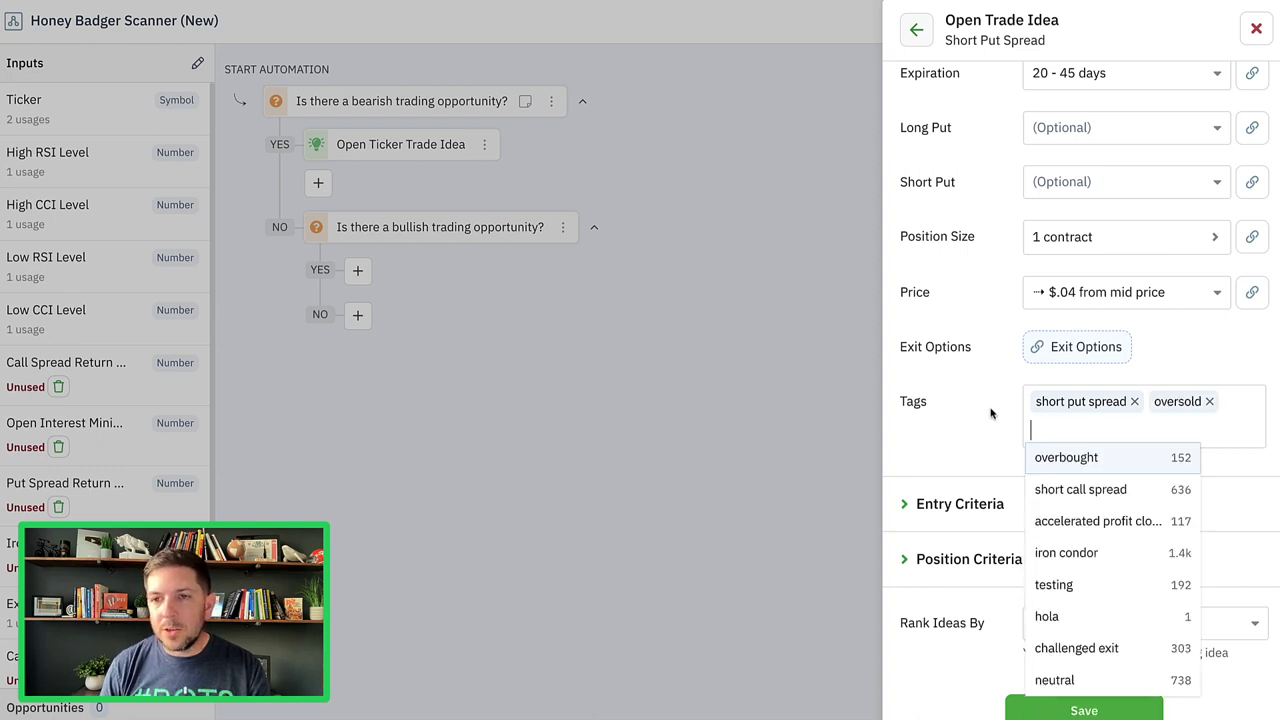
click(992, 415)
click(985, 487)
scroll(989, 355, down, 5)
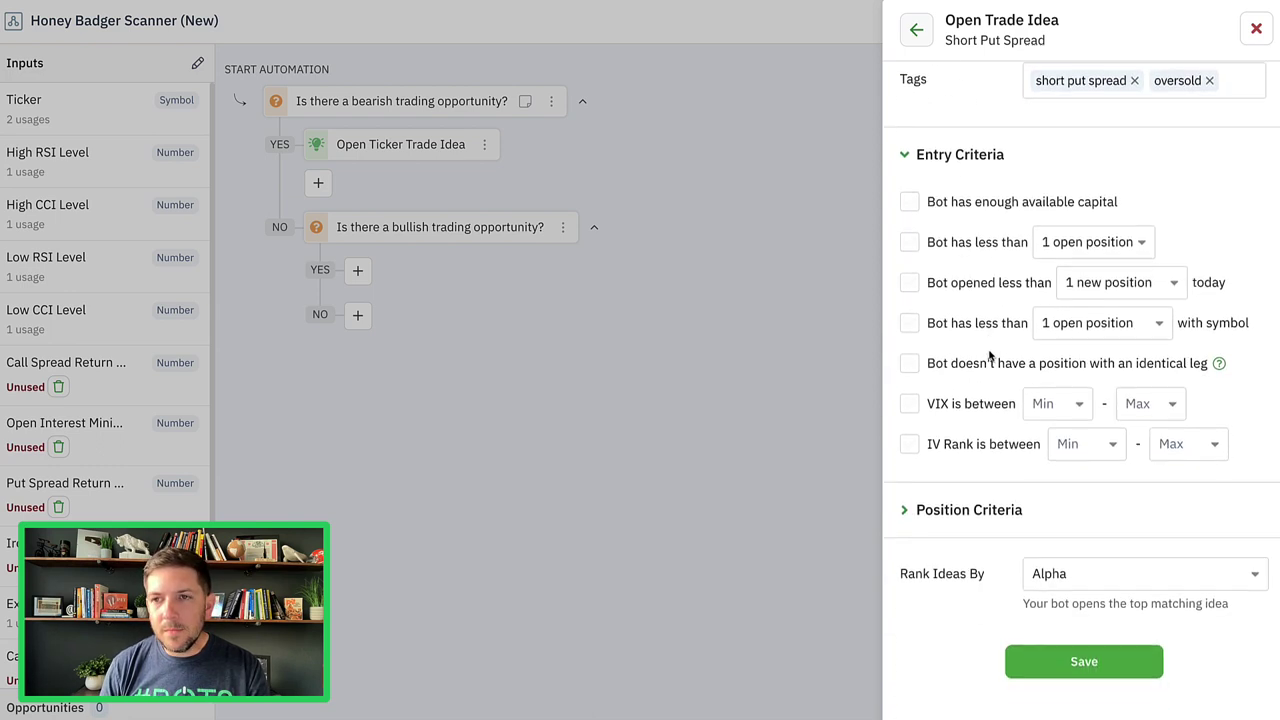
Require enough capital and one open position per symbol, and cap the bid/ask spread at 0.20.
click(912, 185)
click(910, 305)
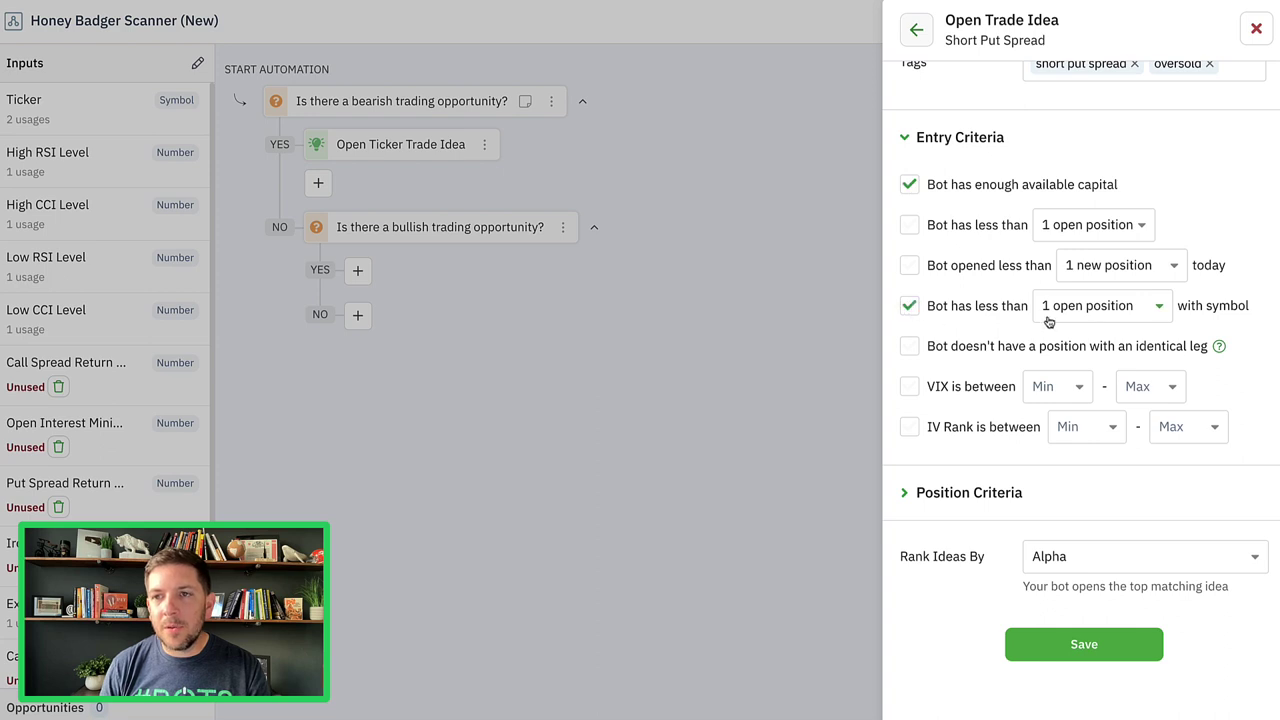
click(983, 492)
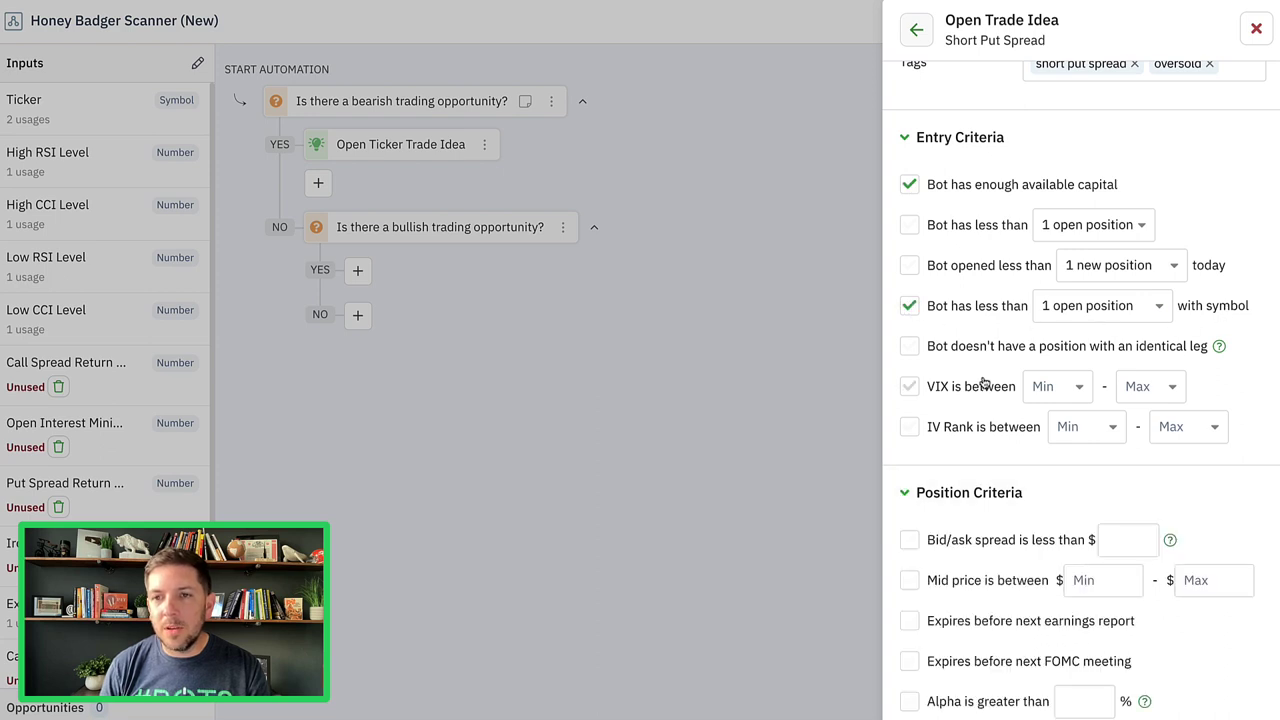
scroll(981, 380, down, 3)
click(907, 263)
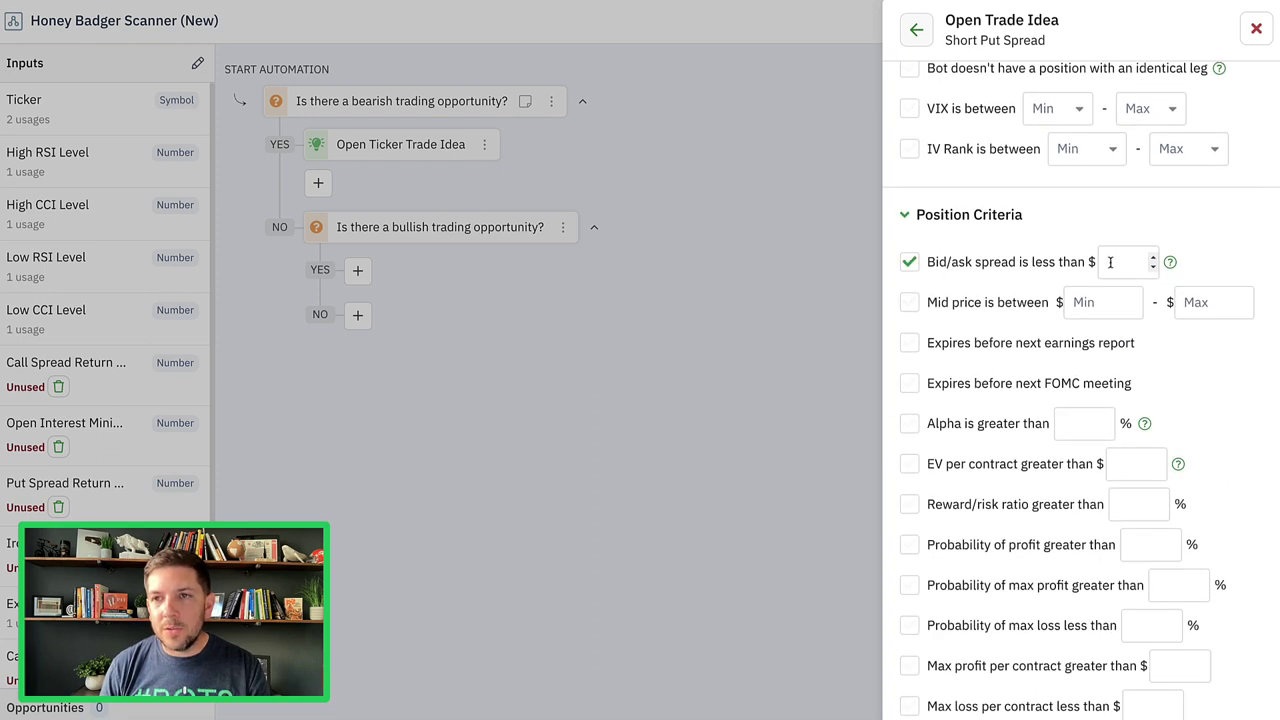
click(1127, 262)
text(0.020)
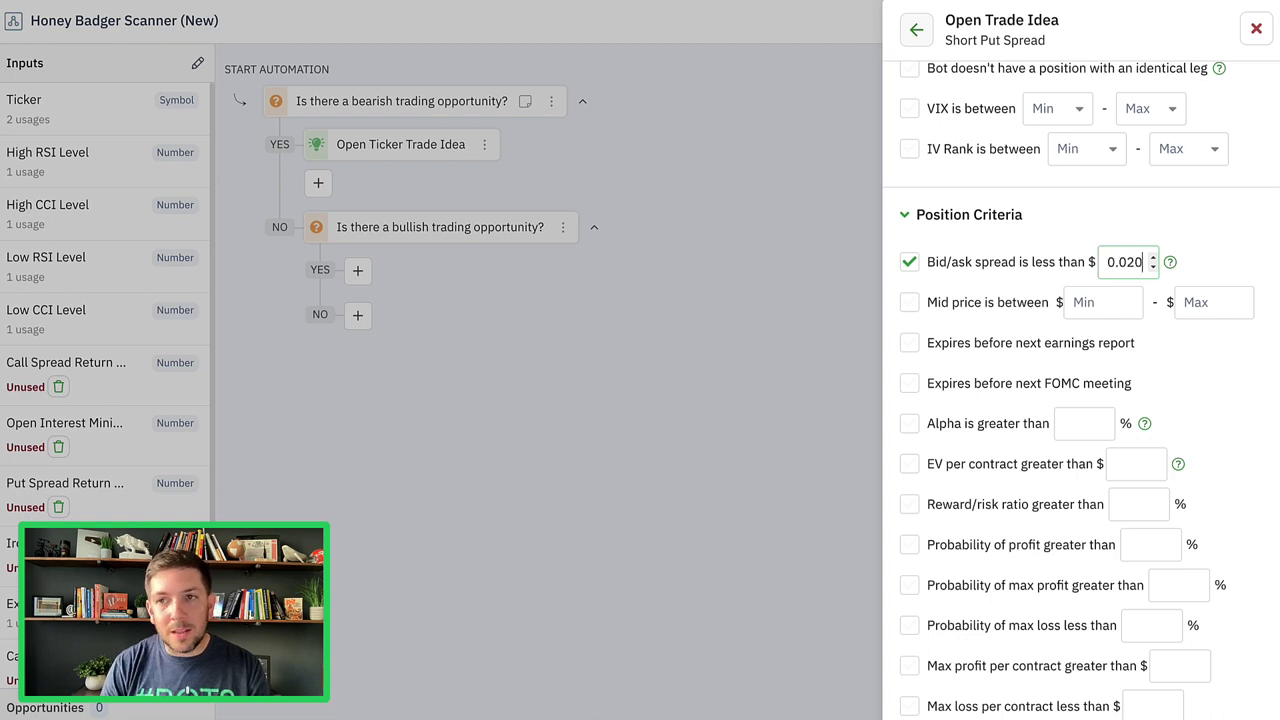
key(BackSpace)
key(BackSpace)
text(20)
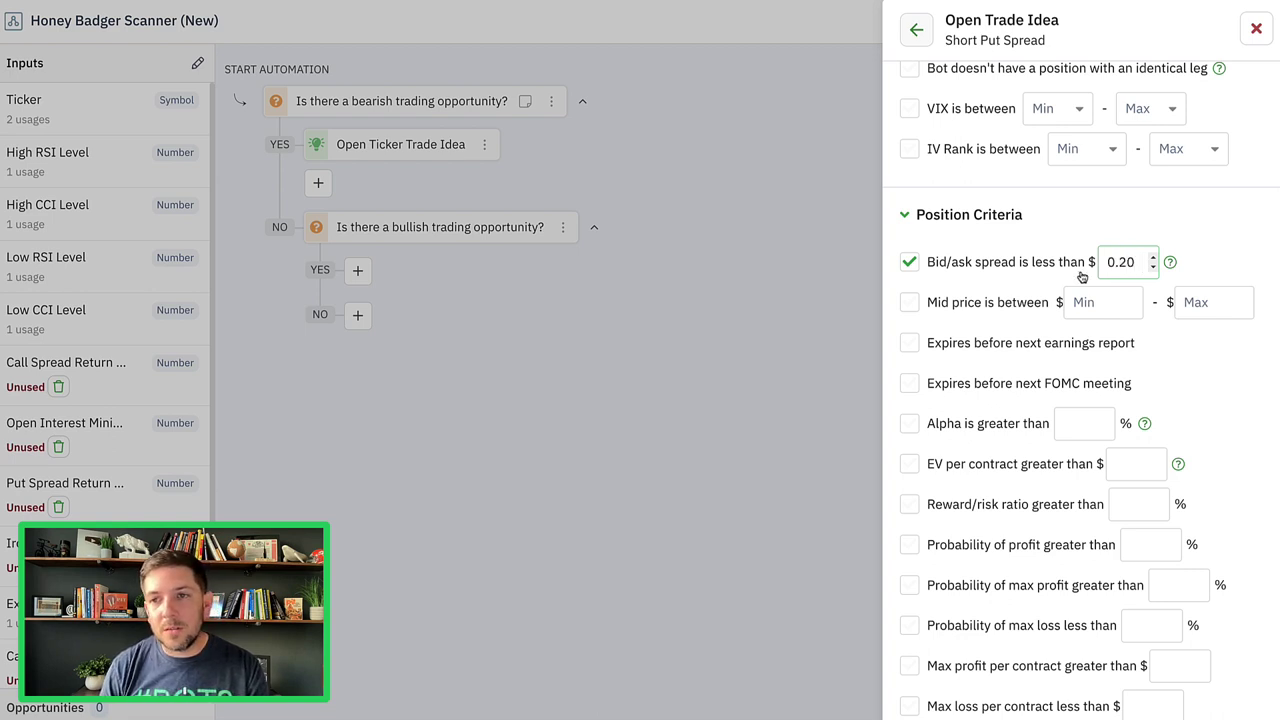
Set EV per contract 0, reward/risk 60%, probability of profit 70%, max loss 500, then save.
scroll(1076, 278, down, 1)
click(909, 358)
click(1117, 358)
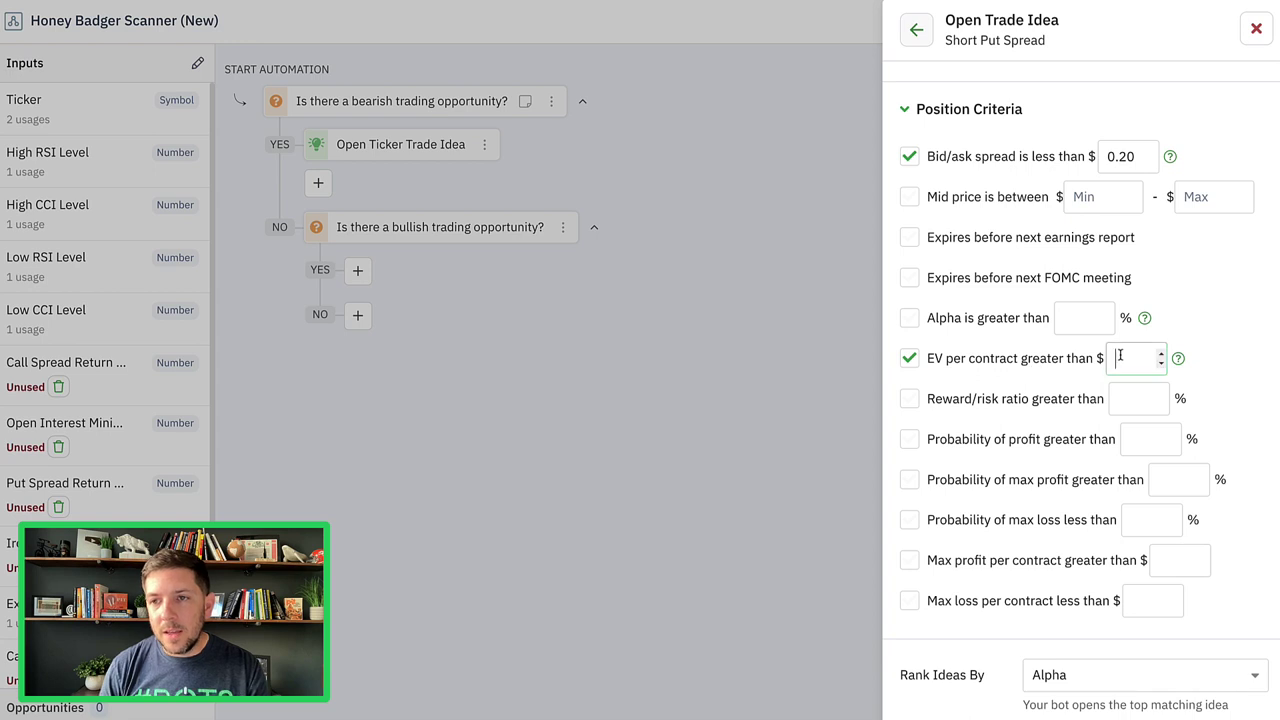
text(0)
click(1134, 400)
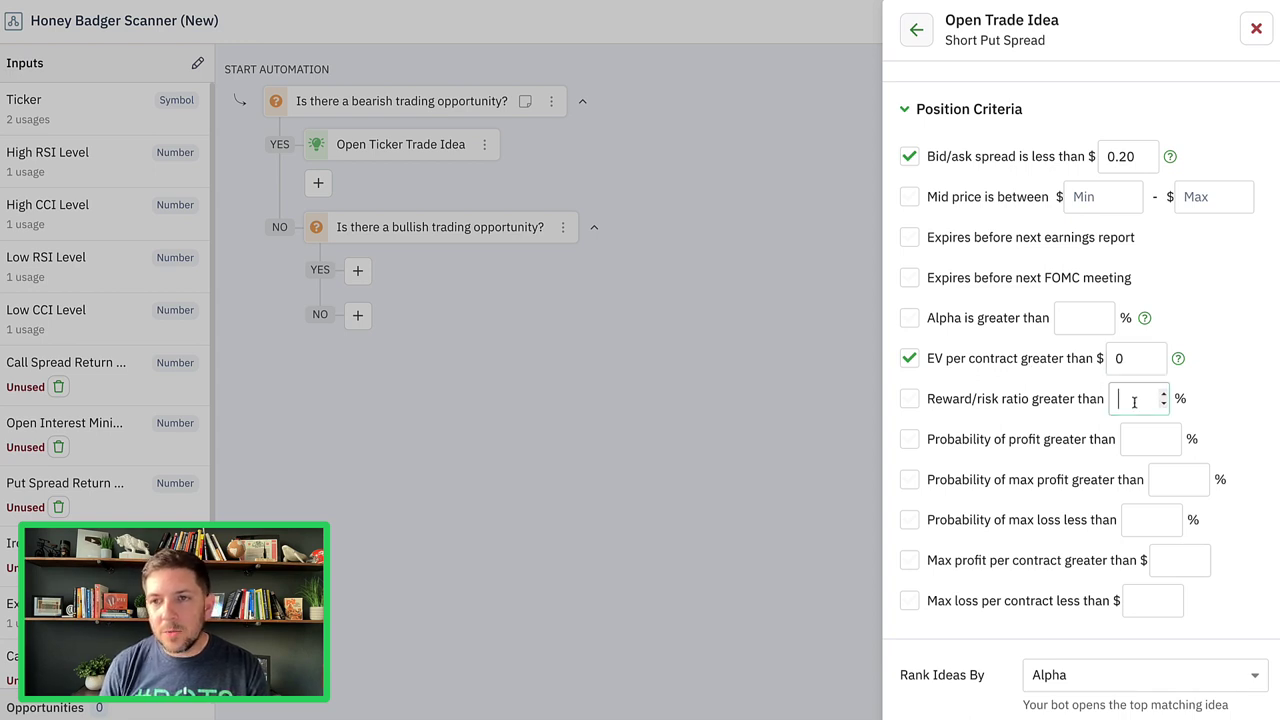
text(60)
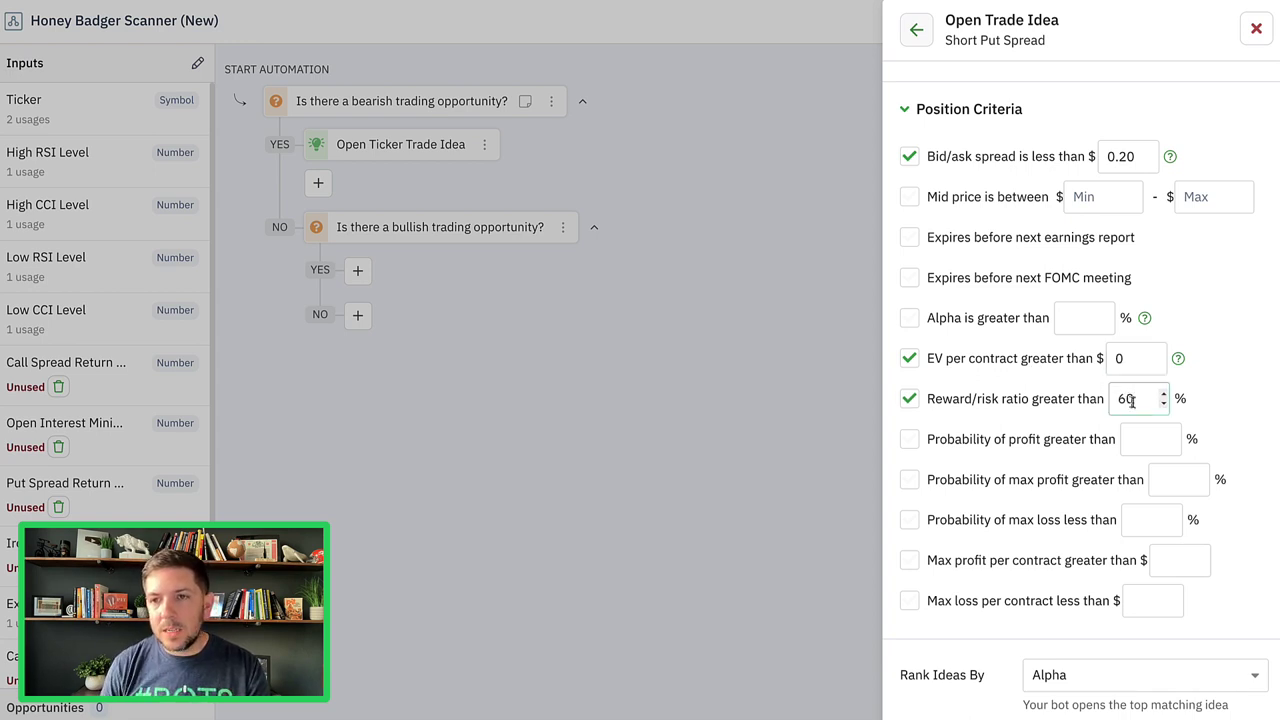
click(1133, 441)
text(70)
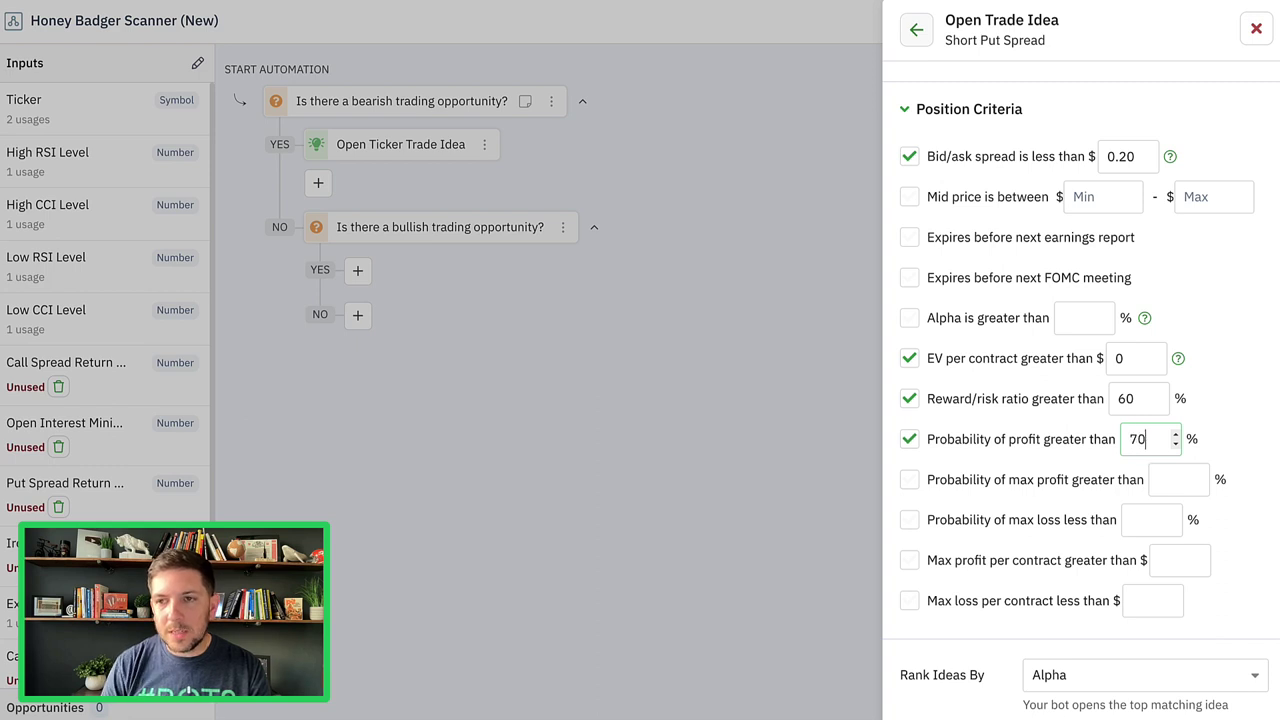
click(1137, 598)
text(500)
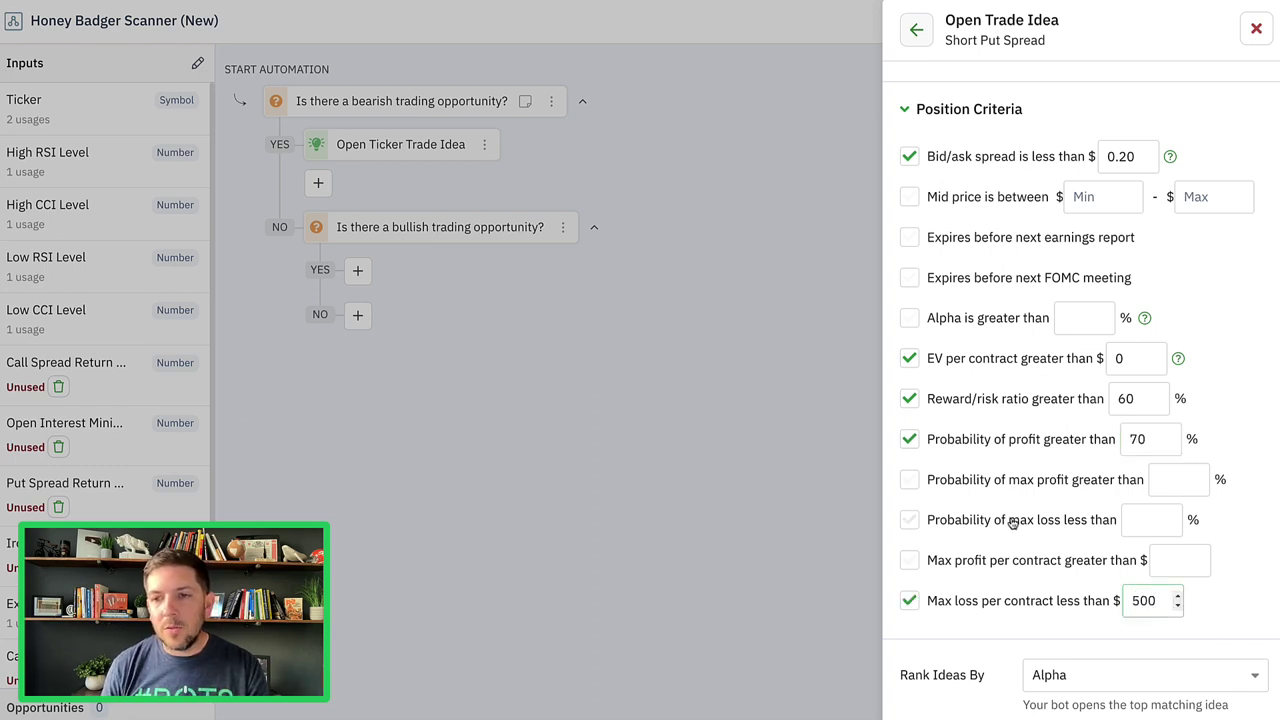
scroll(1012, 522, down, 2)
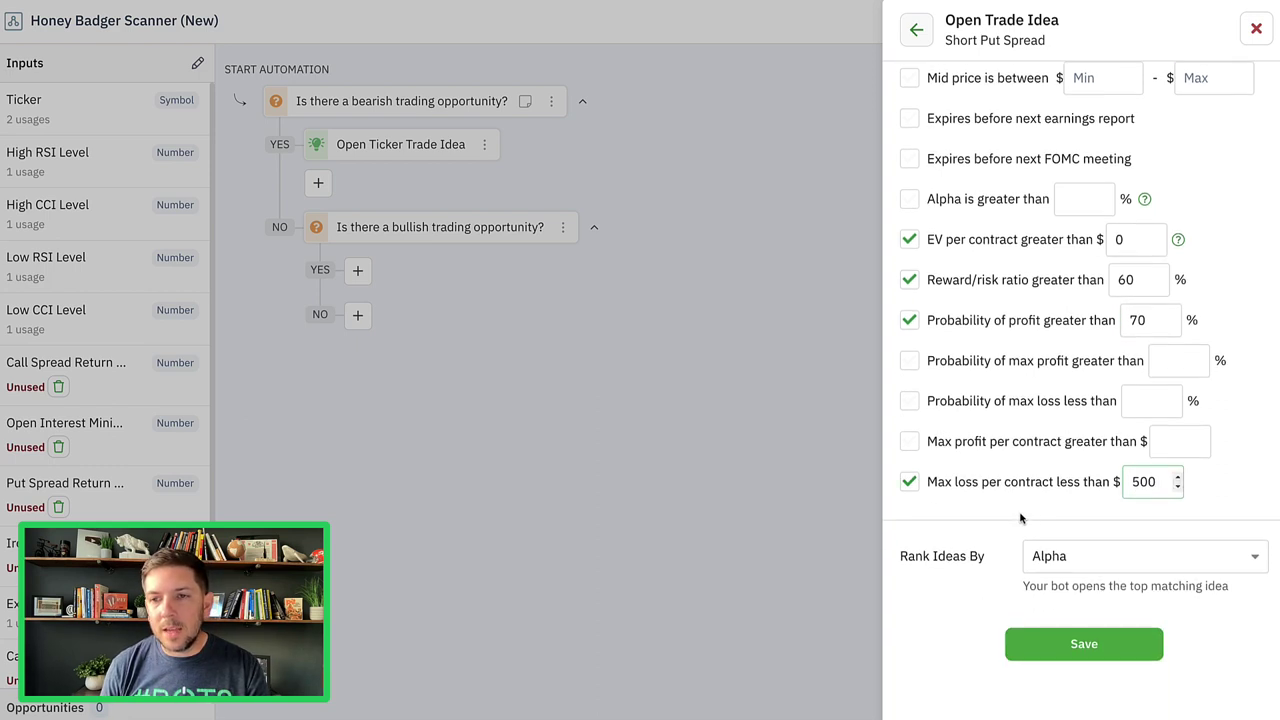
click(1081, 642)
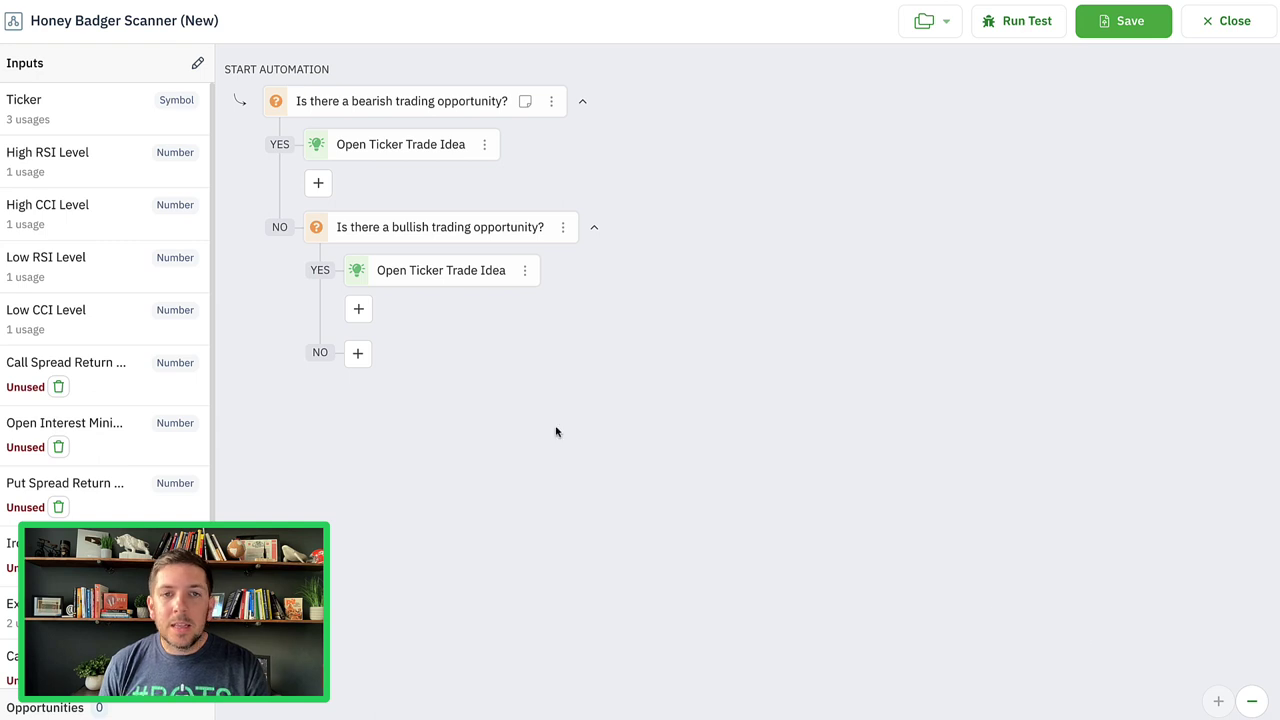
click(358, 353)
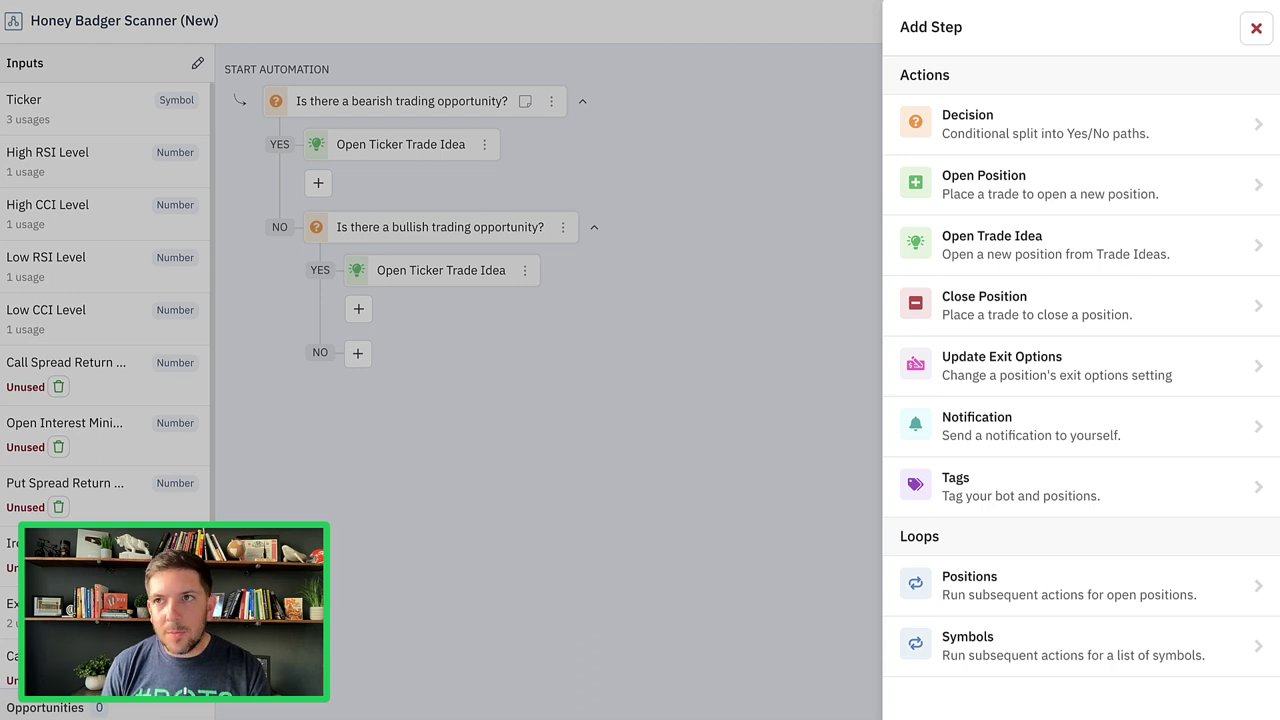
click(1256, 28)
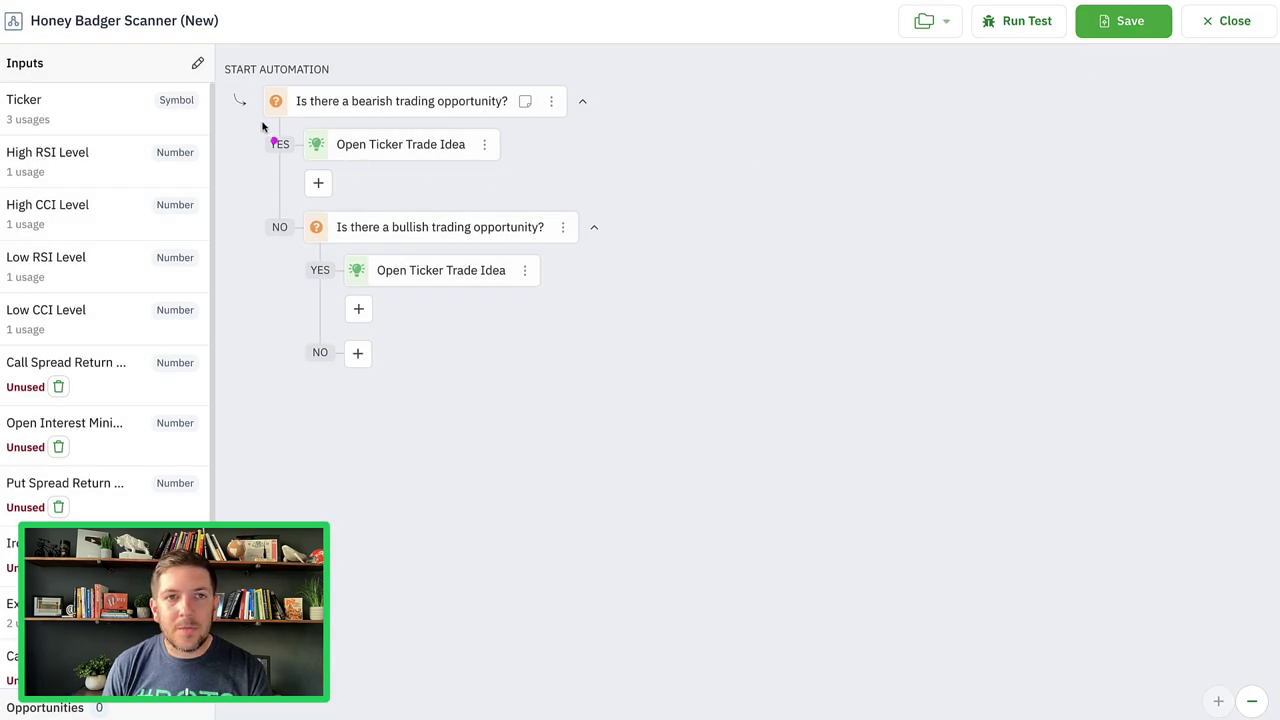
mouse_move(255, 132)
mouse_down()
mouse_move(262, 216)
mouse_move(258, 205)
mouse_move(280, 224)
mouse_up()
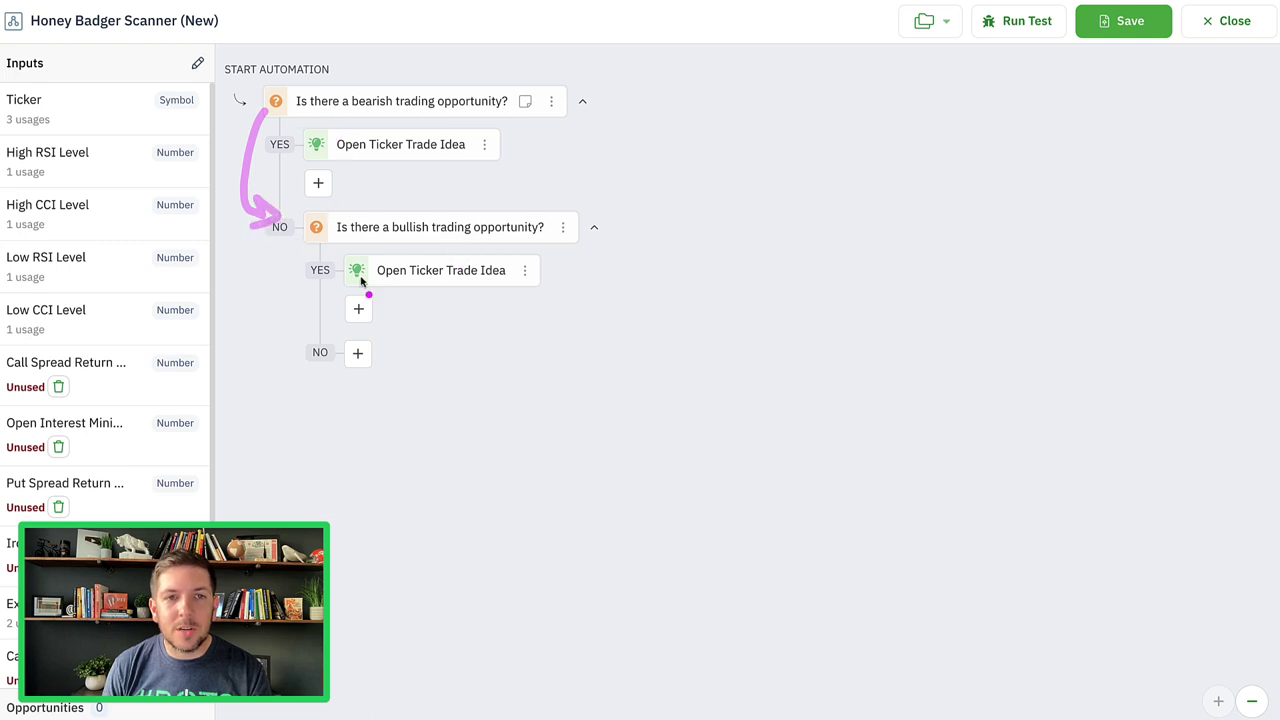
mouse_move(295, 243)
mouse_down()
mouse_move(263, 318)
mouse_move(280, 342)
mouse_move(271, 354)
mouse_up()
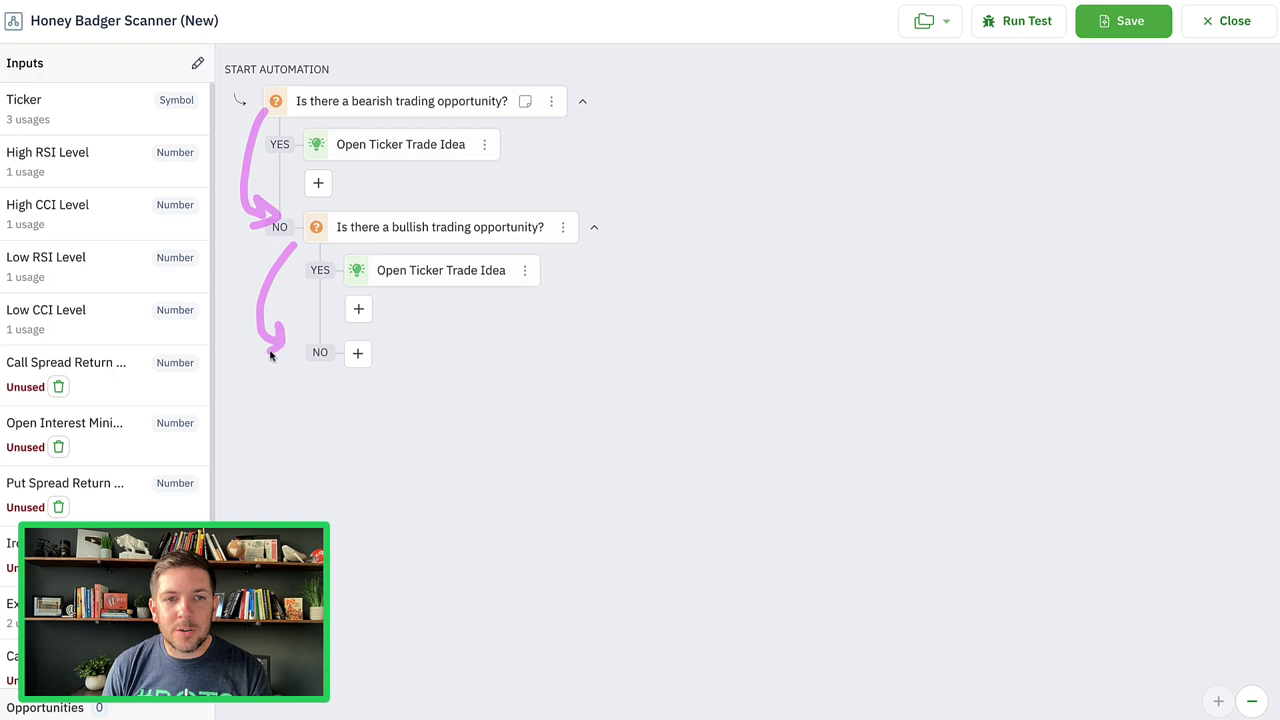
mouse_move(383, 377)
mouse_down()
mouse_move(406, 343)
mouse_move(428, 338)
mouse_up()
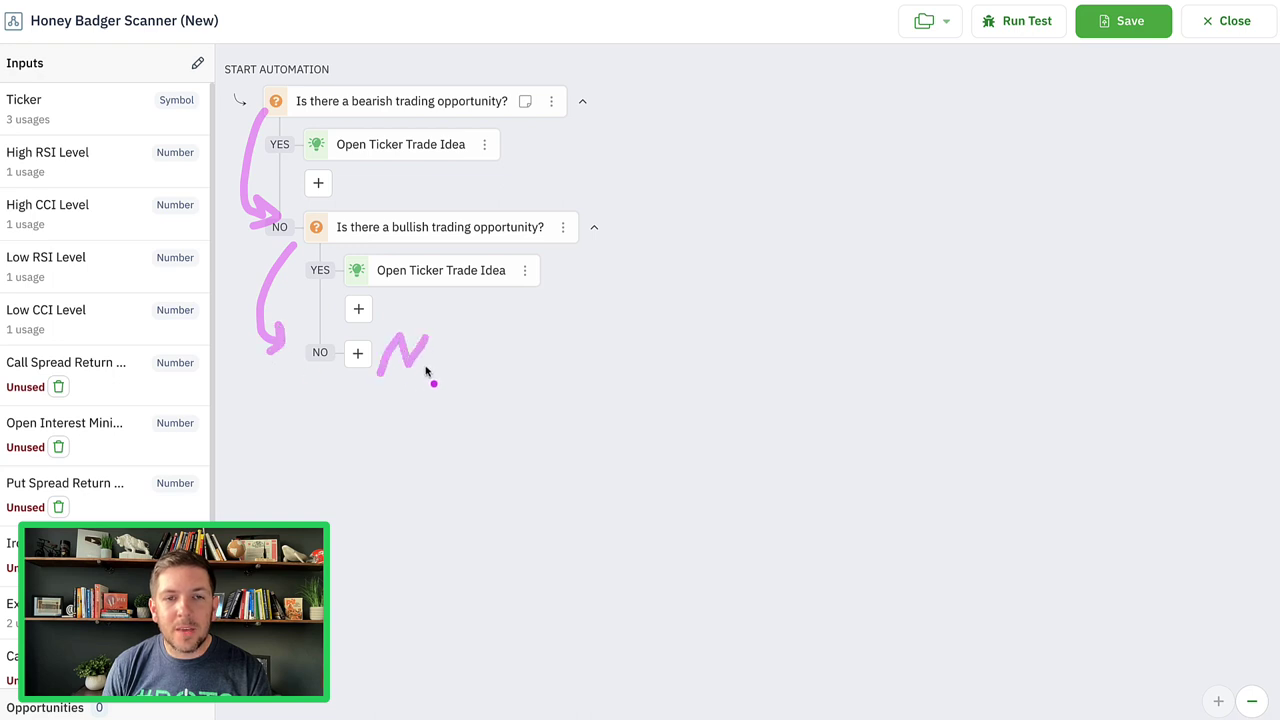
click(425, 368)
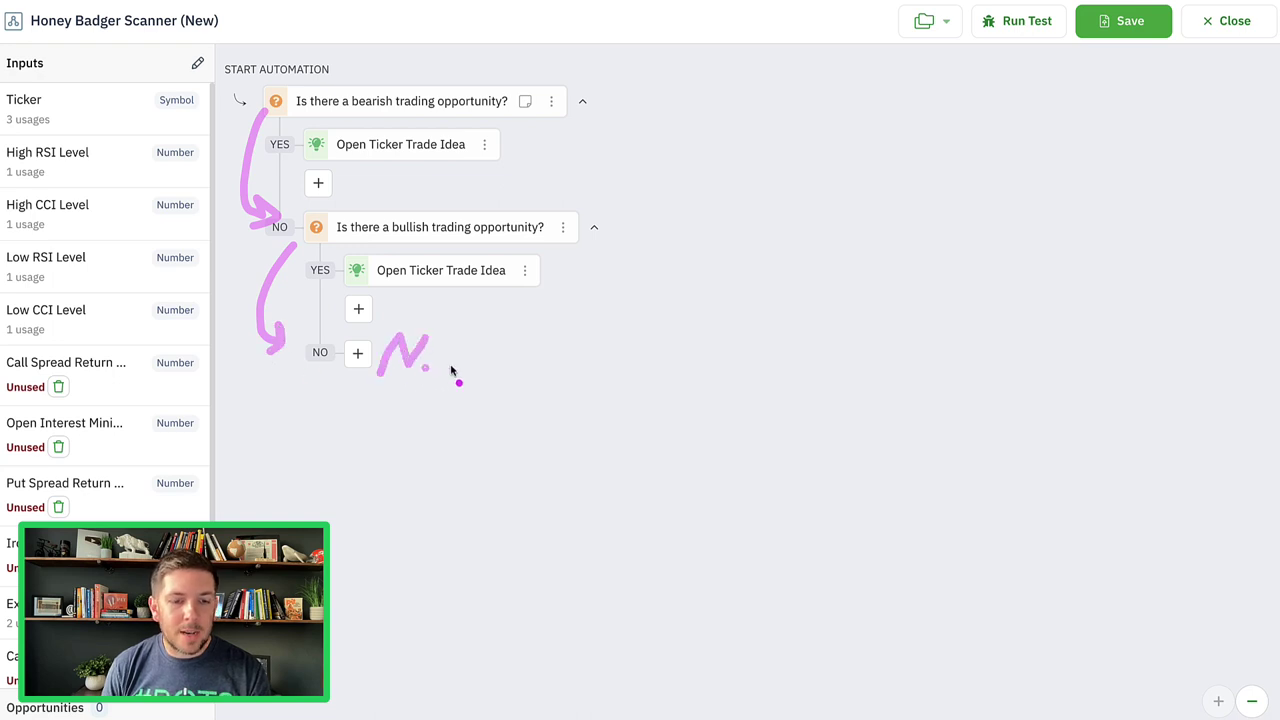
click(359, 354)
Open an Iron Condor trade idea with the Ticker input as its symbol.
click(1022, 260)
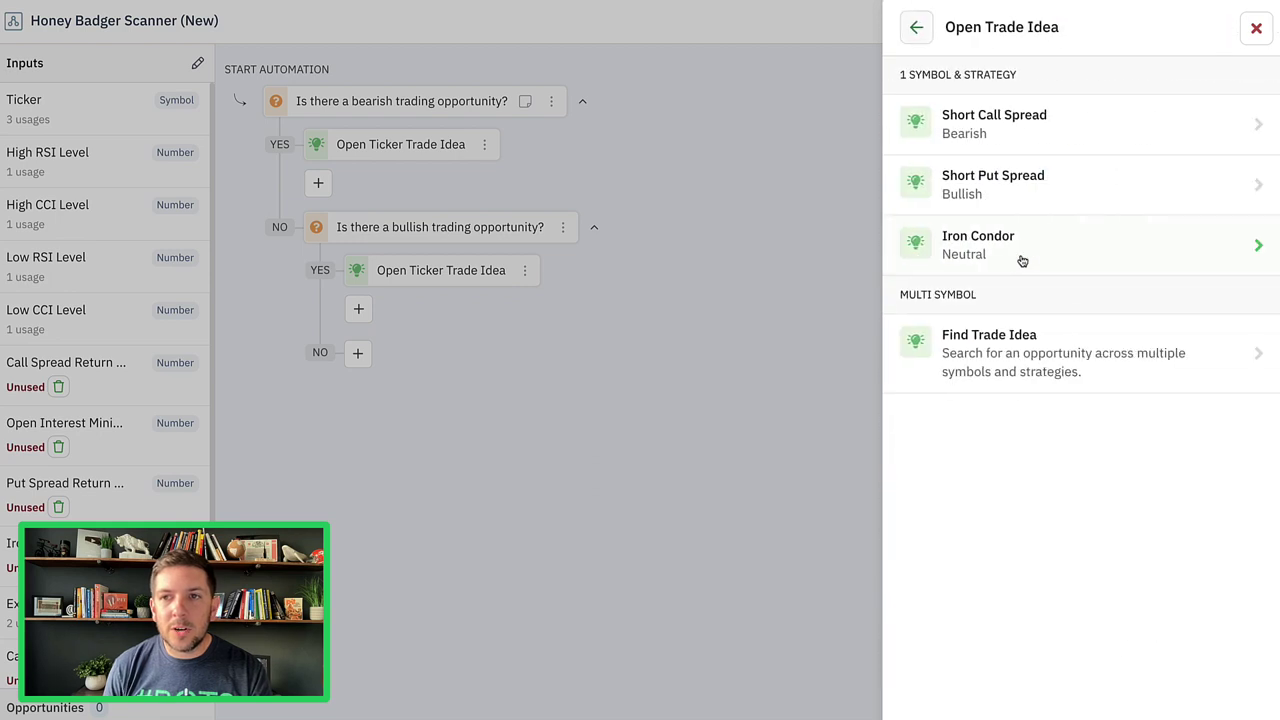
click(1077, 247)
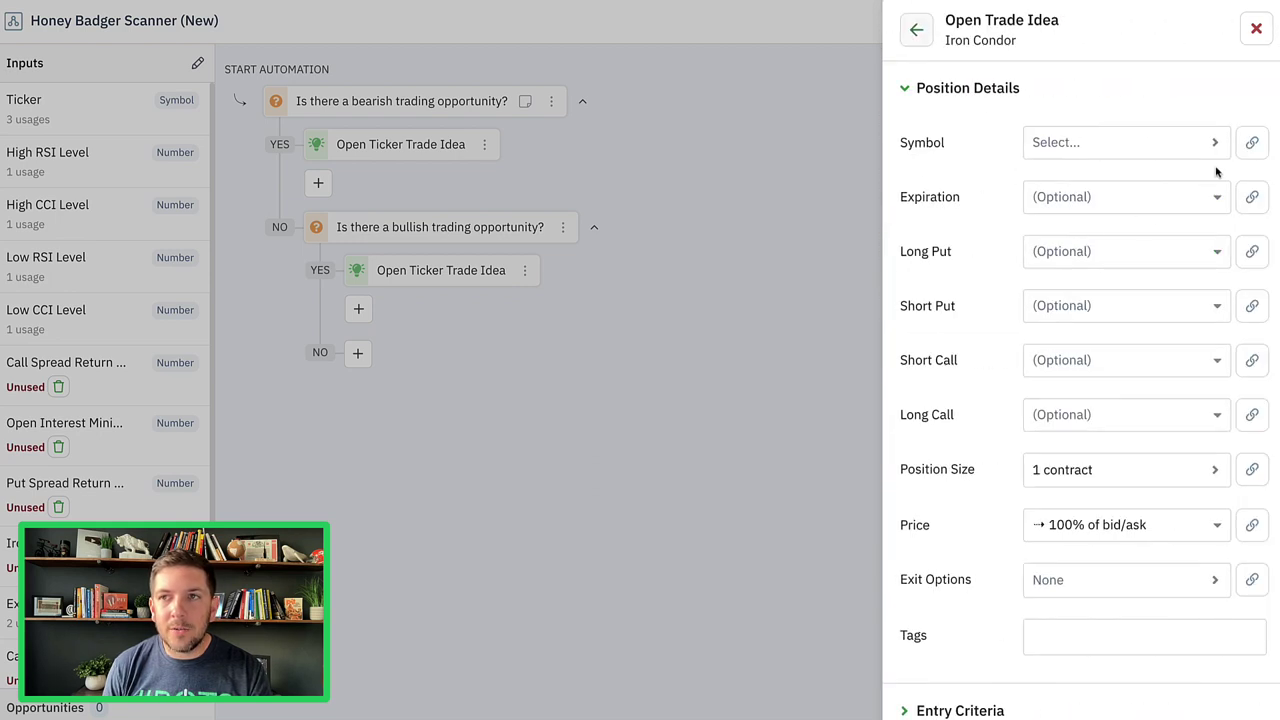
click(1253, 140)
click(1062, 185)
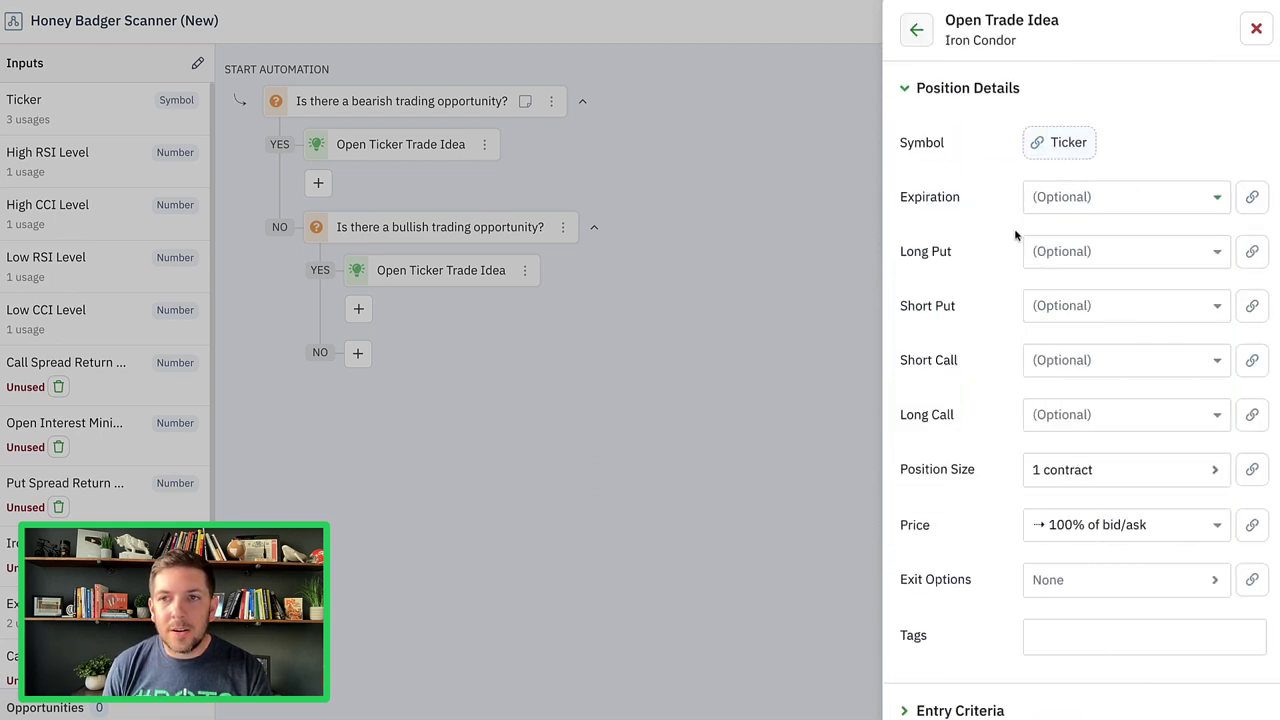
scroll(1015, 234, down, 2)
scroll(1015, 234, up, 2)
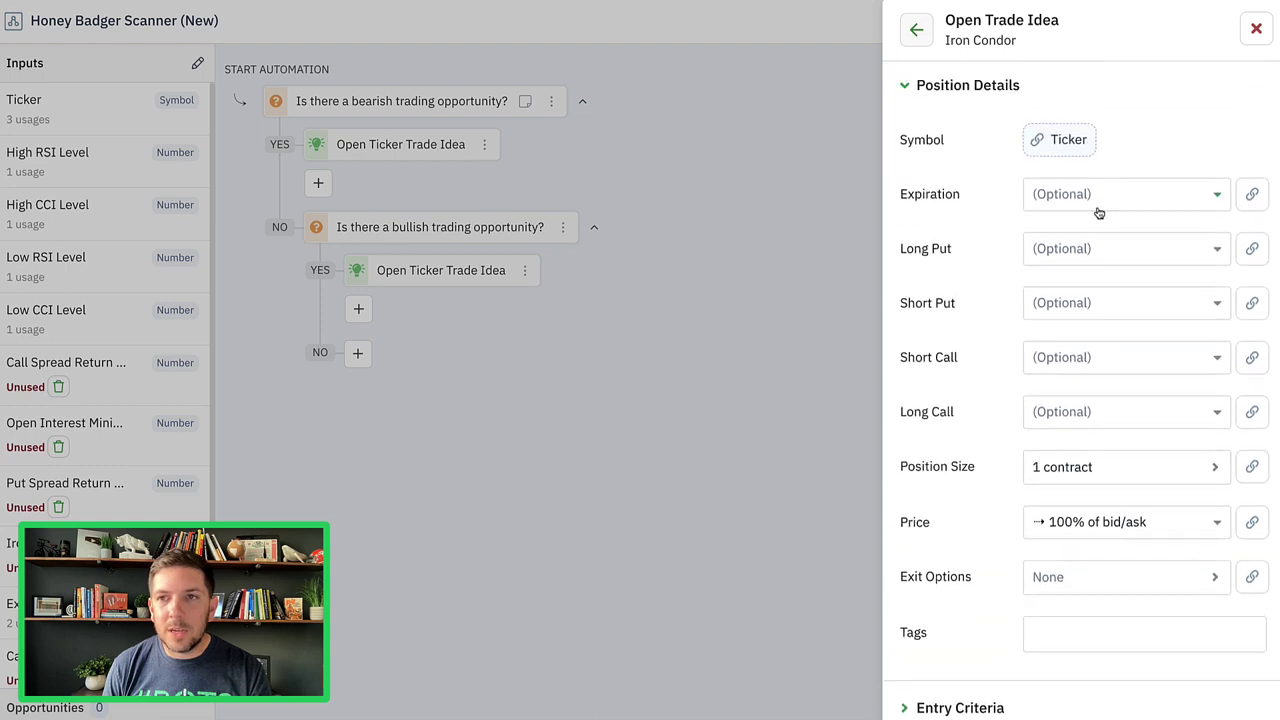
Set the Iron Condor's days to expiration range to 20–45 days.
click(1017, 211)
click(1030, 240)
scroll(1074, 330, down, 5)
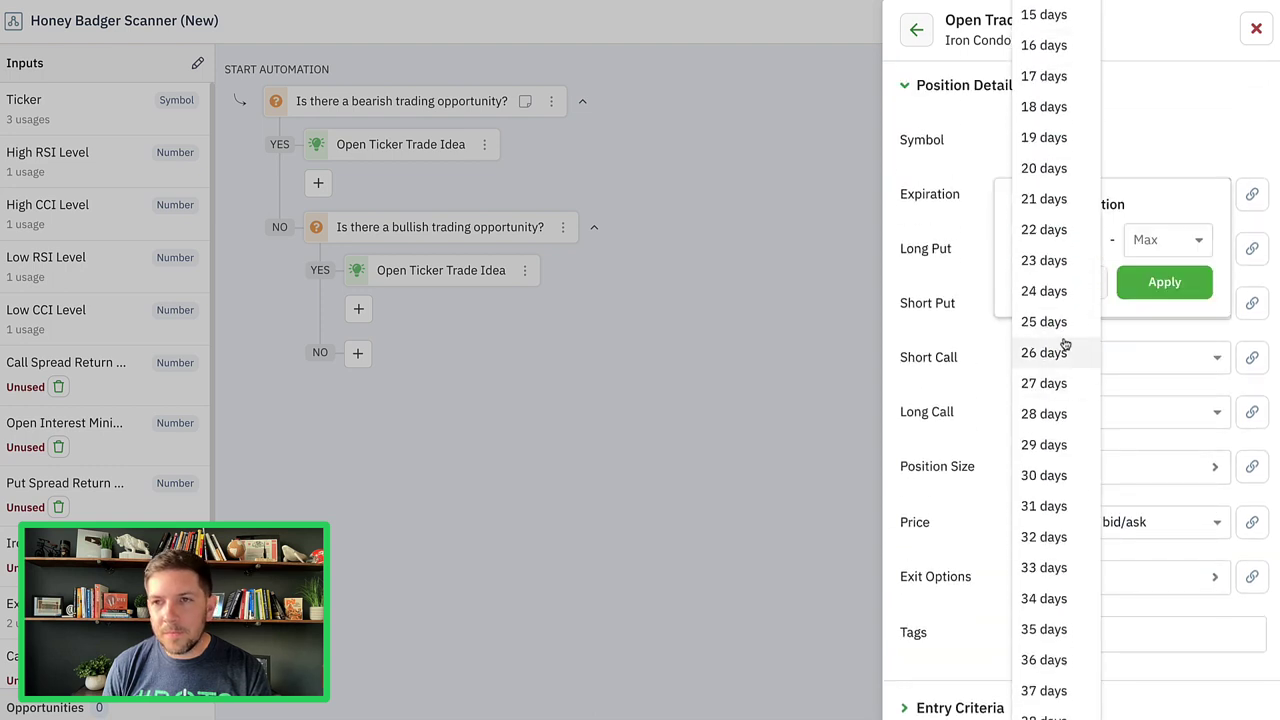
click(1068, 177)
click(1162, 240)
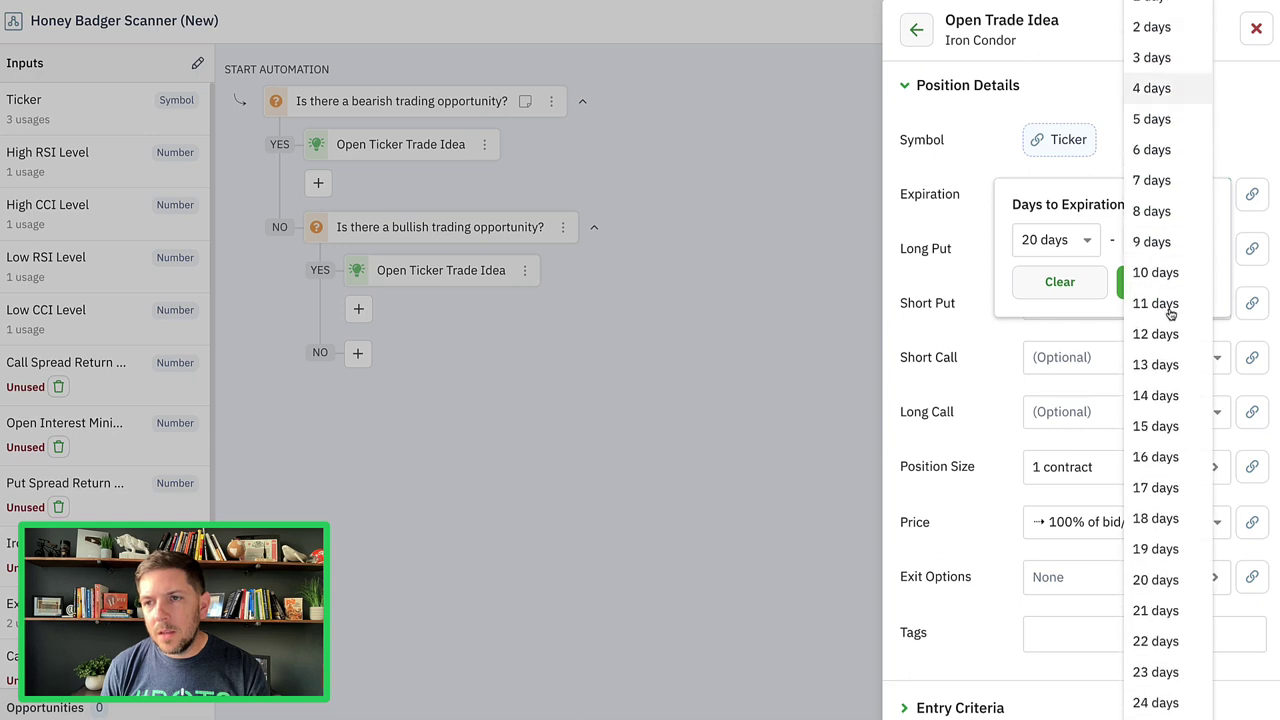
scroll(1160, 662, down, 6)
click(1157, 708)
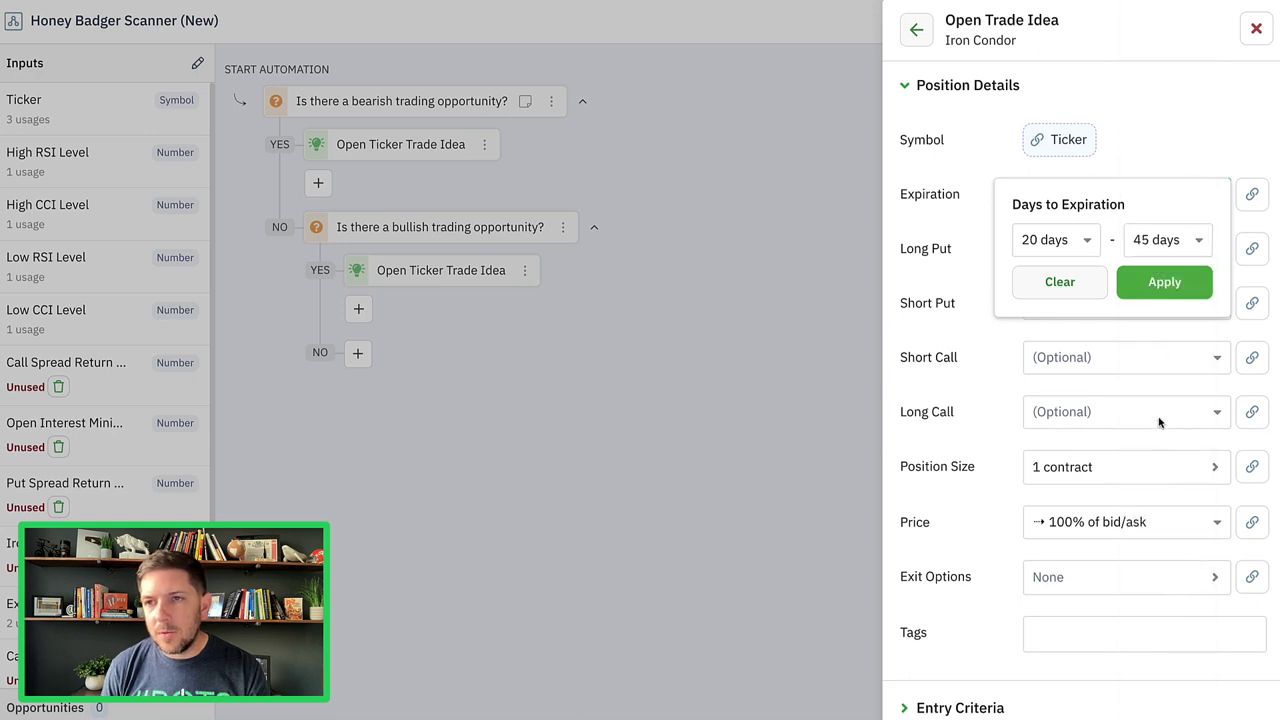
click(1163, 285)
scroll(1007, 304, down, 2)
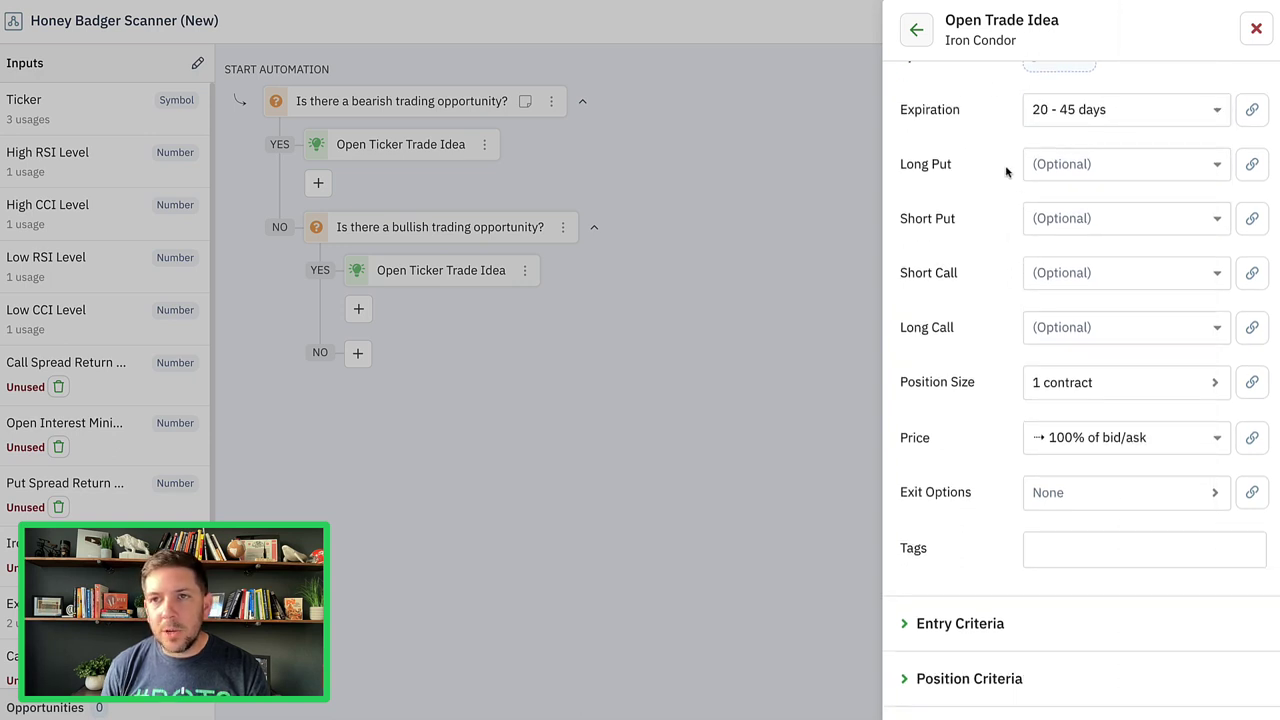
scroll(1012, 342, down, 2)
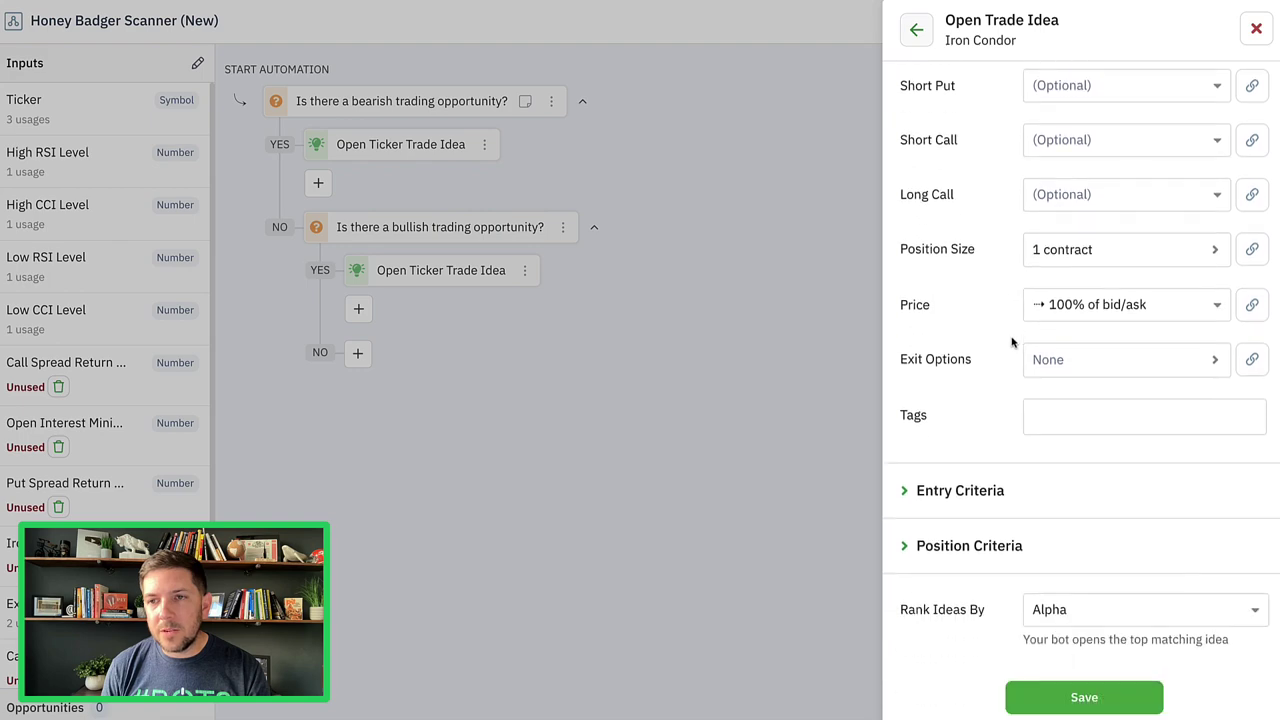
click(1078, 316)
Price the trade at $0.04 slippage from mid and link Exit Options to the Exit Options input.
click(554, 356)
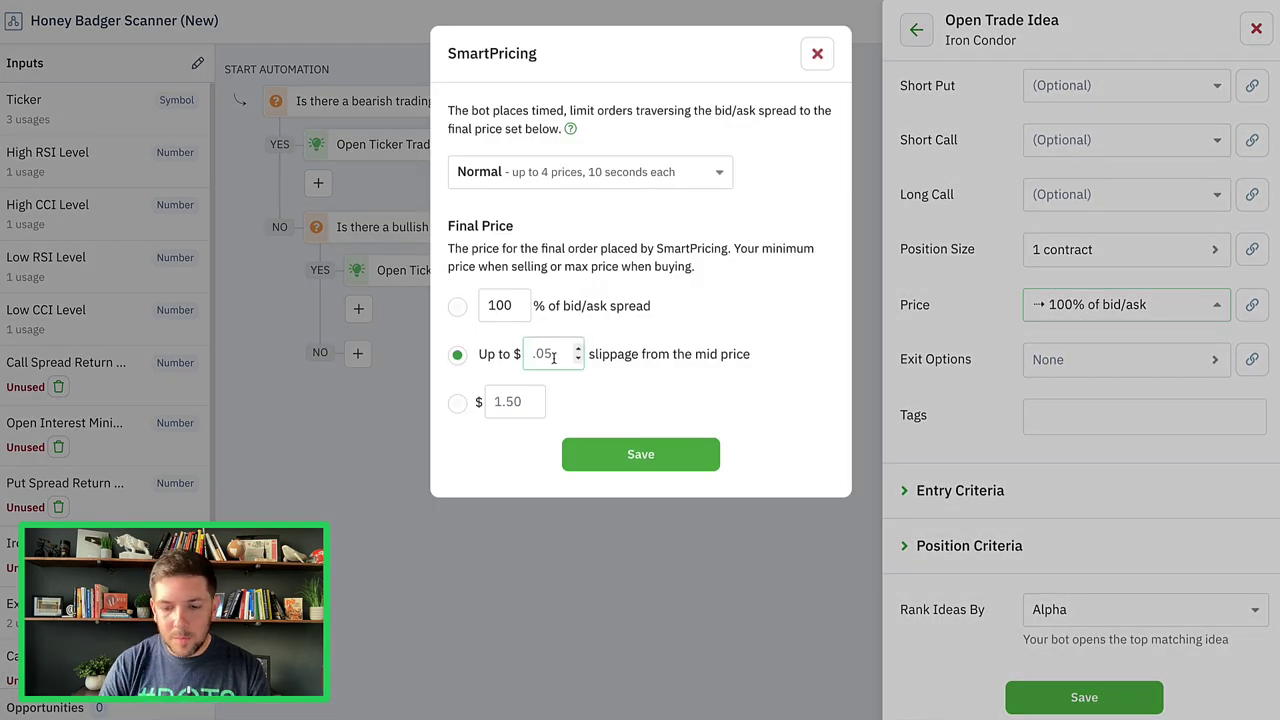
key(BackSpace)
key(BackSpace)
key(BackSpace)
text(0.04)
click(560, 450)
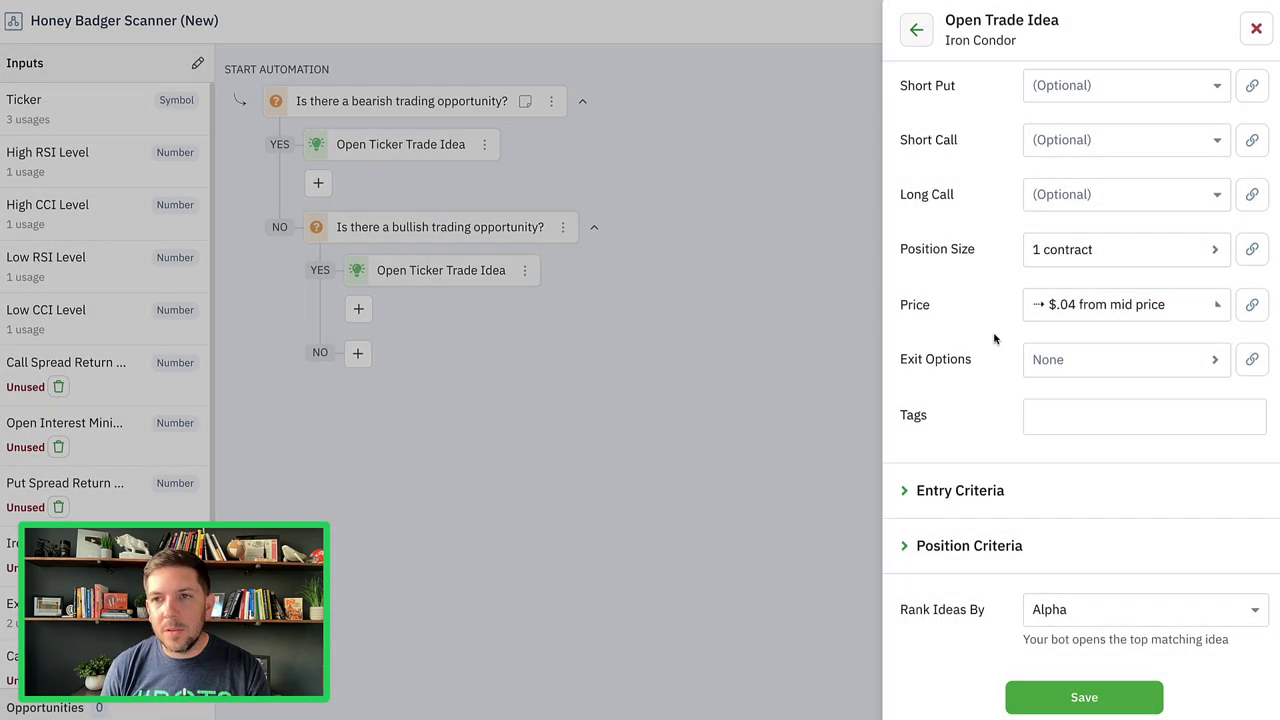
scroll(1022, 285, up, 1)
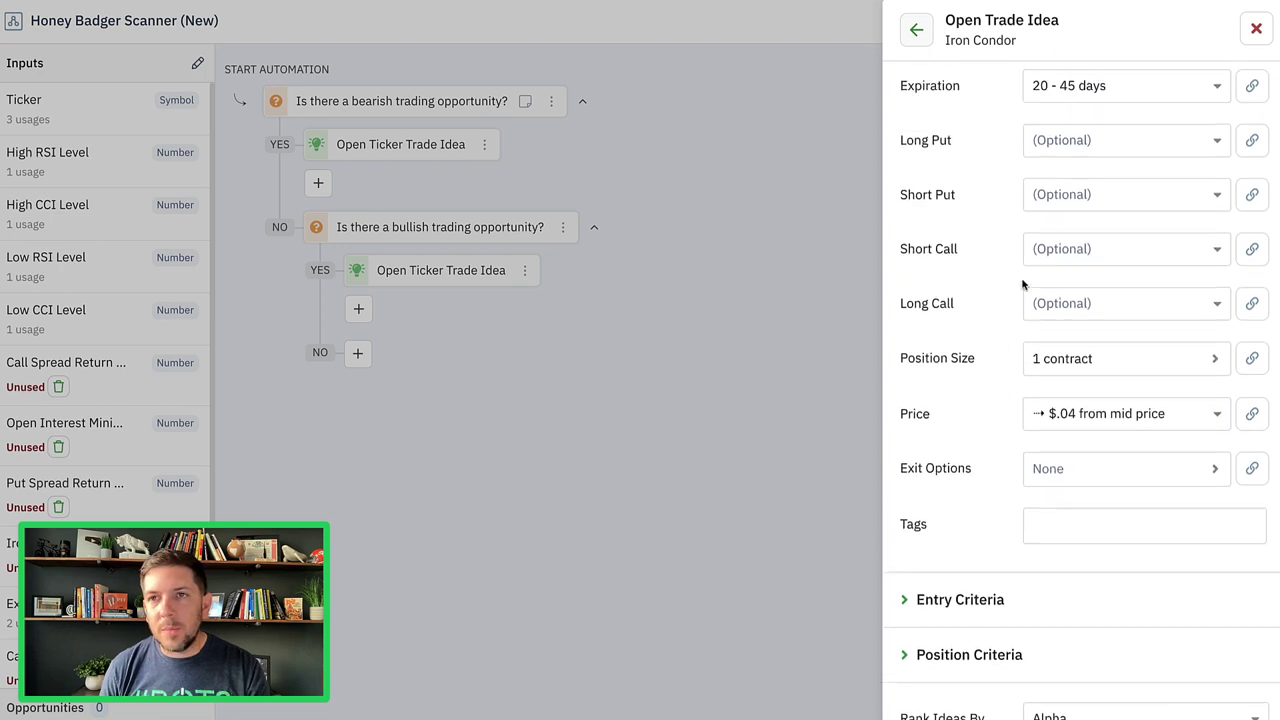
scroll(994, 305, down, 2)
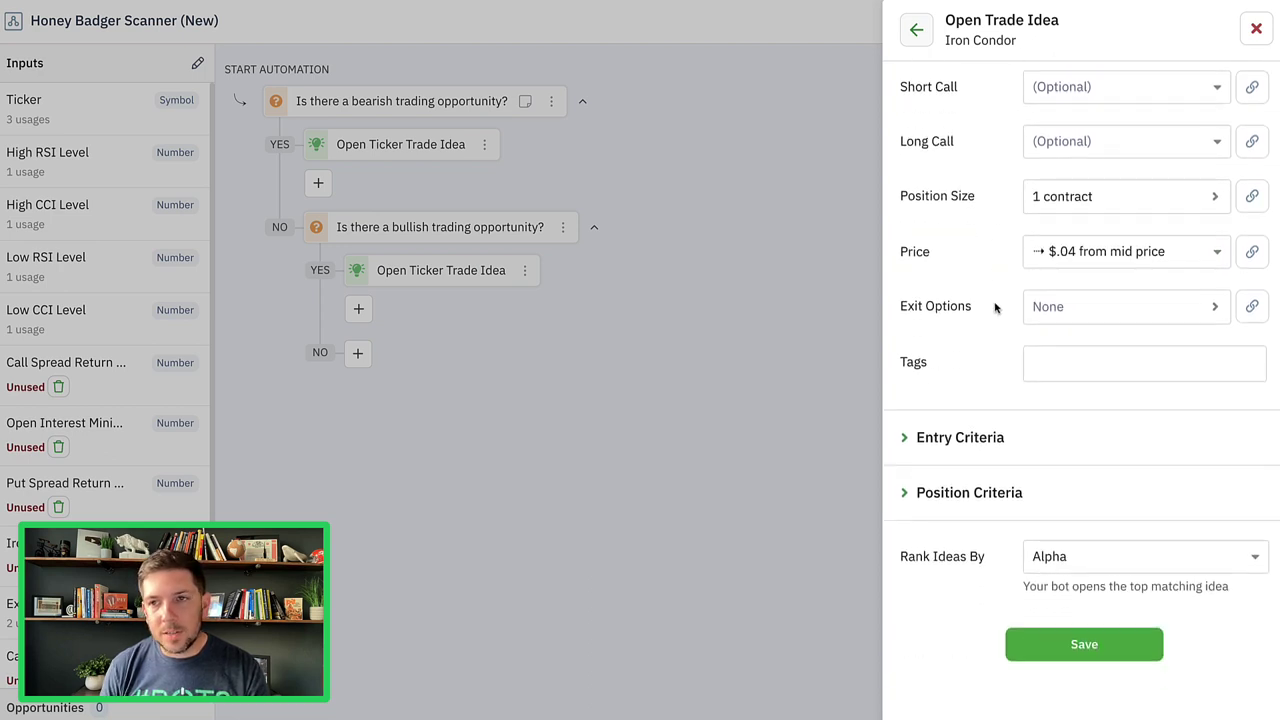
click(1251, 306)
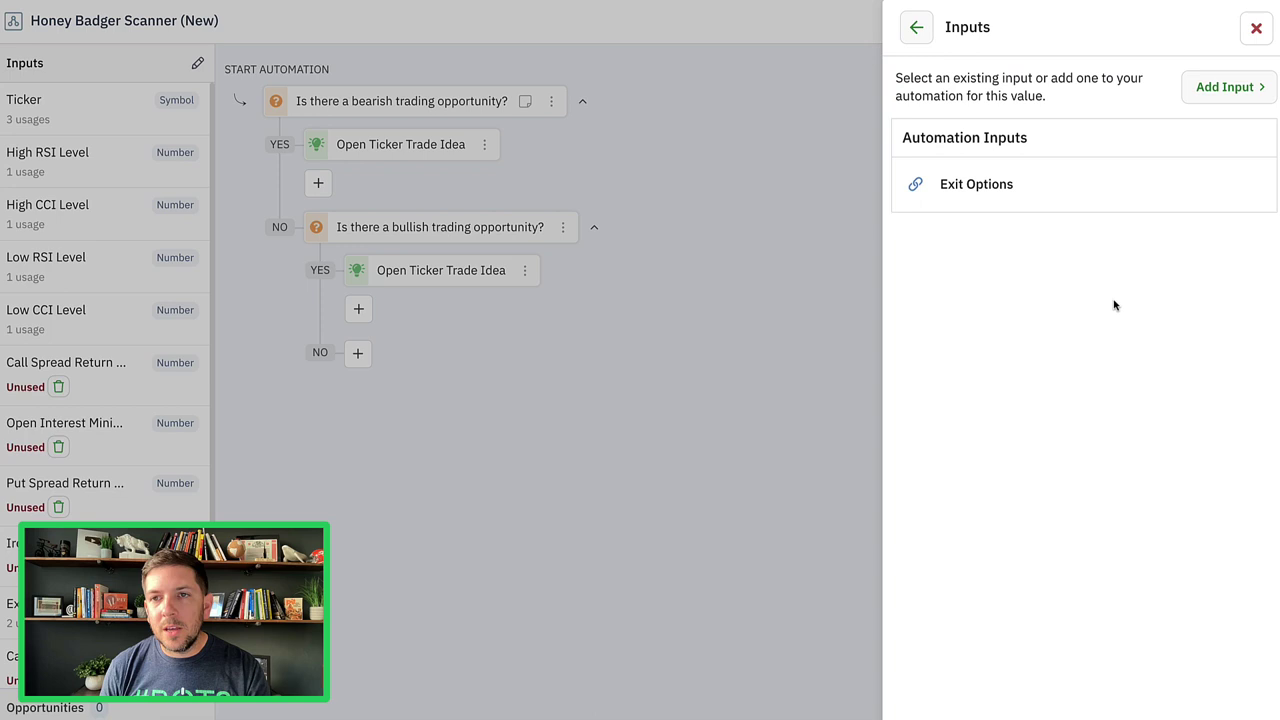
click(996, 187)
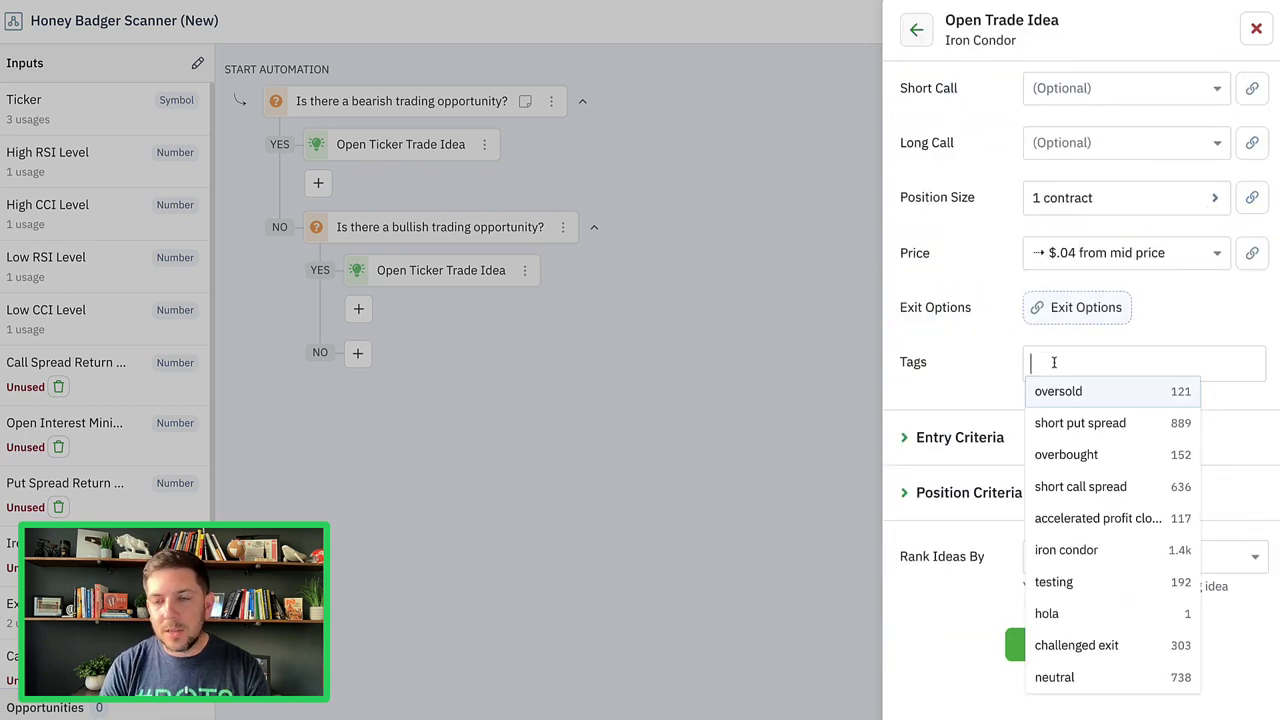
Tag the trade idea with neutral technicals and iron condor.
text(neu)
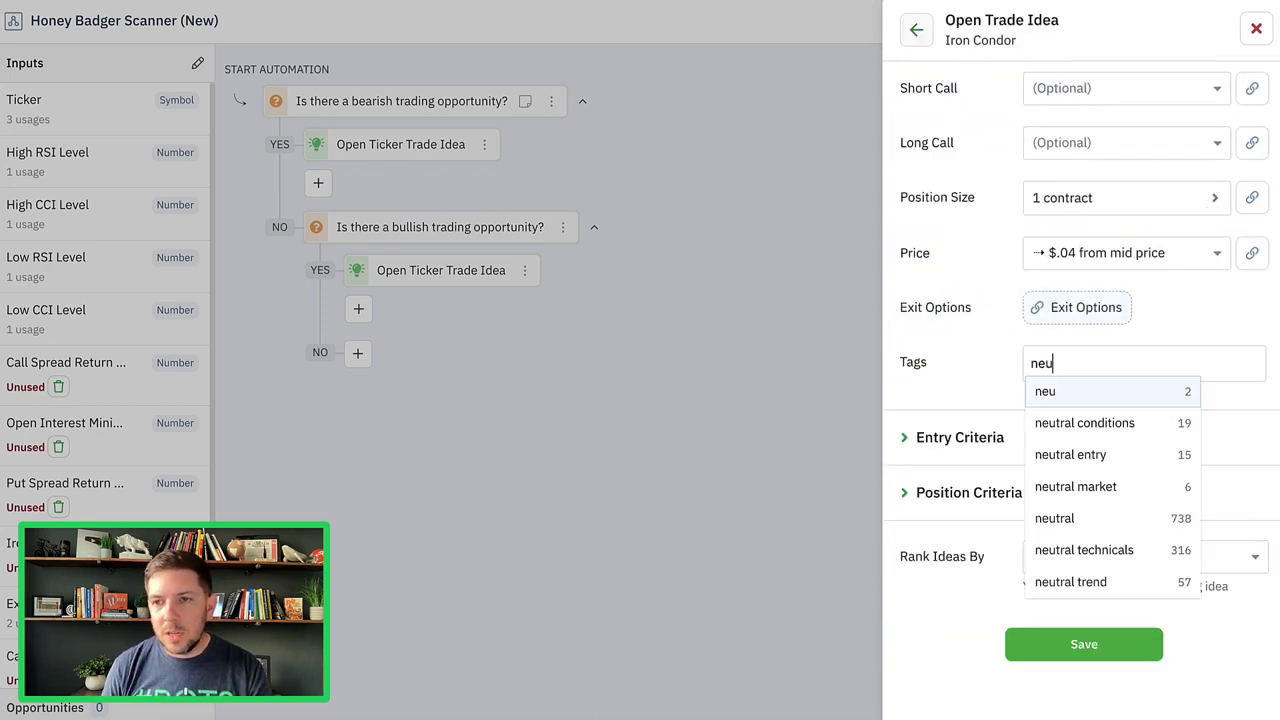
click(1066, 552)
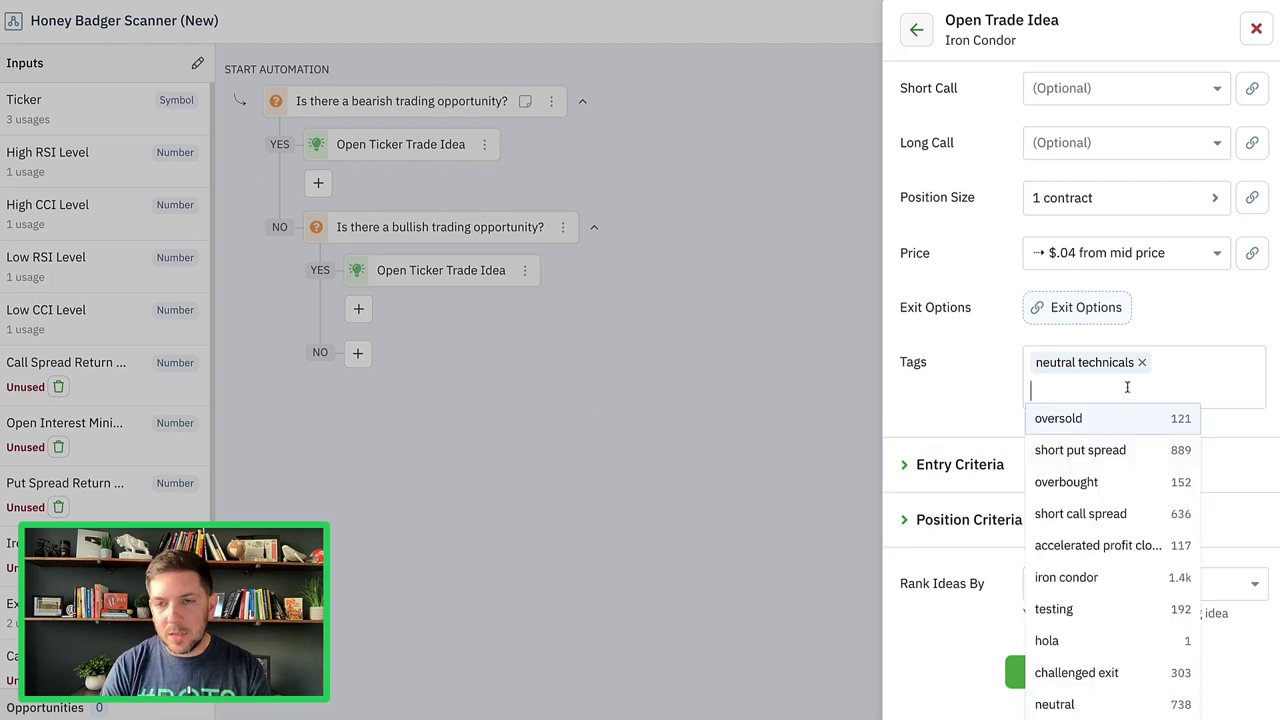
text(iron)
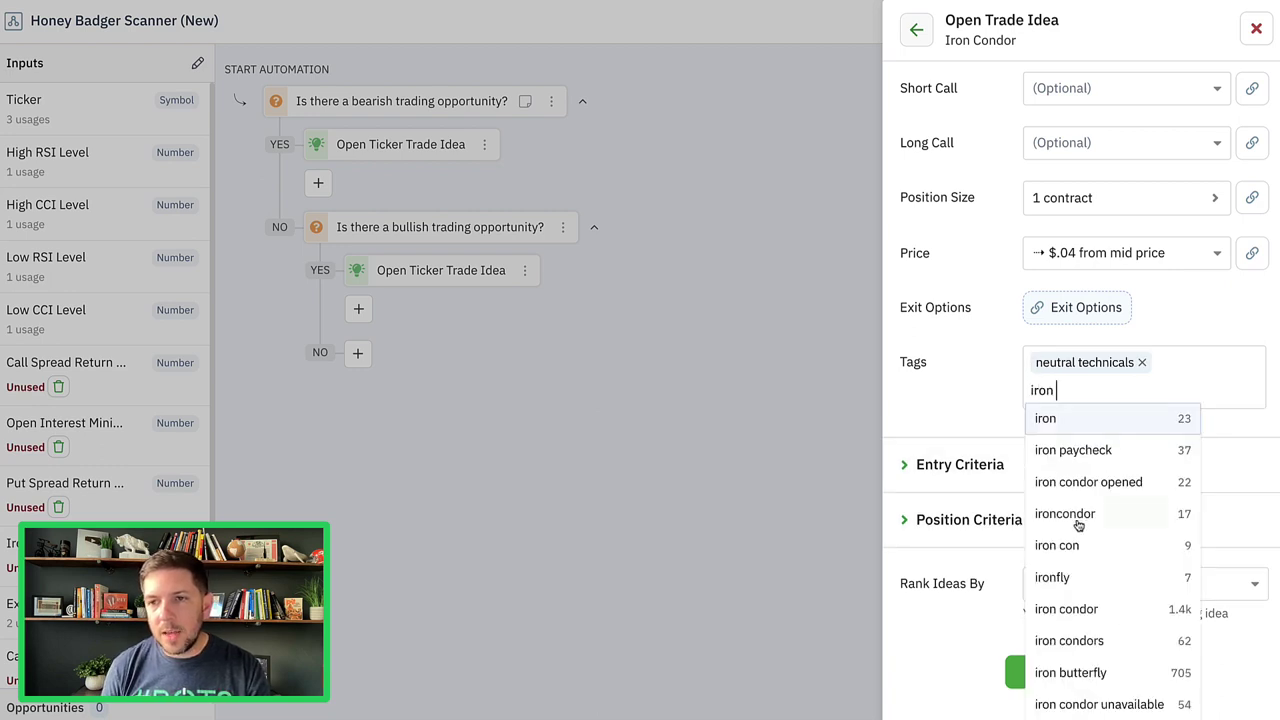
click(1079, 609)
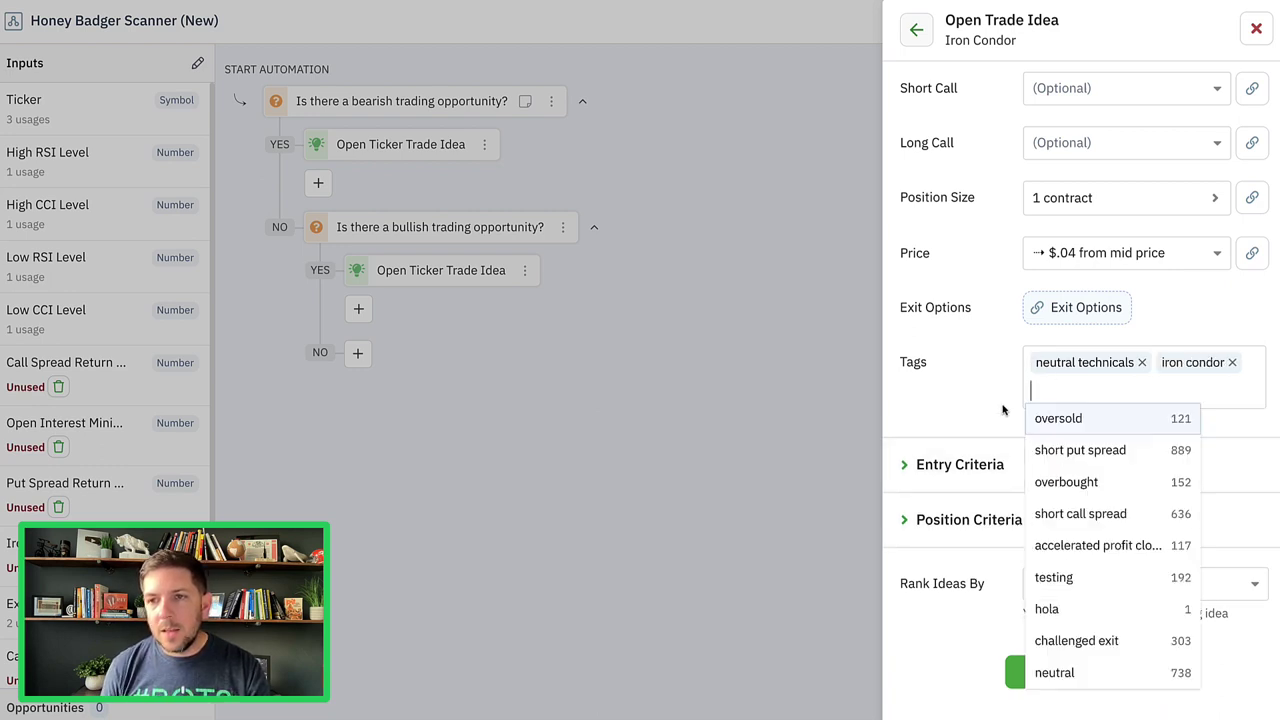
click(993, 395)
Limit the iron condor trade idea to one open position per symbol.
click(986, 436)
scroll(960, 400, down, 2)
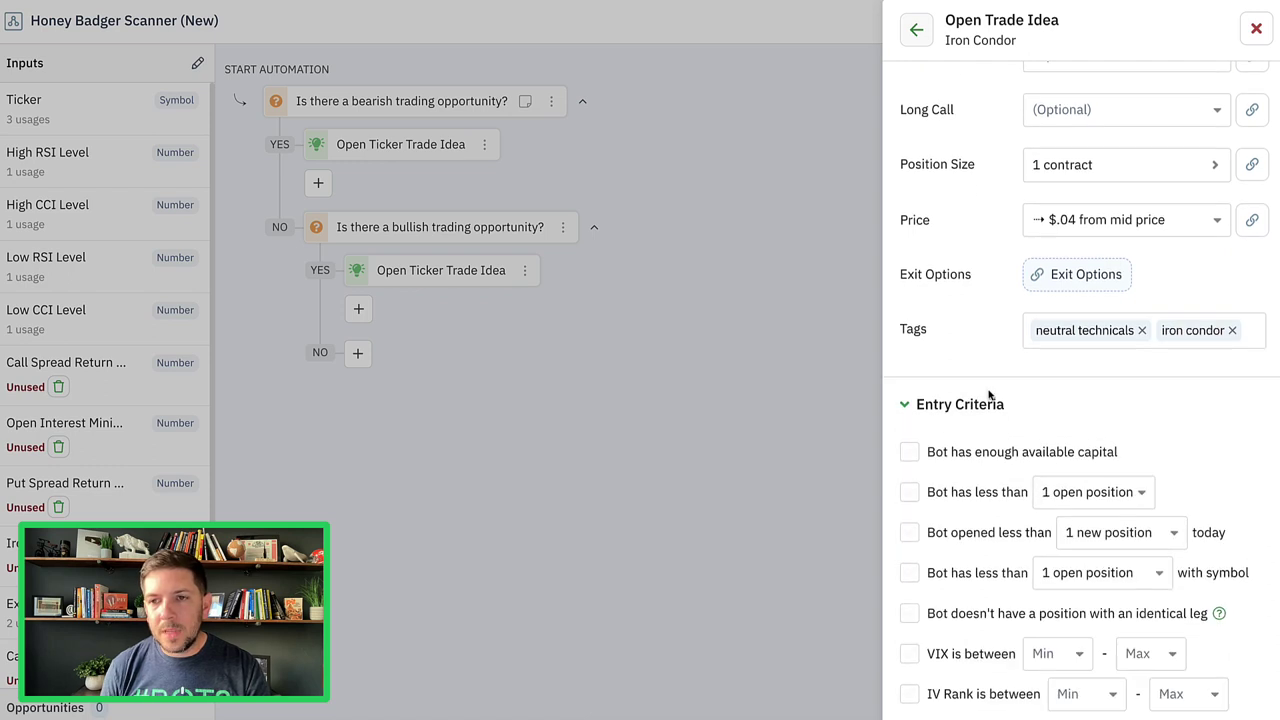
scroll(972, 330, down, 2)
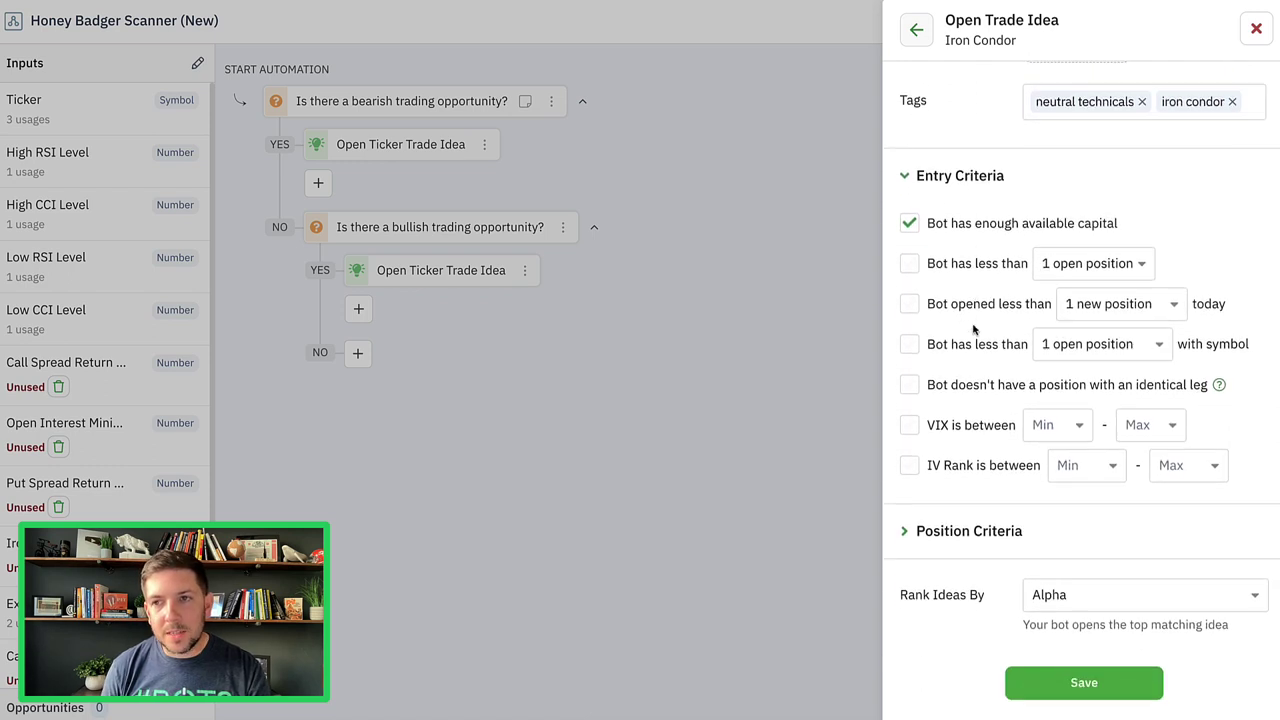
click(909, 344)
scroll(1018, 355, down, 1)
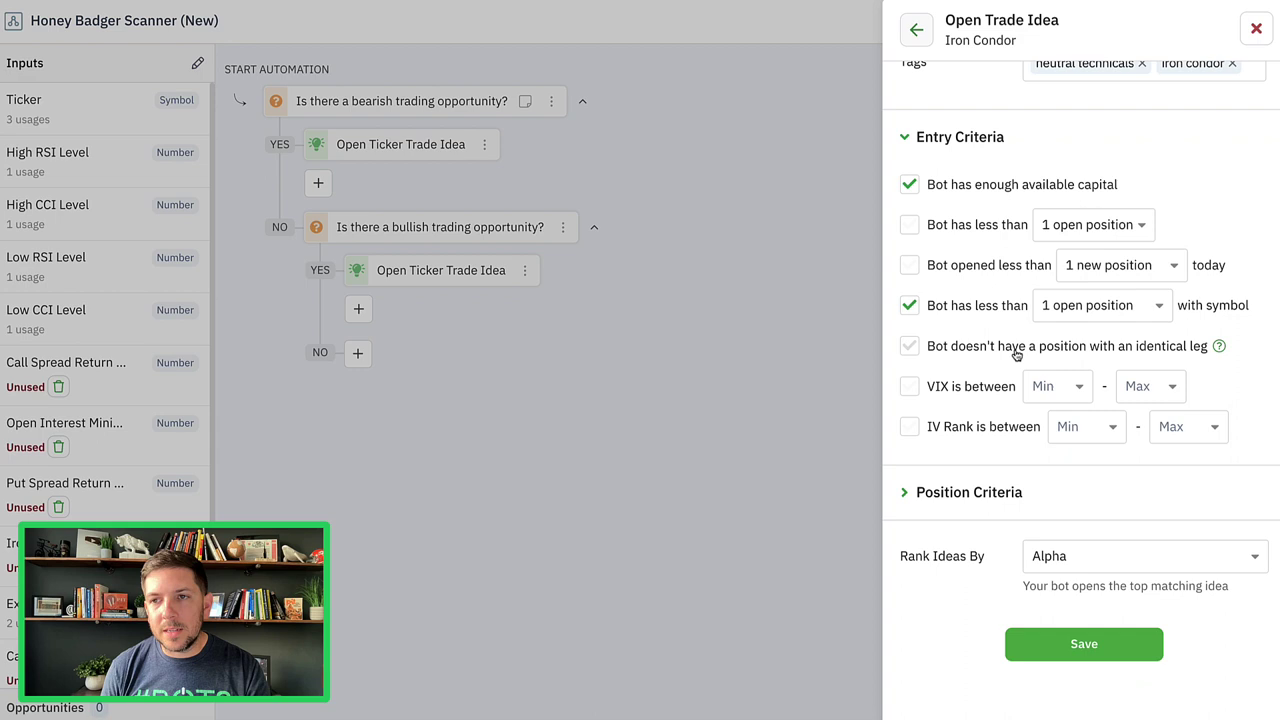
Turn on a 0.23 bid/ask spread limit and an EV per contract limit of 0.
click(970, 498)
scroll(988, 415, down, 1)
scroll(988, 397, down, 2)
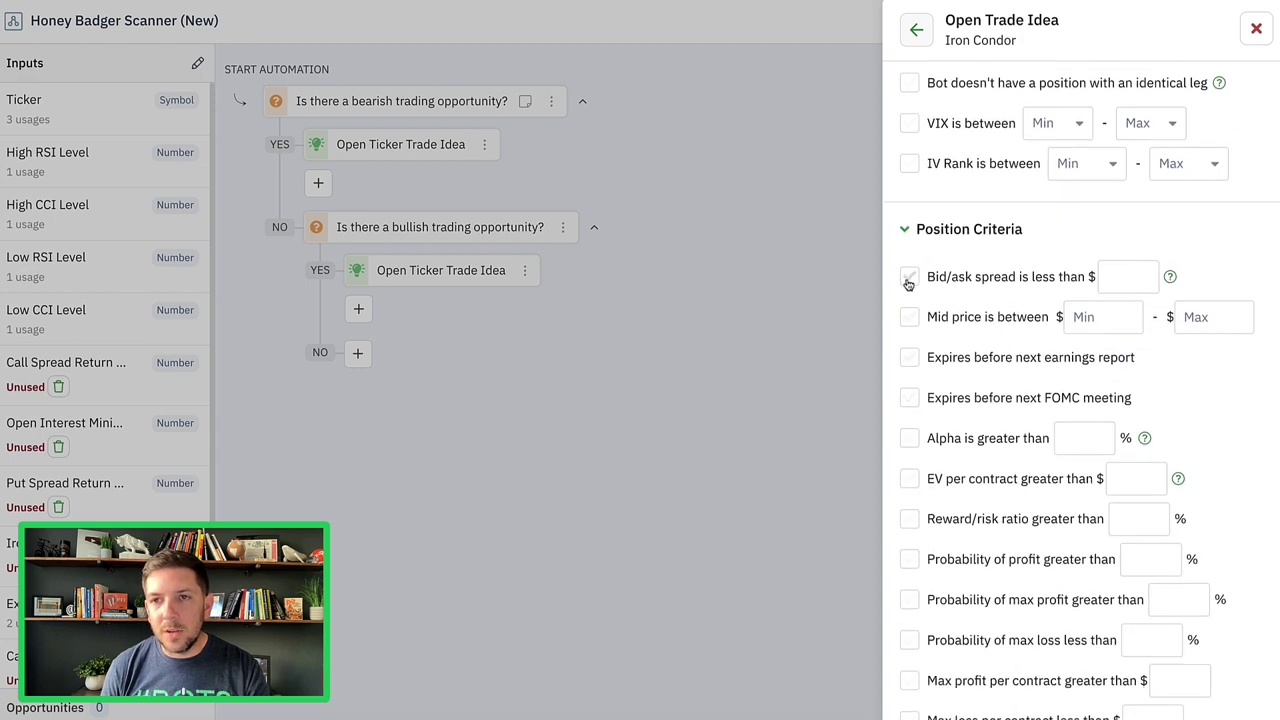
click(909, 277)
click(1117, 277)
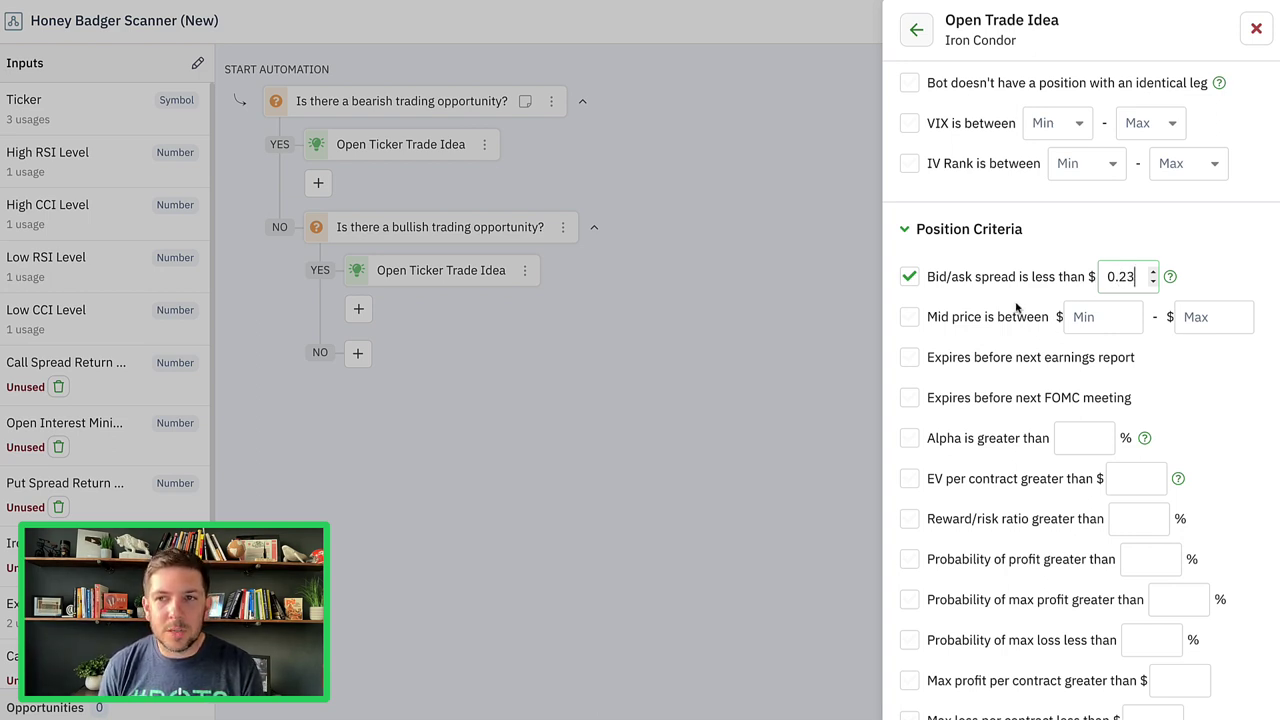
scroll(1016, 307, down, 1)
click(1005, 366)
click(1117, 362)
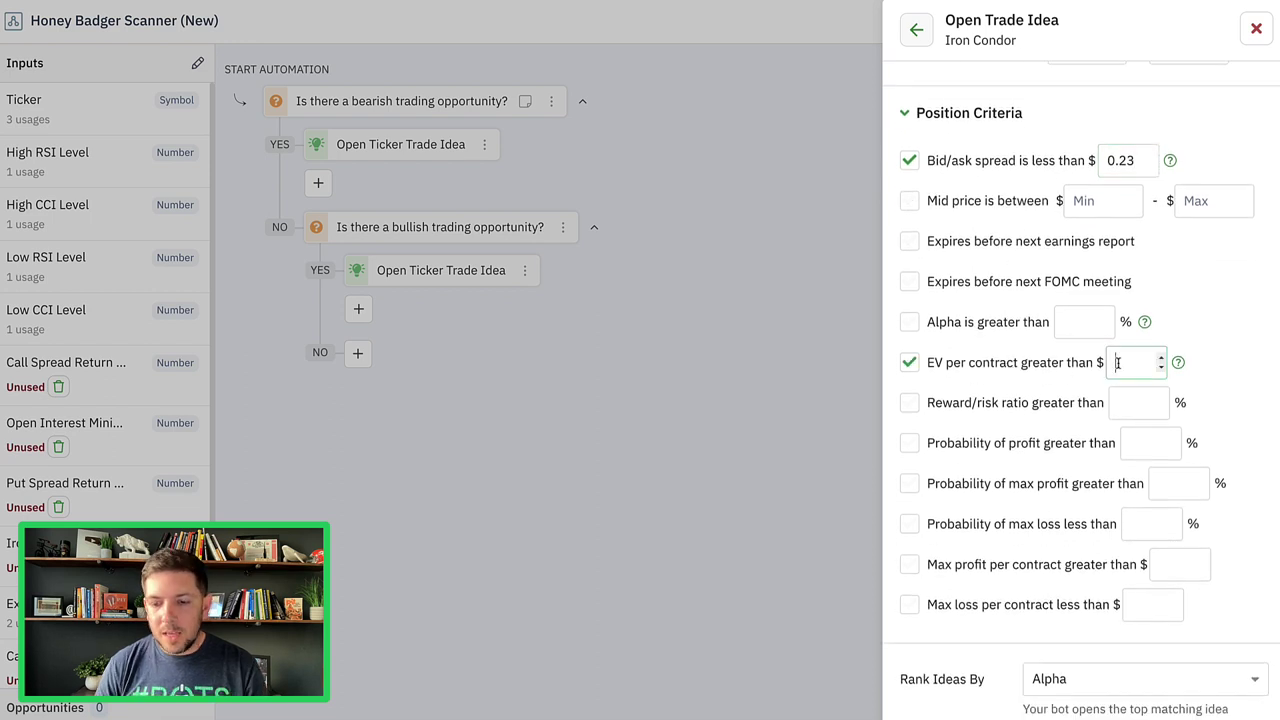
Require reward/risk 60 and 70% probability of profit, then save the trade idea.
click(1062, 404)
click(1133, 406)
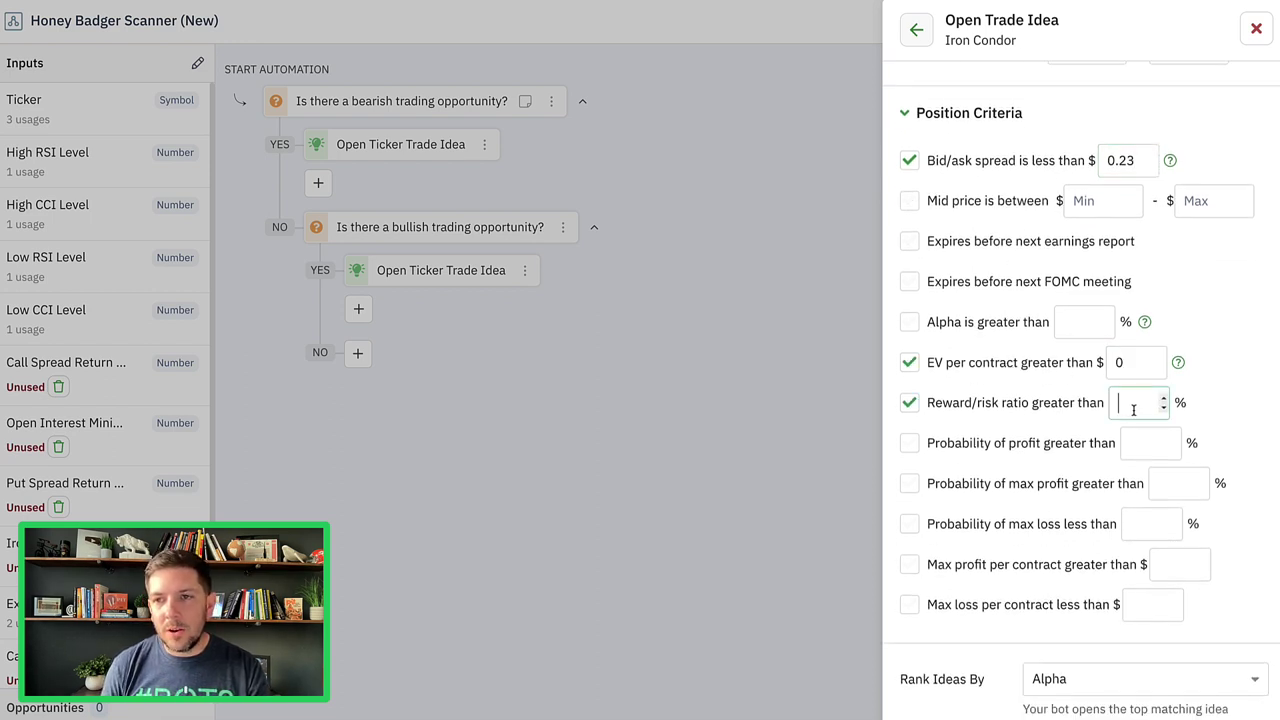
text(60)
click(1134, 442)
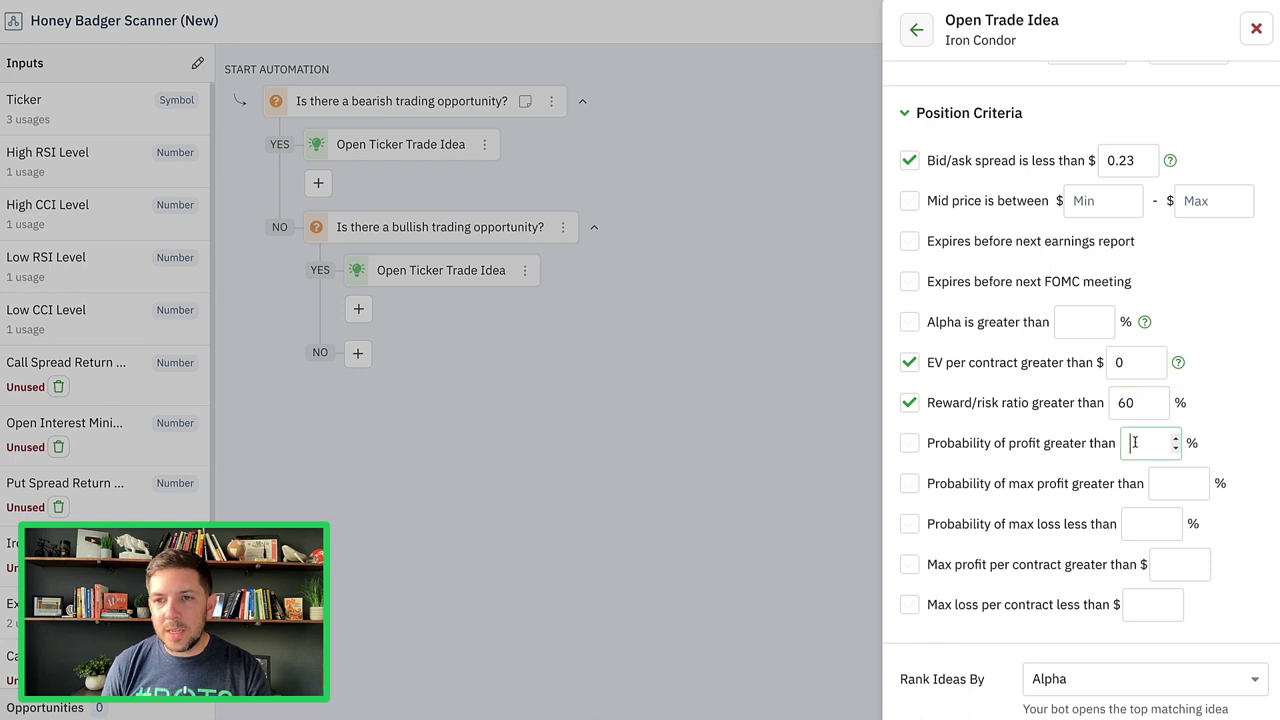
text(70)
scroll(1062, 437, down, 1)
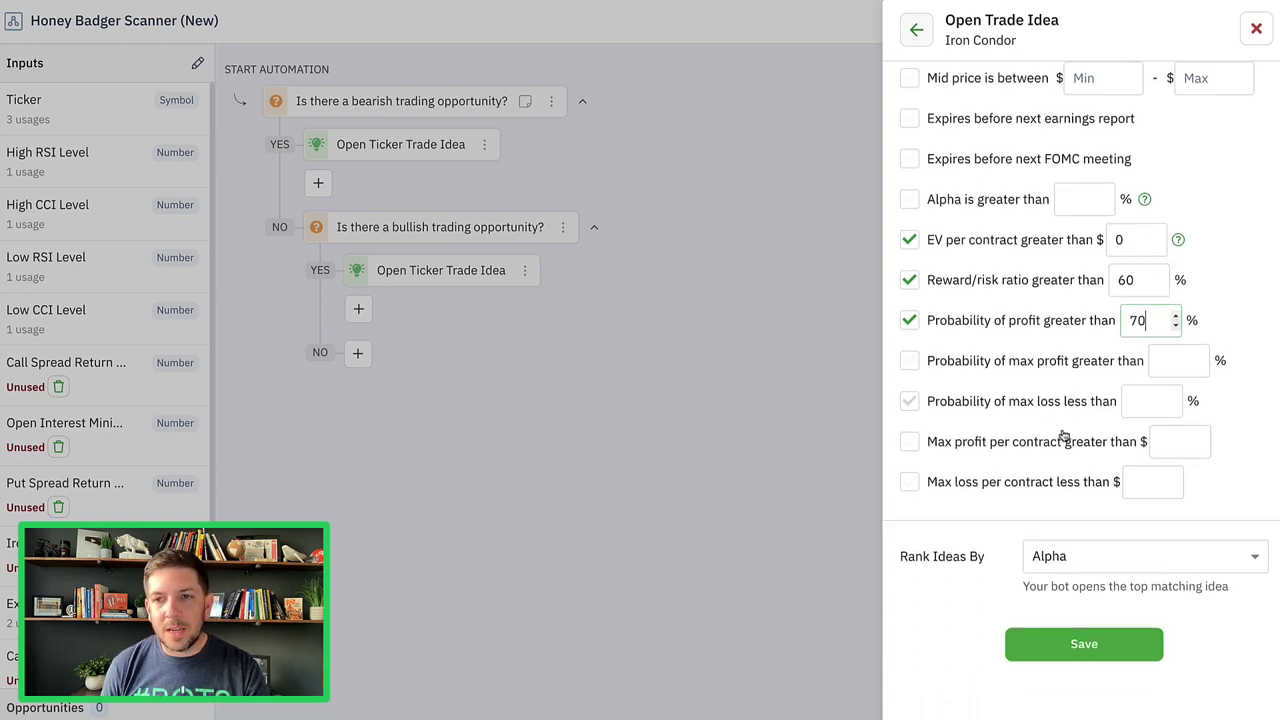
click(1084, 644)
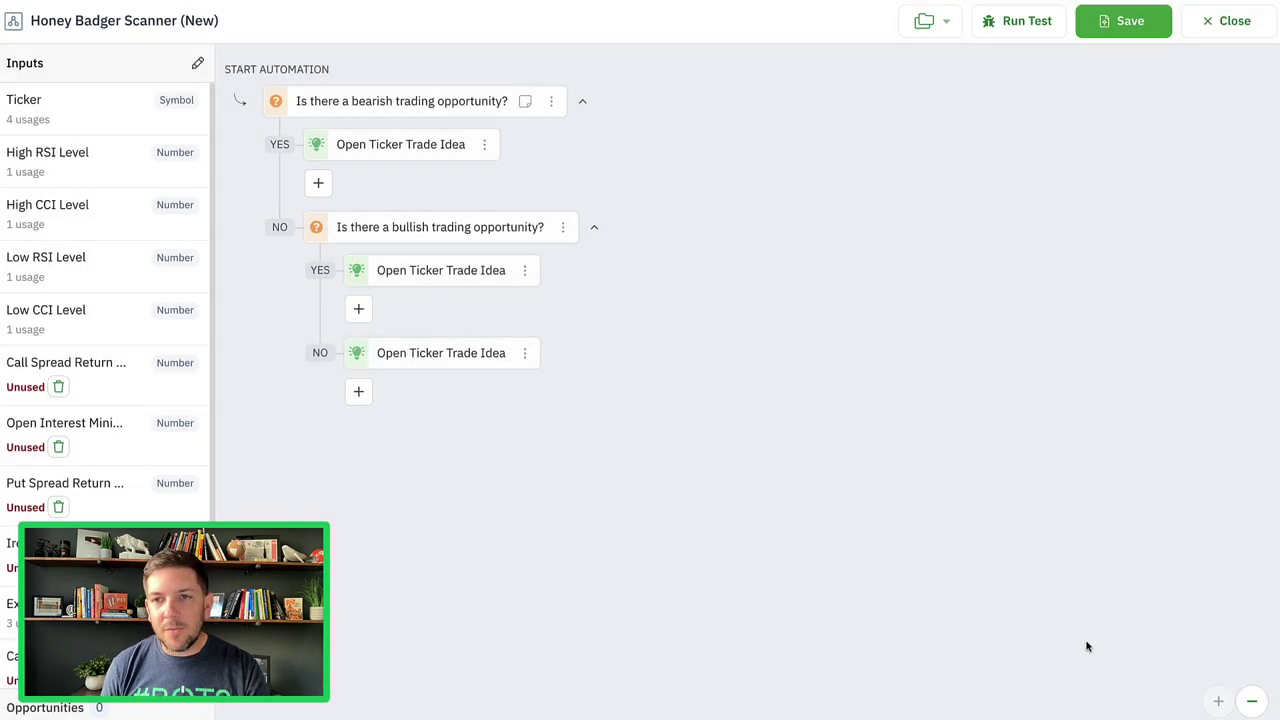
Reopen the iron condor trade idea, set max loss per contract to $500, and save.
click(434, 355)
scroll(1100, 410, down, 10)
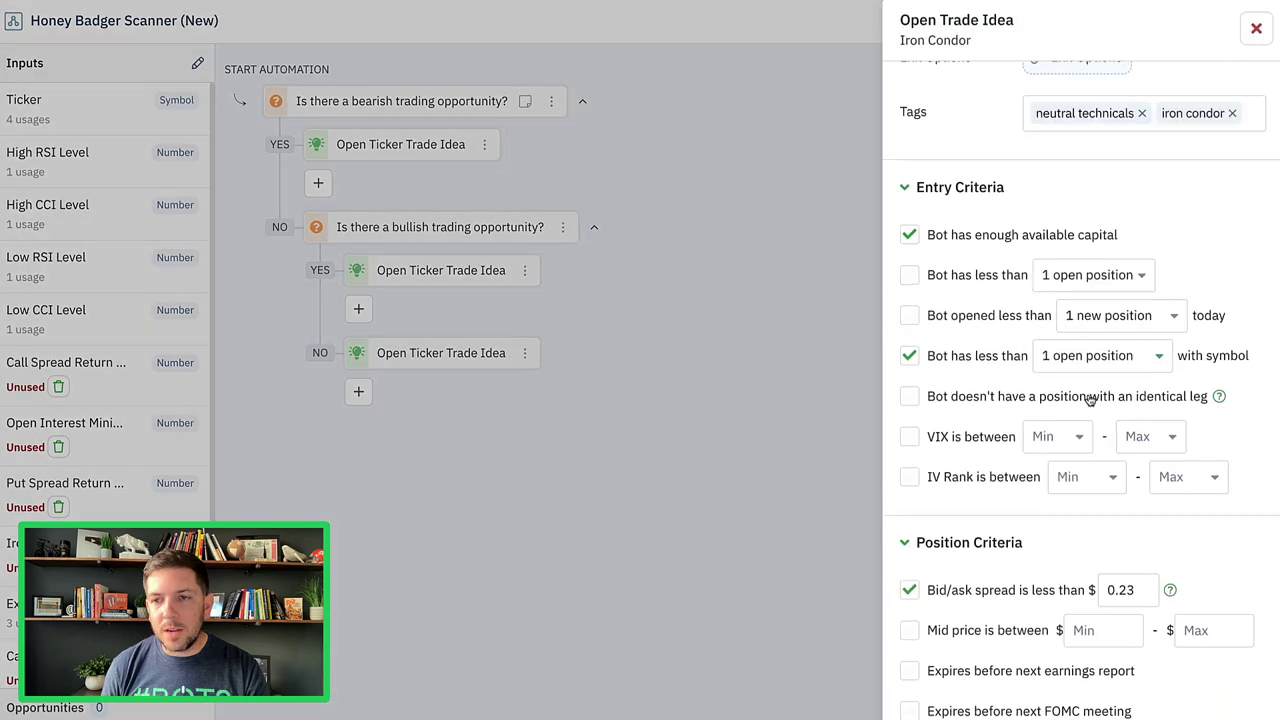
click(1147, 482)
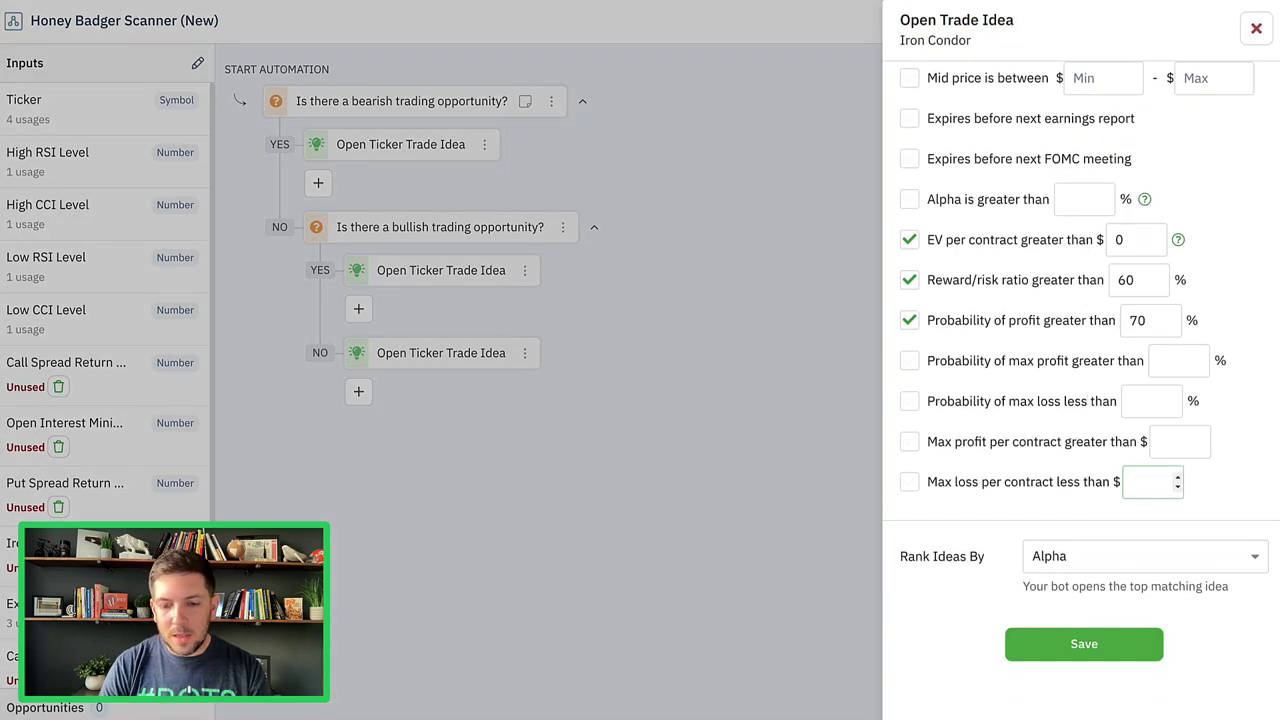
text(500)
click(1090, 645)
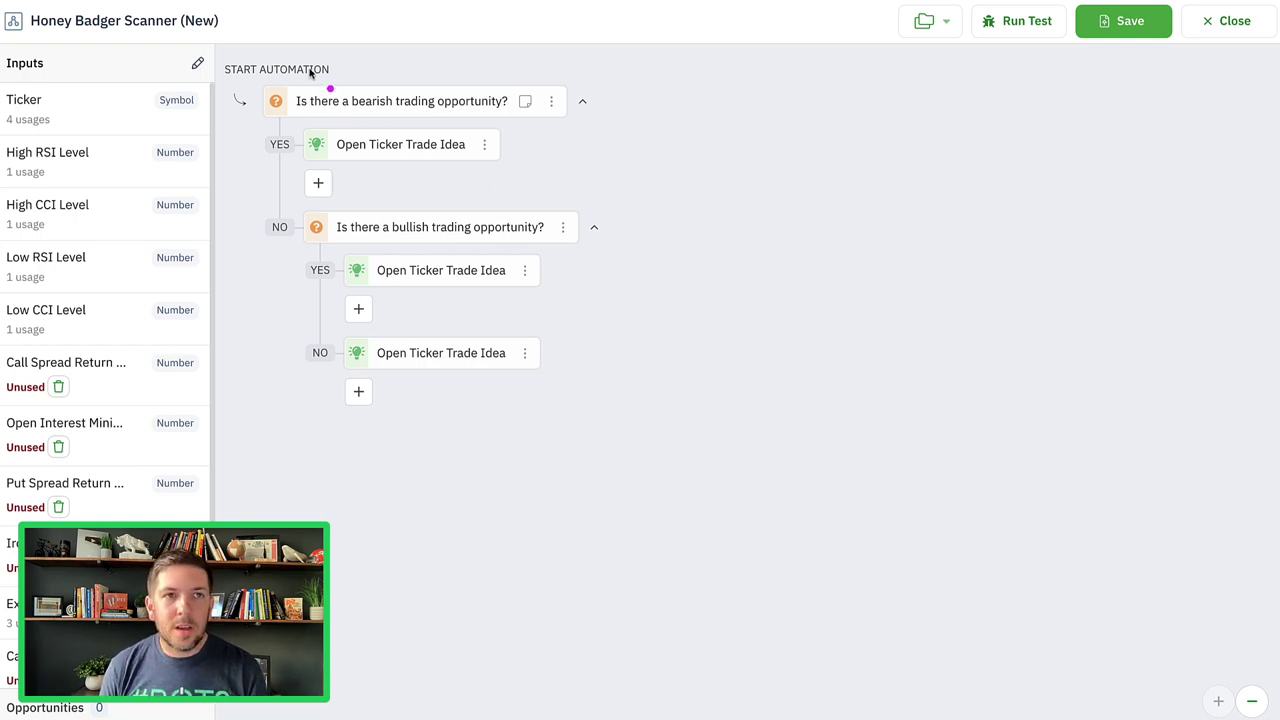
mouse_move(236, 53)
mouse_down()
mouse_move(567, 67)
mouse_move(649, 203)
mouse_move(334, 426)
mouse_move(229, 100)
mouse_move(233, 52)
mouse_up()
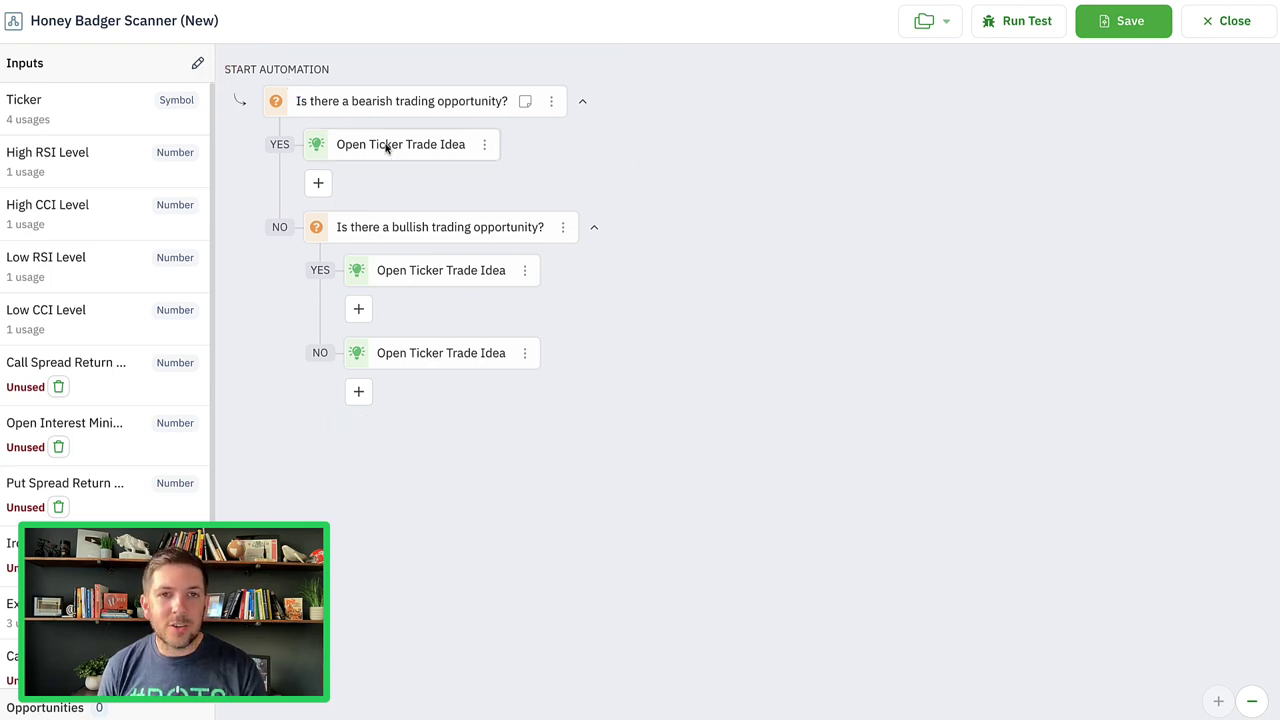
click(437, 274)
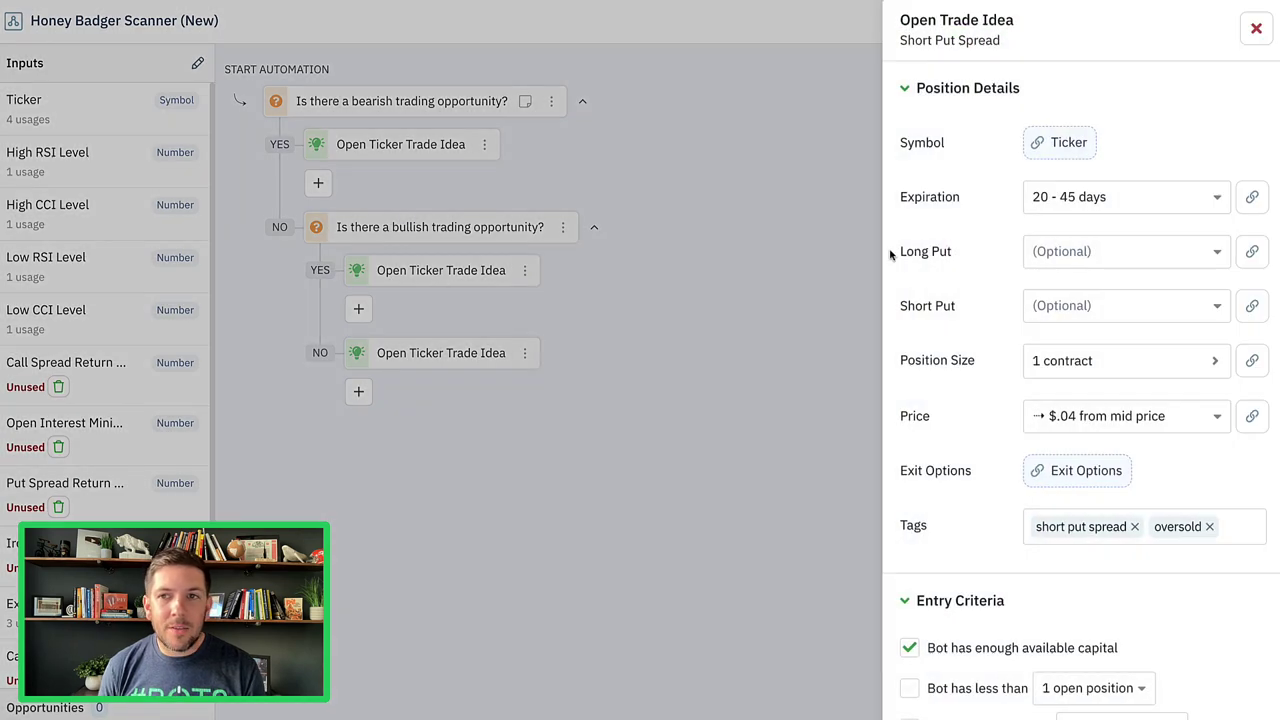
scroll(975, 234, down, 10)
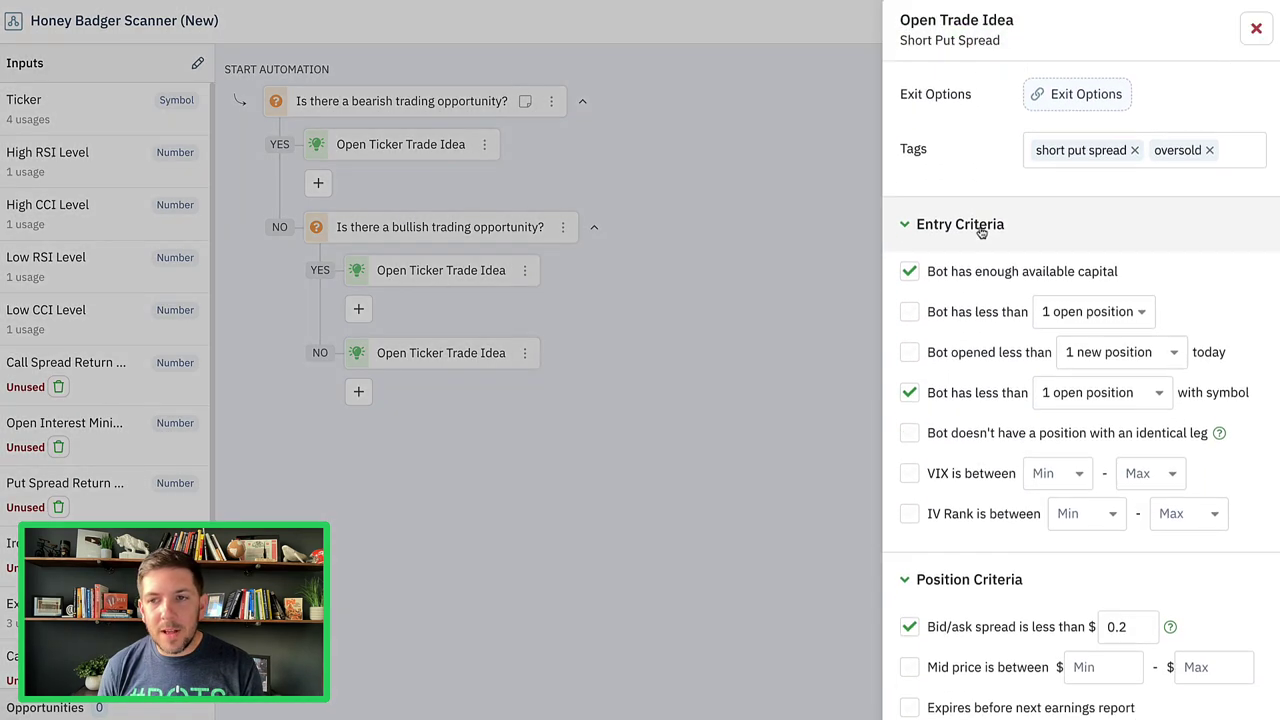
scroll(983, 234, down, 3)
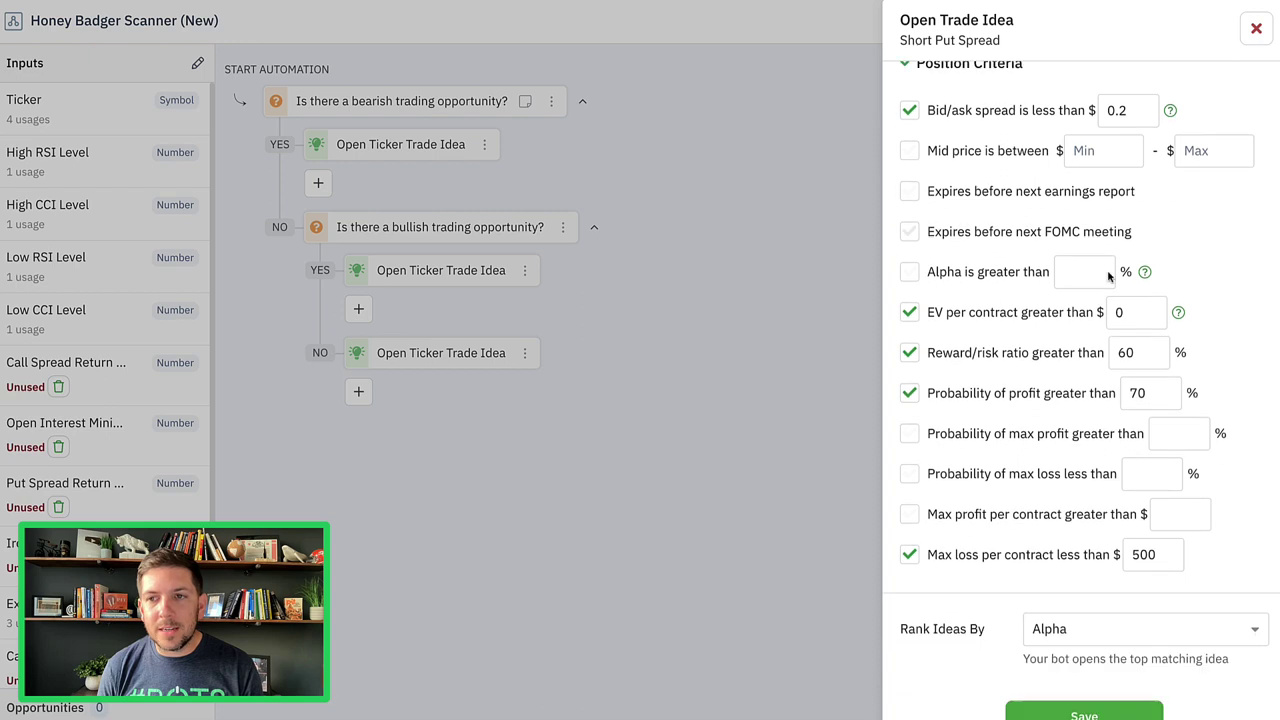
scroll(1085, 630, down, 1)
click(1087, 648)
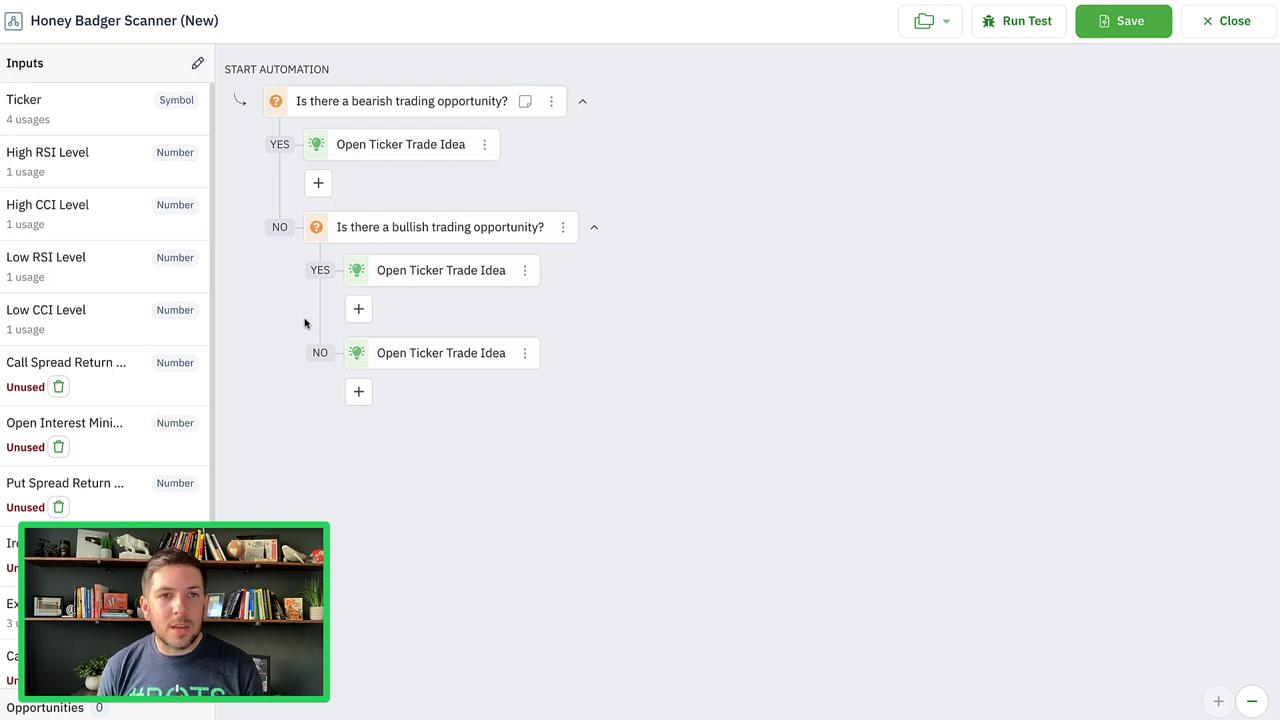
Delete the unused call spread return, open interest minimum, put spread return and iron condor return inputs.
scroll(149, 324, down, 1)
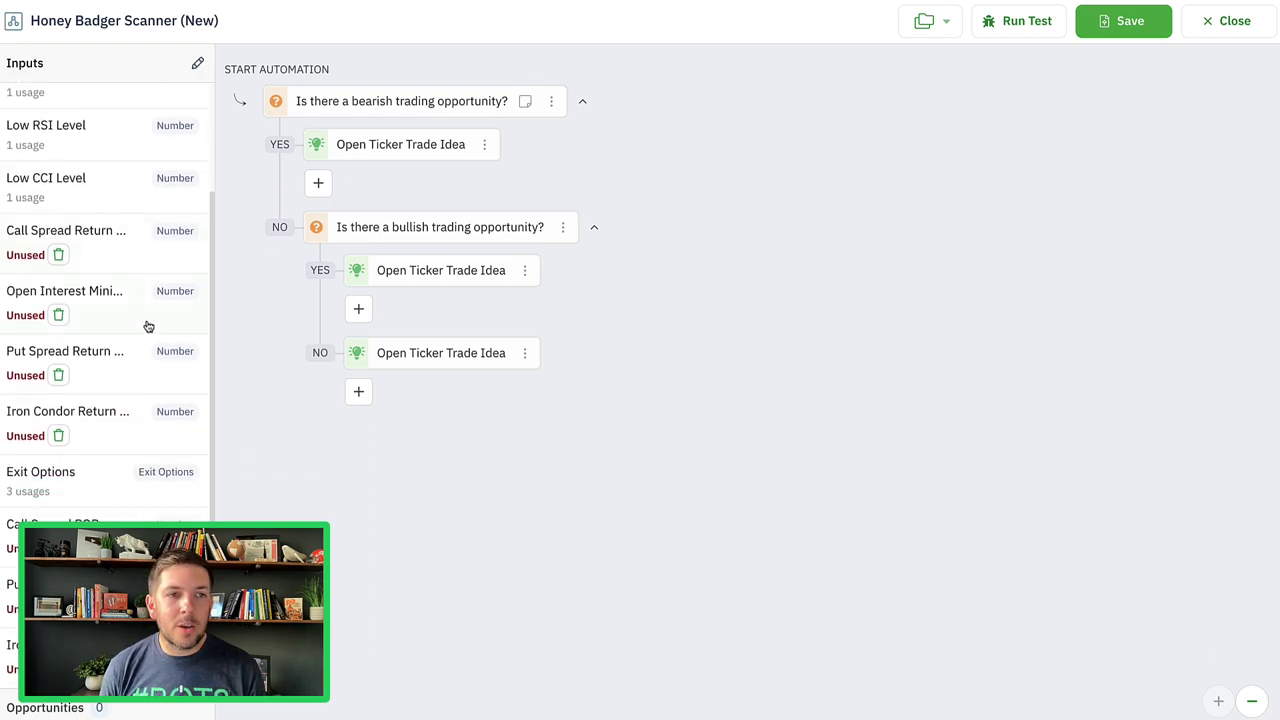
click(57, 255)
click(698, 233)
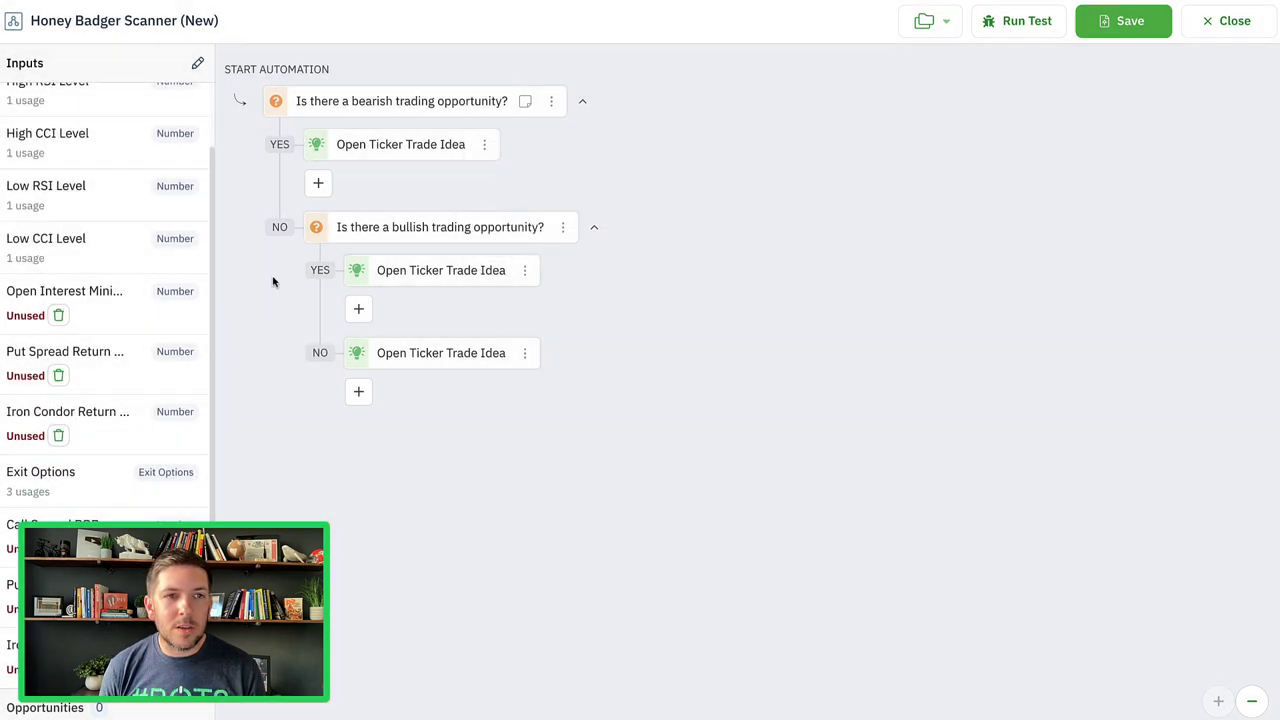
click(58, 315)
click(675, 228)
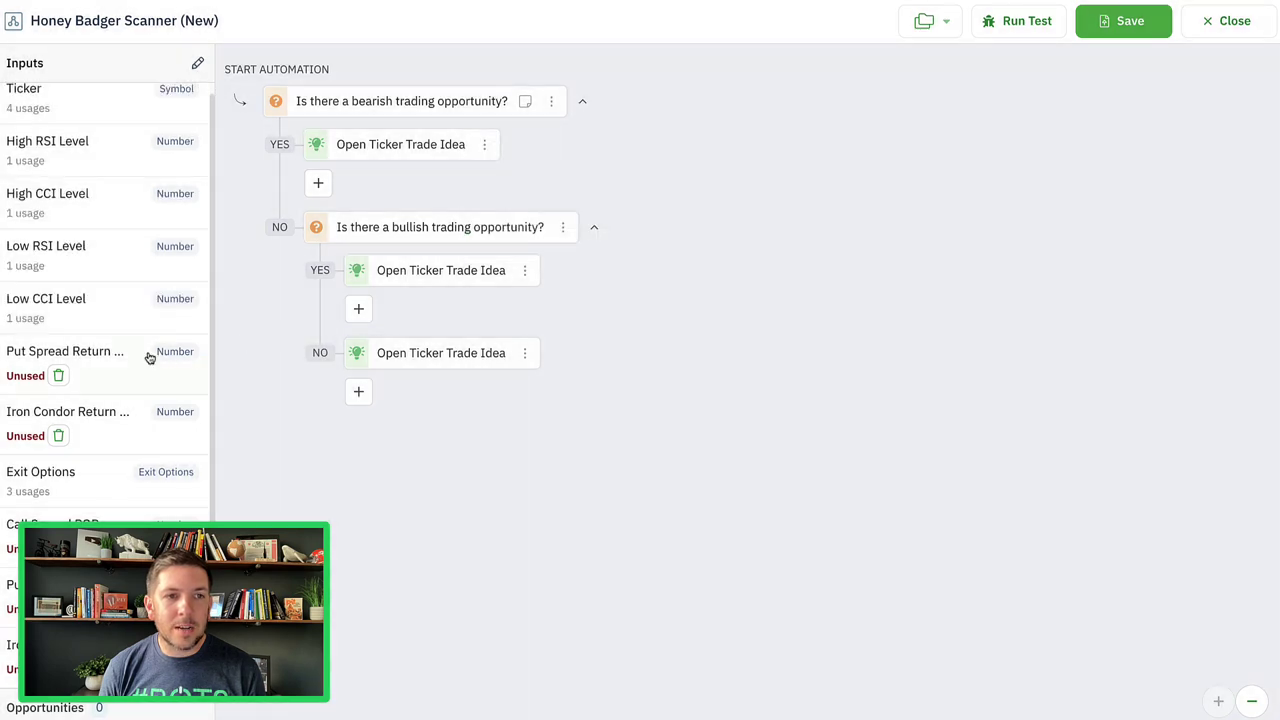
click(57, 374)
click(686, 229)
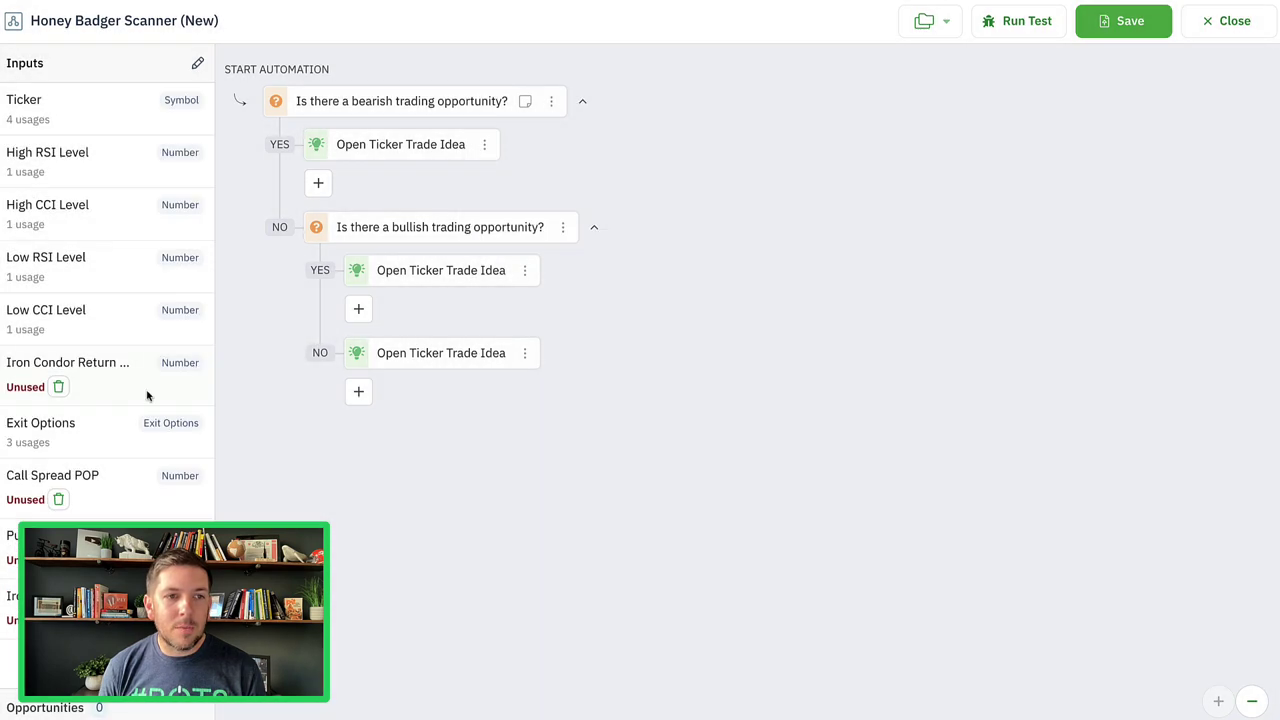
click(58, 387)
click(688, 232)
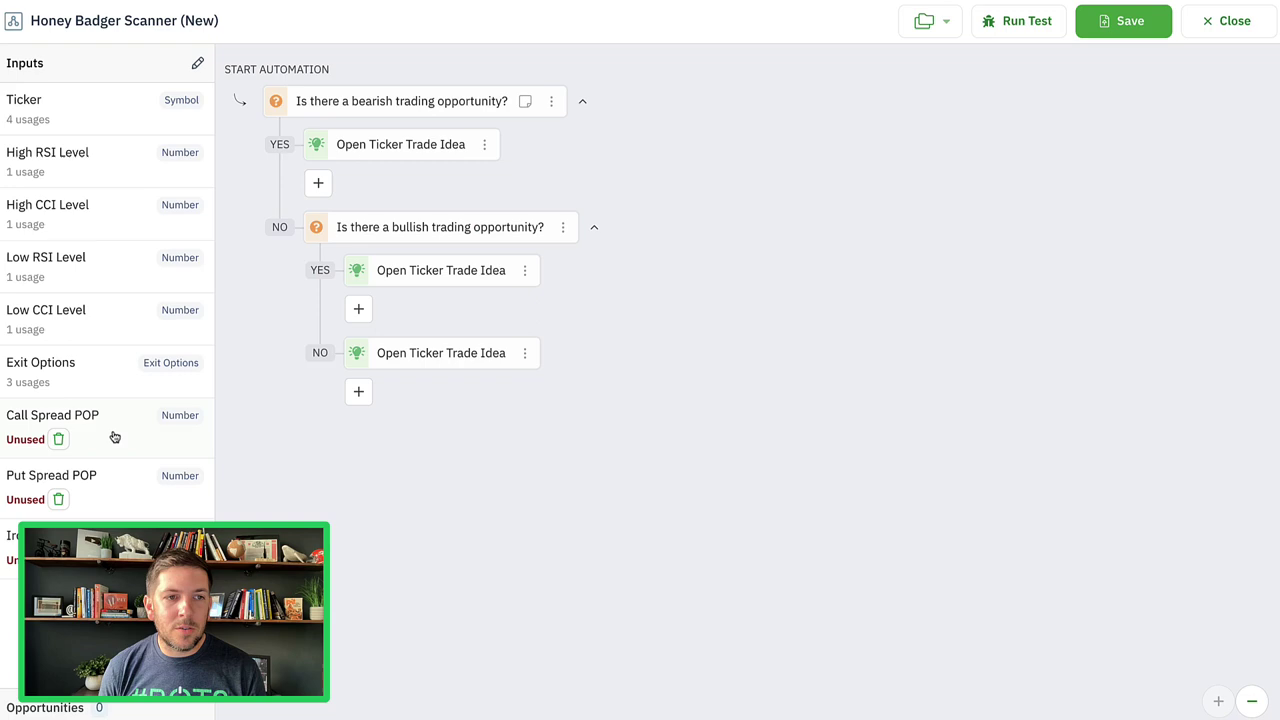
Delete the unused Call Spread POP, Put Spread POP and Iron Condor POP inputs.
click(58, 439)
click(689, 231)
click(58, 440)
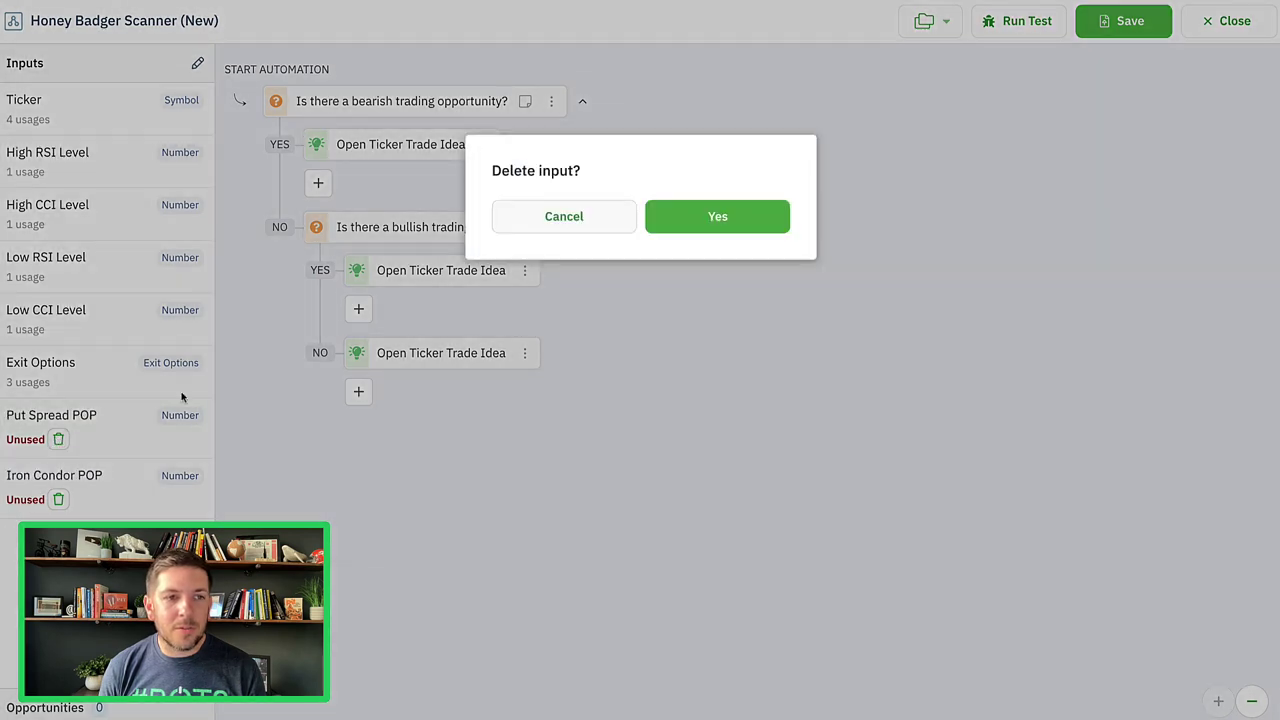
click(728, 230)
click(58, 440)
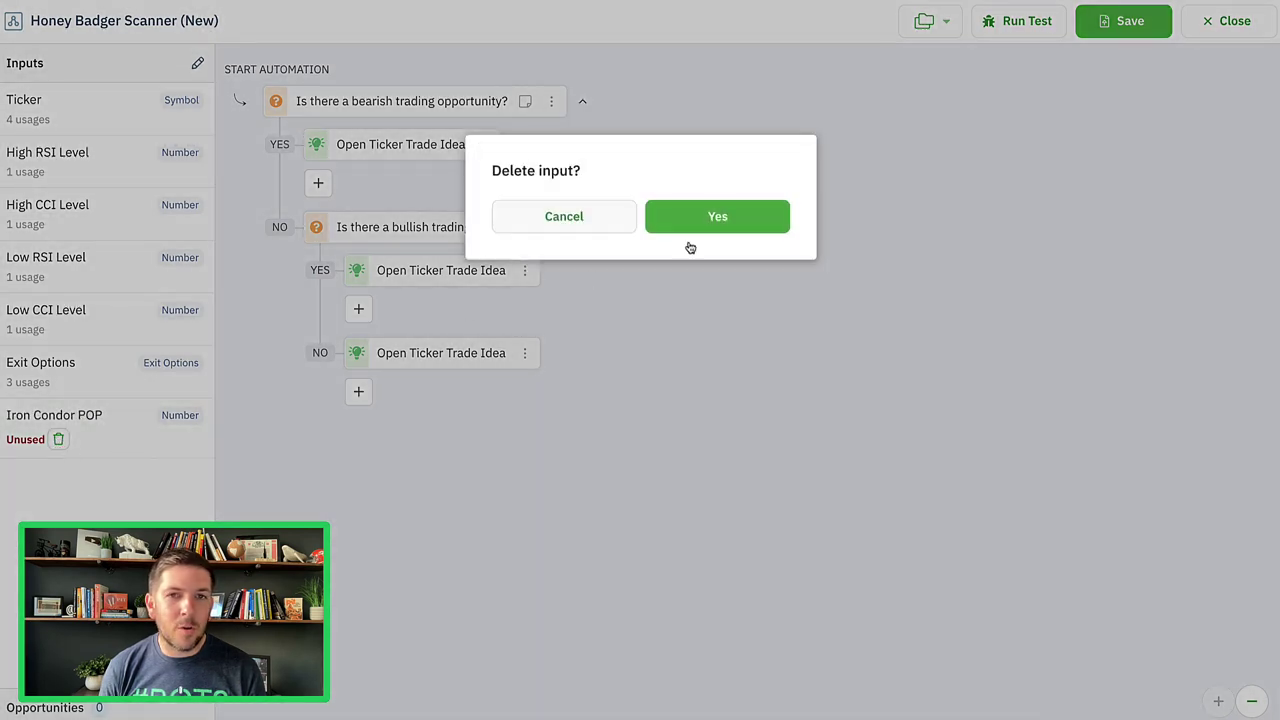
click(745, 218)
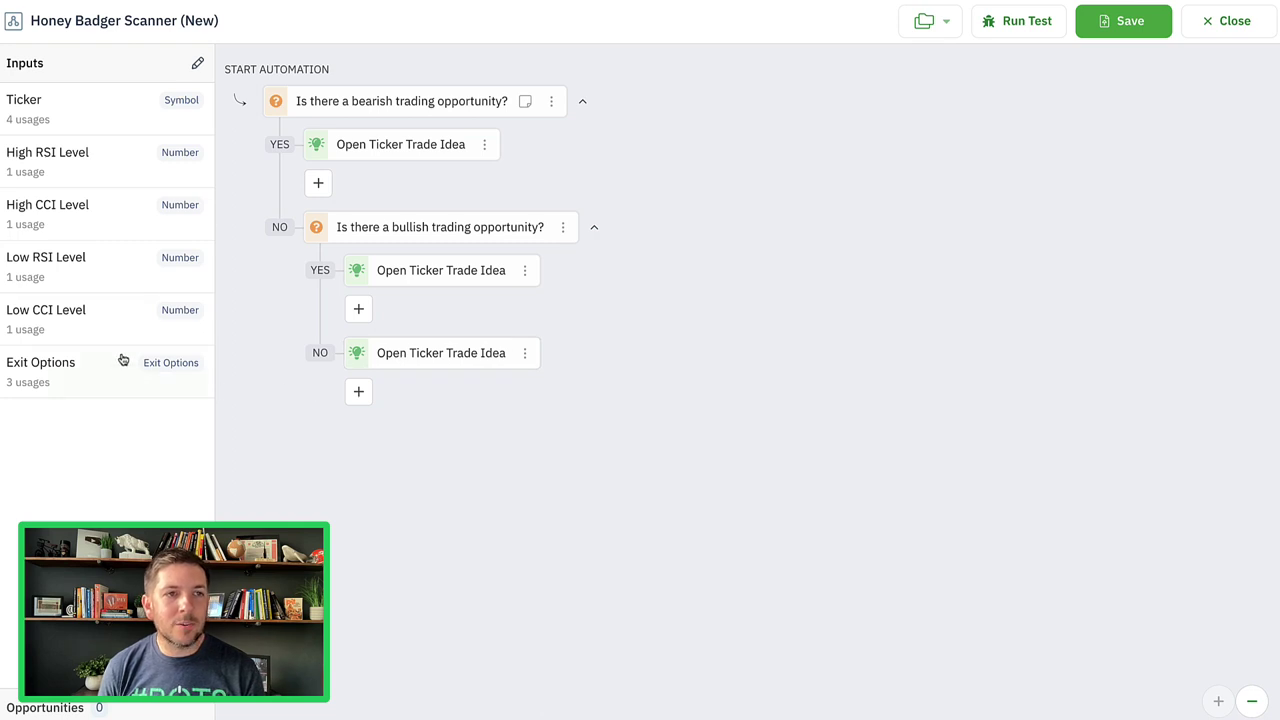
click(88, 74)
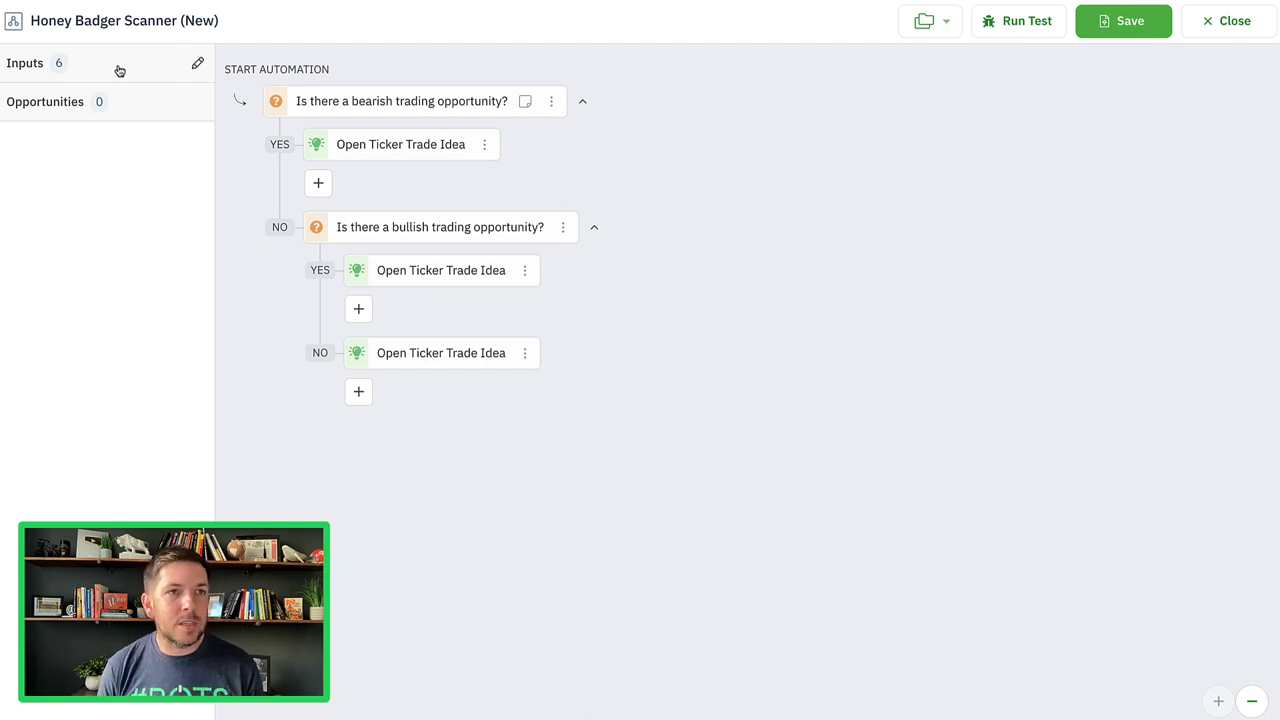
click(119, 70)
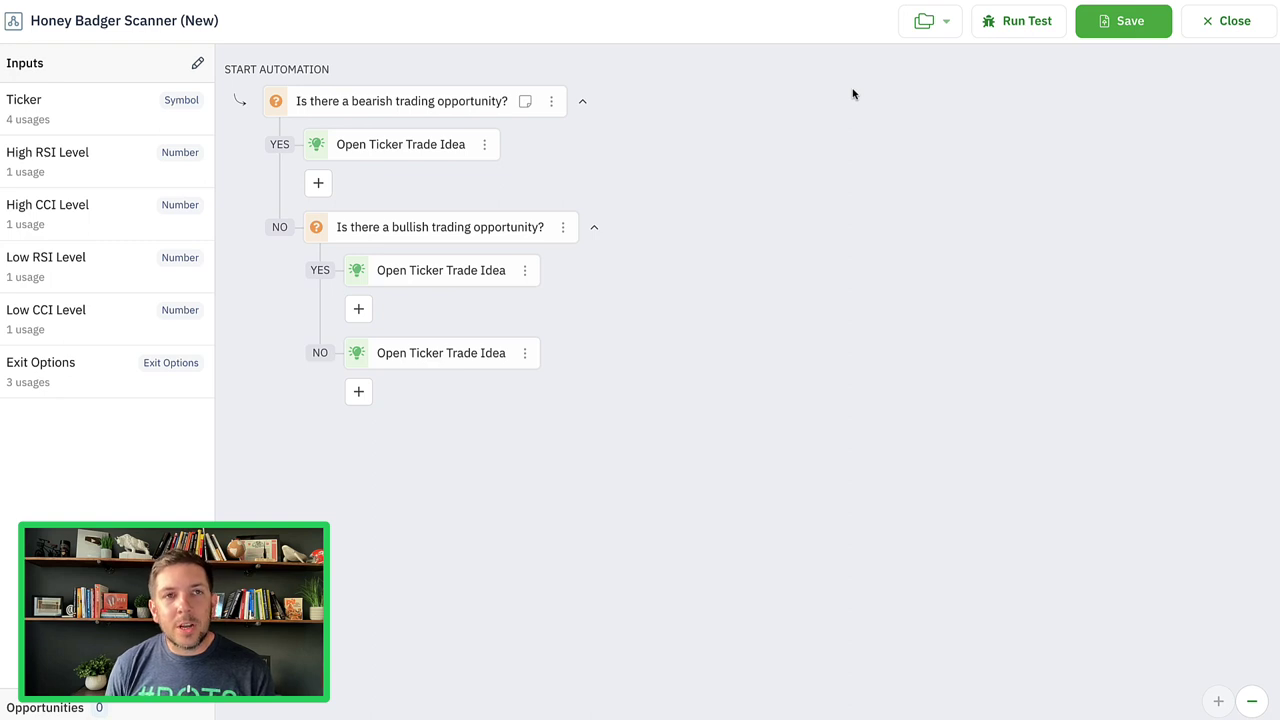
Start a test run of Honey Badger Scanner (New) against the New Honey Badger bot.
click(1018, 22)
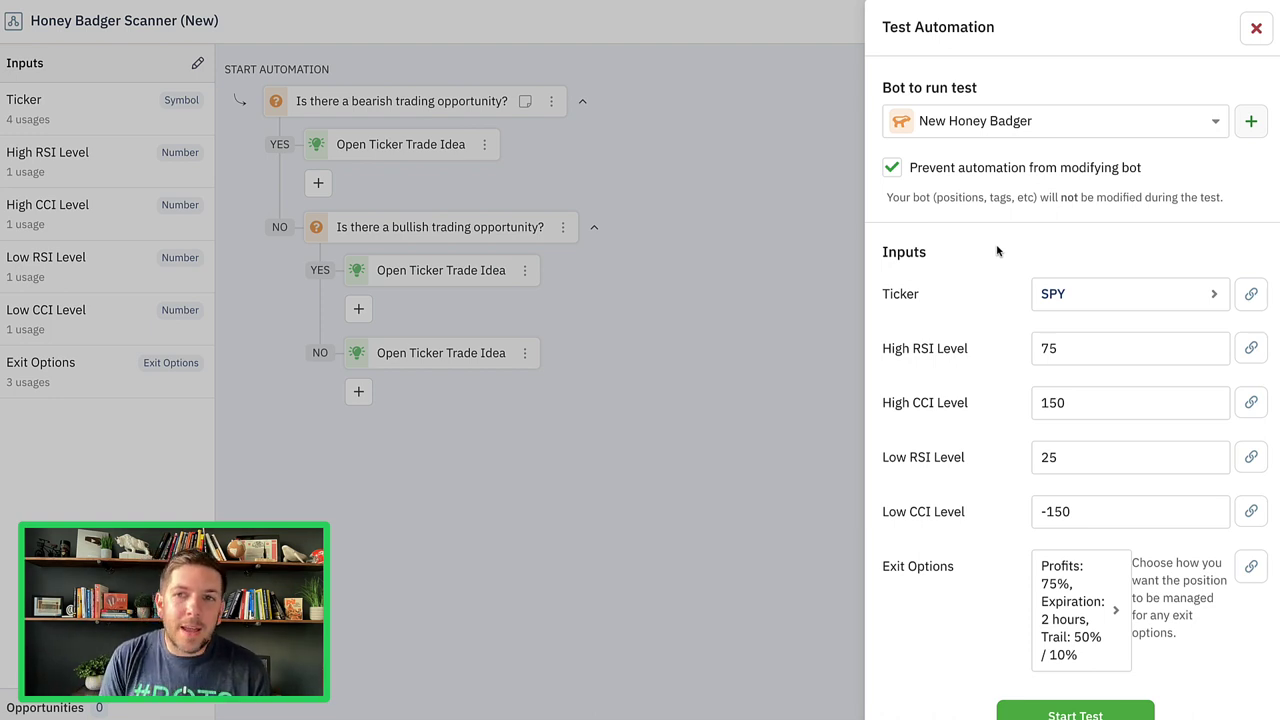
scroll(996, 251, down, 2)
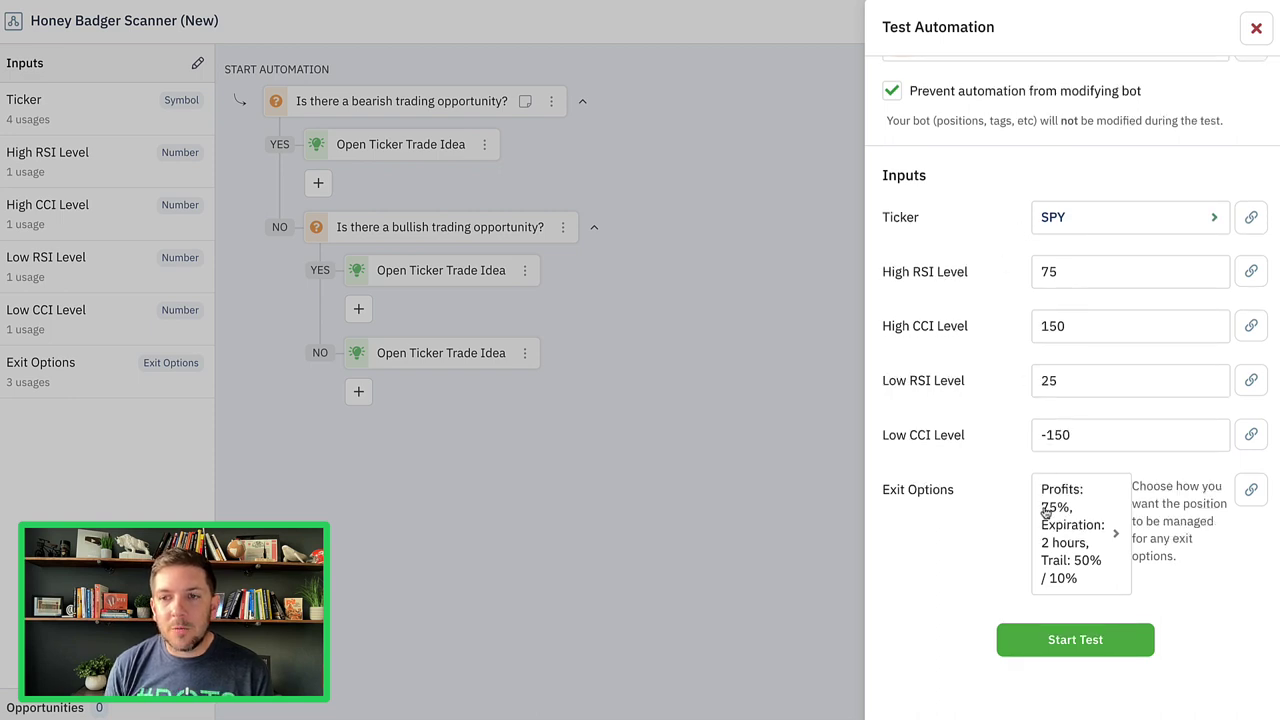
click(1070, 648)
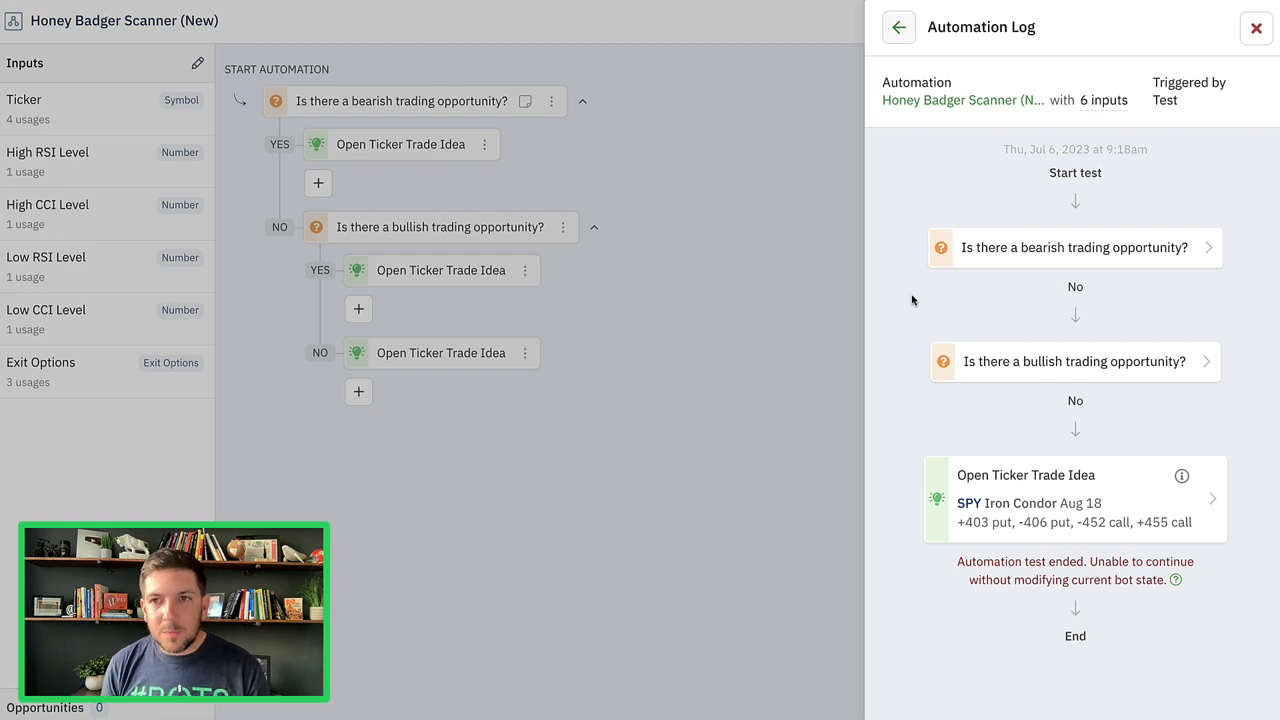
drag(1147, 158, 1096, 160)
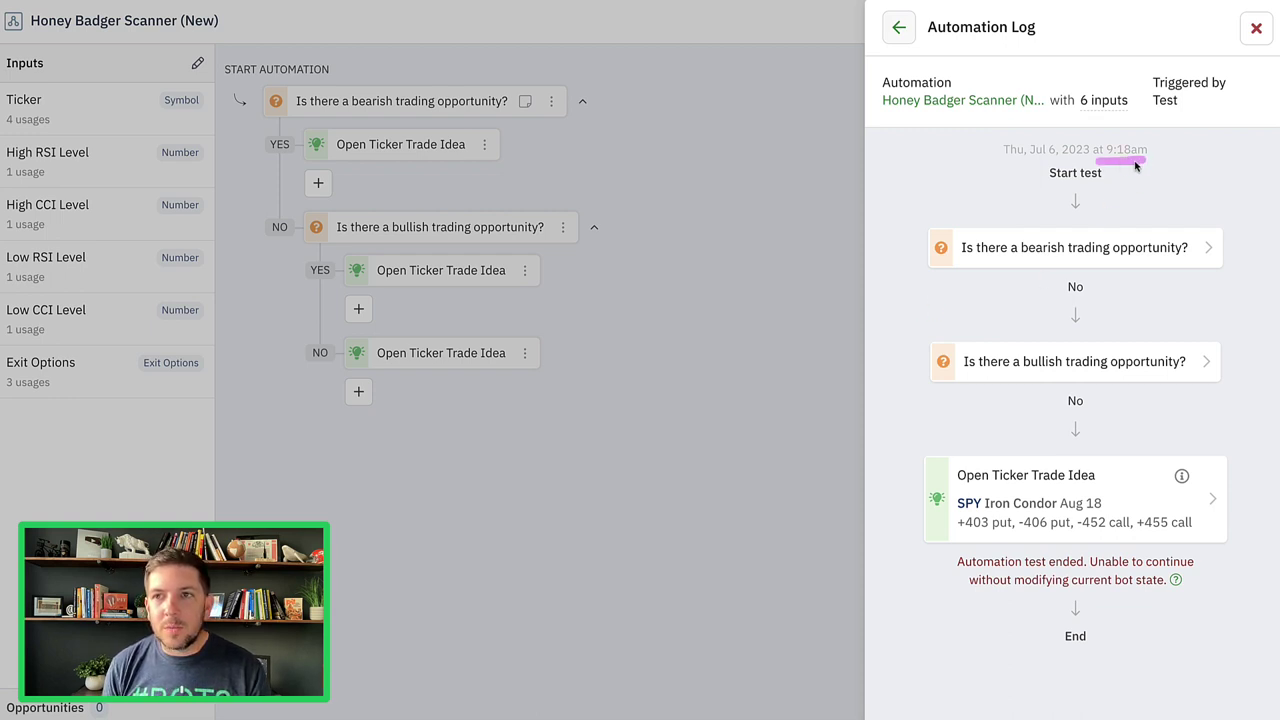
click(949, 188)
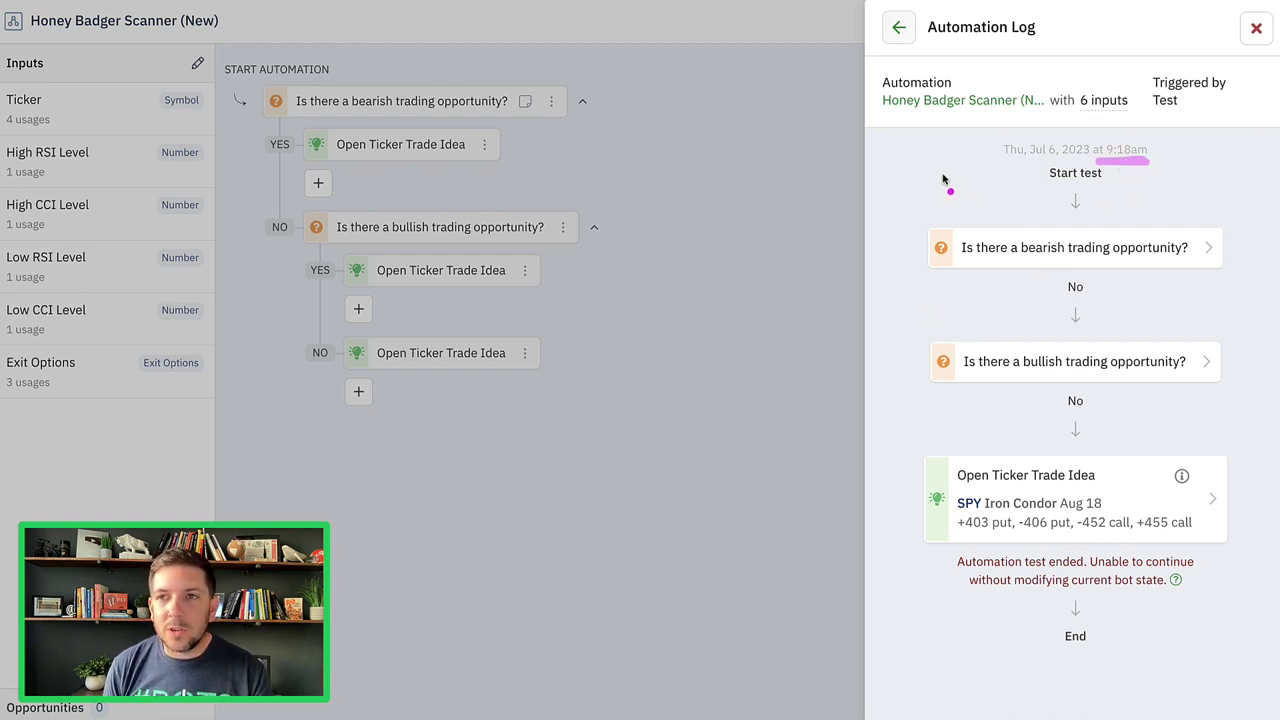
click(1003, 255)
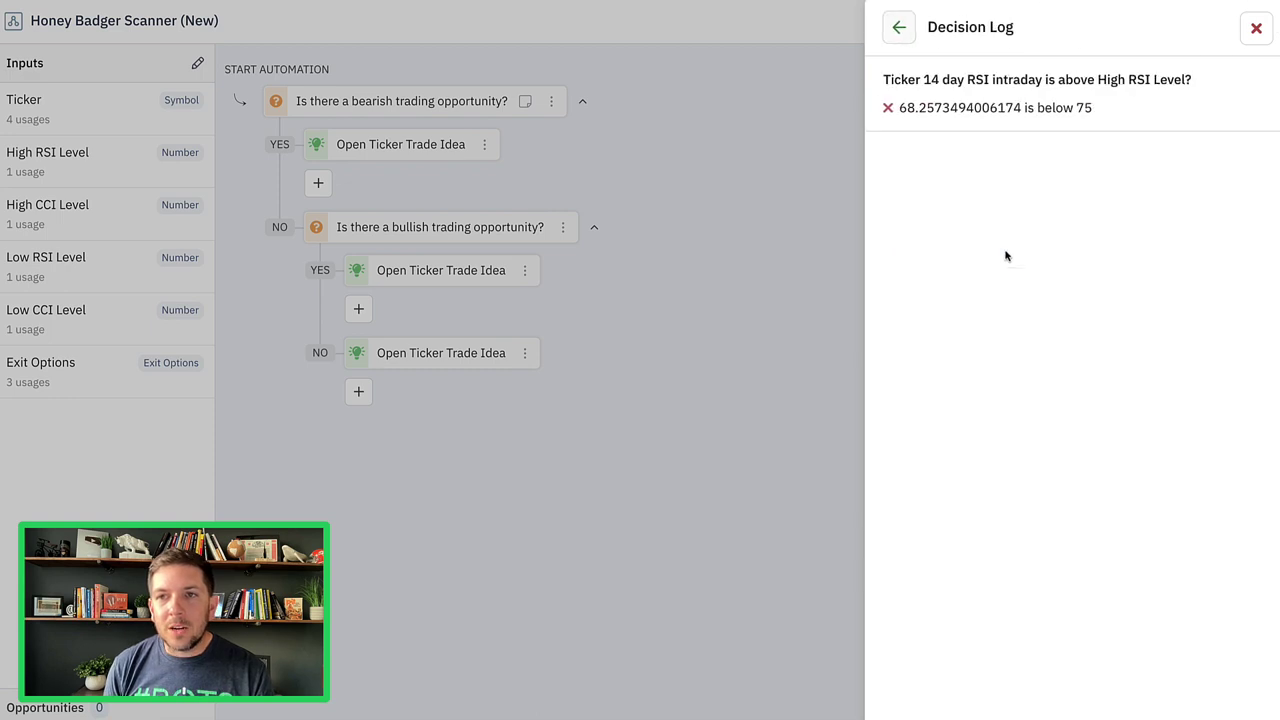
click(899, 29)
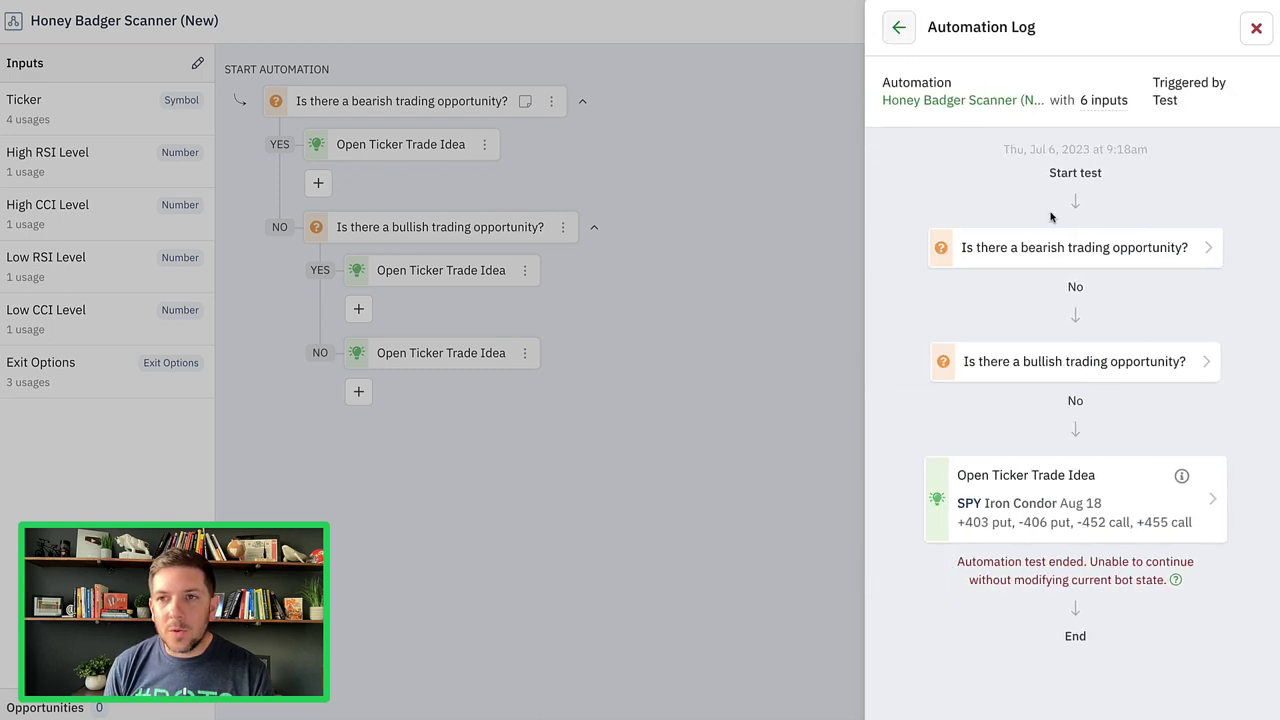
click(1053, 253)
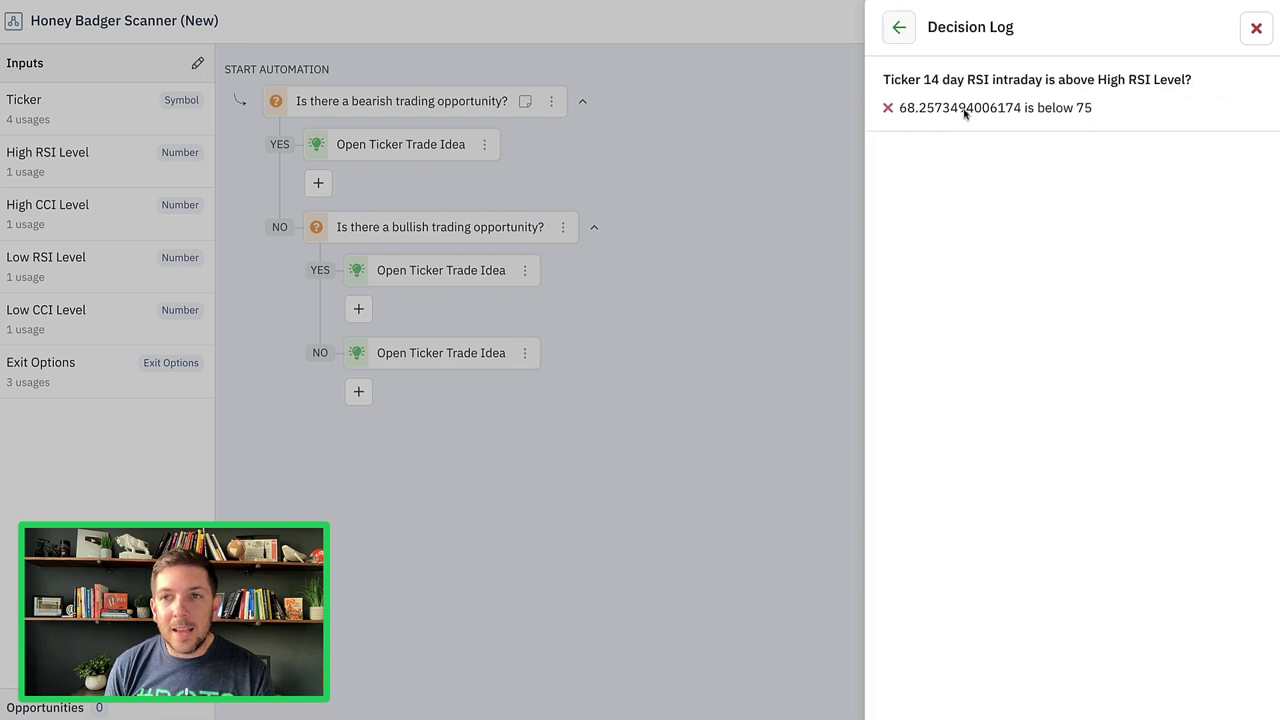
click(899, 29)
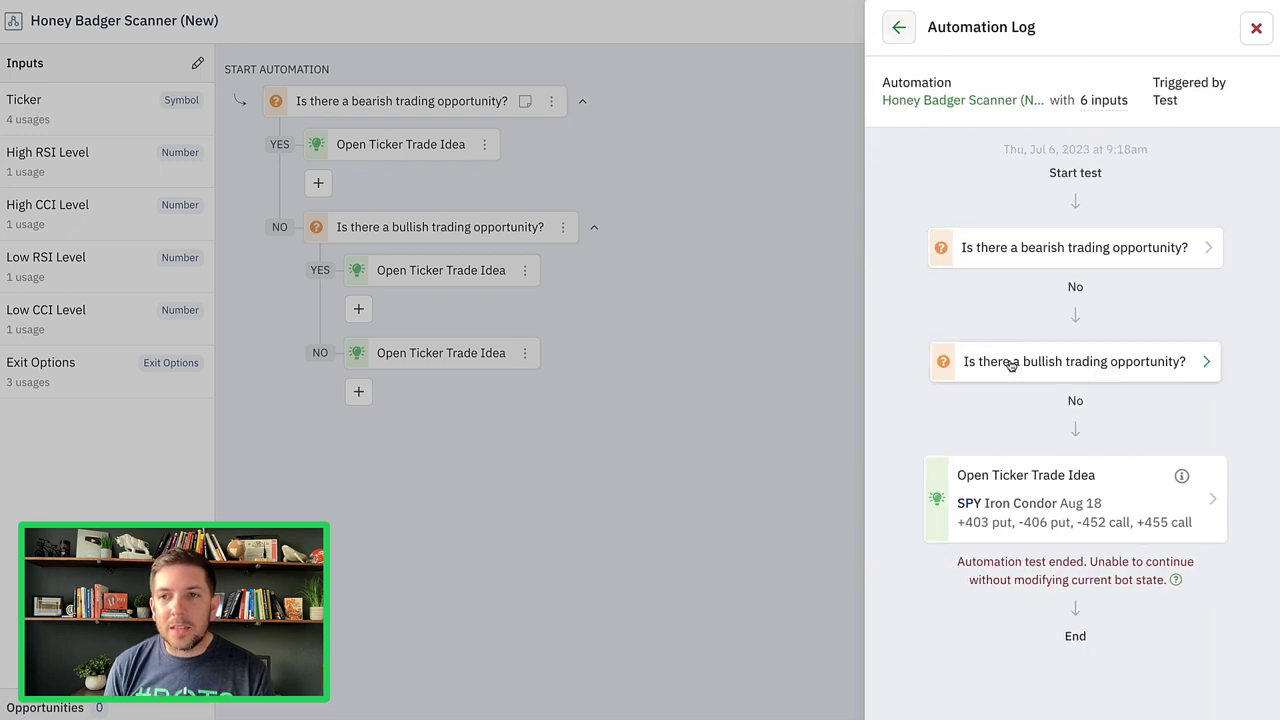
click(1049, 368)
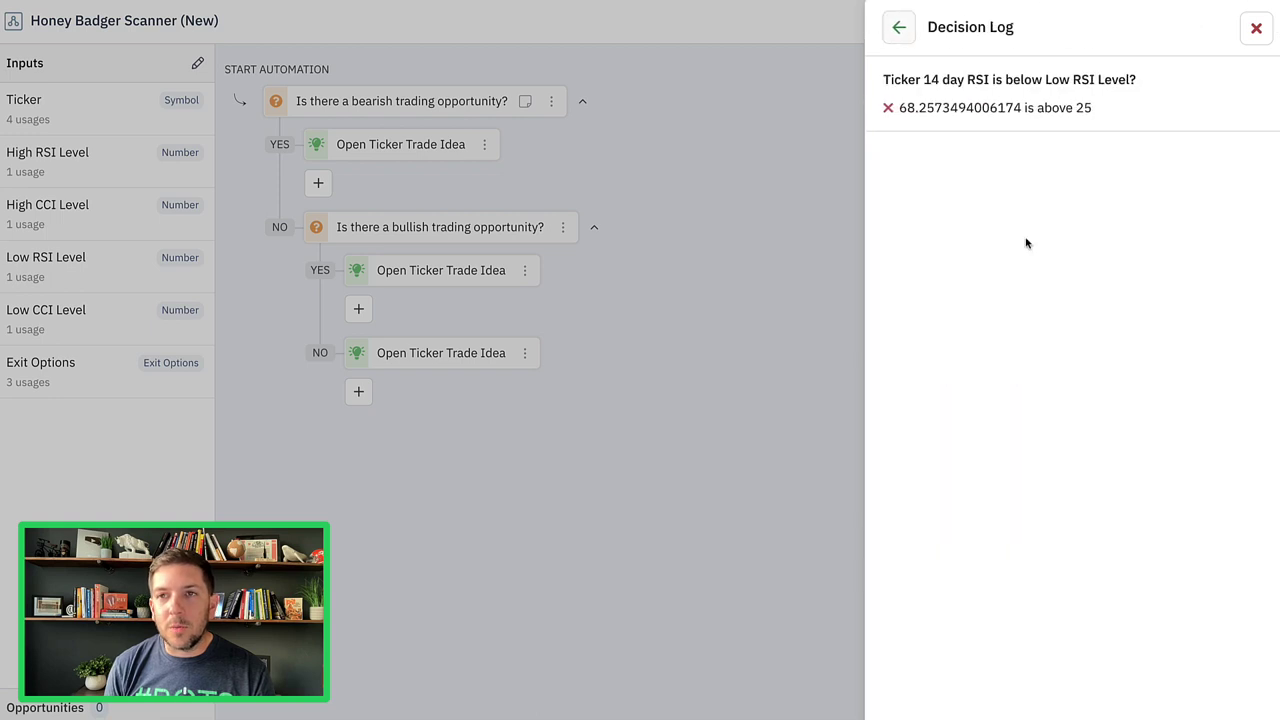
click(901, 29)
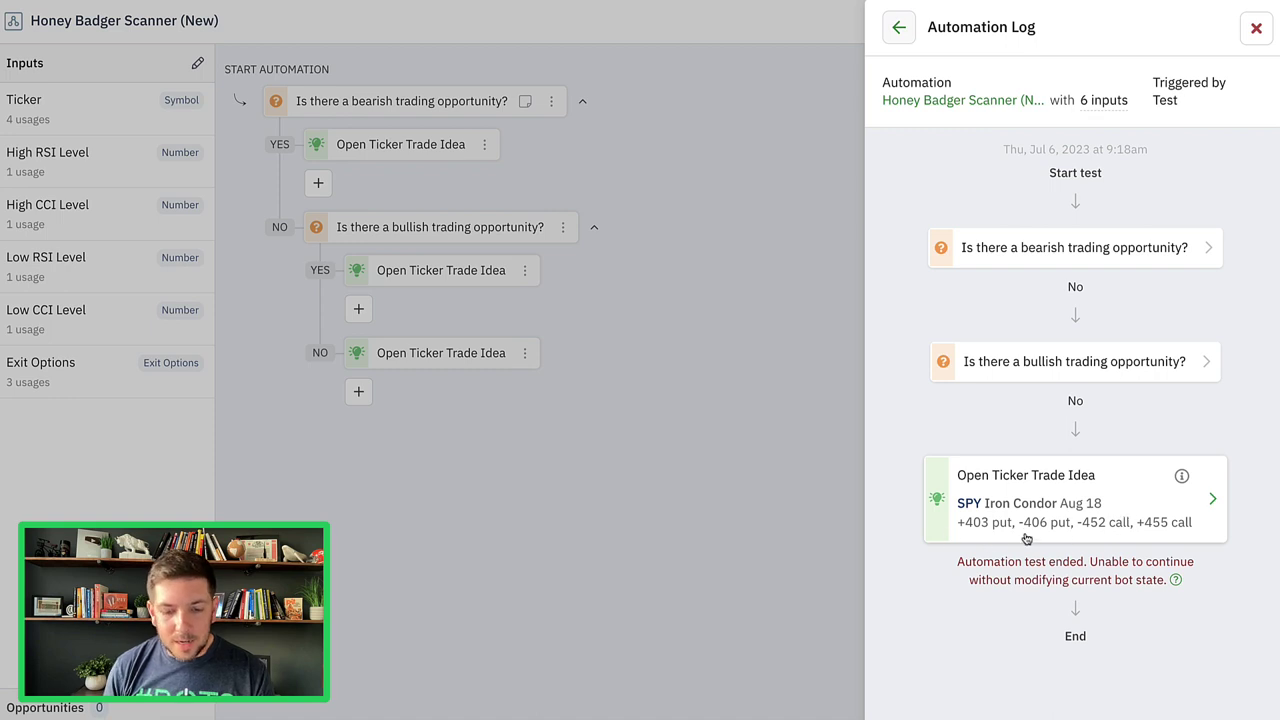
Open the Position Log behind the SPY Iron Condor Aug 18 trade idea.
drag(962, 535, 1075, 541)
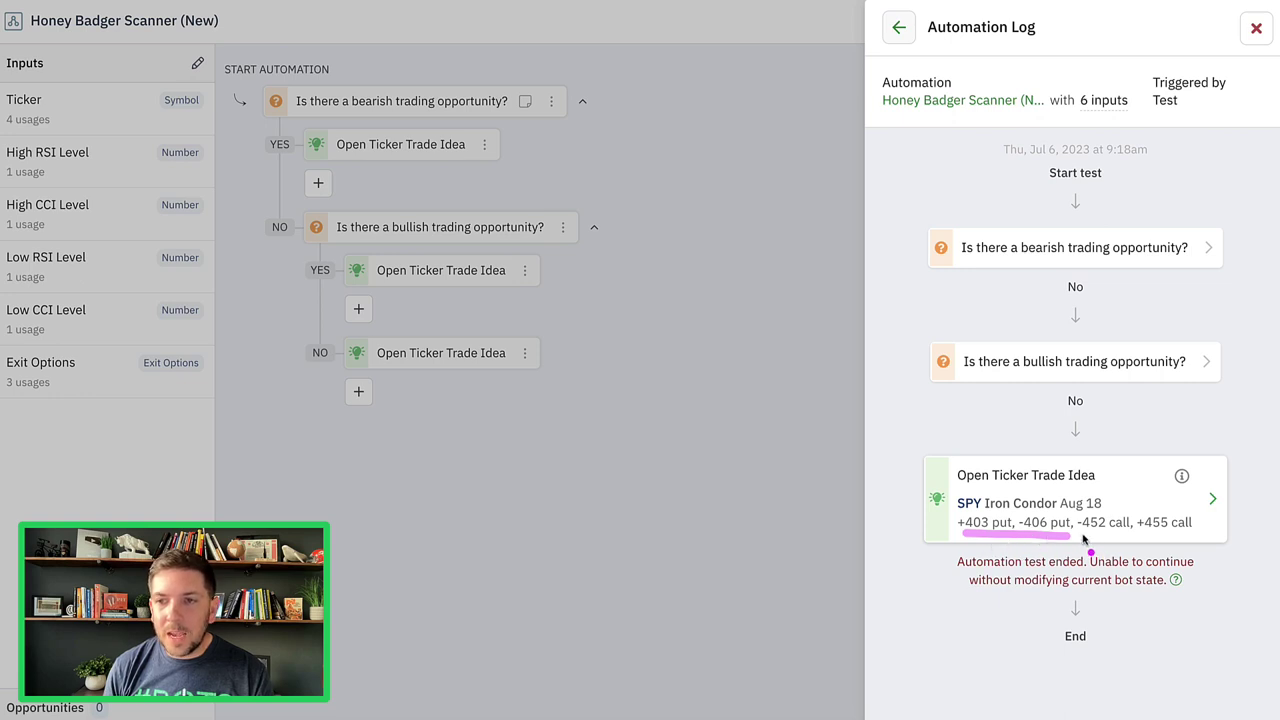
drag(1080, 535, 1193, 538)
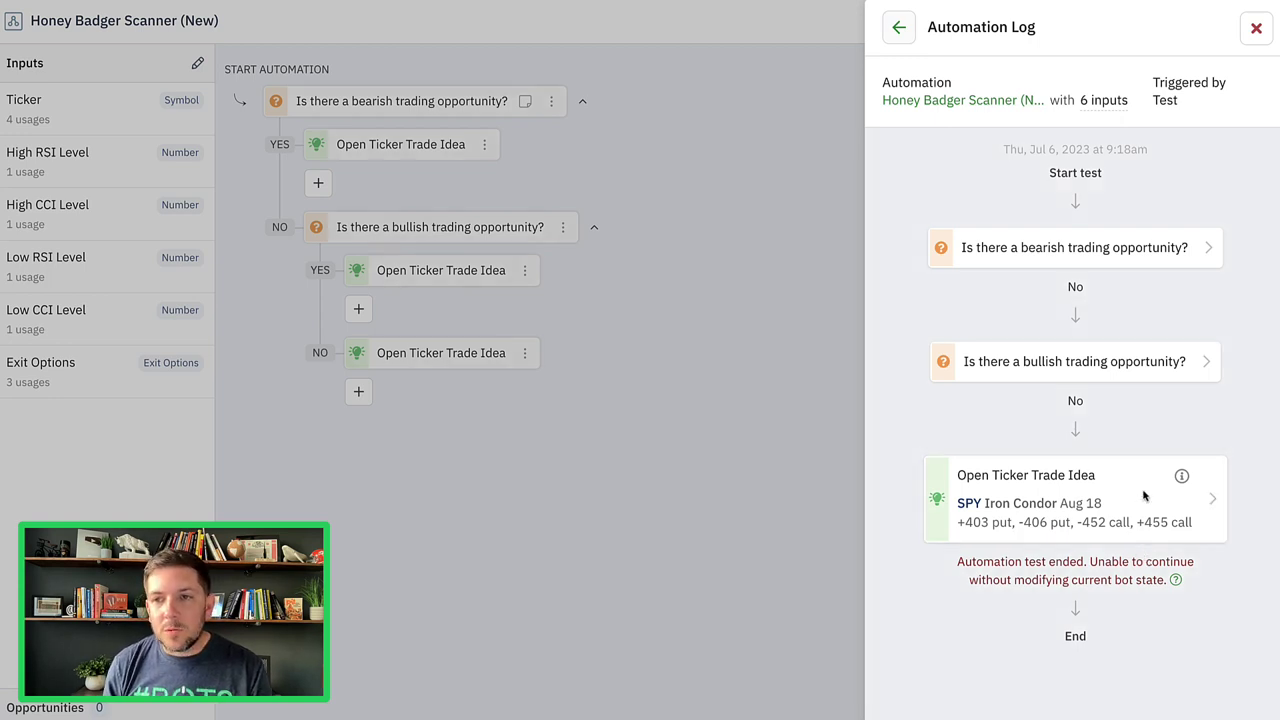
click(1135, 503)
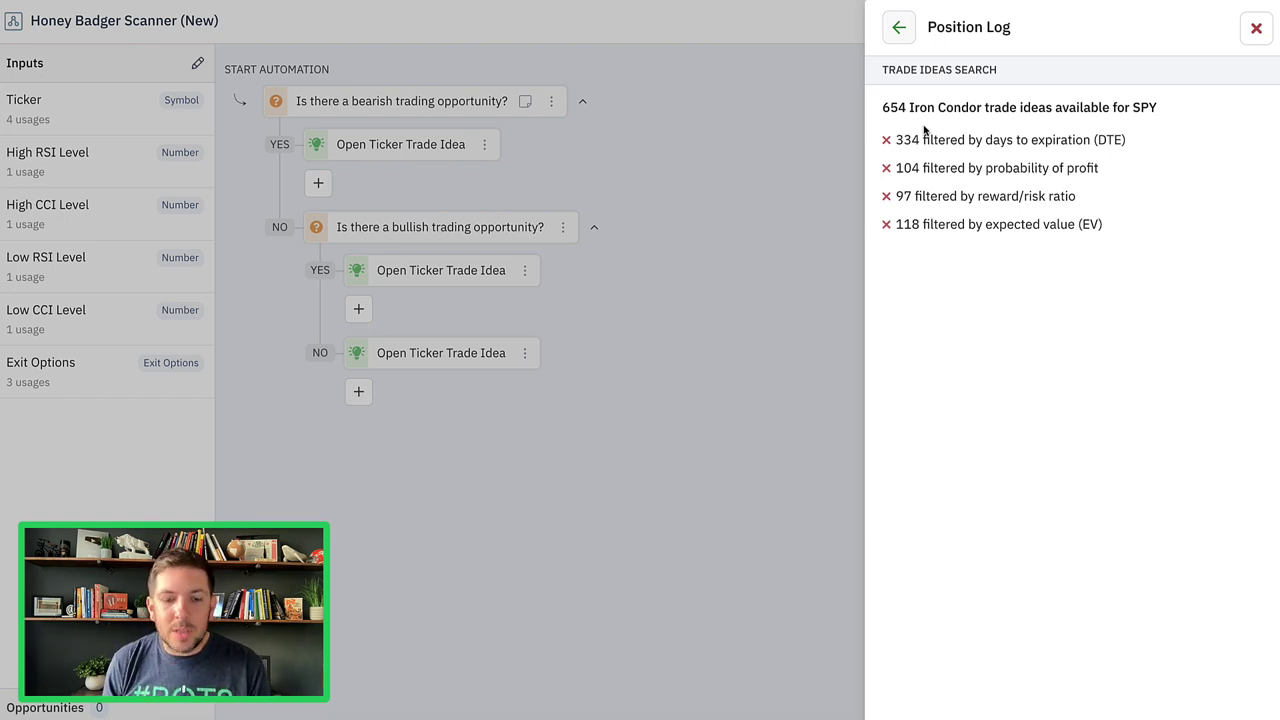
Review the Position Log's DTE, POP, reward/risk and EV filter counts, then close the test panel.
drag(880, 121, 911, 120)
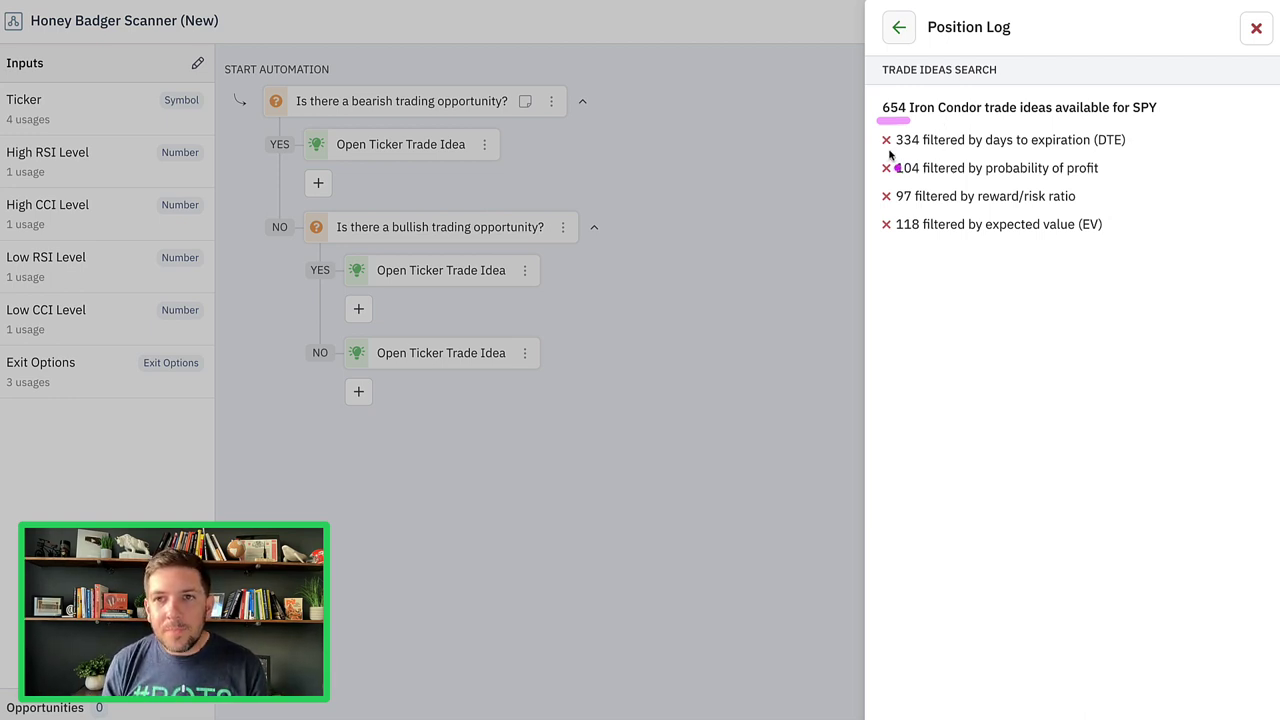
drag(889, 150, 938, 151)
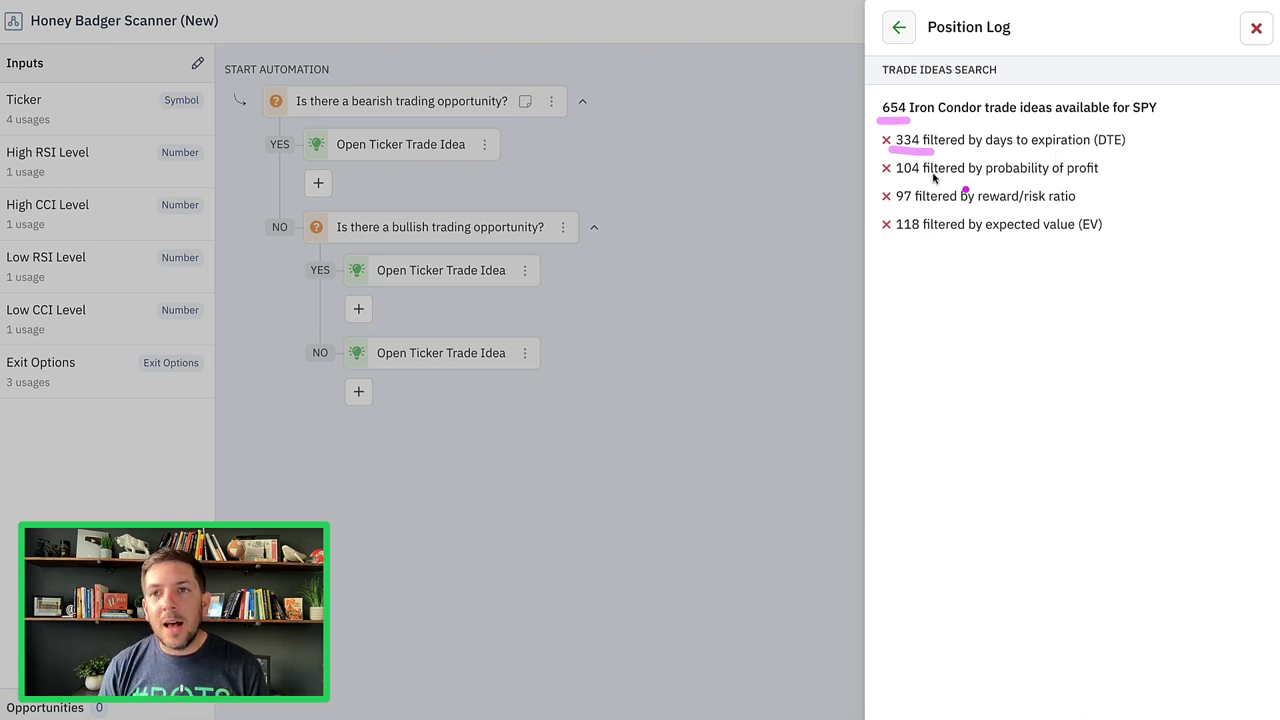
drag(889, 182, 931, 181)
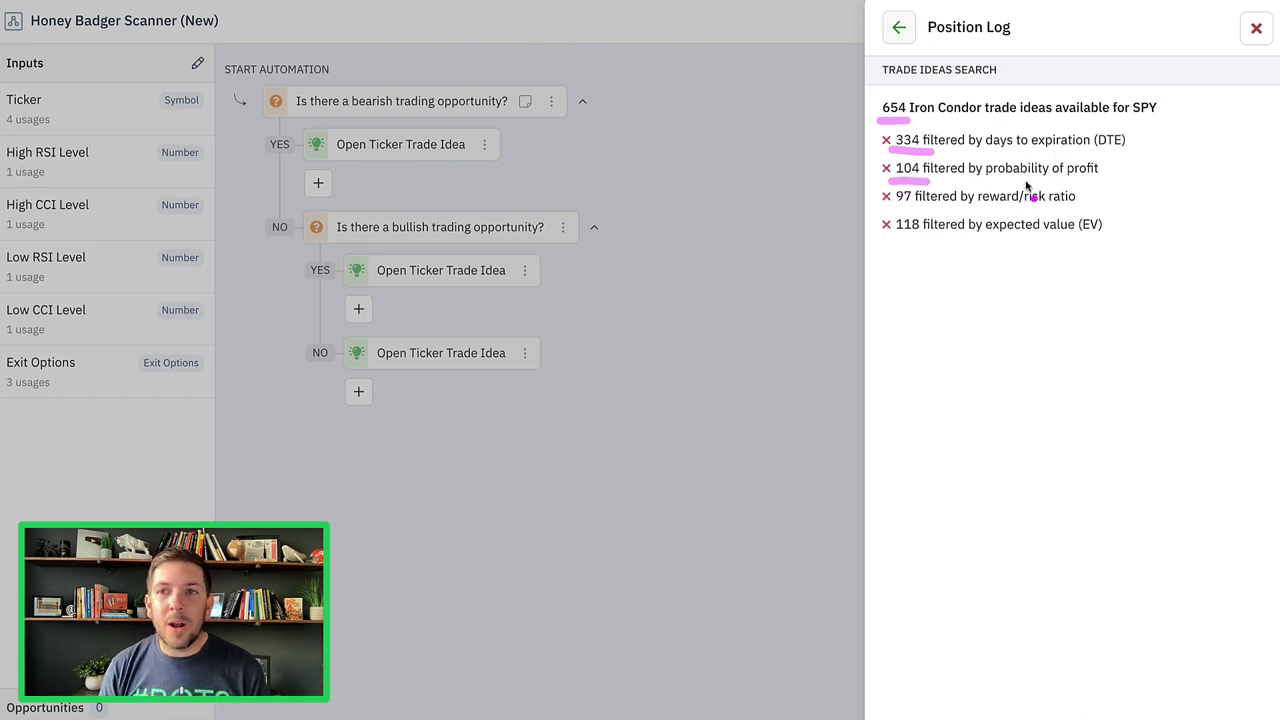
drag(890, 206, 912, 206)
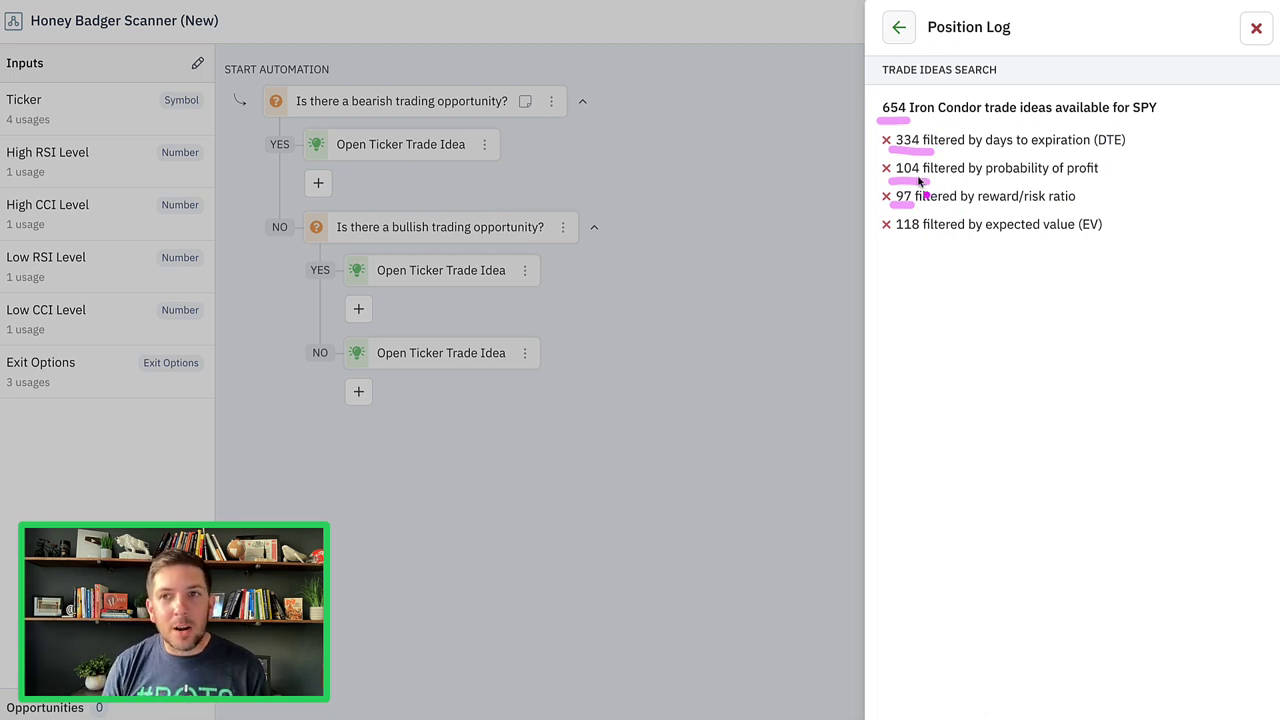
mouse_move(1130, 158)
mouse_down()
mouse_move(1125, 181)
mouse_move(1138, 186)
mouse_move(1172, 162)
mouse_move(1166, 189)
mouse_move(1212, 170)
mouse_move(1240, 183)
mouse_up()
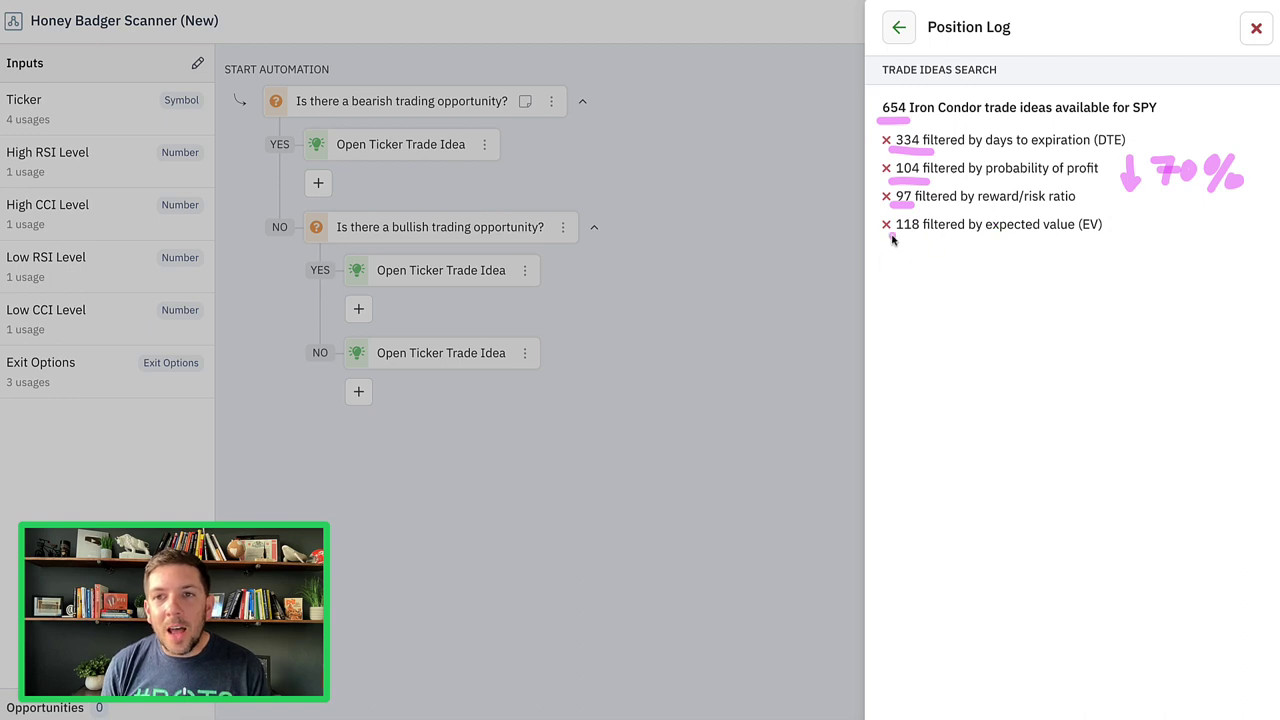
drag(895, 237, 944, 237)
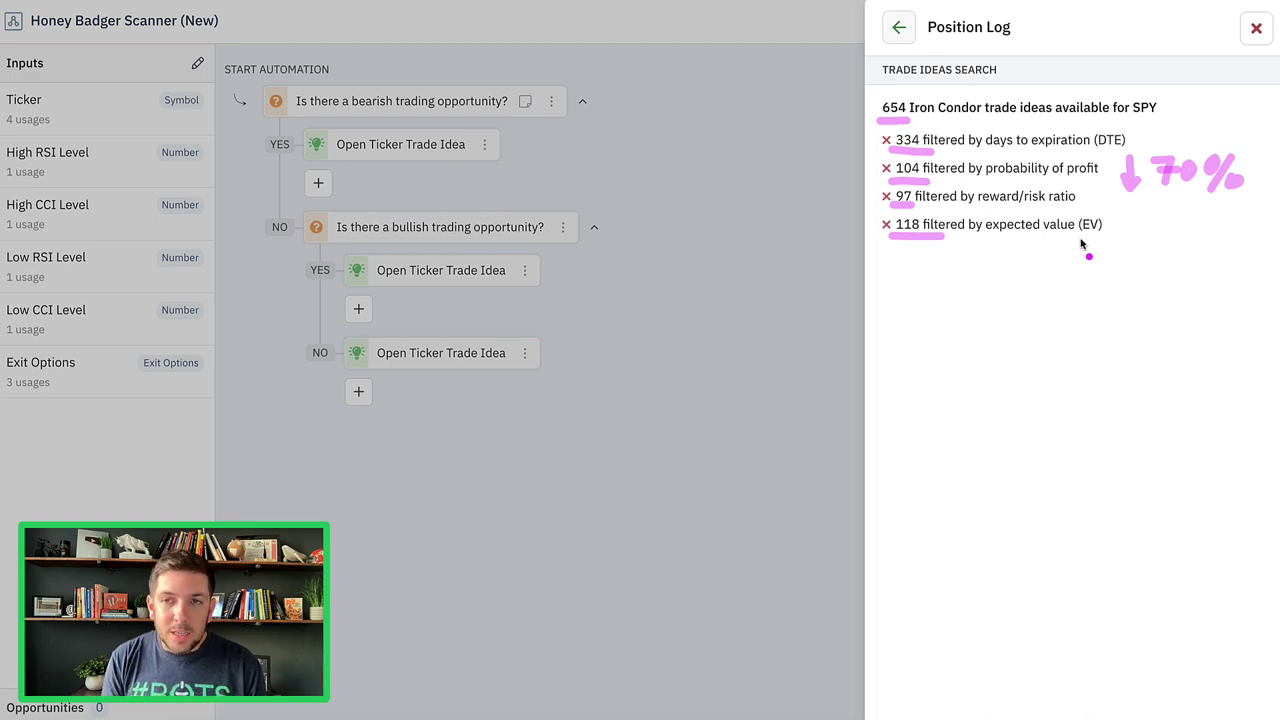
key(Escape)
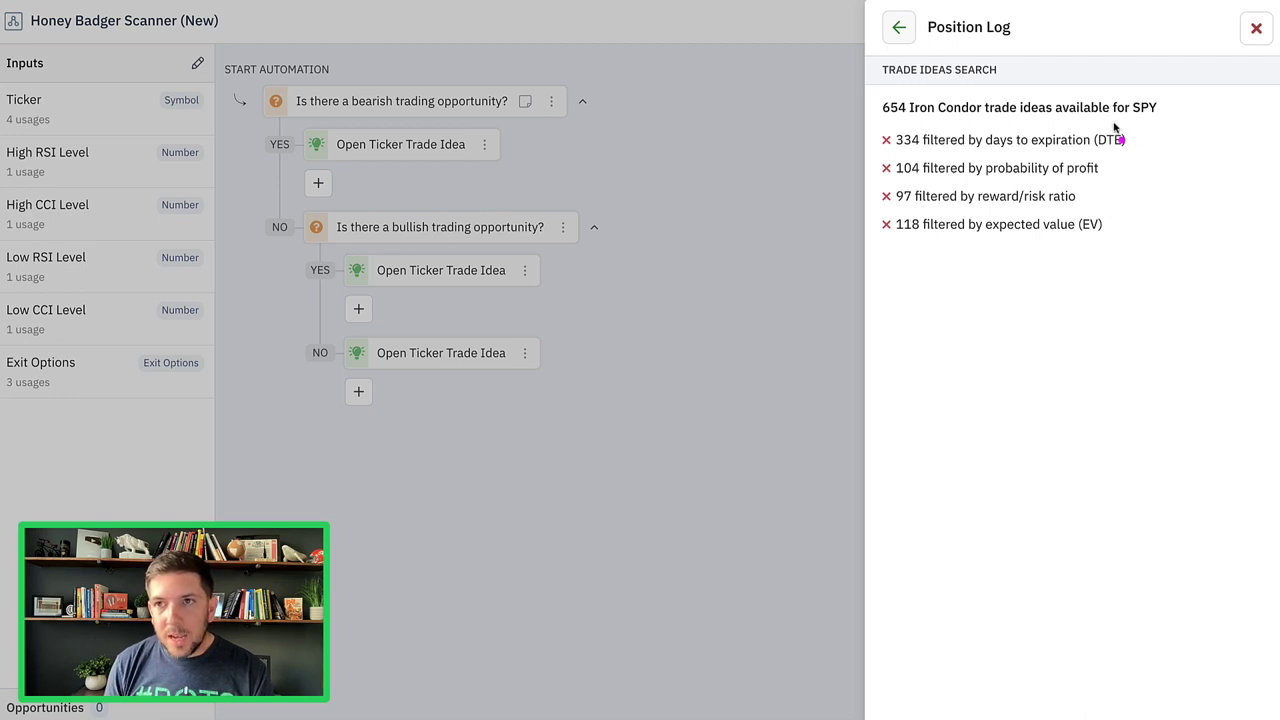
mouse_move(1110, 121)
mouse_down()
mouse_move(1158, 160)
mouse_move(1104, 252)
mouse_up()
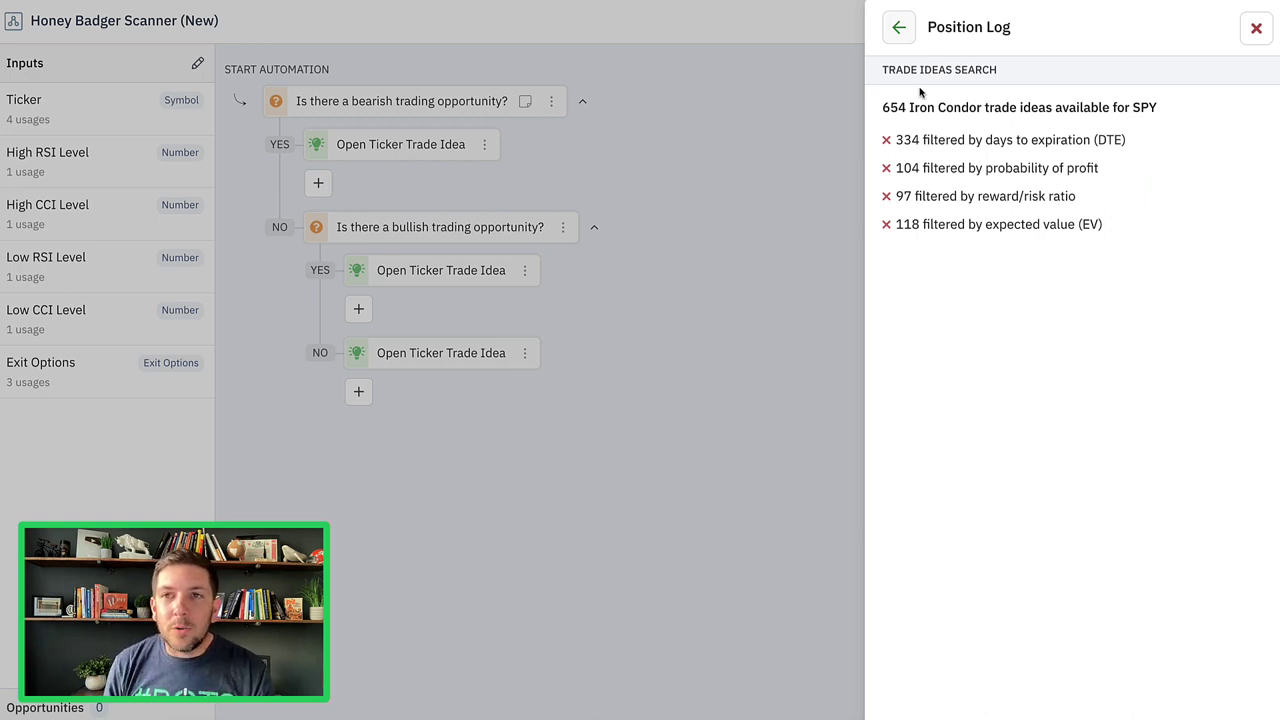
click(1254, 29)
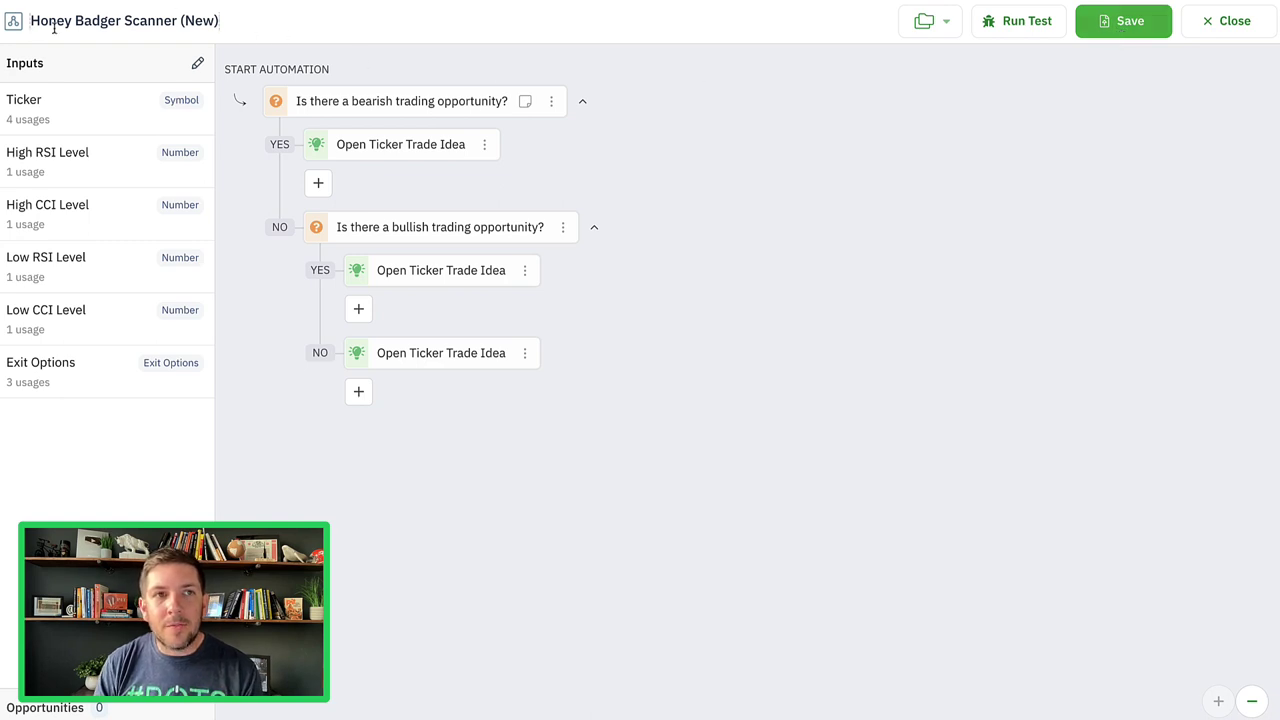
Move Honey Badger Scanner (New) into the scanners library folder and save it.
click(943, 23)
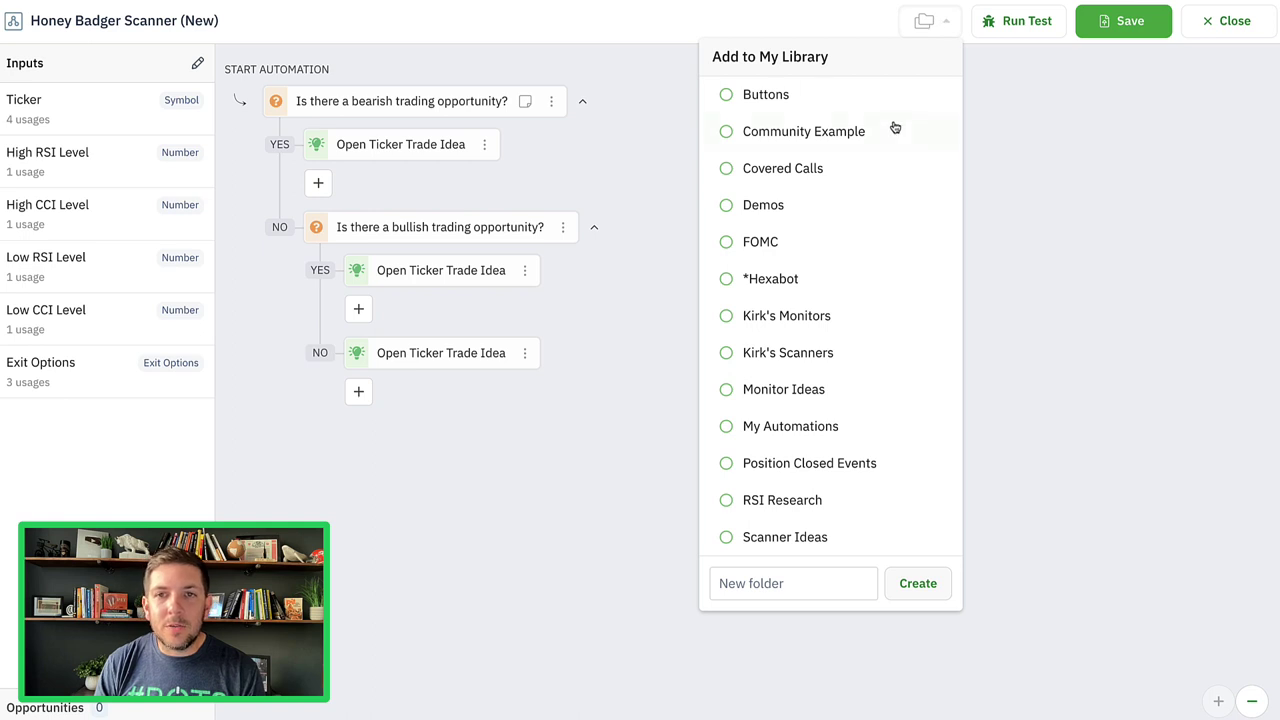
click(806, 361)
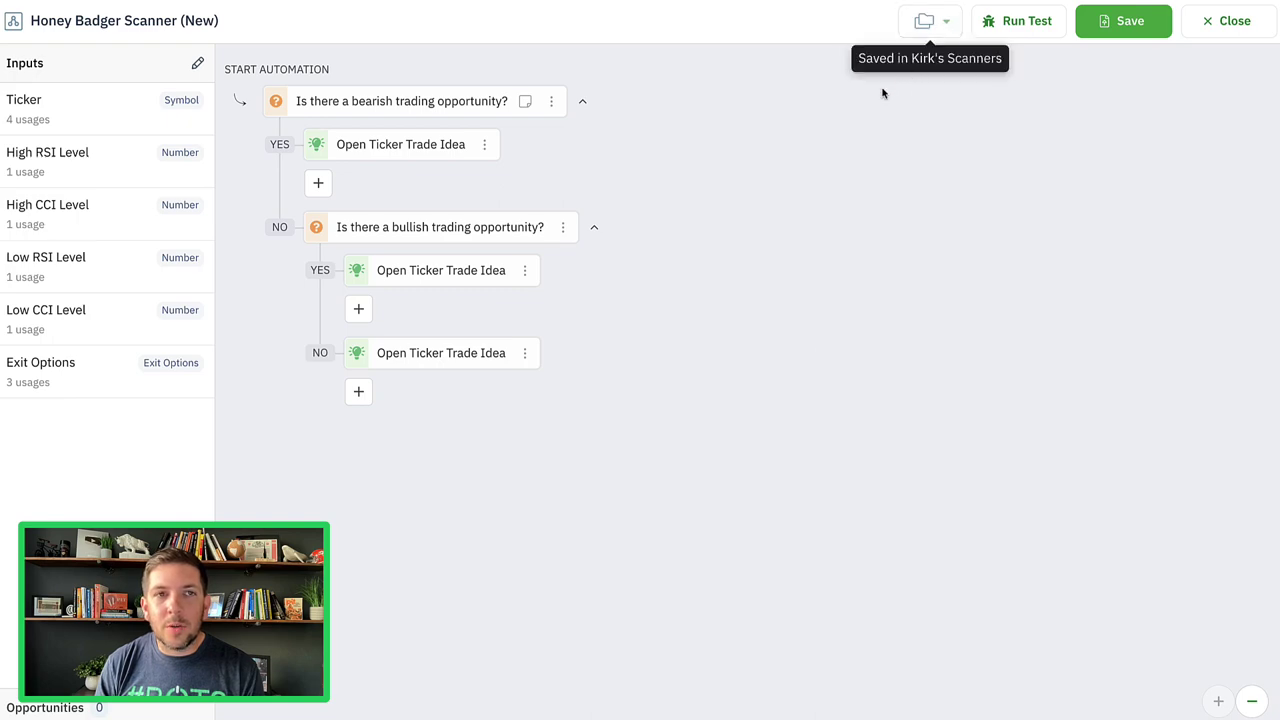
click(1107, 27)
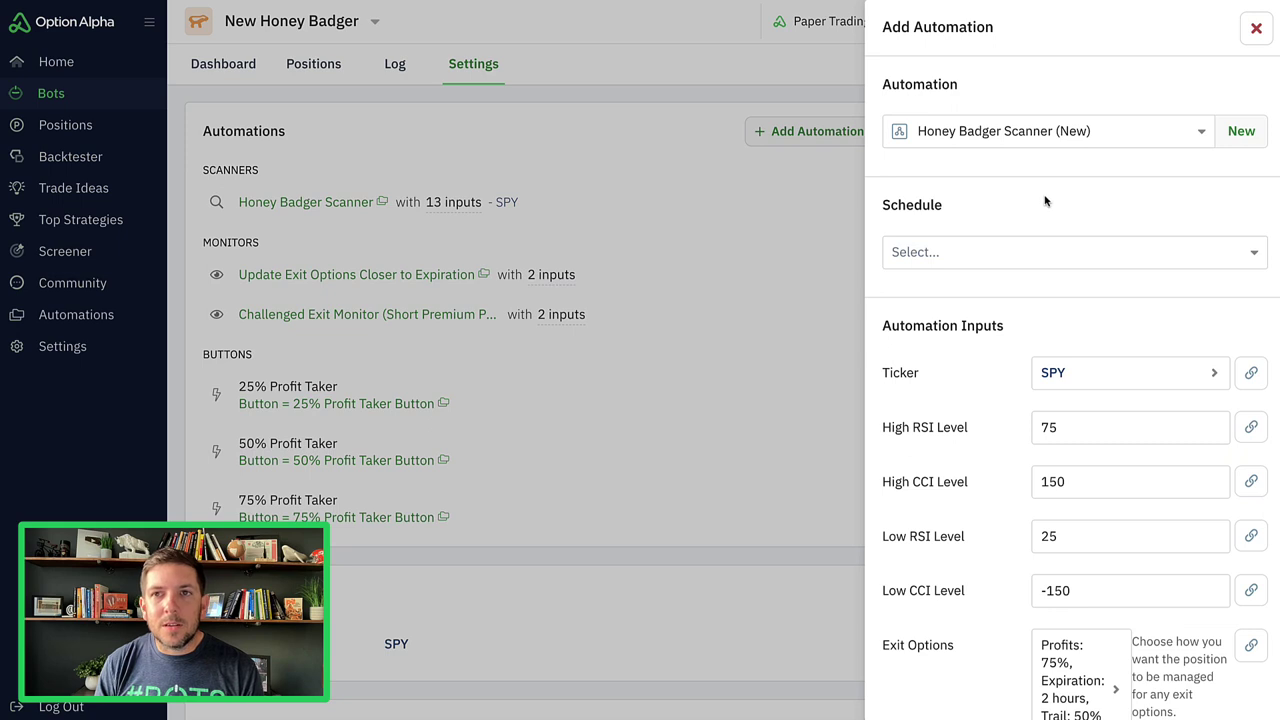
Schedule the automation as a scanner, link Ticker to the bot's Ticker input, and save.
scroll(1045, 201, down, 3)
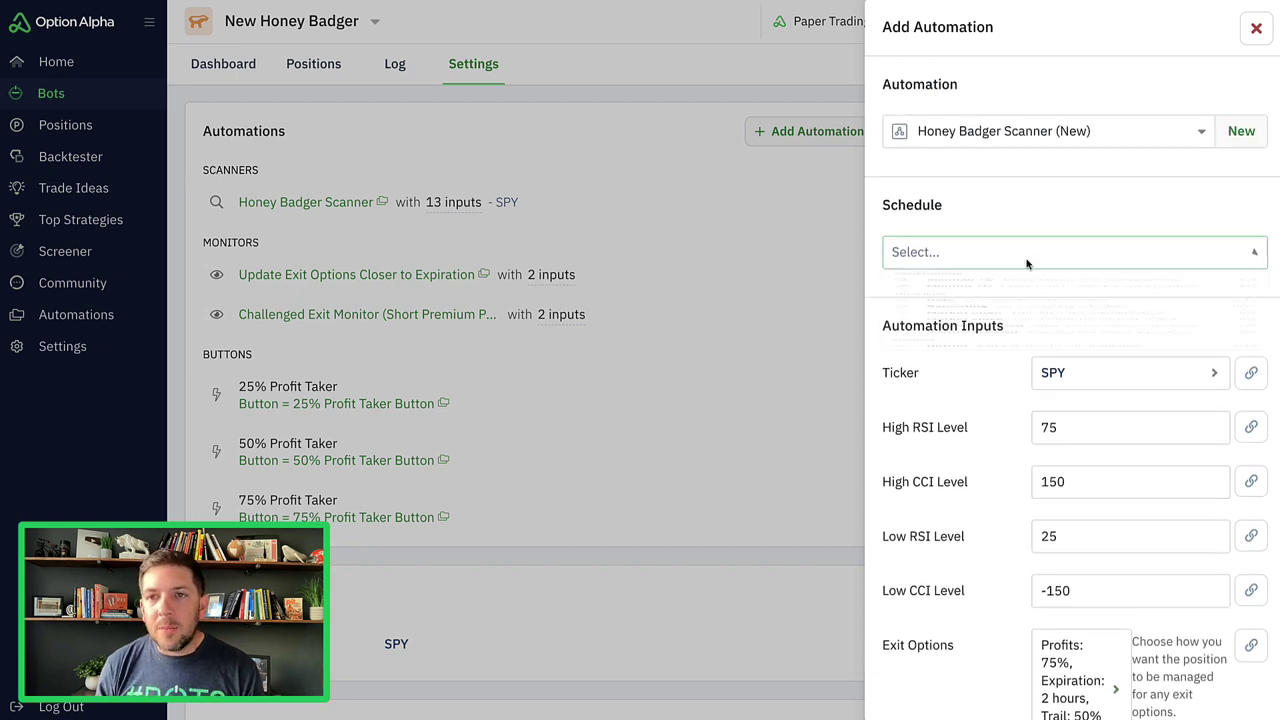
click(1023, 263)
click(1018, 331)
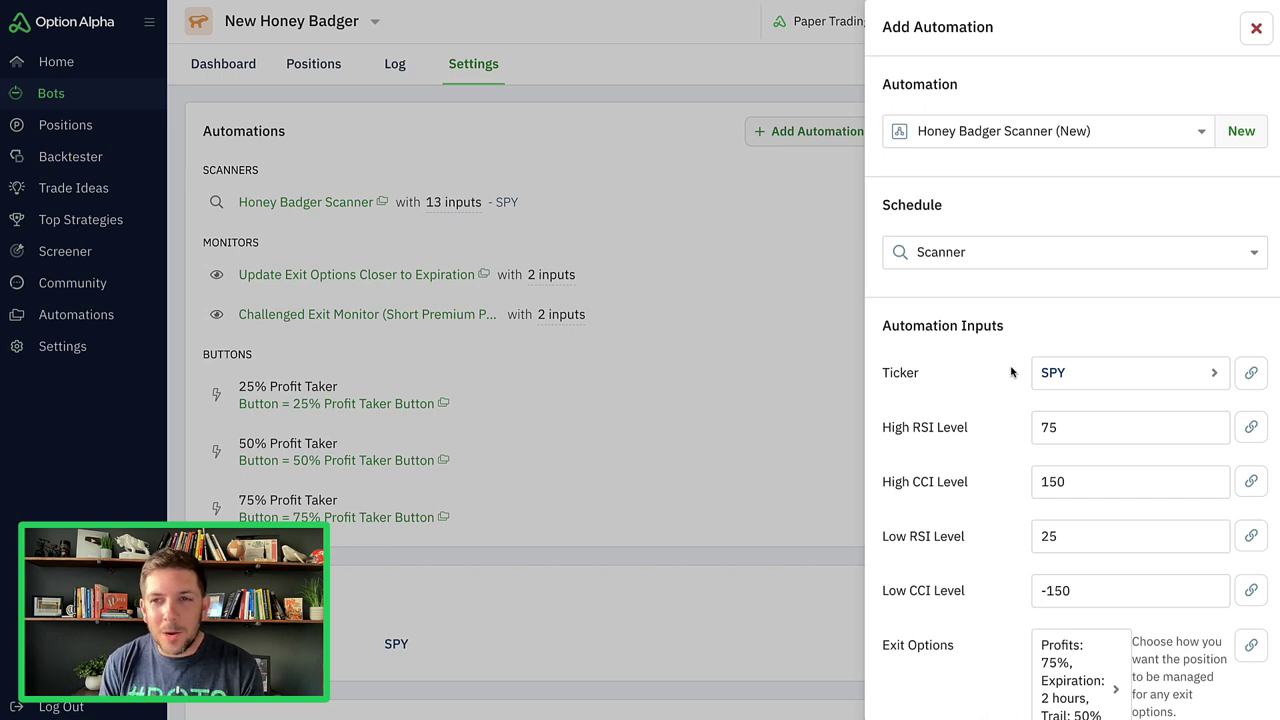
scroll(1011, 372, down, 2)
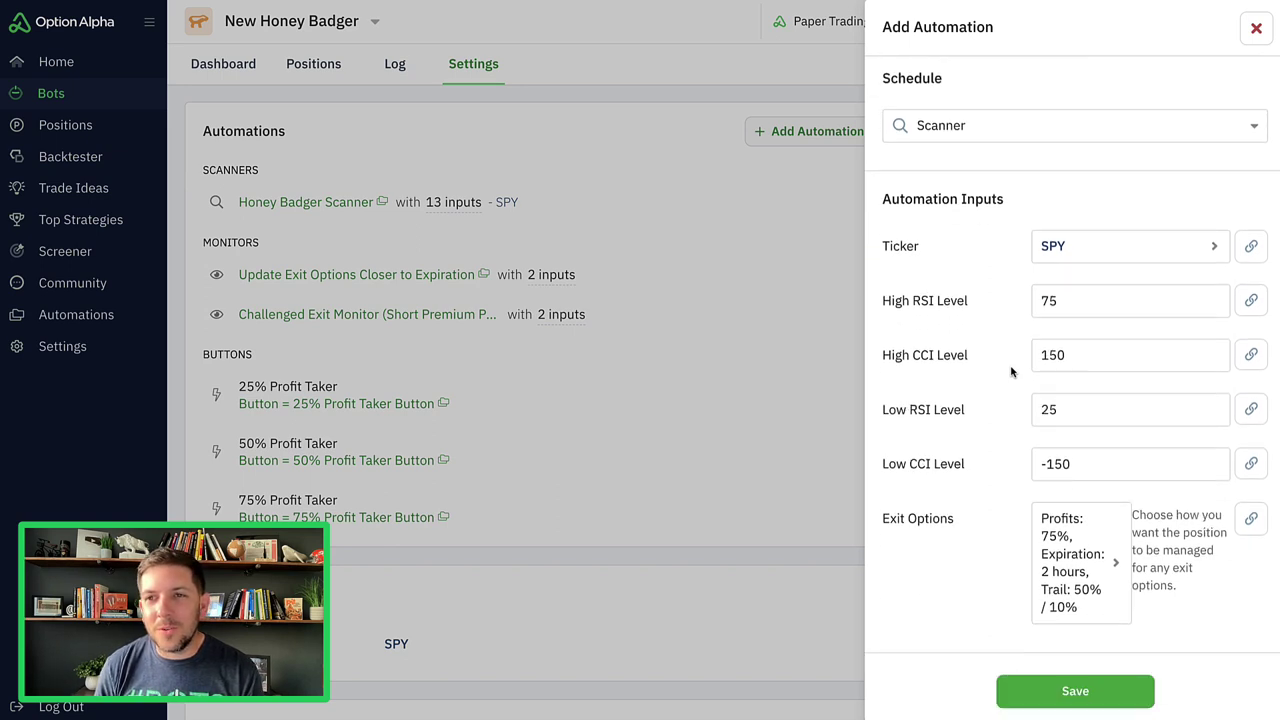
click(1250, 248)
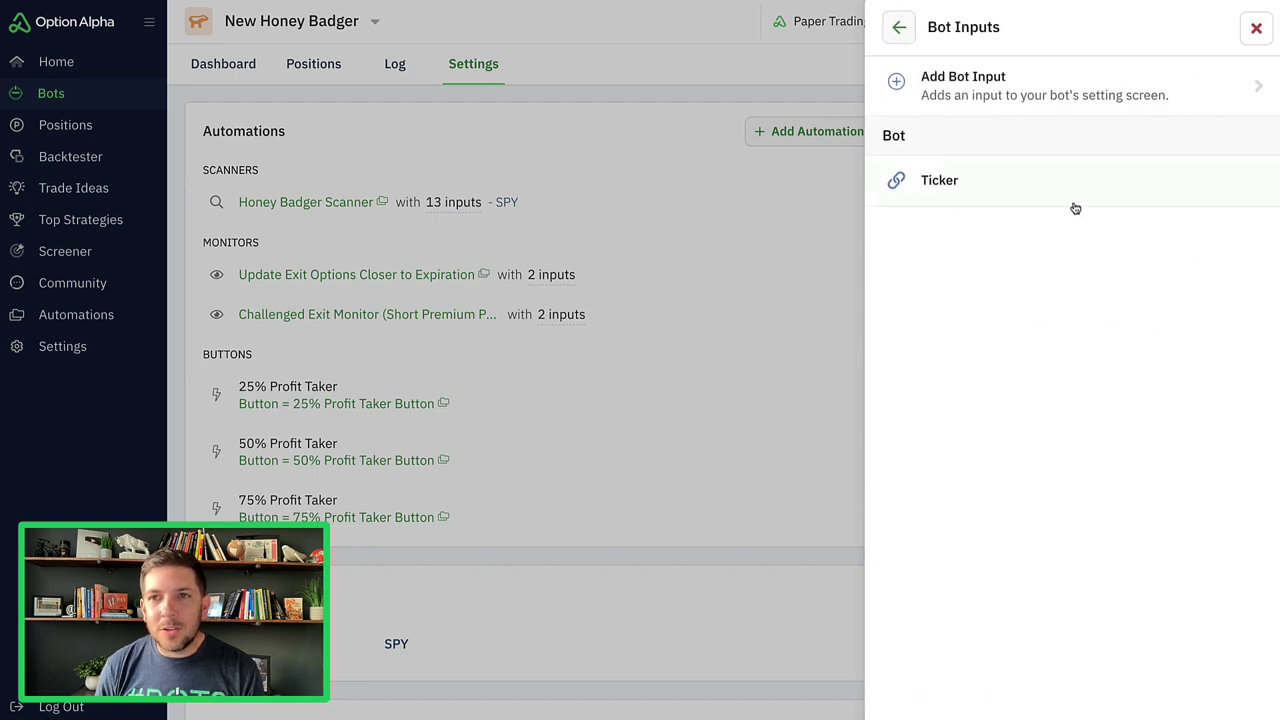
click(978, 181)
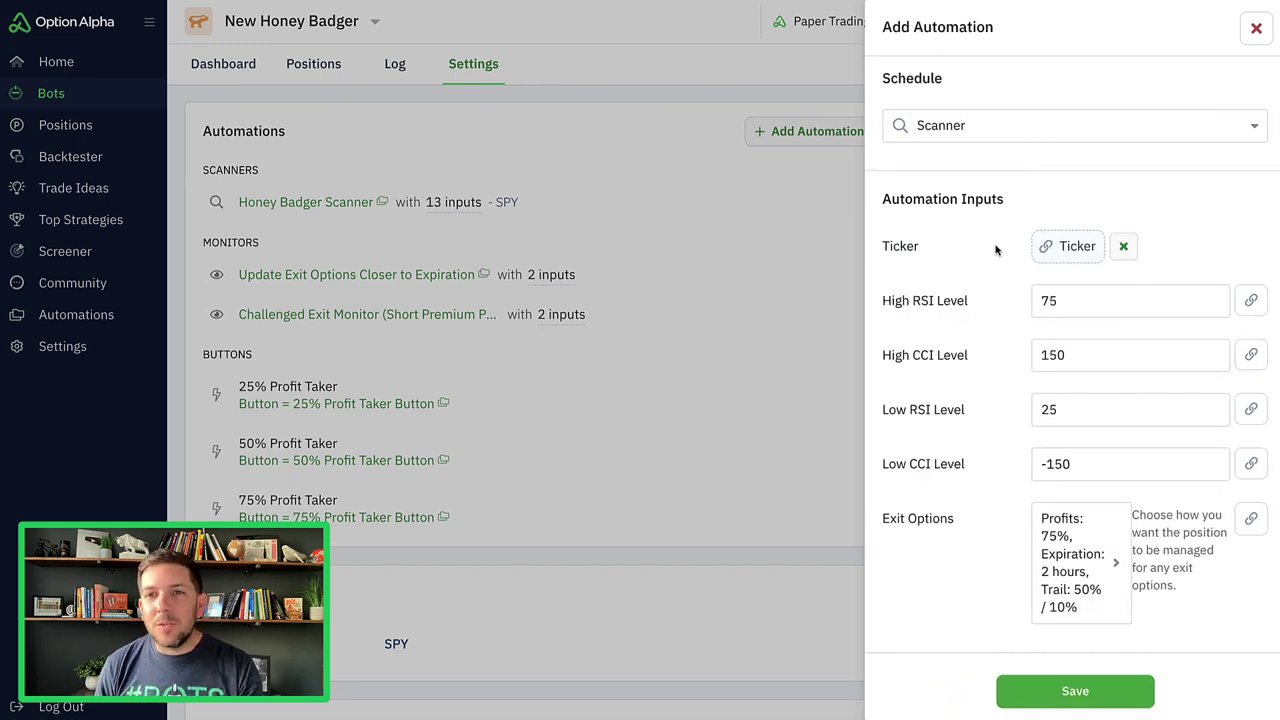
click(1050, 694)
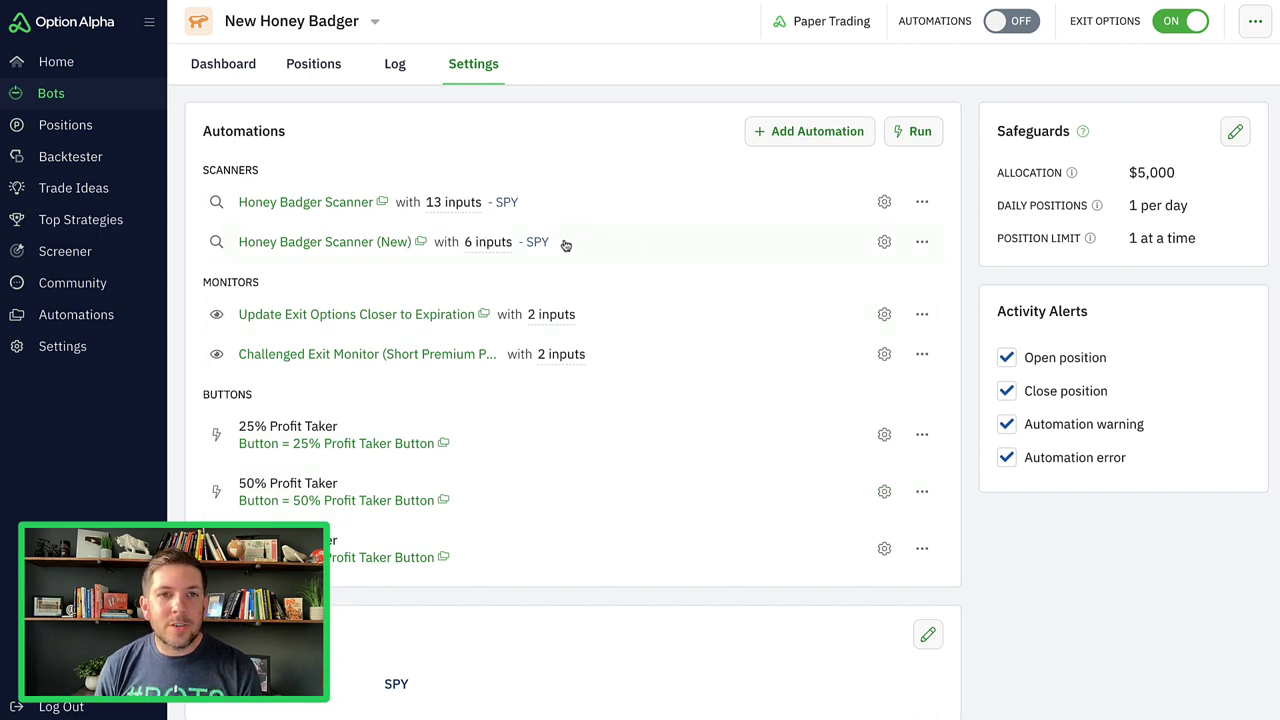
mouse_move(485, 248)
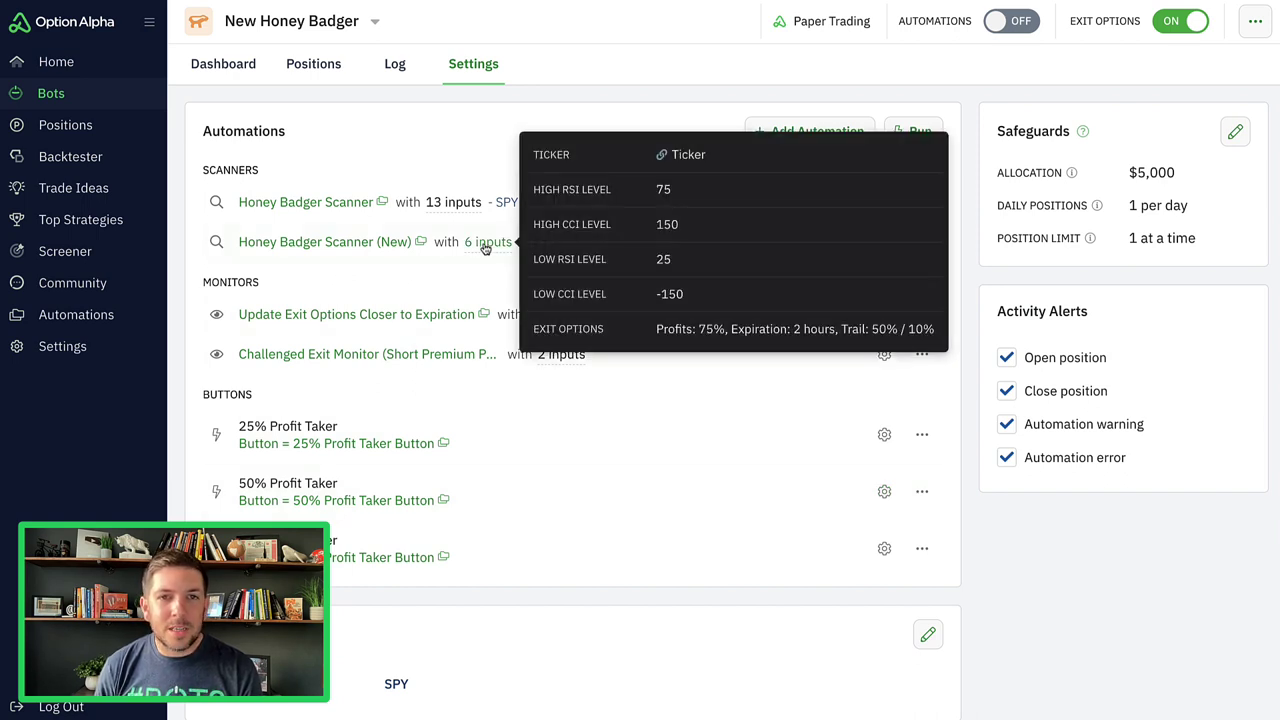
mouse_move(449, 206)
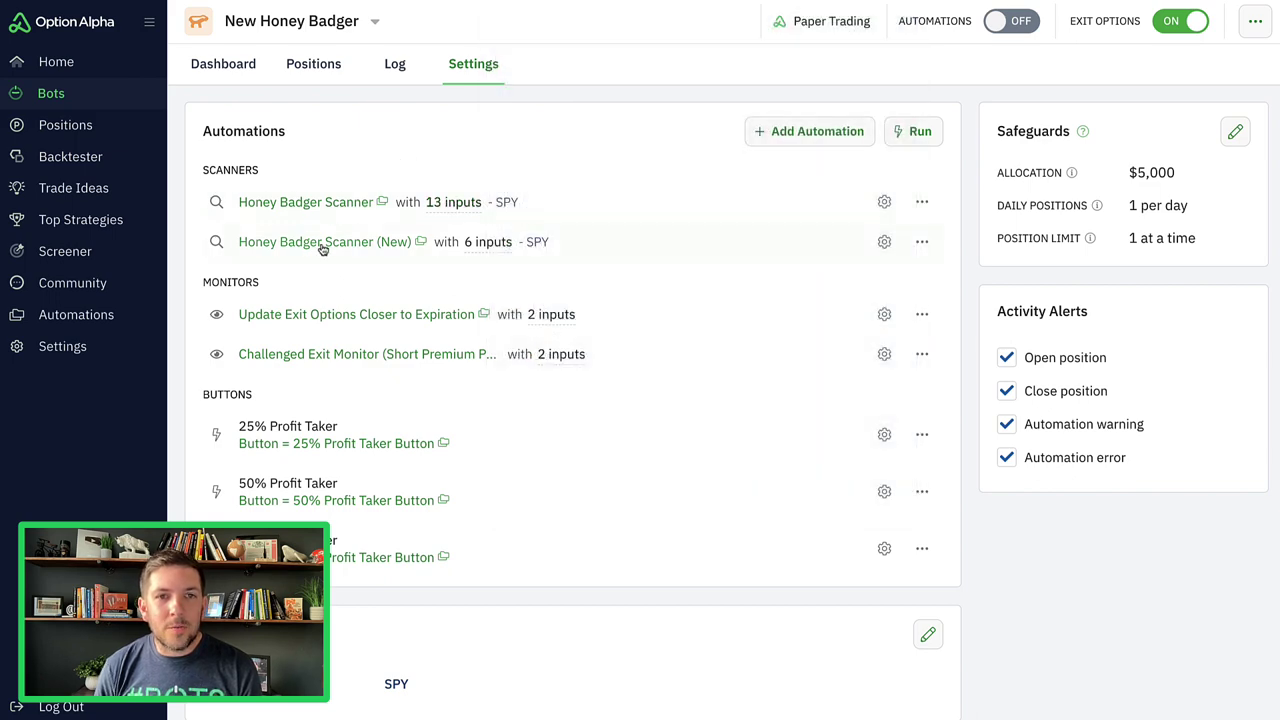
click(324, 246)
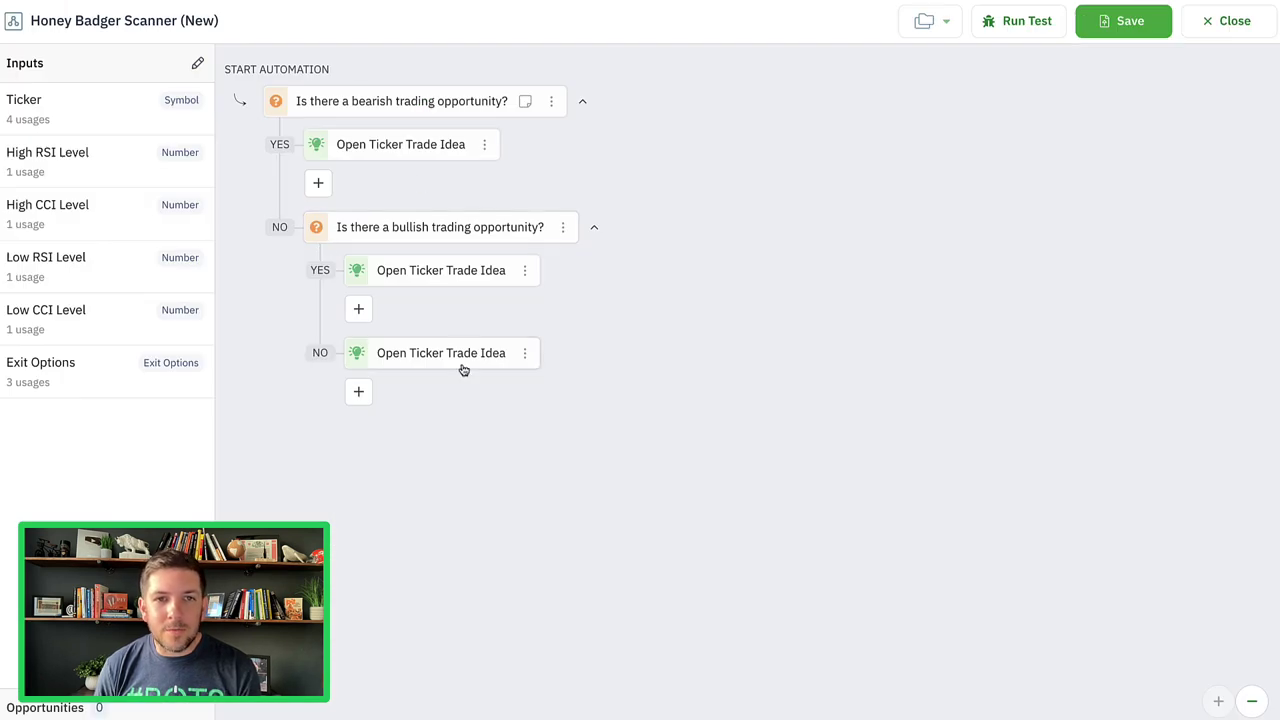
click(1228, 21)
click(326, 204)
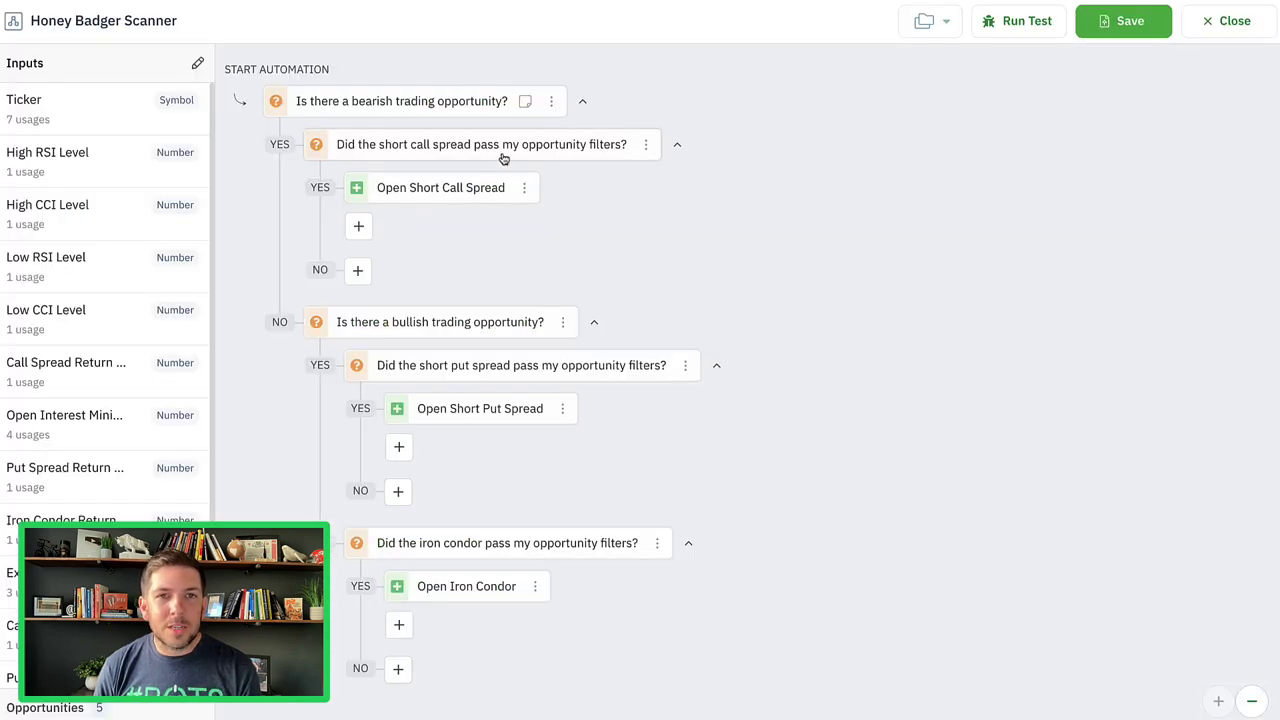
click(1218, 24)
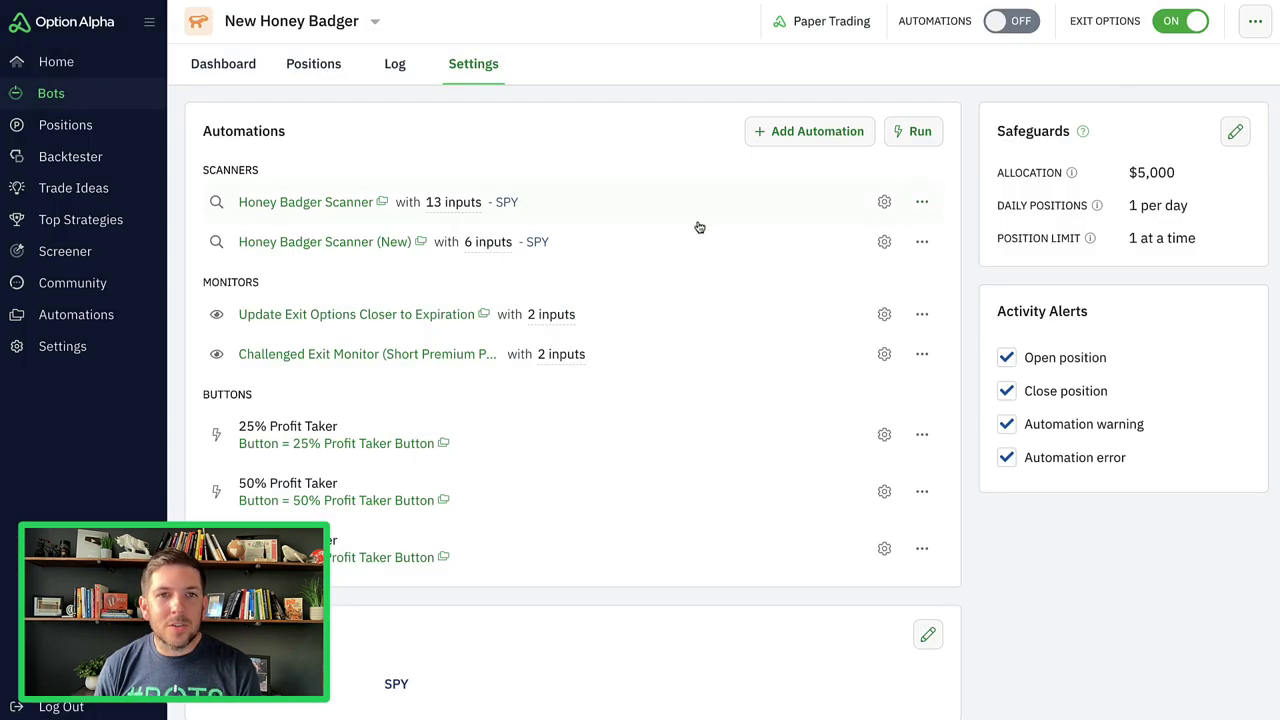
Delete the original Honey Badger Scanner from the bot and confirm its removal.
click(922, 204)
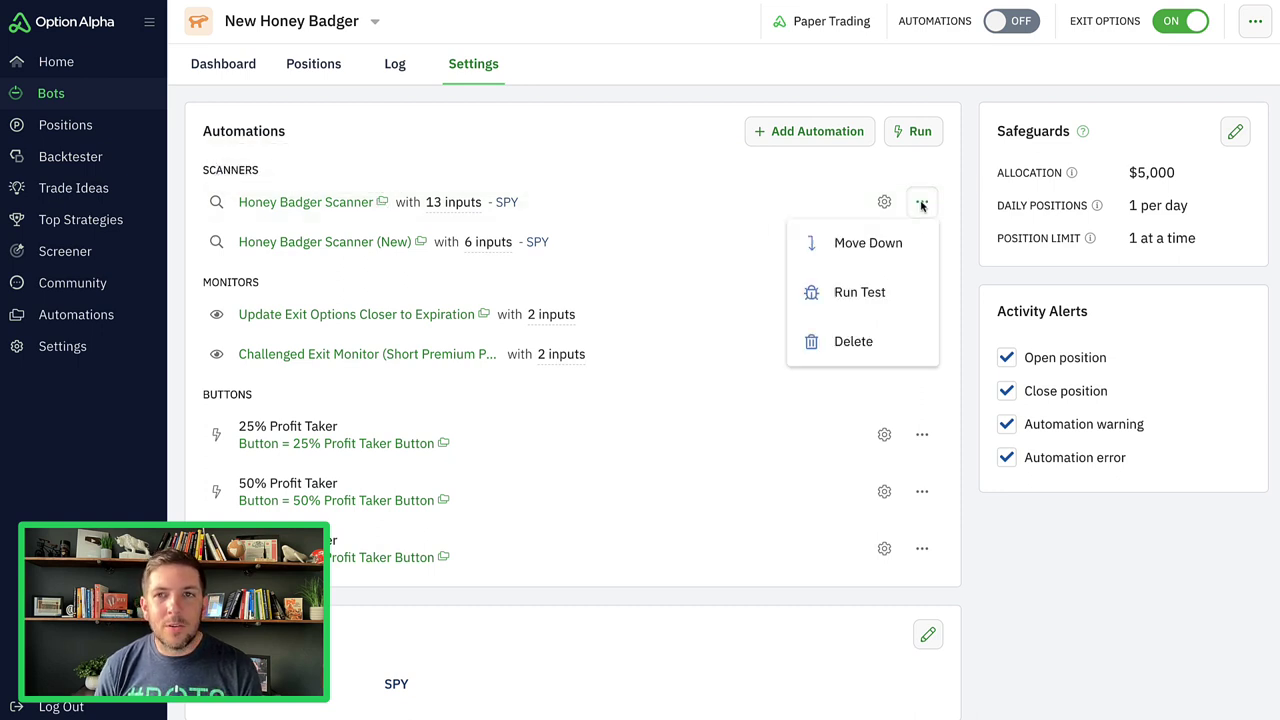
click(872, 342)
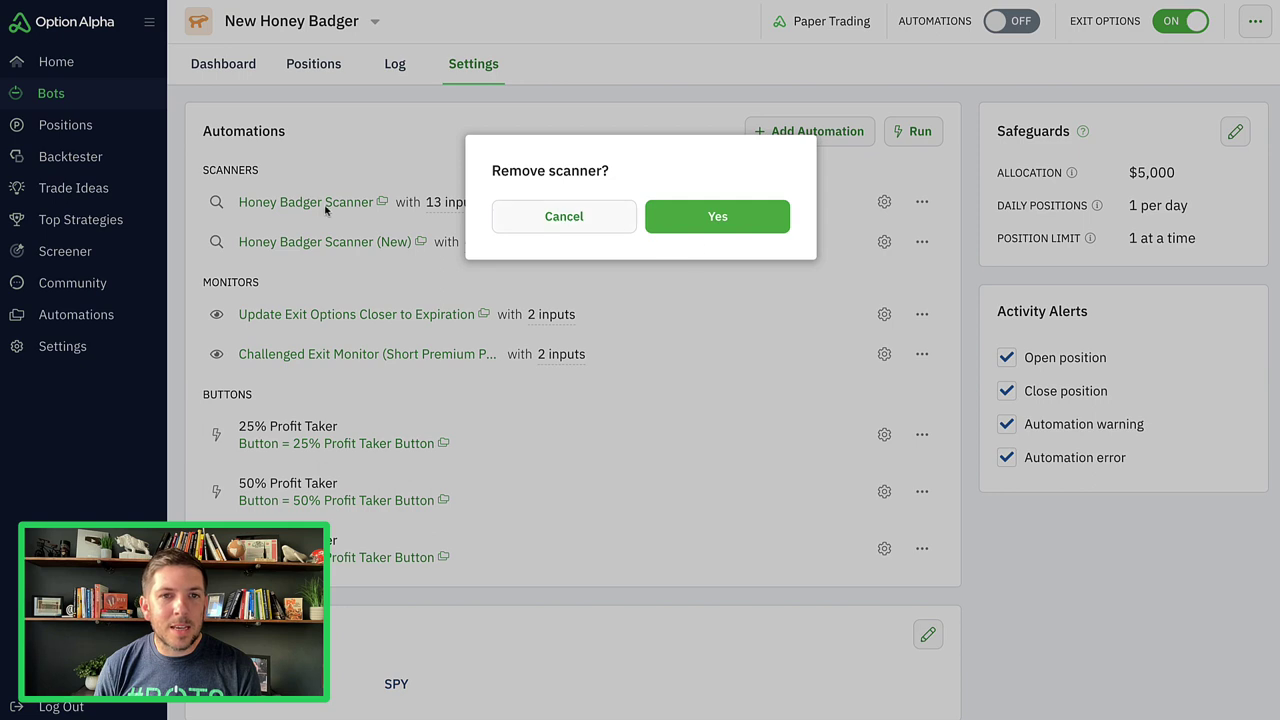
click(679, 218)
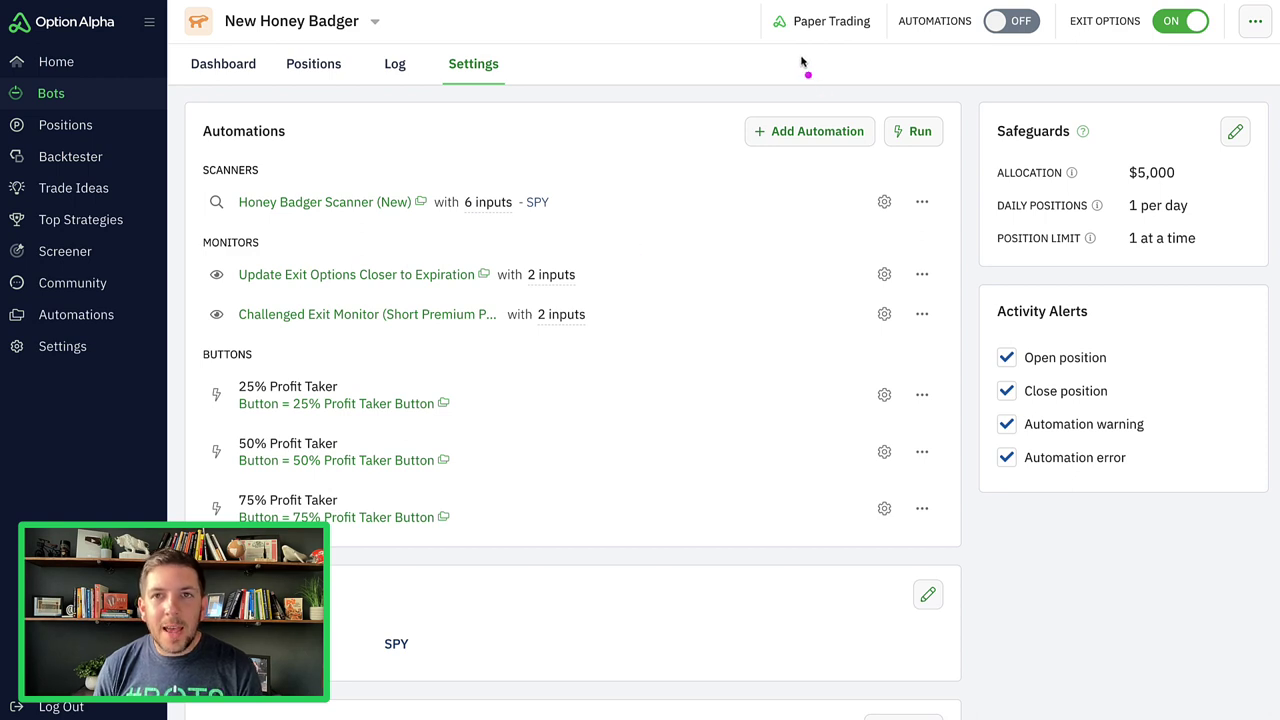
mouse_move(913, 46)
mouse_down()
mouse_move(1055, 47)
mouse_move(1002, 8)
mouse_move(893, 52)
mouse_move(950, 68)
mouse_up()
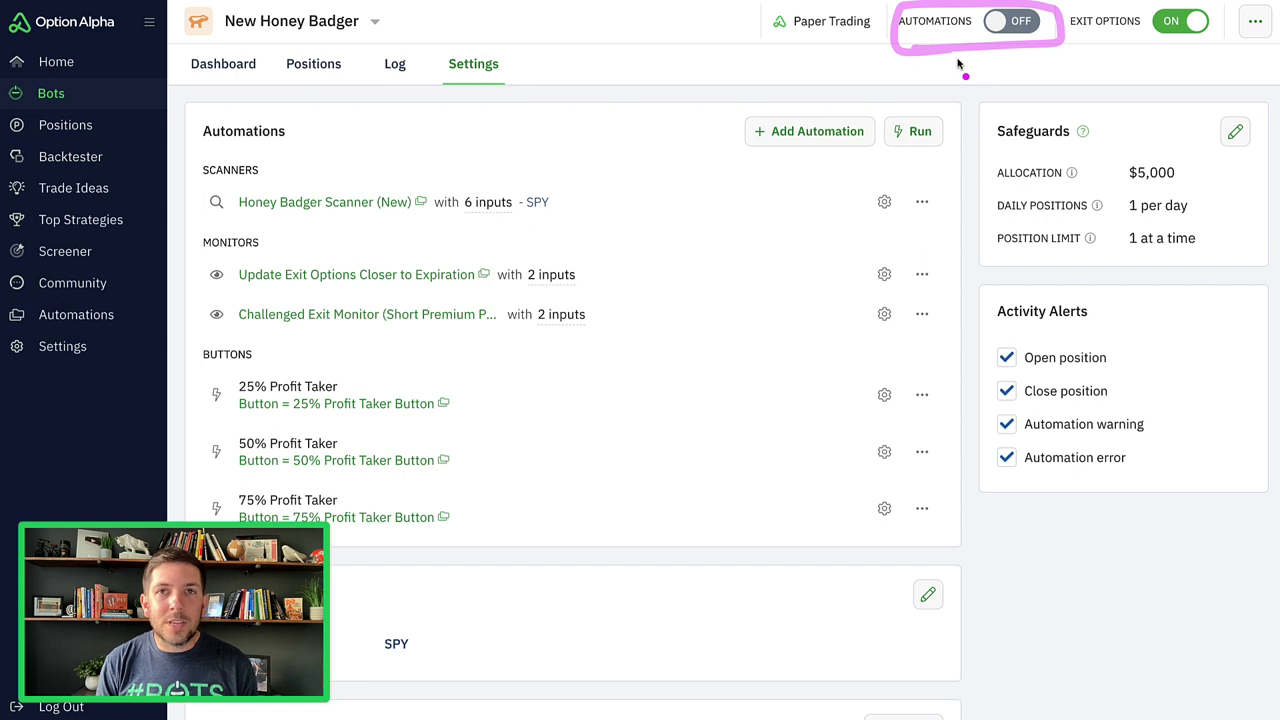
mouse_move(980, 112)
mouse_down()
mouse_move(1012, 54)
mouse_move(990, 68)
mouse_move(1017, 84)
mouse_up()
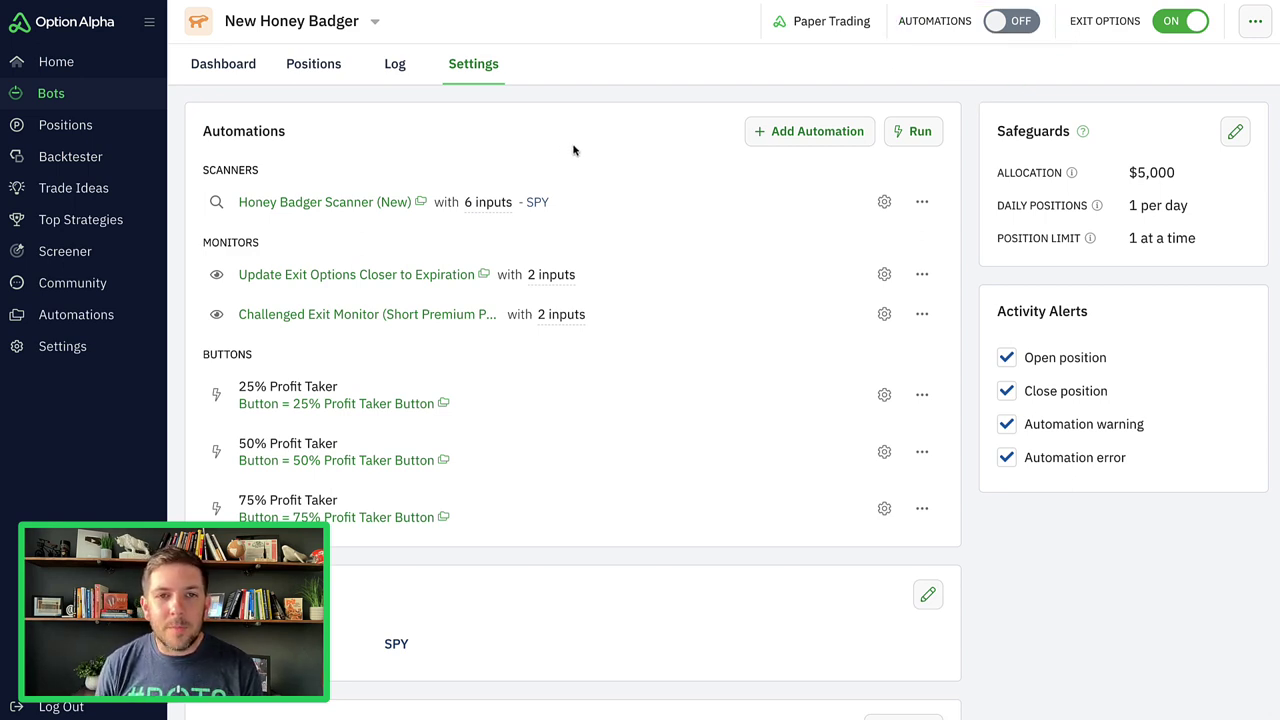
Review the Update Exit Options and Challenged Exit Monitor logic, then open Challenged Exit Monitor's bot settings.
click(364, 276)
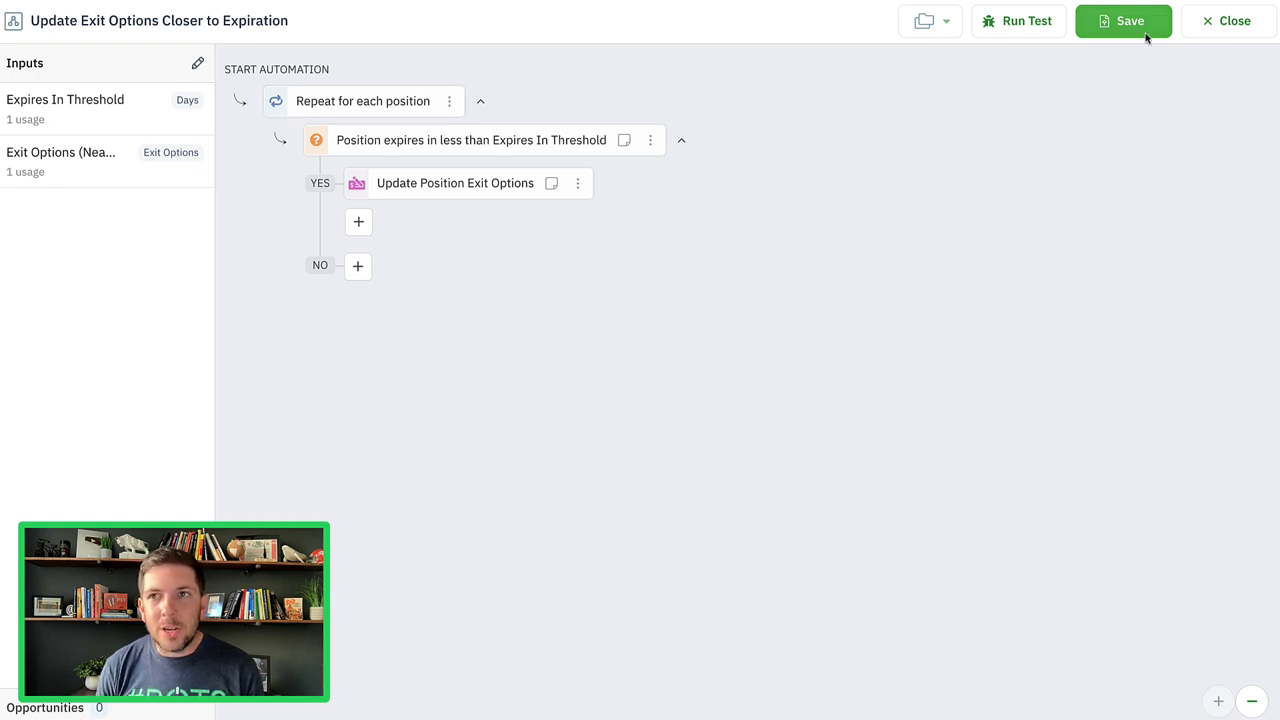
click(1212, 35)
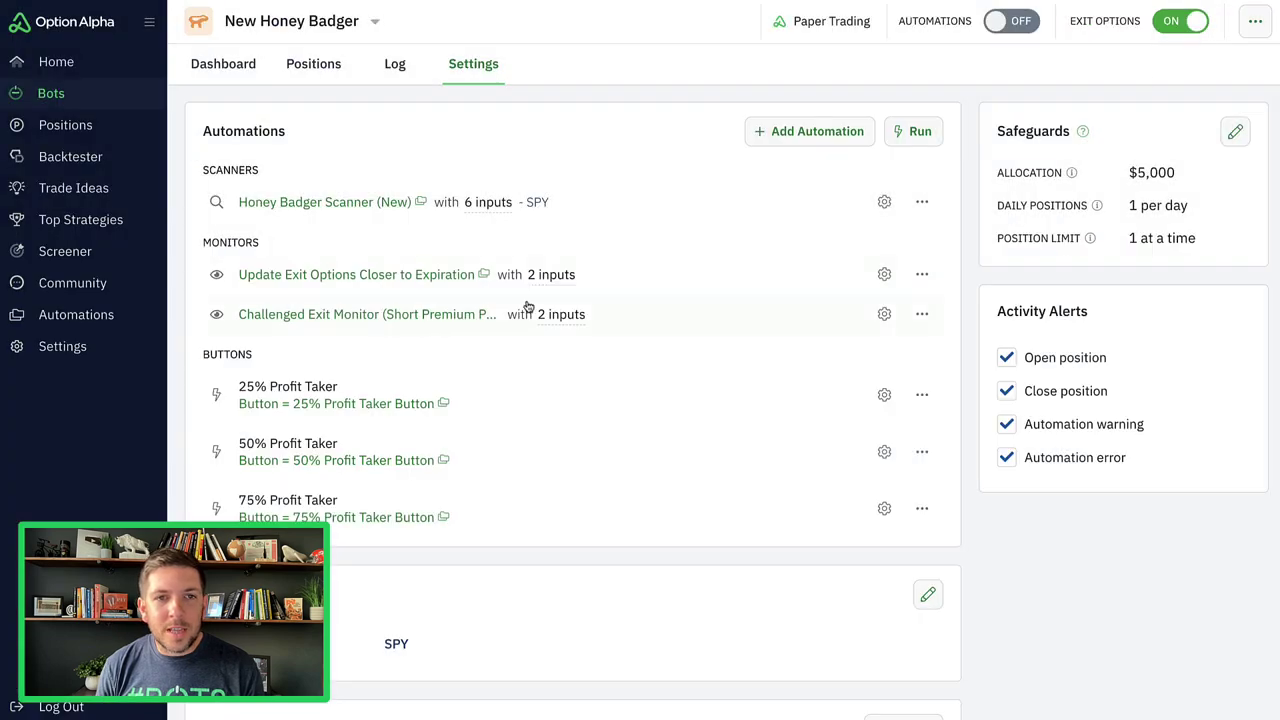
click(397, 318)
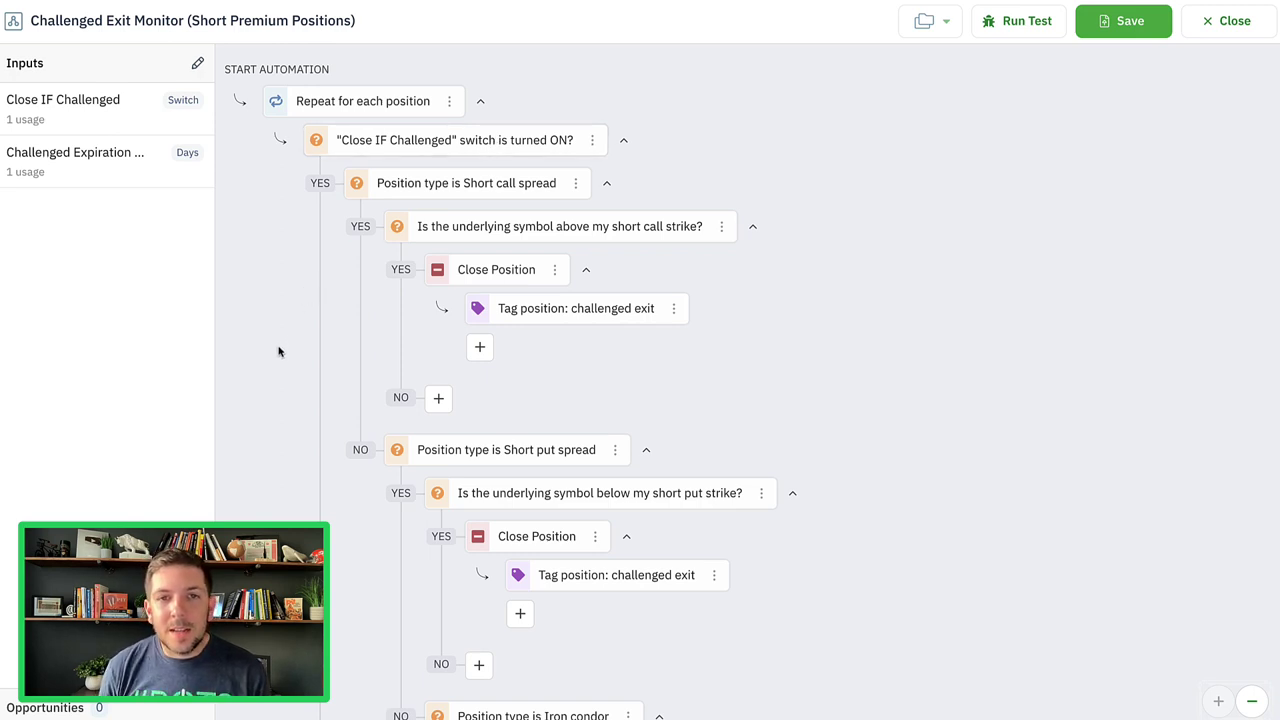
scroll(276, 316, down, 5)
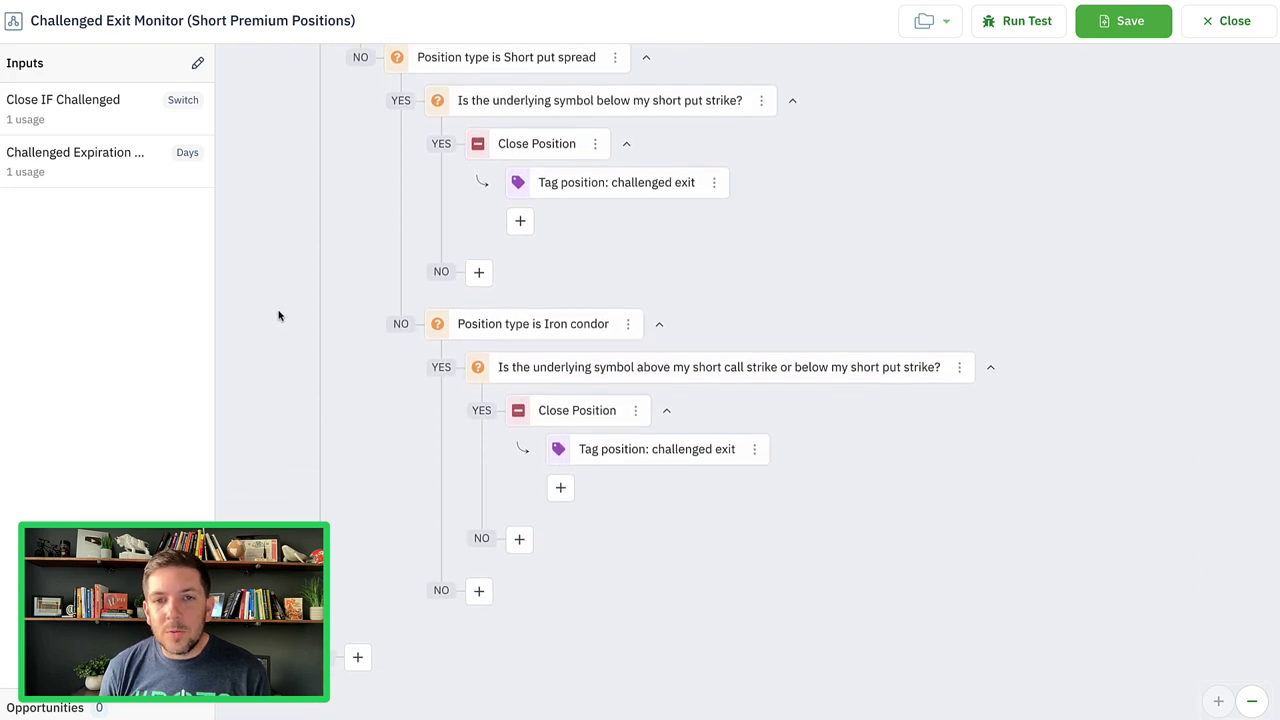
scroll(279, 316, up, 5)
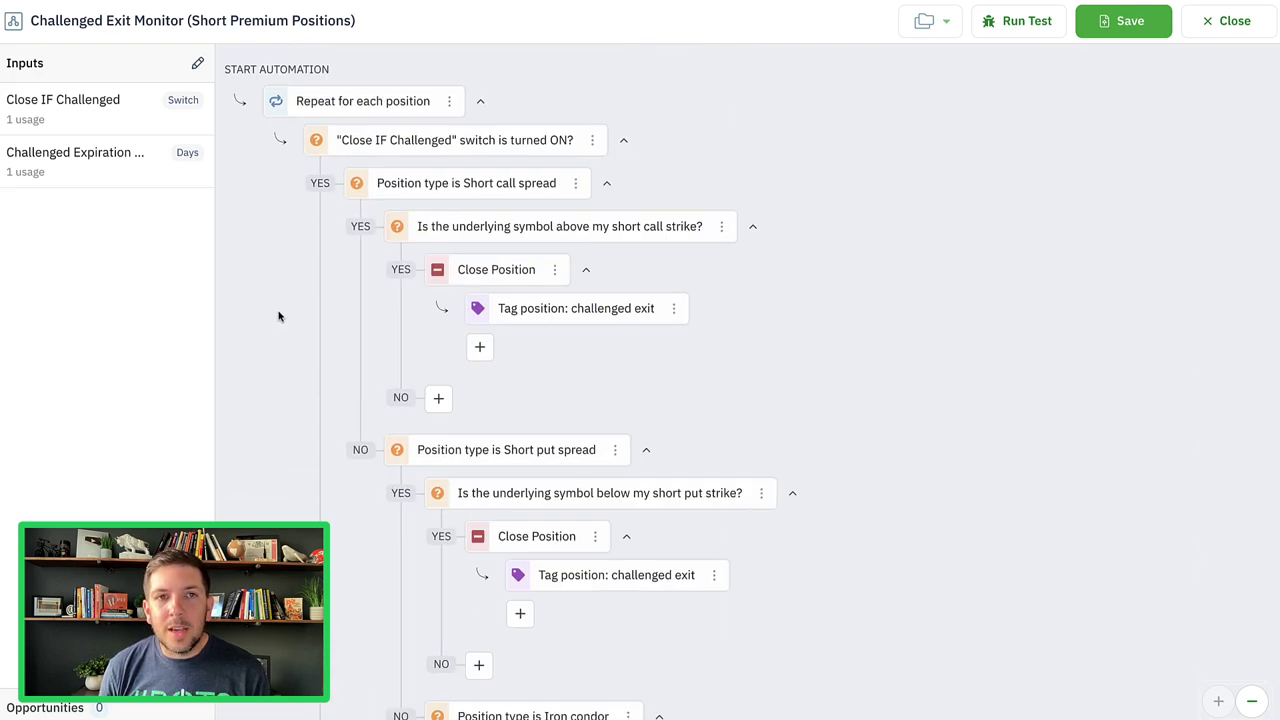
click(1128, 32)
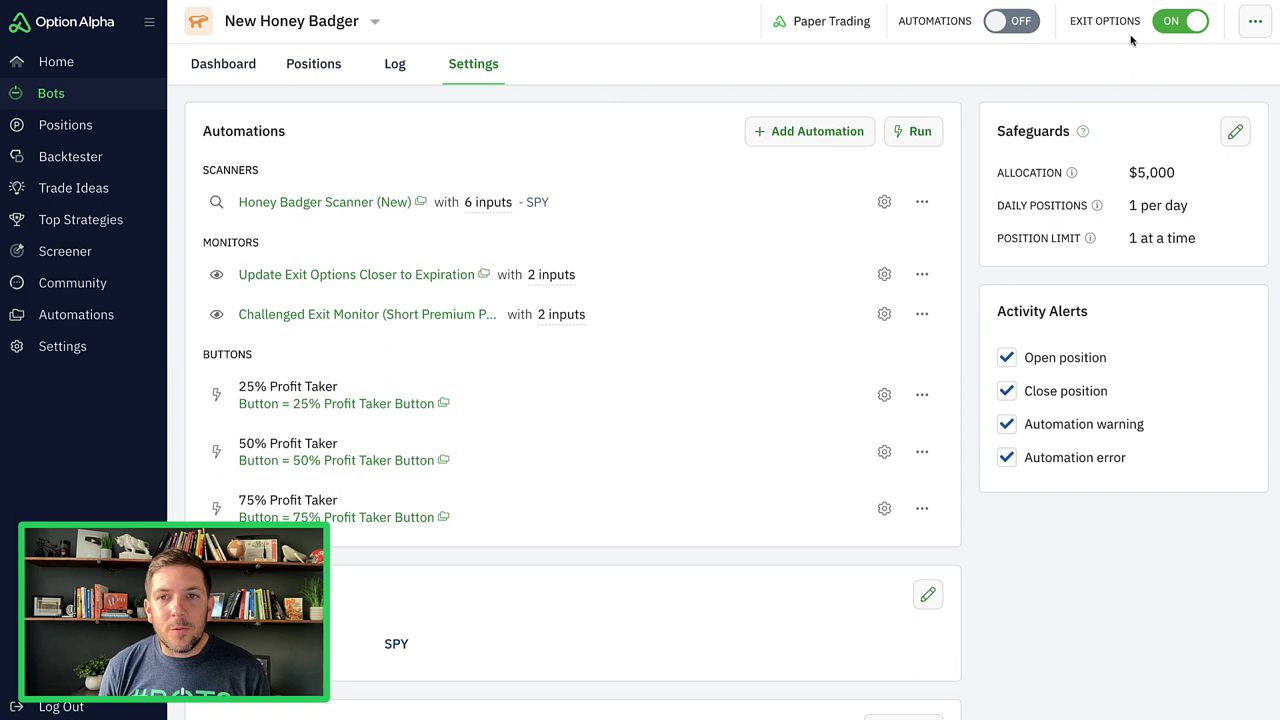
click(884, 314)
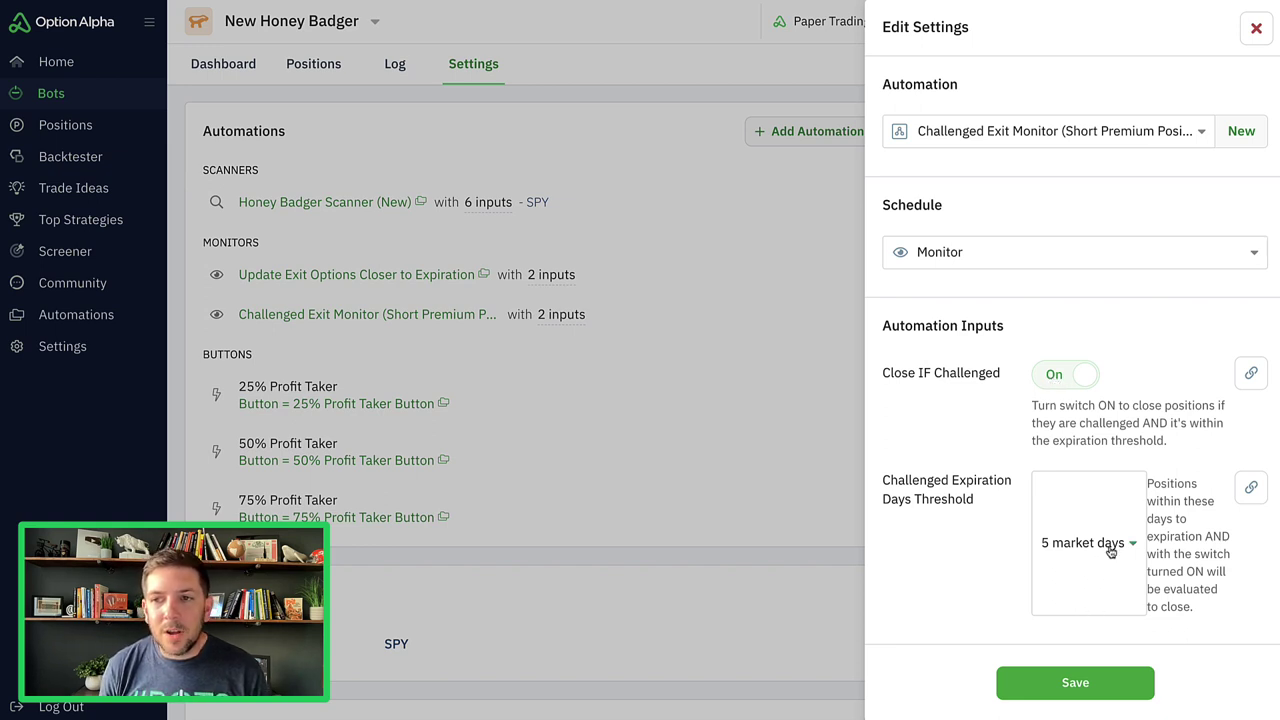
Leave Close IF Challenged on for the Challenged Exit Monitor (5 market days before expiration) and save.
click(1057, 383)
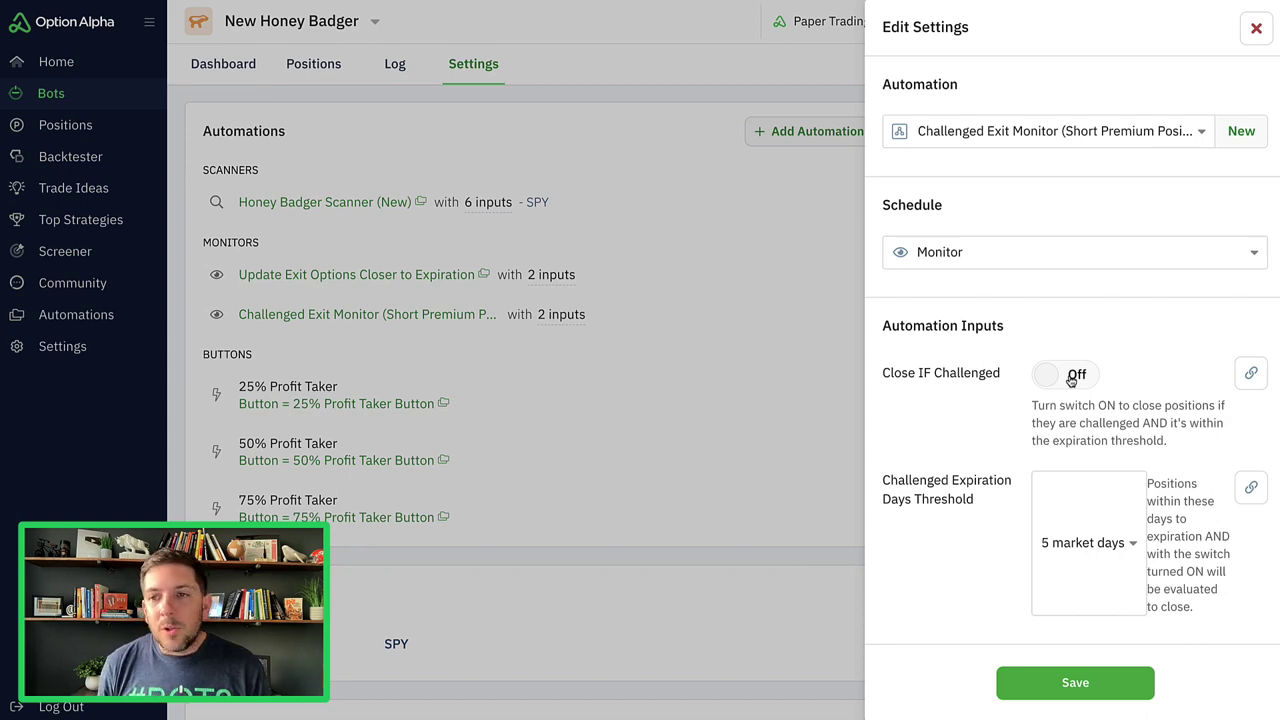
click(1071, 379)
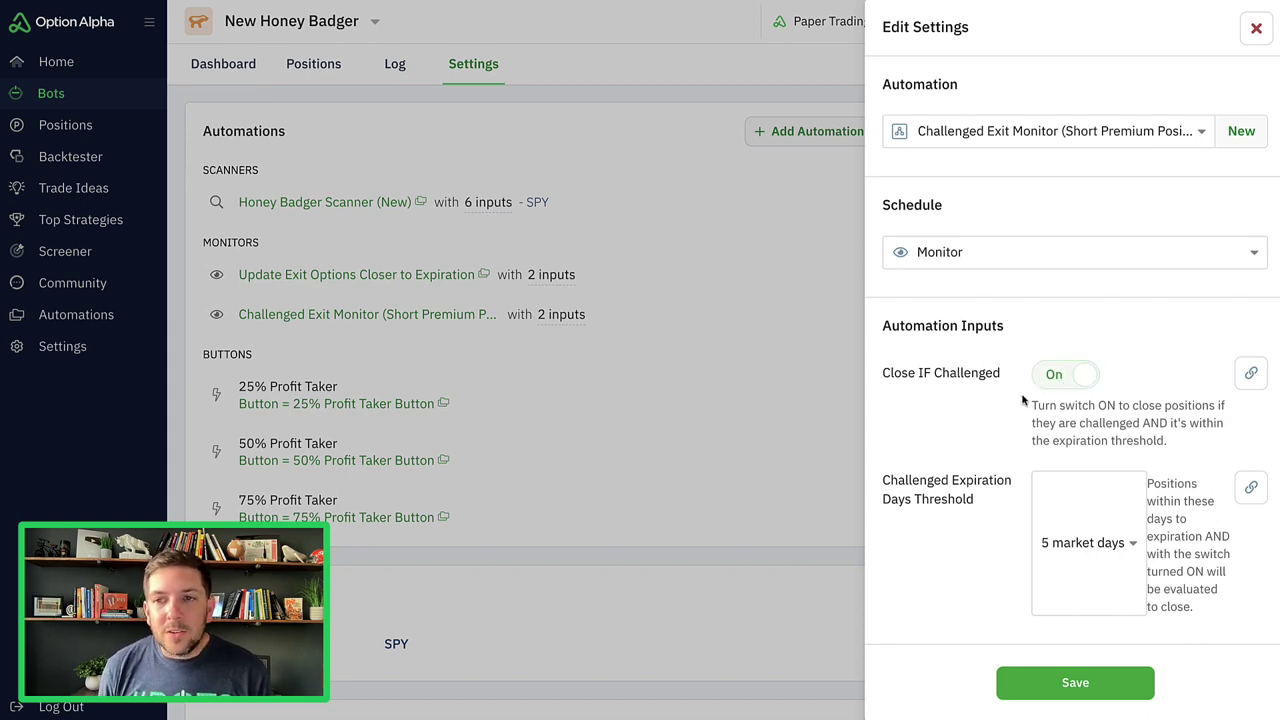
click(1040, 680)
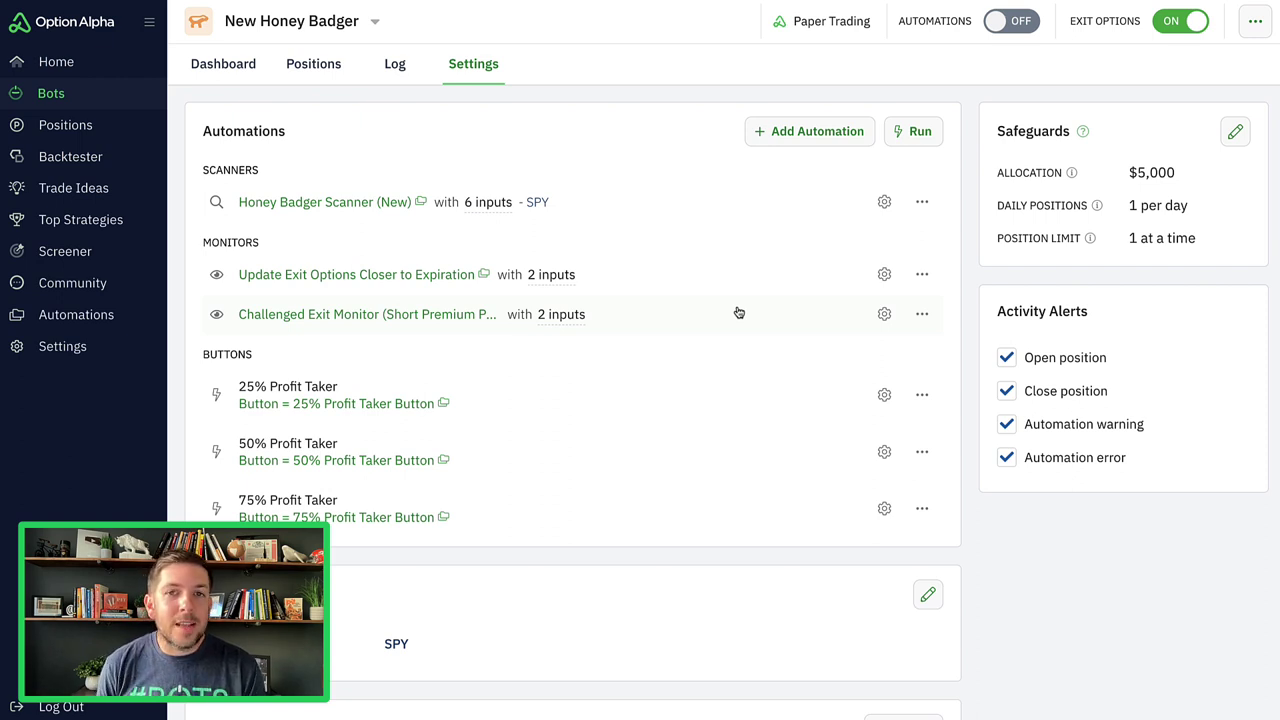
click(669, 214)
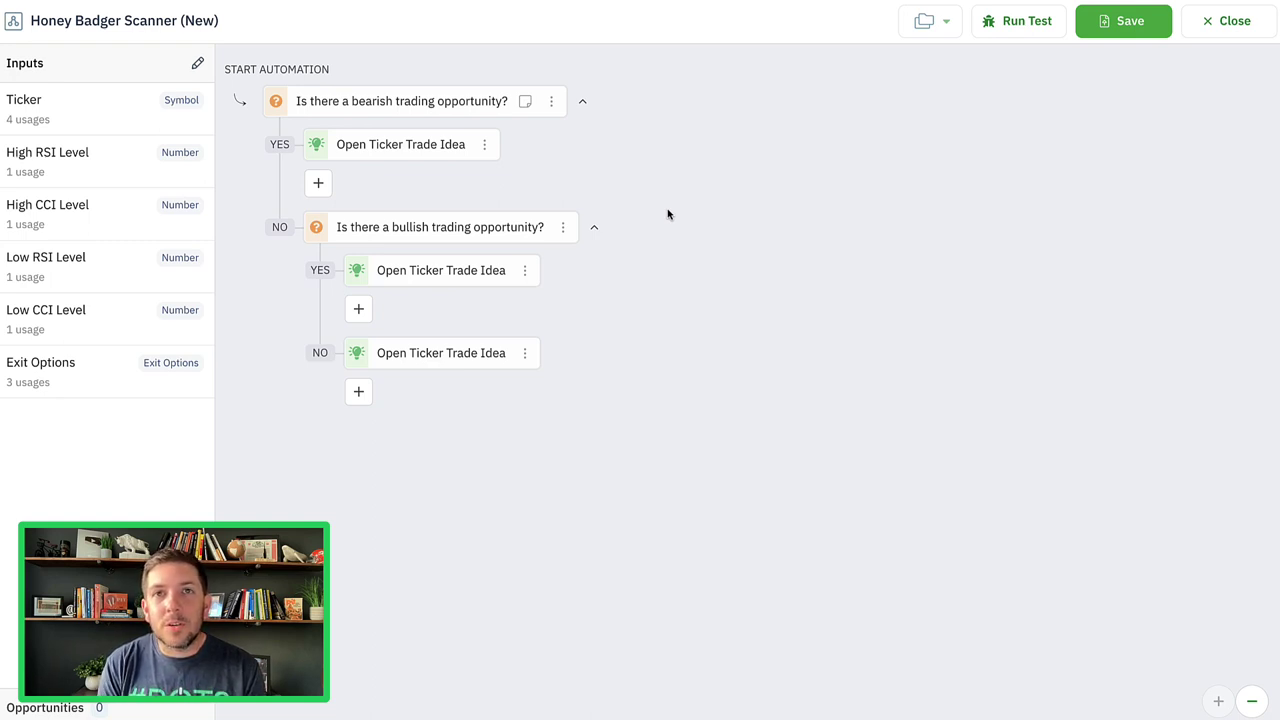
click(1127, 30)
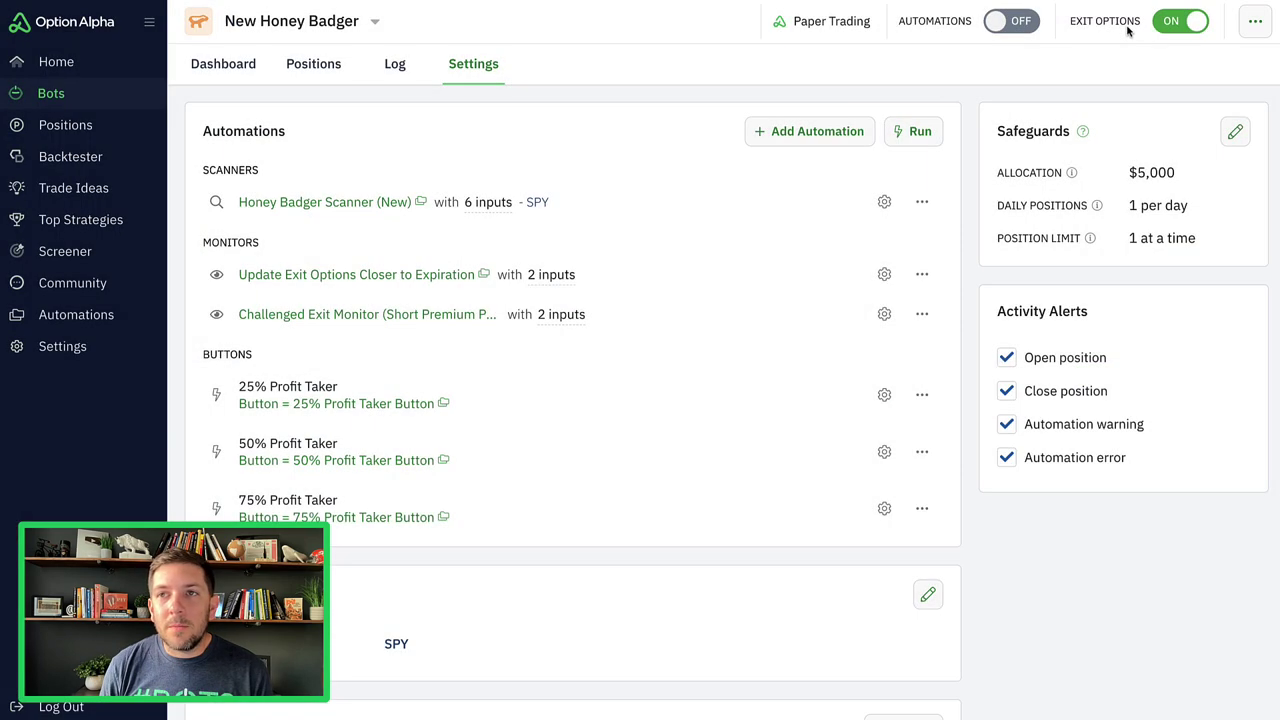